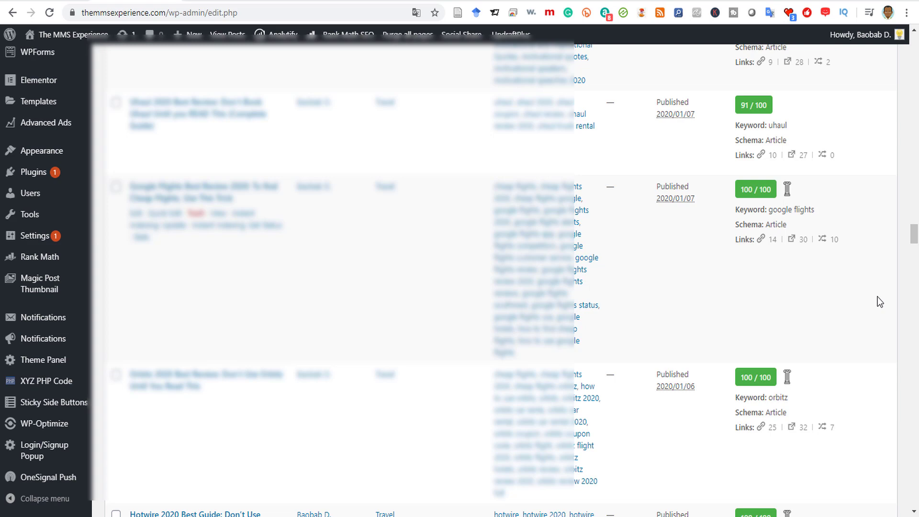
- Review the SEO scores of the published posts, focusing on the google flights, orbitz and hotwire keywords
{"action": "scroll", "coordinate": [876, 287], "scroll_direction": "up", "scroll_amount": 4}
{"action": "scroll", "coordinate": [790, 211], "scroll_direction": "down", "scroll_amount": 5}
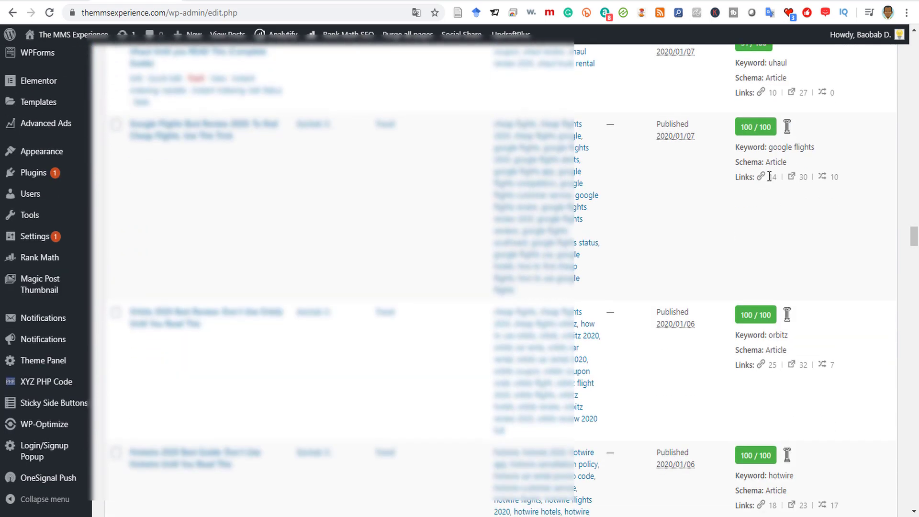
{"action": "left_click_drag", "start_coordinate": [740, 128], "coordinate": [768, 127]}
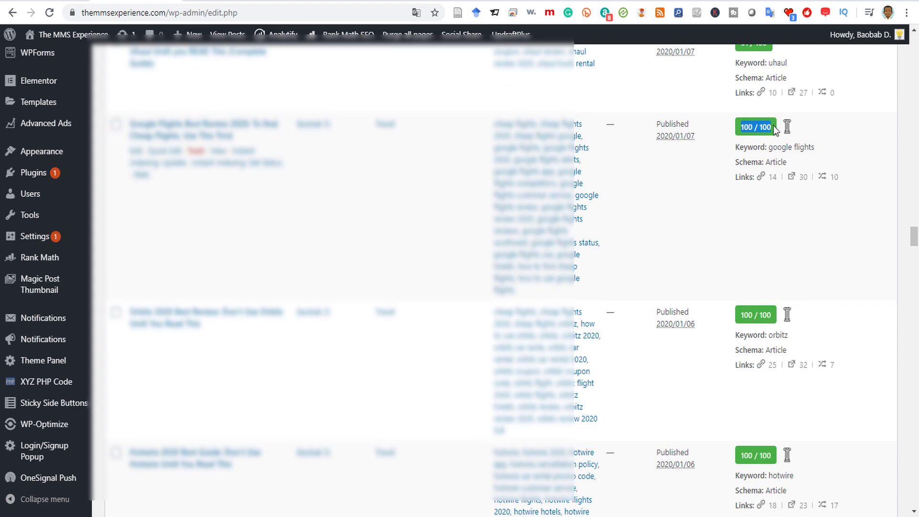
{"action": "scroll", "coordinate": [785, 191], "scroll_direction": "down", "scroll_amount": 6}
{"action": "scroll", "coordinate": [789, 234], "scroll_direction": "down", "scroll_amount": 6}
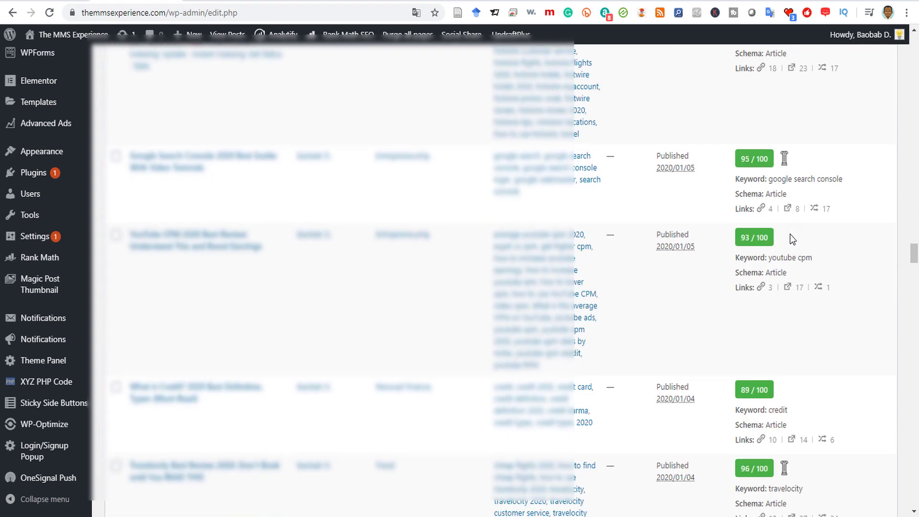
{"action": "scroll", "coordinate": [789, 234], "scroll_direction": "up", "scroll_amount": 5}
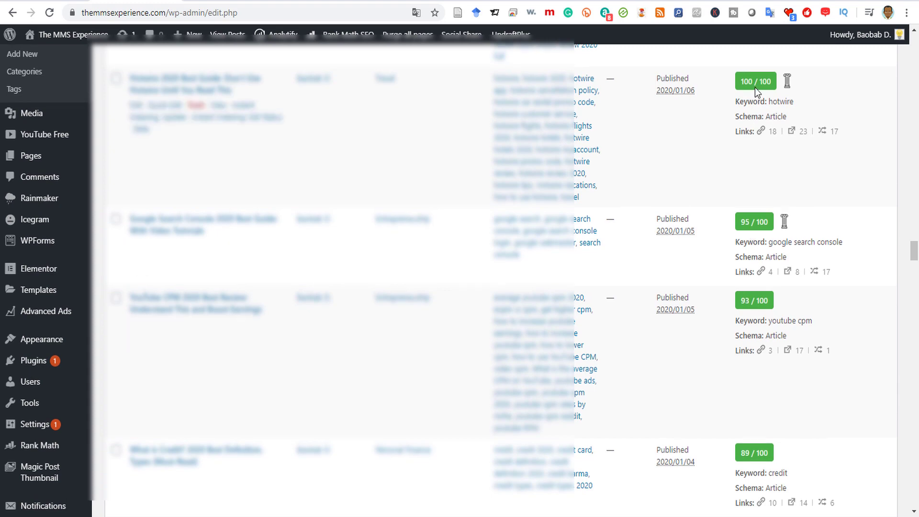
{"action": "scroll", "coordinate": [751, 119], "scroll_direction": "up", "scroll_amount": 4}
{"action": "left_click_drag", "start_coordinate": [748, 128], "coordinate": [754, 127]}
{"action": "scroll", "coordinate": [754, 127], "scroll_direction": "up", "scroll_amount": 11}
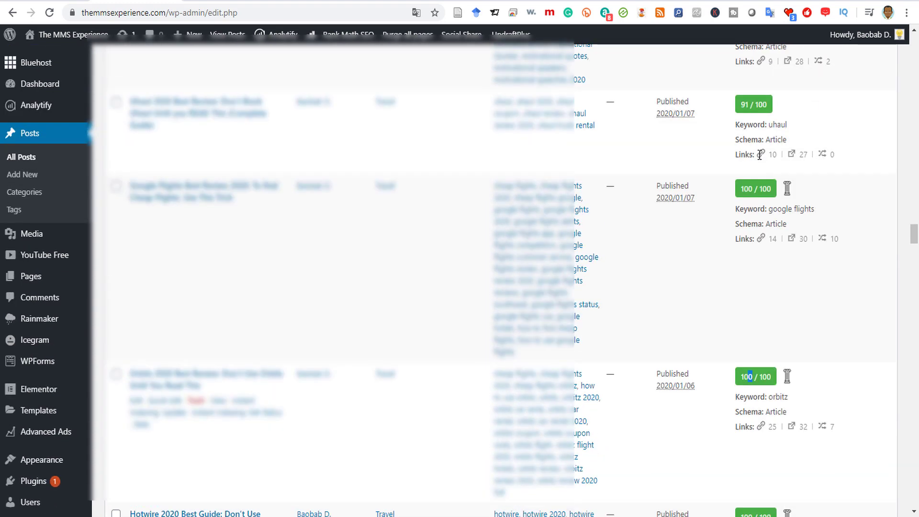
{"action": "scroll", "coordinate": [758, 201], "scroll_direction": "up", "scroll_amount": 2}
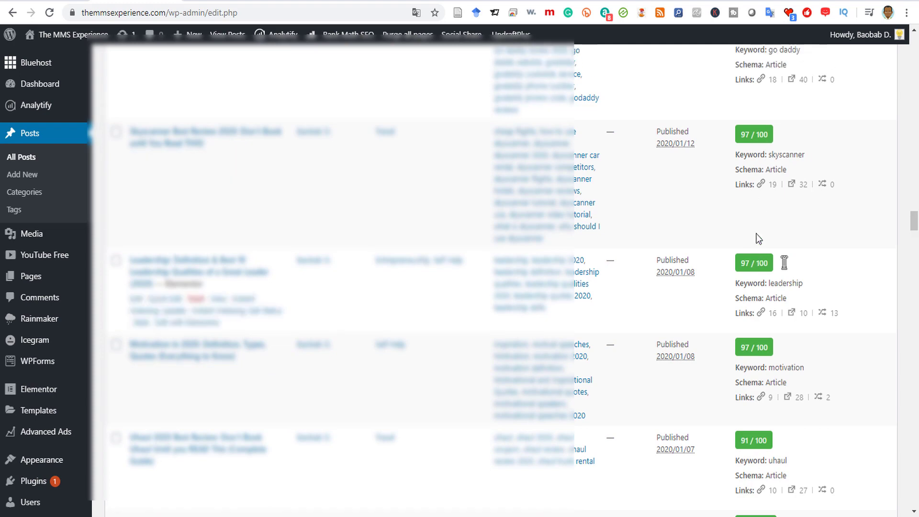
{"action": "scroll", "coordinate": [758, 217], "scroll_direction": "down", "scroll_amount": 3}
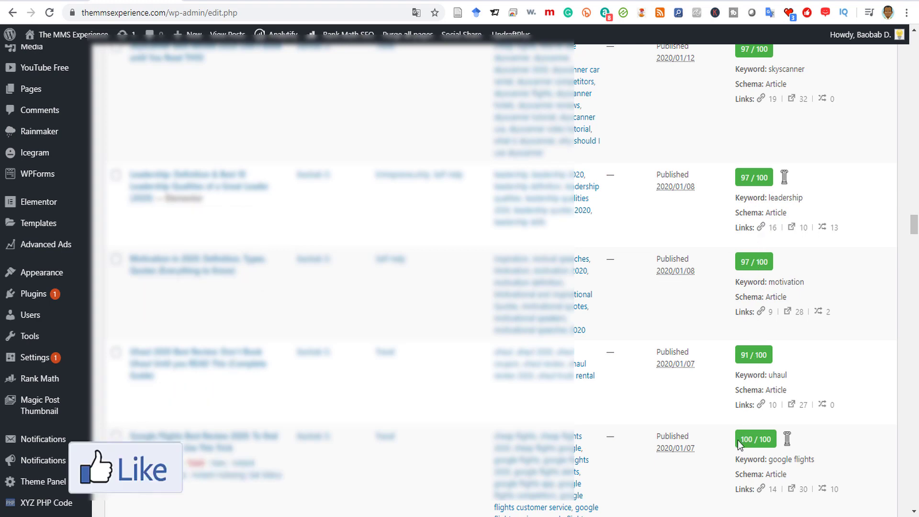
- Examine the google flights post's SEO score and the leadership post's incoming link count in the posts list
{"action": "left_click_drag", "start_coordinate": [743, 439], "coordinate": [768, 439]}
{"action": "left_click", "coordinate": [839, 228]}
{"action": "left_click_drag", "start_coordinate": [839, 228], "coordinate": [820, 228]}
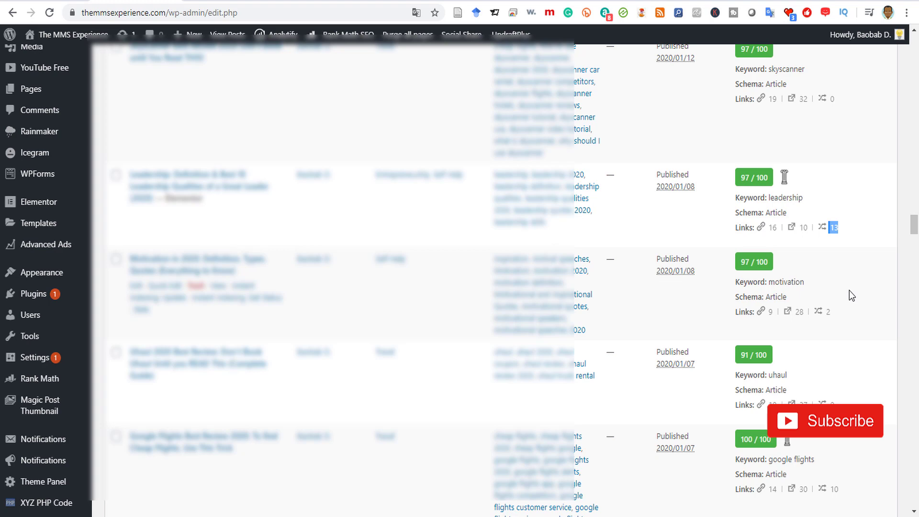
{"action": "left_click", "coordinate": [896, 257]}
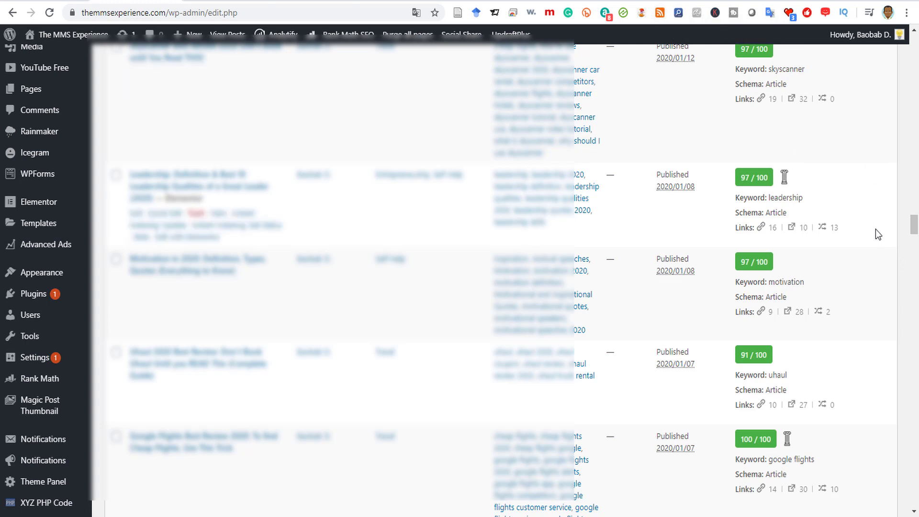
{"action": "scroll", "coordinate": [875, 229], "scroll_direction": "down", "scroll_amount": 10}
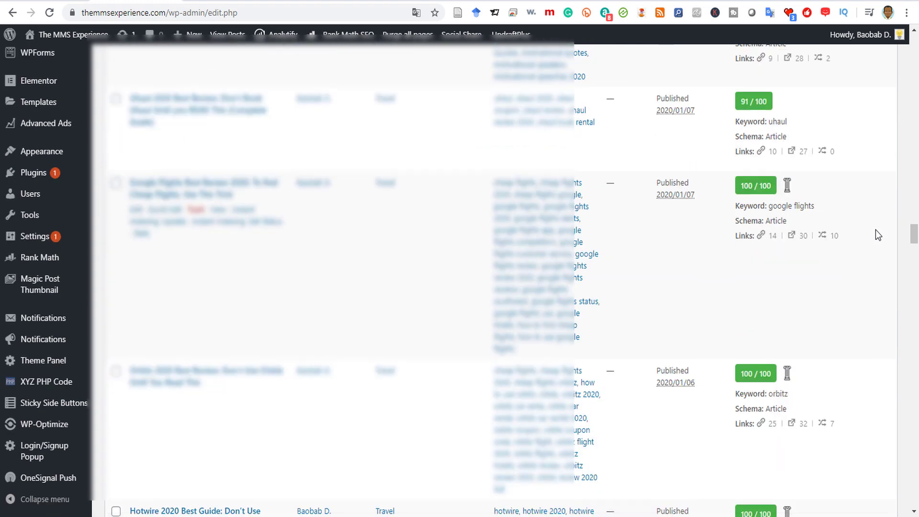
{"action": "scroll", "coordinate": [874, 230], "scroll_direction": "up", "scroll_amount": 8}
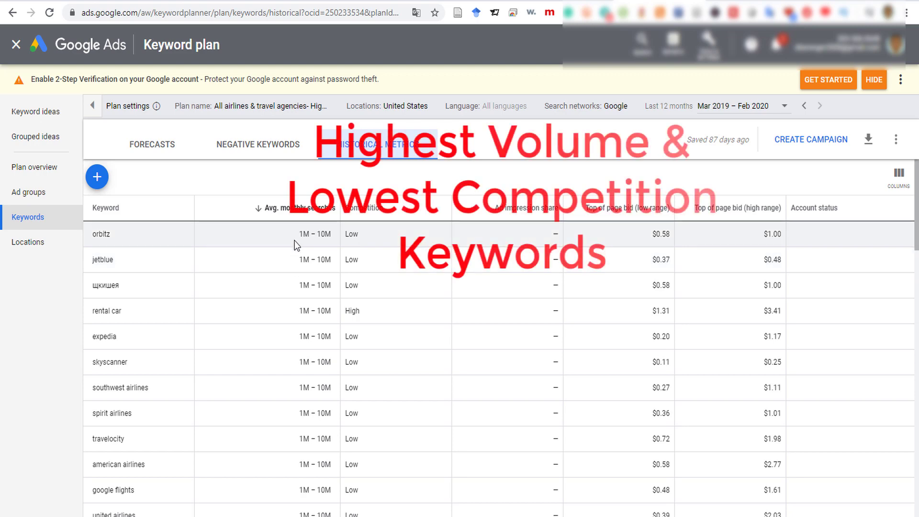
- In the Google Ads keyword plan, compare average monthly searches and competition from orbitz down to the low-volume keyword orbitz app
{"action": "left_click_drag", "start_coordinate": [299, 237], "coordinate": [327, 233]}
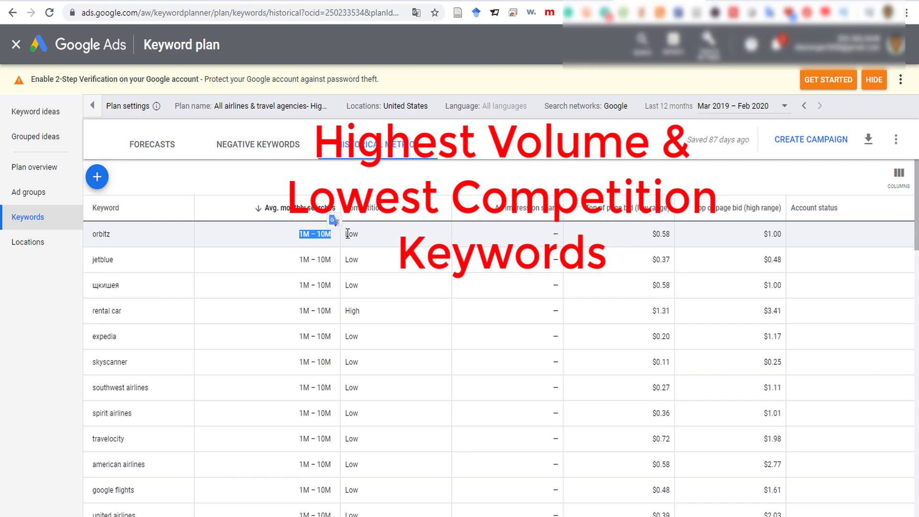
{"action": "left_click_drag", "start_coordinate": [347, 233], "coordinate": [360, 234]}
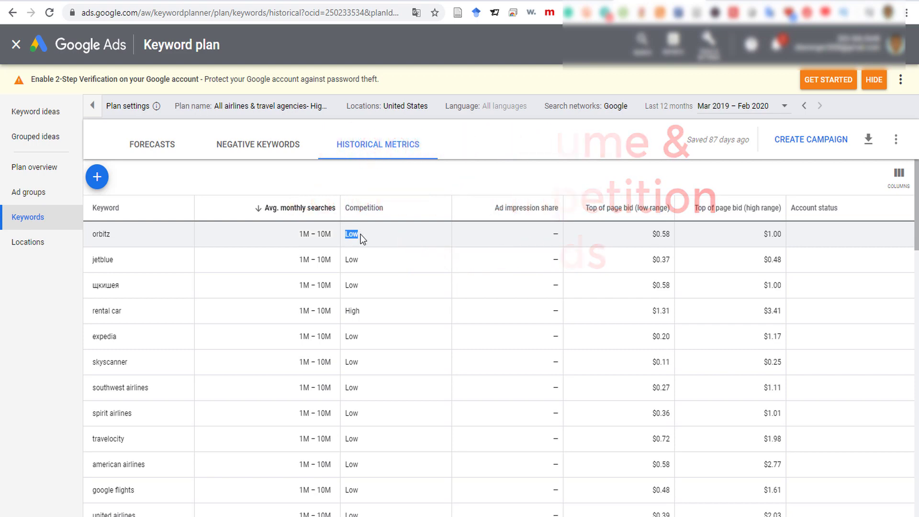
{"action": "scroll", "coordinate": [352, 378], "scroll_direction": "down", "scroll_amount": 4}
{"action": "scroll", "coordinate": [353, 378], "scroll_direction": "up", "scroll_amount": 4}
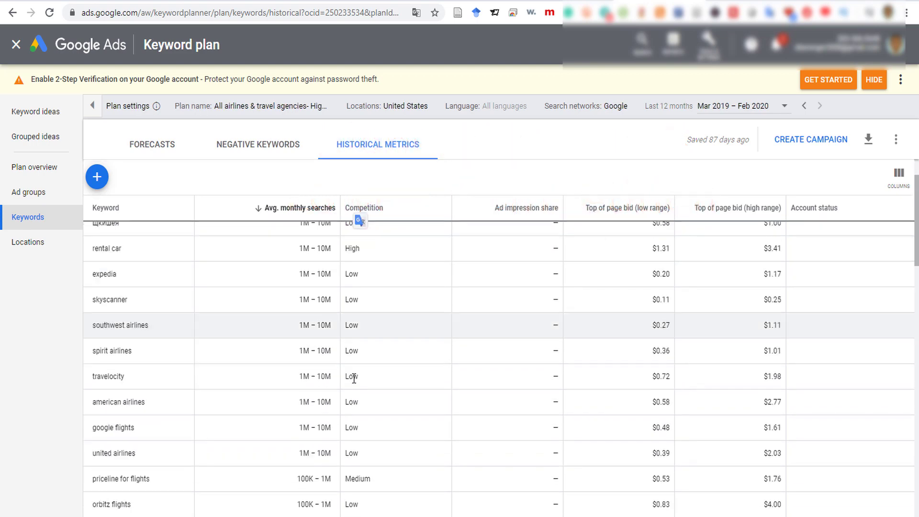
{"action": "scroll", "coordinate": [353, 378], "scroll_direction": "down", "scroll_amount": 3}
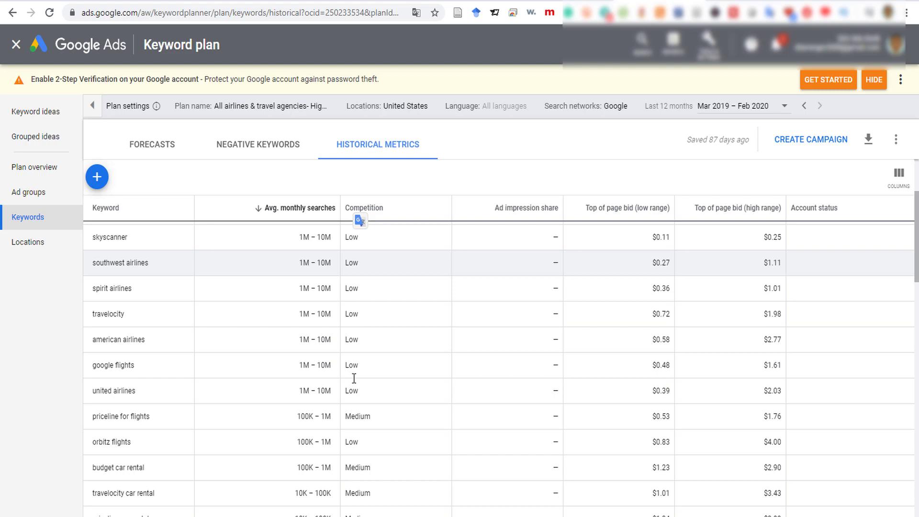
{"action": "scroll", "coordinate": [354, 378], "scroll_direction": "down", "scroll_amount": 20}
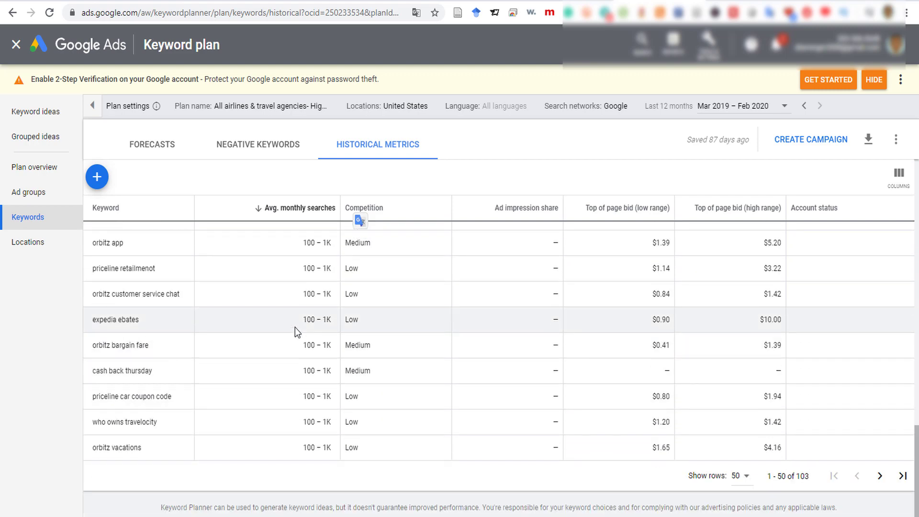
{"action": "left_click_drag", "start_coordinate": [304, 243], "coordinate": [337, 245]}
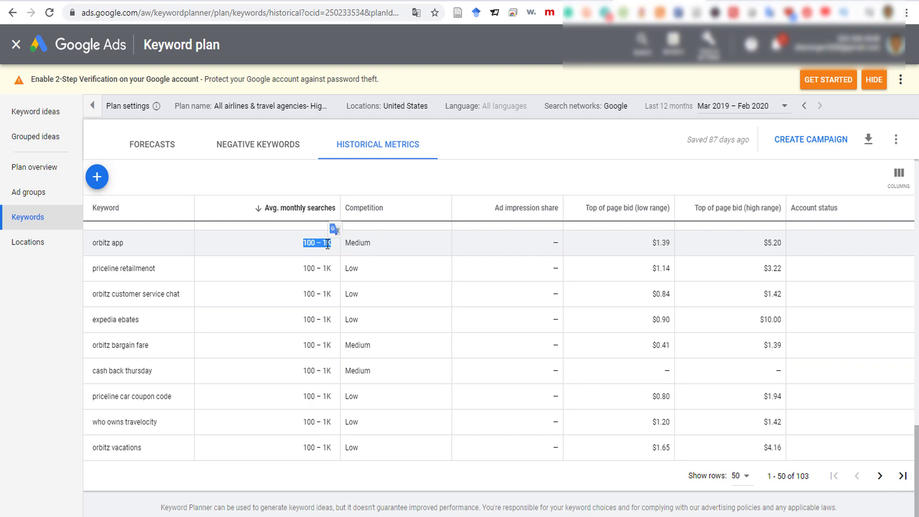
- Check the google flights keyword's competition level and compare it with the other high-volume keywords in the plan
{"action": "scroll", "coordinate": [327, 244], "scroll_direction": "up", "scroll_amount": 15}
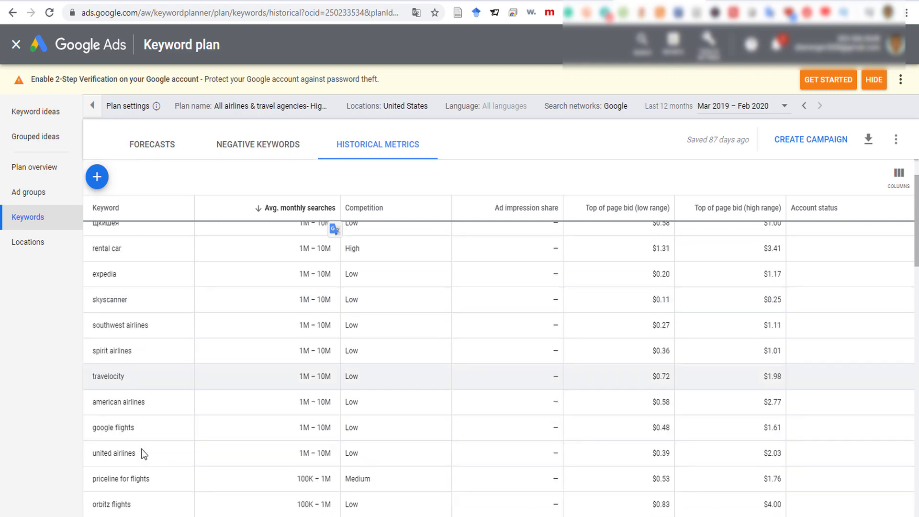
{"action": "scroll", "coordinate": [143, 454], "scroll_direction": "down", "scroll_amount": 1}
{"action": "left_click_drag", "start_coordinate": [94, 365], "coordinate": [144, 369]}
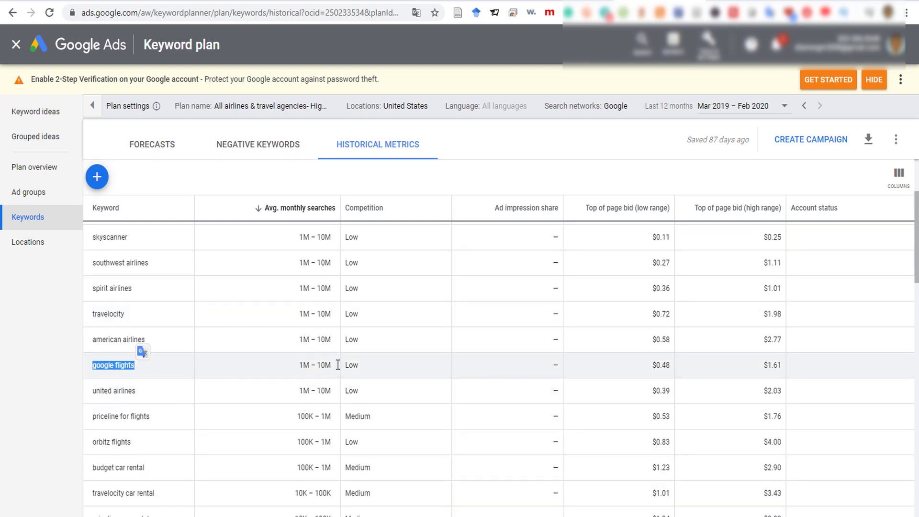
{"action": "left_click_drag", "start_coordinate": [358, 367], "coordinate": [345, 369]}
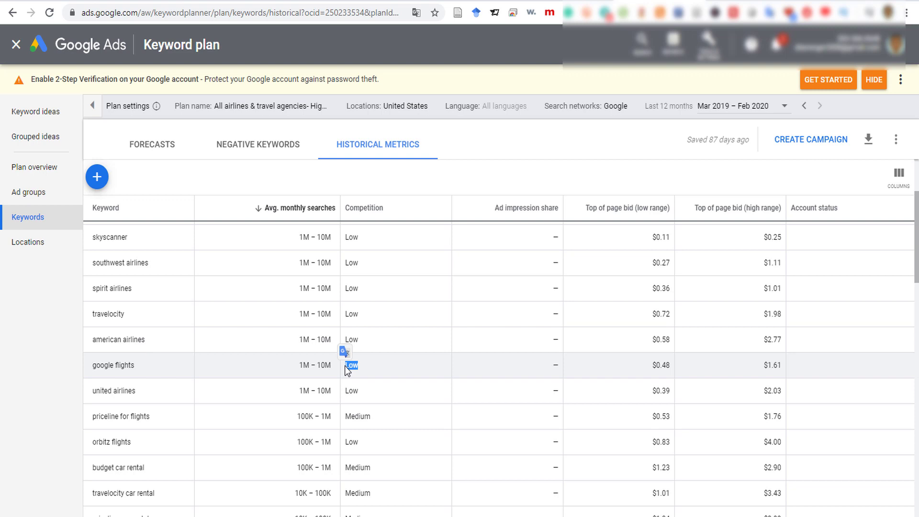
{"action": "scroll", "coordinate": [186, 311], "scroll_direction": "up", "scroll_amount": 3}
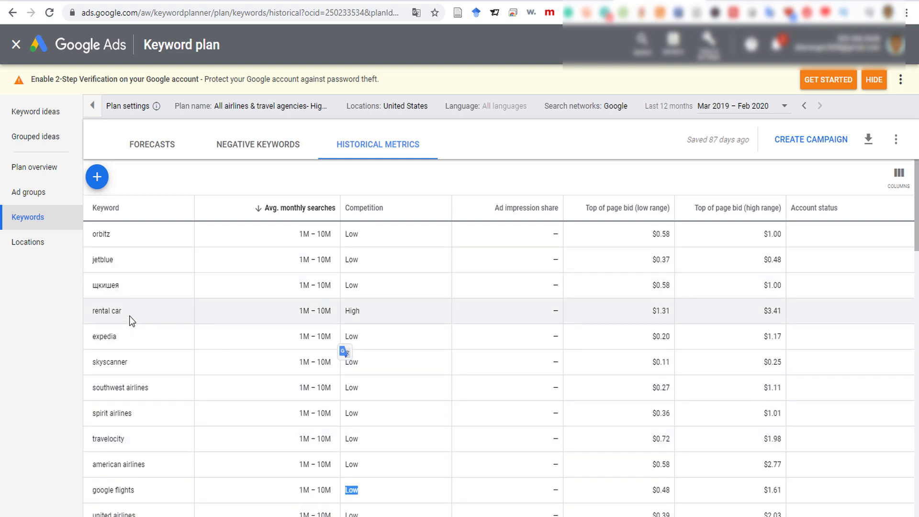
{"action": "scroll", "coordinate": [130, 320], "scroll_direction": "down", "scroll_amount": 2}
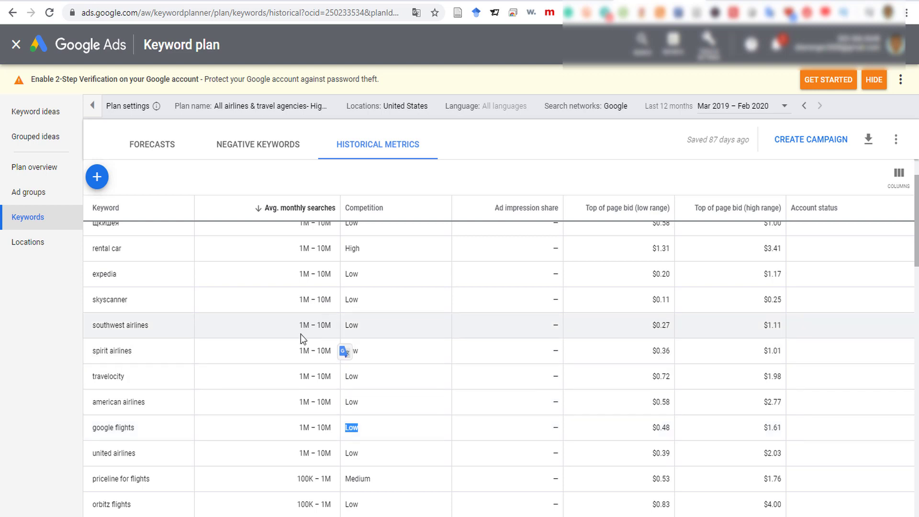
{"action": "scroll", "coordinate": [321, 445], "scroll_direction": "up", "scroll_amount": 2}
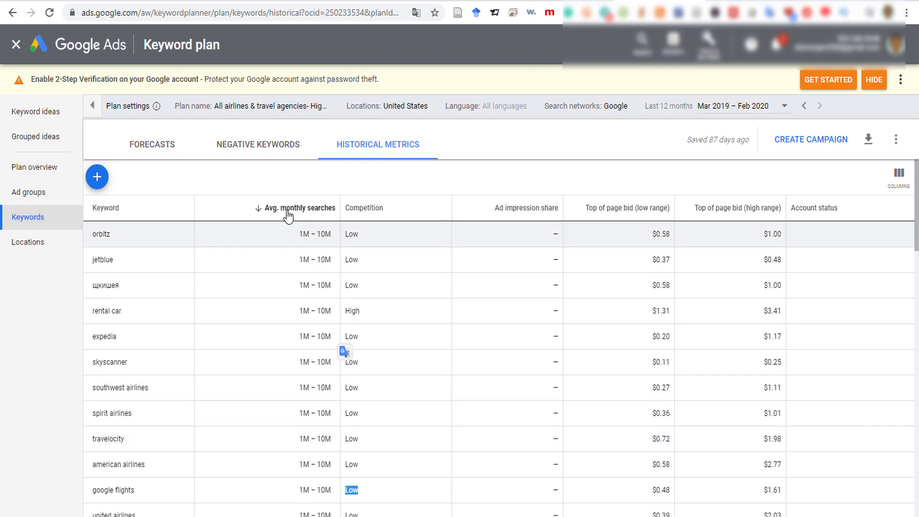
- Switch by way of the WordPress posts list to the published Google Flights review and inspect its title, introduction and table of contents
{"action": "left_click", "coordinate": [160, 2]}
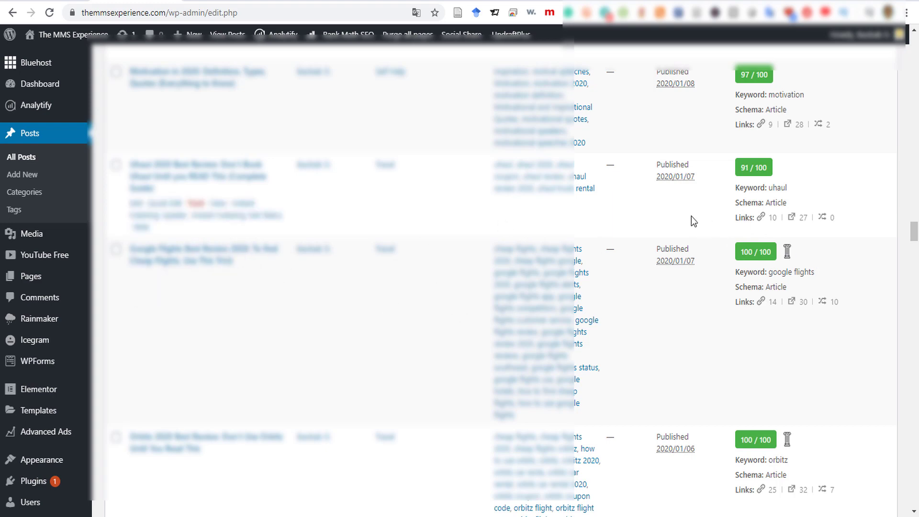
{"action": "left_click", "coordinate": [321, 2]}
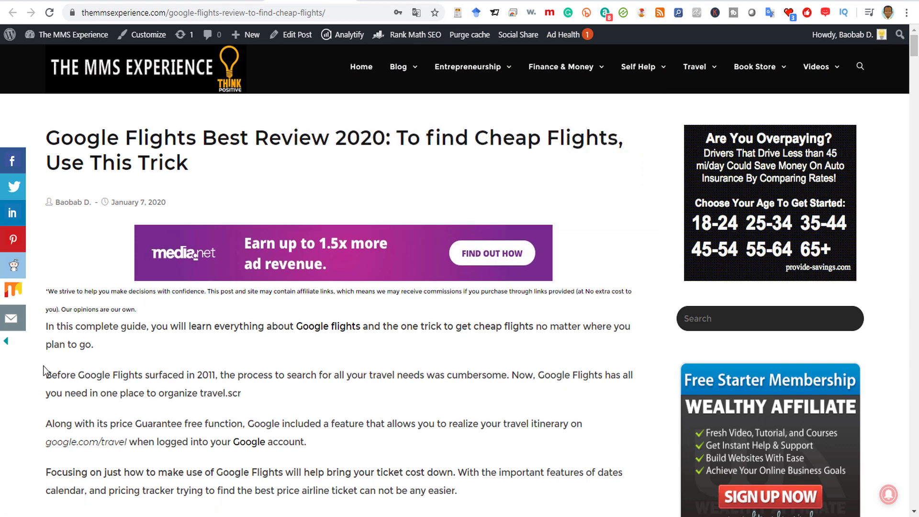
{"action": "left_click_drag", "start_coordinate": [41, 140], "coordinate": [164, 139]}
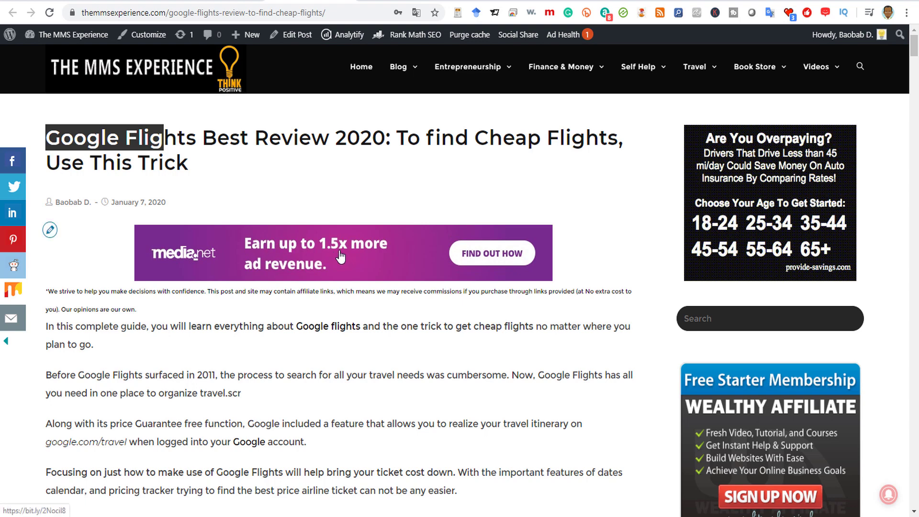
{"action": "left_click", "coordinate": [470, 352]}
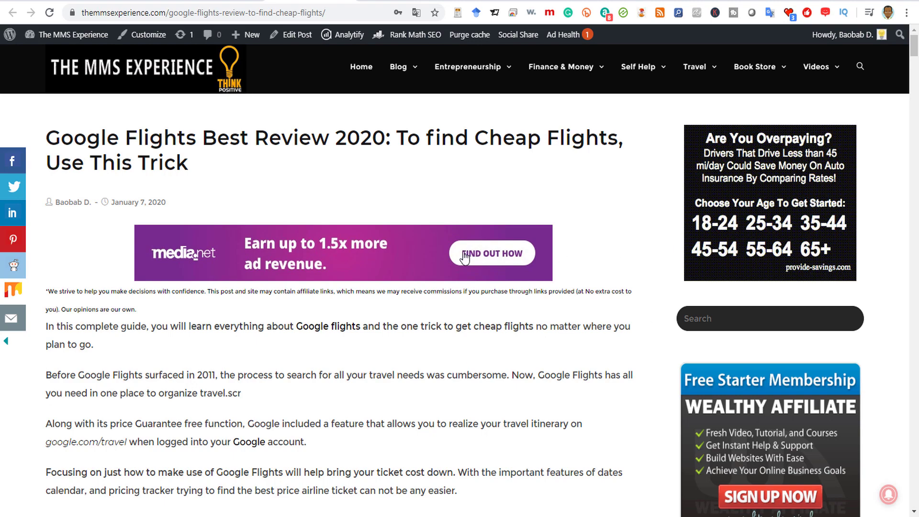
{"action": "scroll", "coordinate": [439, 334], "scroll_direction": "down", "scroll_amount": 3}
{"action": "scroll", "coordinate": [439, 333], "scroll_direction": "down", "scroll_amount": 4}
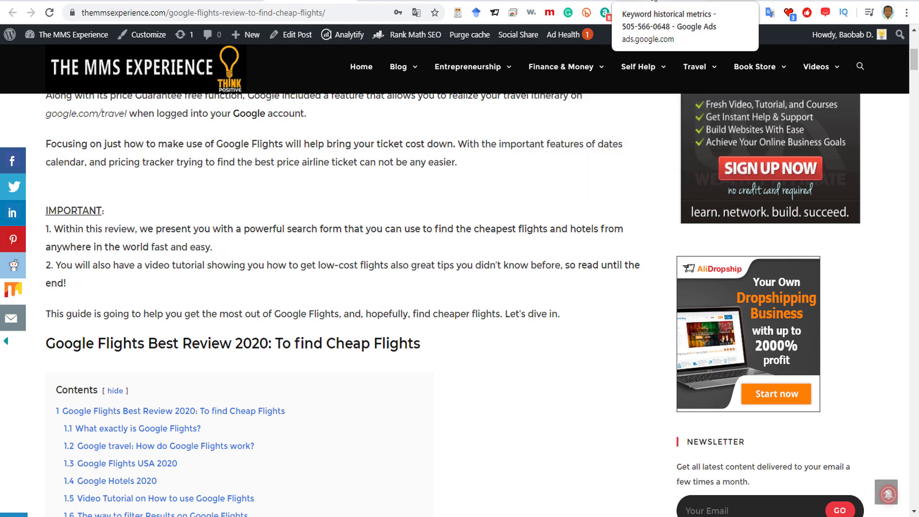
- Return to the Google Ads keyword plan, highlight the Keyword Planner part of its web address, and look through the keyword metrics
{"action": "left_click", "coordinate": [655, 1]}
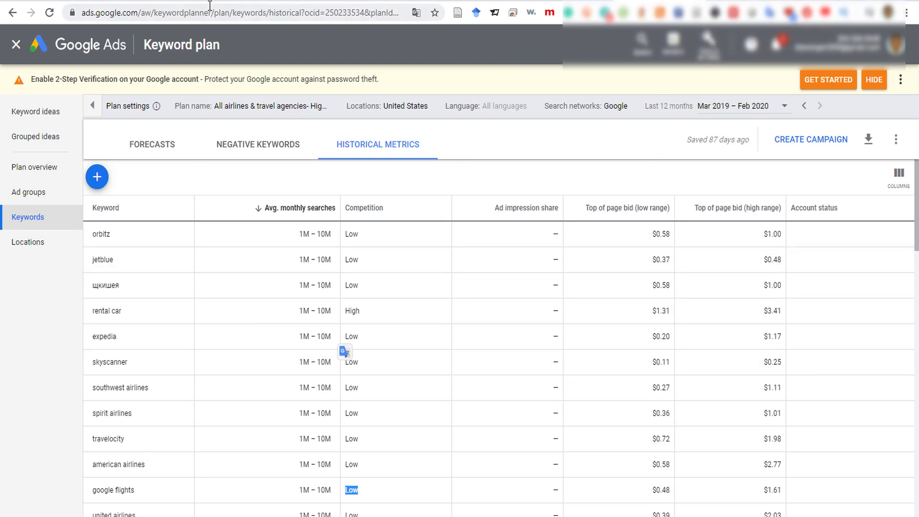
{"action": "left_click_drag", "start_coordinate": [212, 11], "coordinate": [78, 17]}
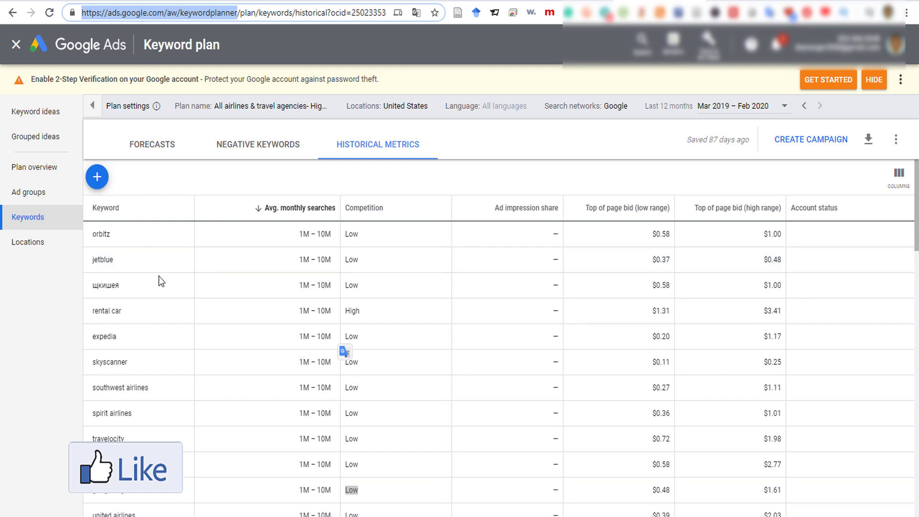
{"action": "scroll", "coordinate": [160, 277], "scroll_direction": "down", "scroll_amount": 5}
{"action": "scroll", "coordinate": [183, 317], "scroll_direction": "down", "scroll_amount": 1}
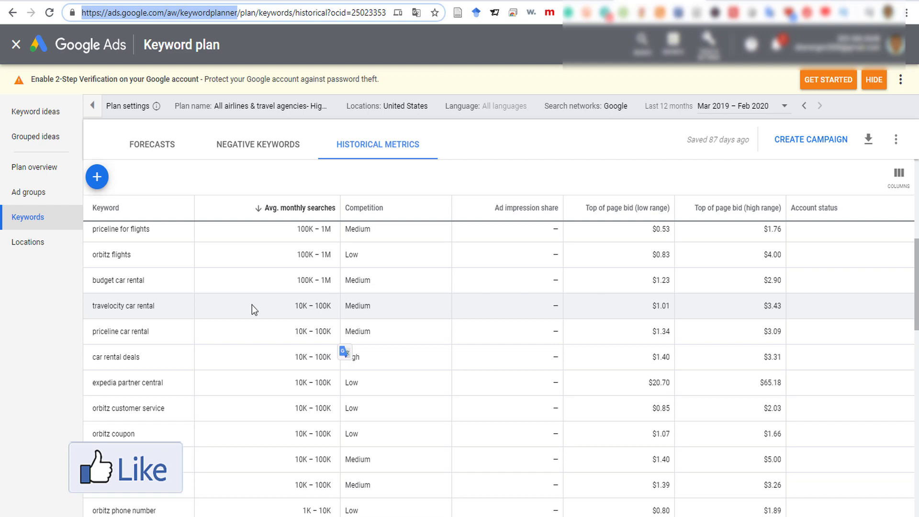
{"action": "scroll", "coordinate": [315, 307], "scroll_direction": "down", "scroll_amount": 2}
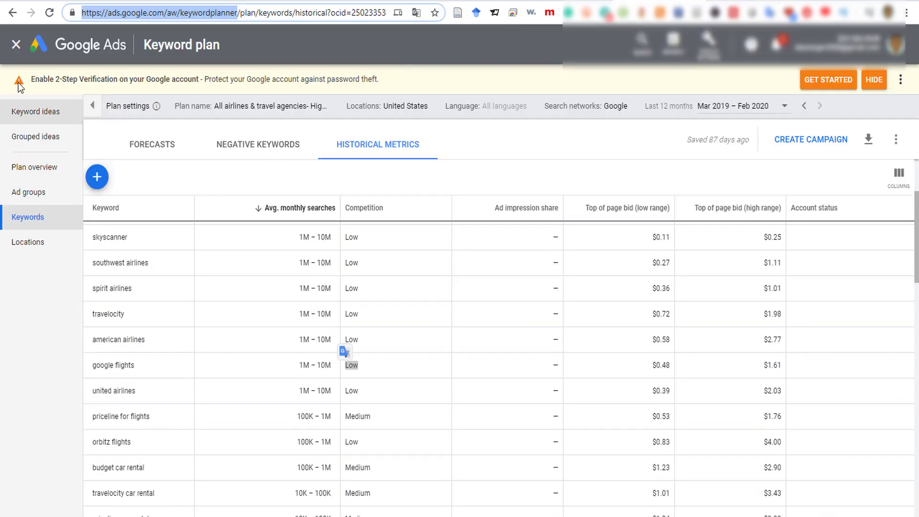
- Go back to the Keyword Planner home page and look through the list of saved keyword plans
{"action": "right_click", "coordinate": [12, 12]}
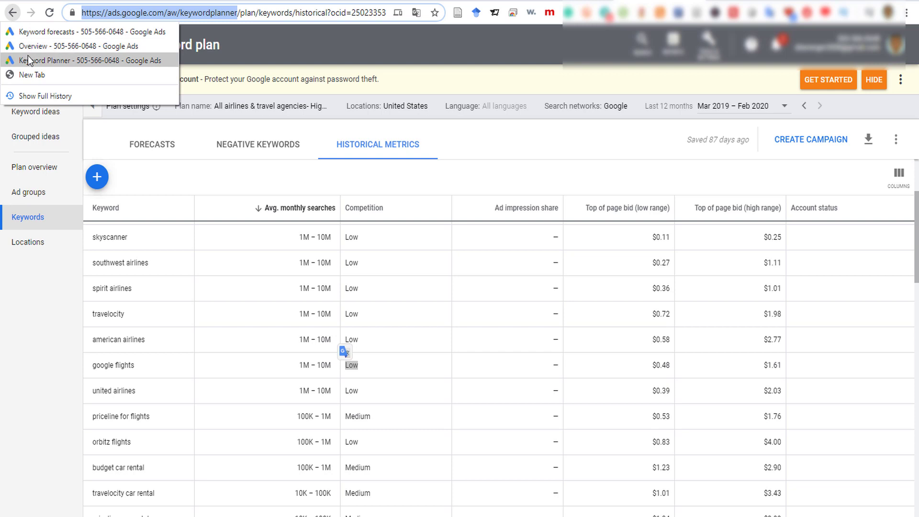
{"action": "left_click", "coordinate": [31, 54]}
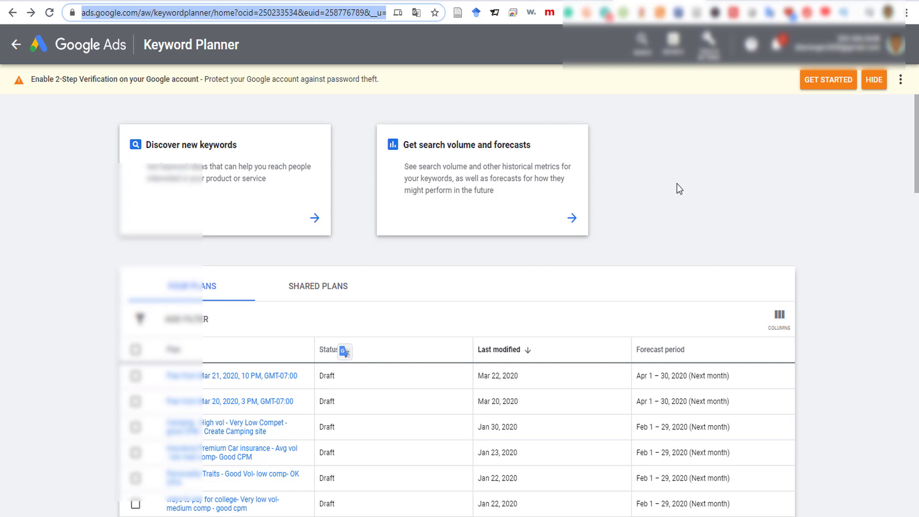
{"action": "scroll", "coordinate": [728, 242], "scroll_direction": "down", "scroll_amount": 5}
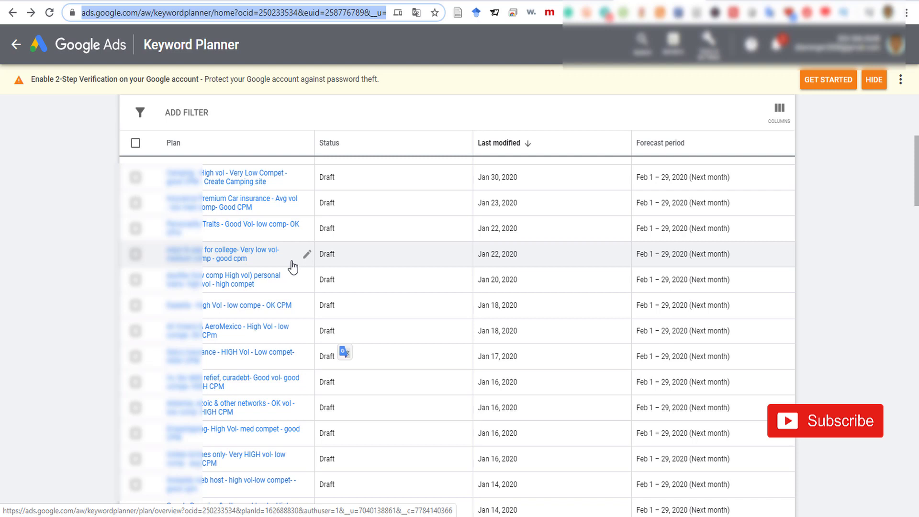
- Open the ways to pay for college plan, show its keywords' historical metrics, and sort them by average monthly searches, highest first
{"action": "left_click", "coordinate": [212, 261]}
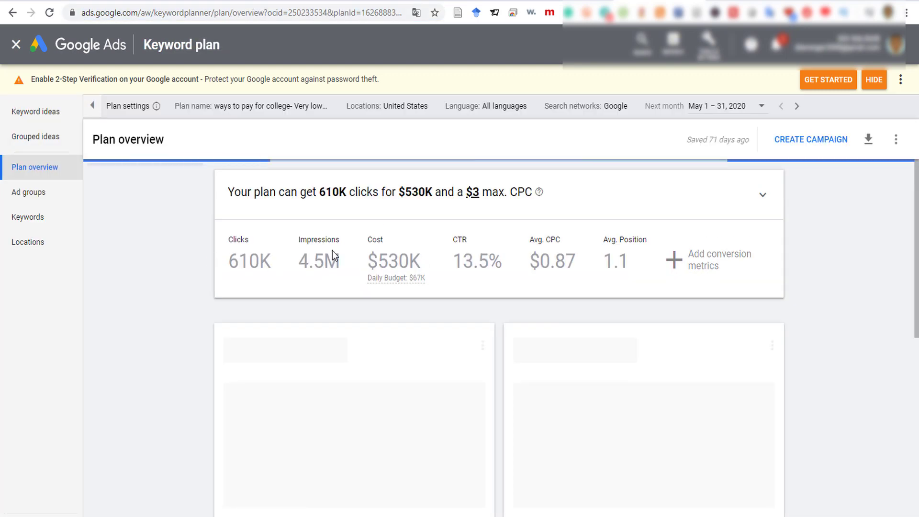
{"action": "left_click", "coordinate": [43, 218]}
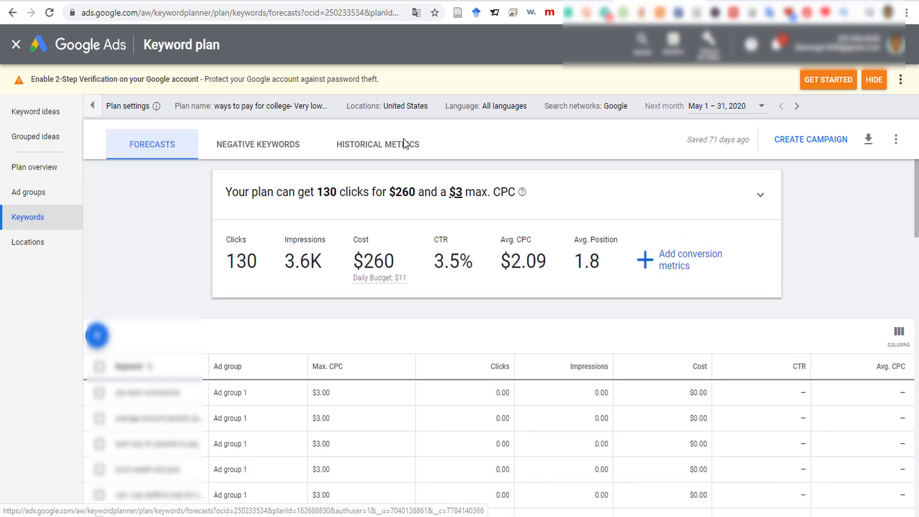
{"action": "left_click", "coordinate": [404, 143]}
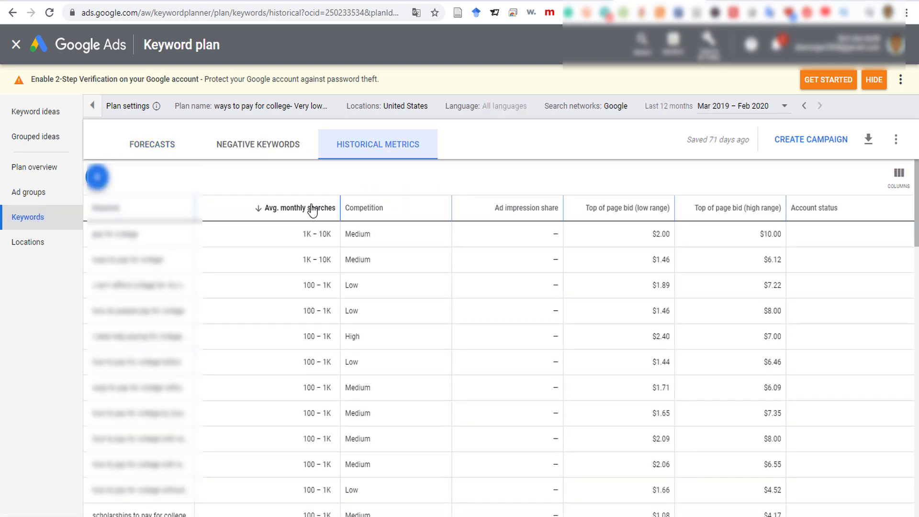
{"action": "left_click", "coordinate": [312, 209]}
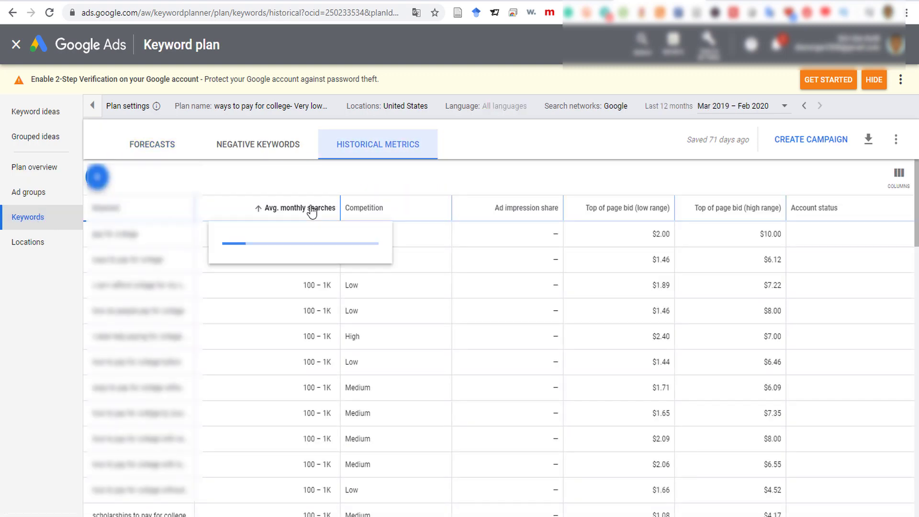
{"action": "left_click", "coordinate": [312, 209]}
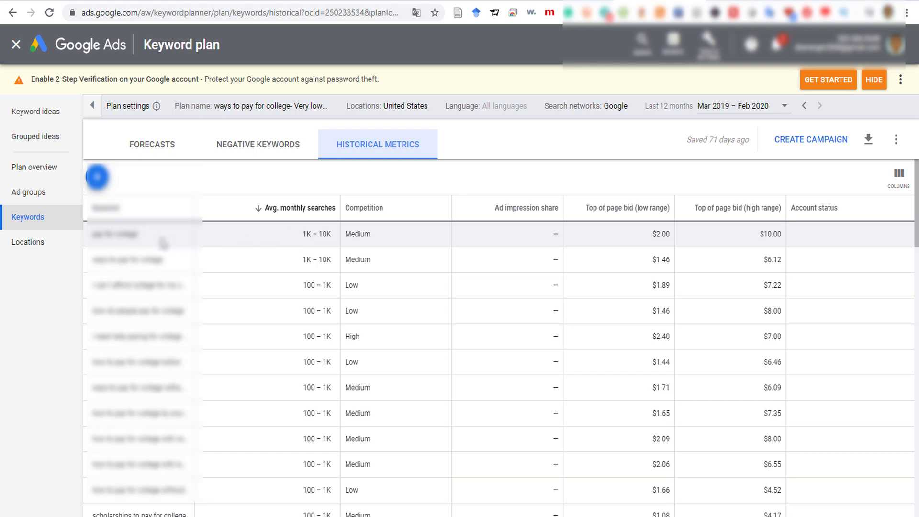
- Examine the first keyword's average monthly searches, competition level and page bids, and compare them with the keywords below it
{"action": "left_click_drag", "start_coordinate": [143, 236], "coordinate": [72, 242]}
{"action": "left_click_drag", "start_coordinate": [303, 233], "coordinate": [377, 236]}
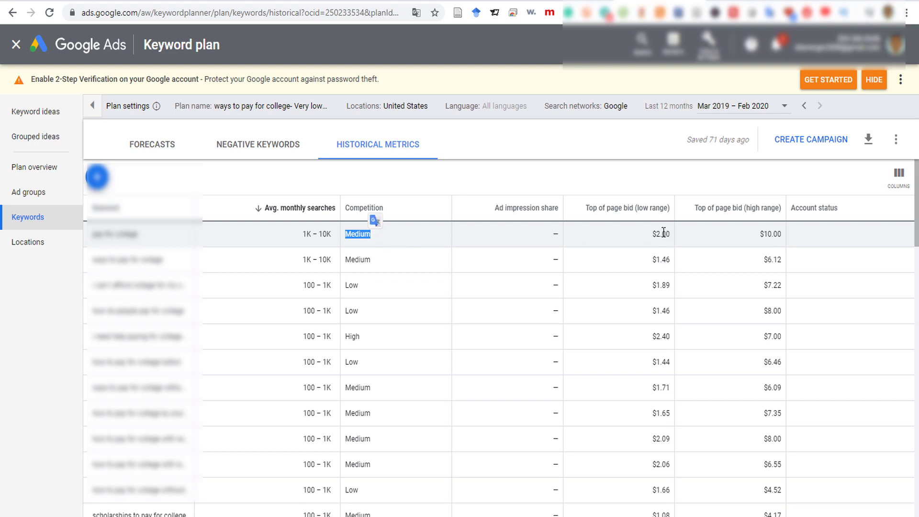
{"action": "scroll", "coordinate": [375, 268], "scroll_direction": "down", "scroll_amount": 3}
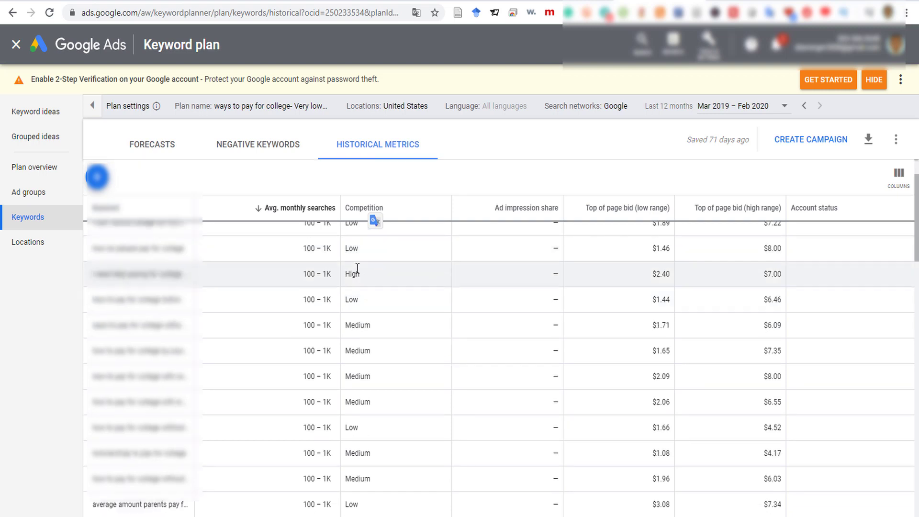
{"action": "scroll", "coordinate": [386, 258], "scroll_direction": "up", "scroll_amount": 3}
{"action": "left_click_drag", "start_coordinate": [303, 233], "coordinate": [332, 234]}
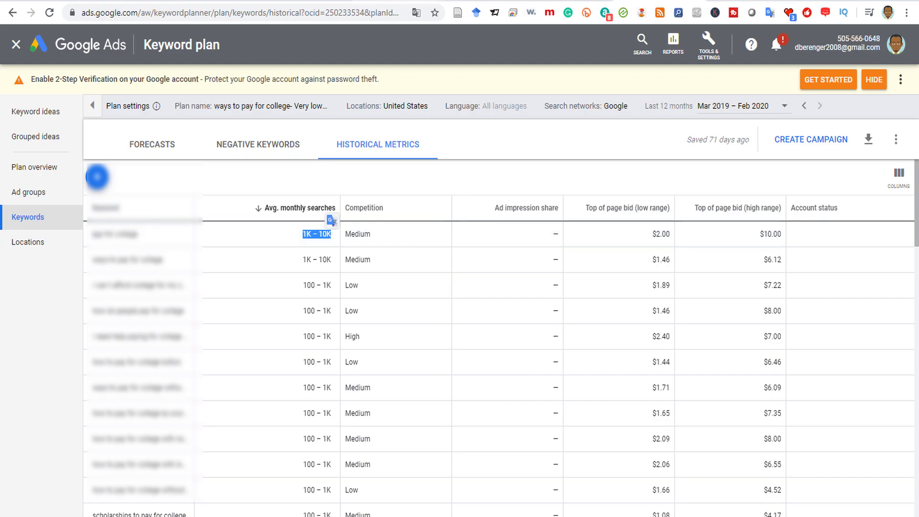
- Open a new browser tab, switch to the Ubersuggest page, and show where a domain or keyword is entered
{"action": "left_click", "coordinate": [387, 0]}
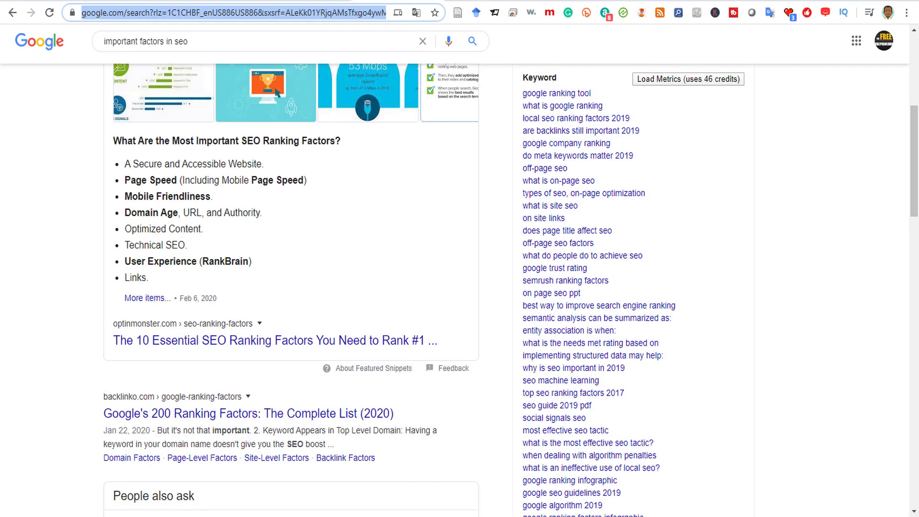
{"action": "key", "text": "ctrl+t"}
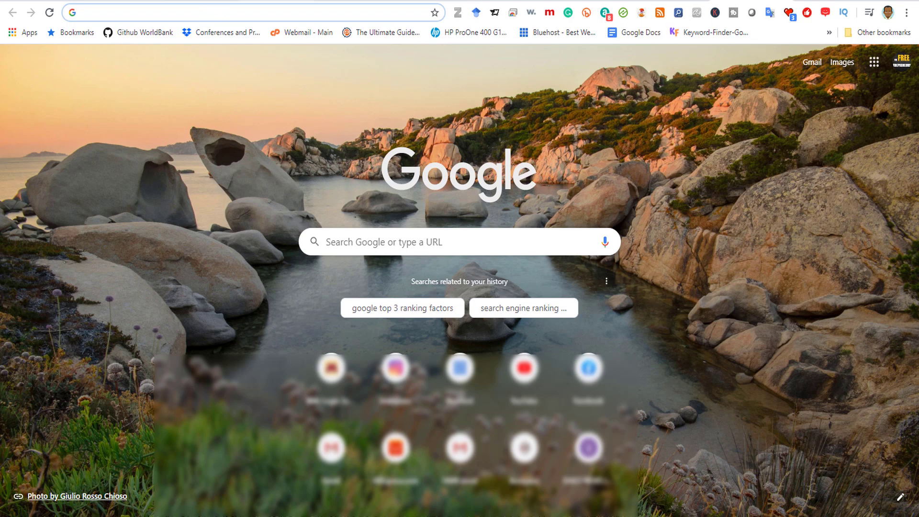
{"action": "left_click", "coordinate": [673, 1]}
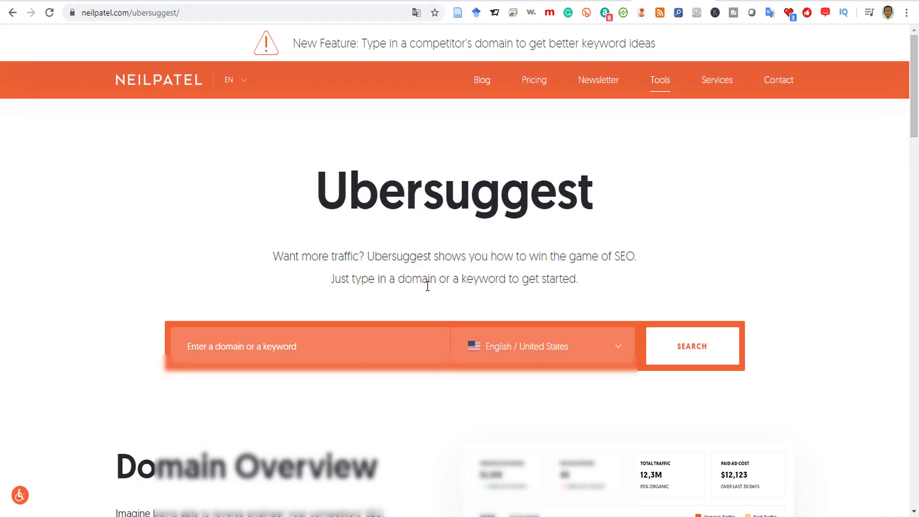
{"action": "left_click", "coordinate": [345, 337]}
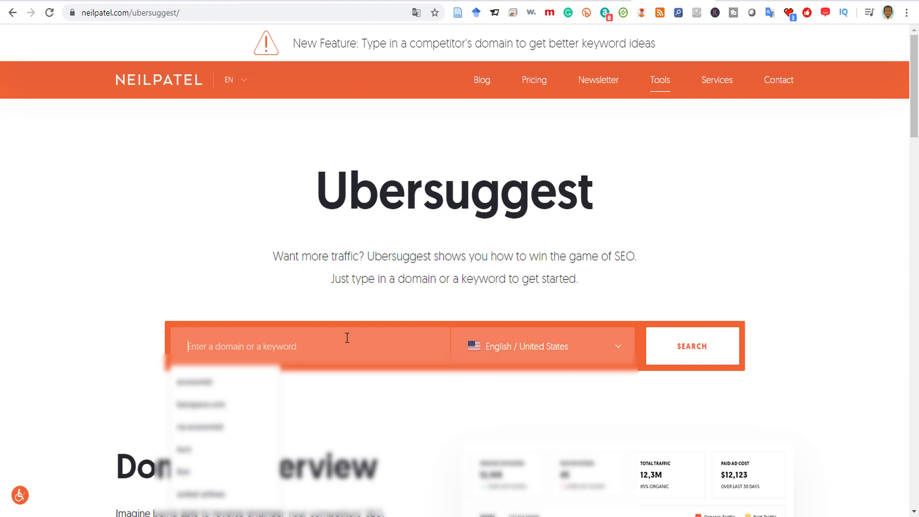
- Check the name of the Keywords Everywhere browser extension, and open the Chrome Web Store through a Google search for "chrome extension store"
{"action": "left_click", "coordinate": [739, 1]}
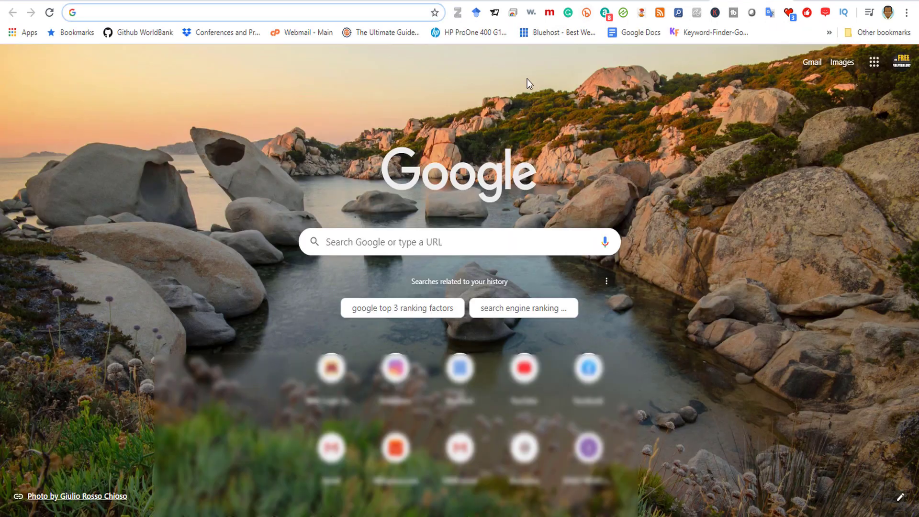
{"action": "right_click", "coordinate": [715, 13]}
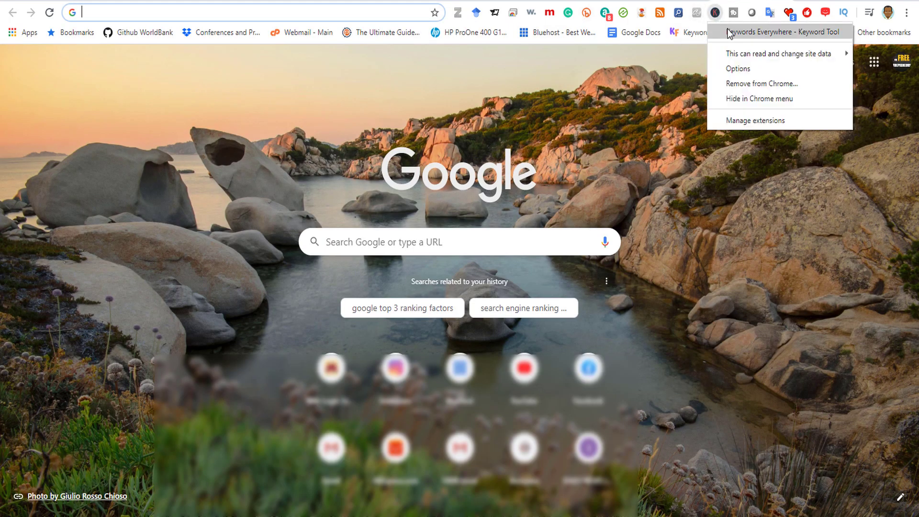
{"action": "left_click", "coordinate": [104, 15]}
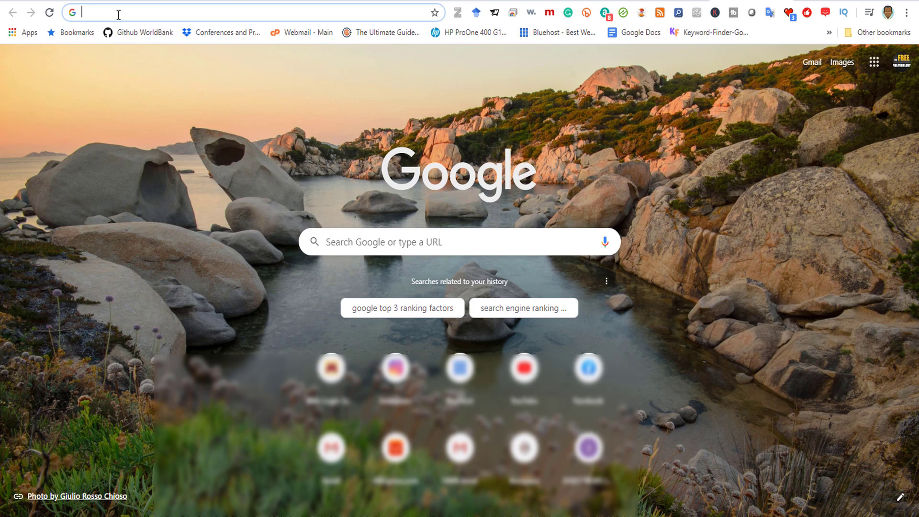
{"action": "type", "text": "chrome"}
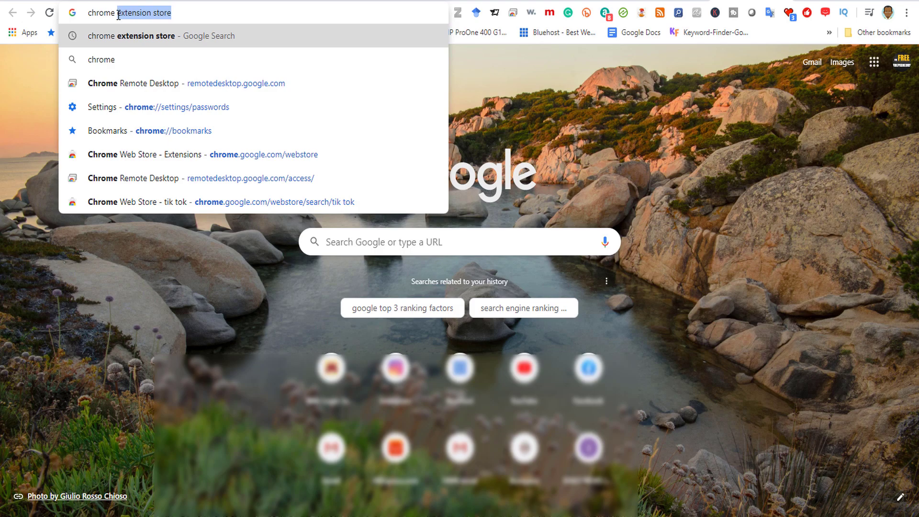
{"action": "key", "text": "Return"}
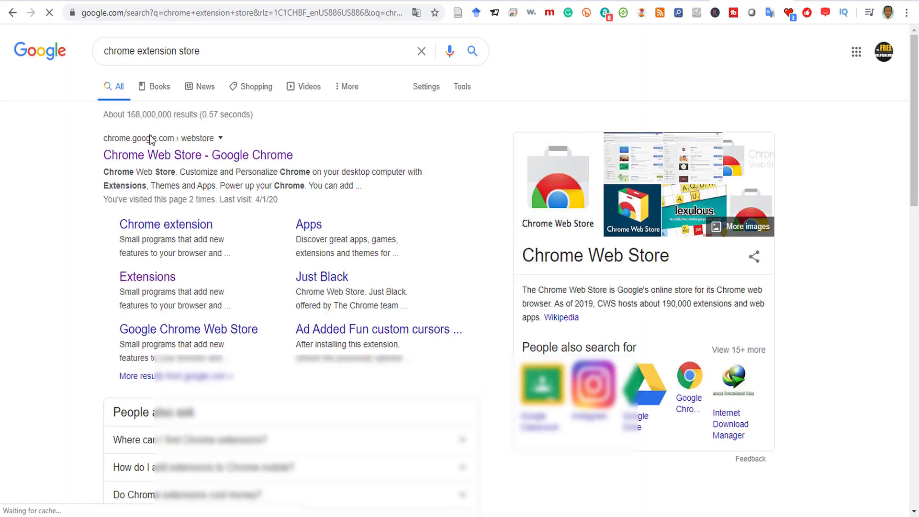
{"action": "left_click", "coordinate": [157, 161]}
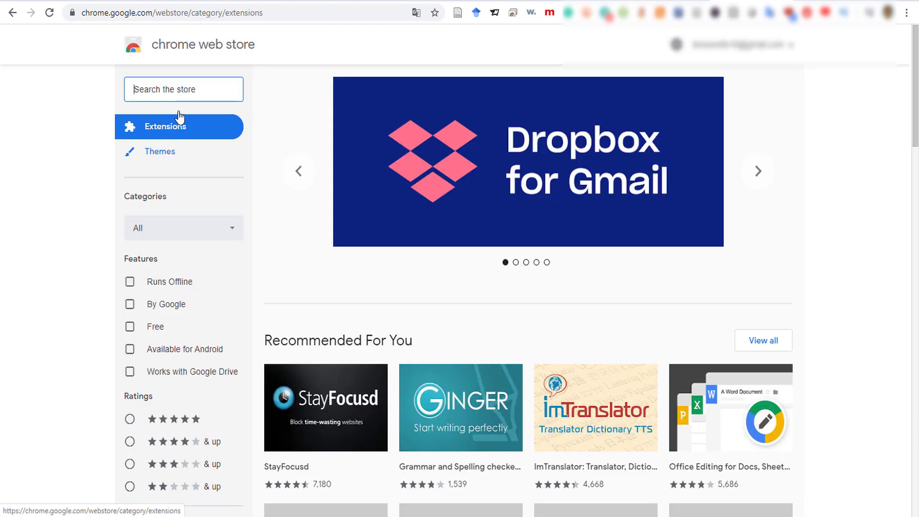
- Search the Chrome Web Store for "keywords everywhere"
{"action": "type", "text": "w"}
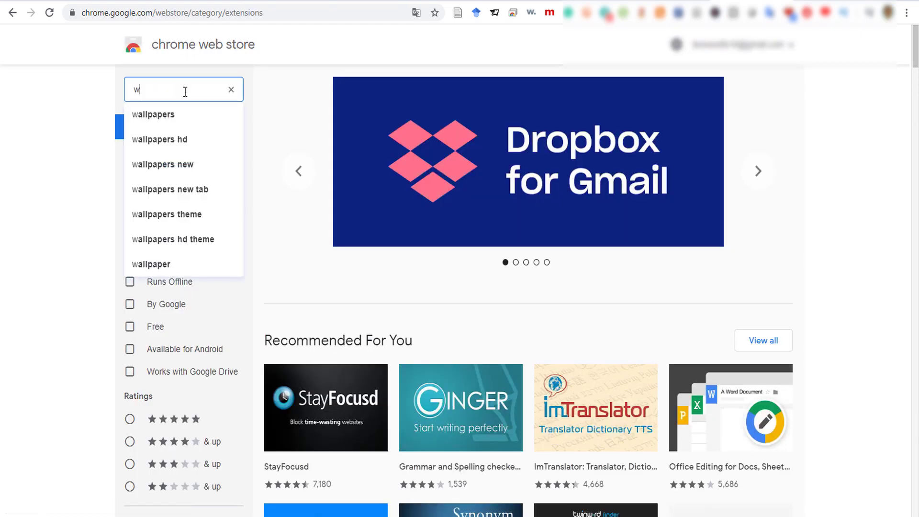
{"action": "key", "text": "BackSpace"}
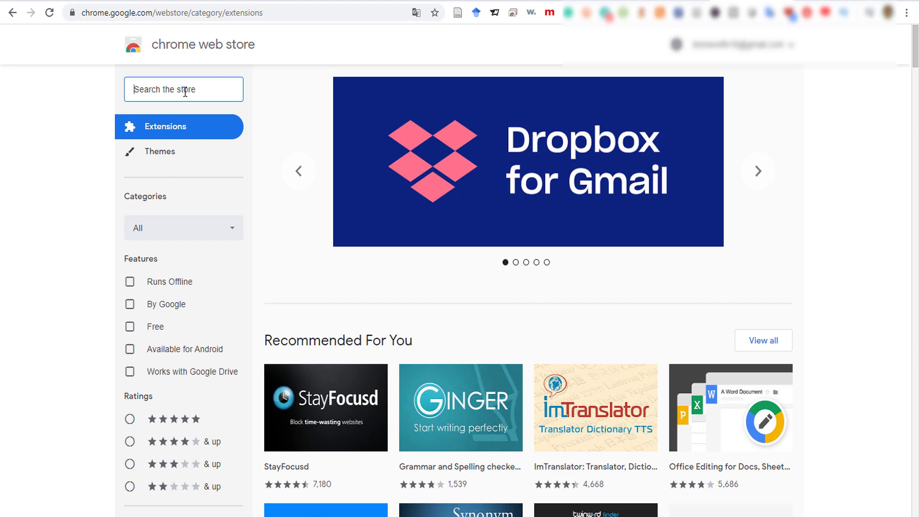
{"action": "type", "text": "keyword"}
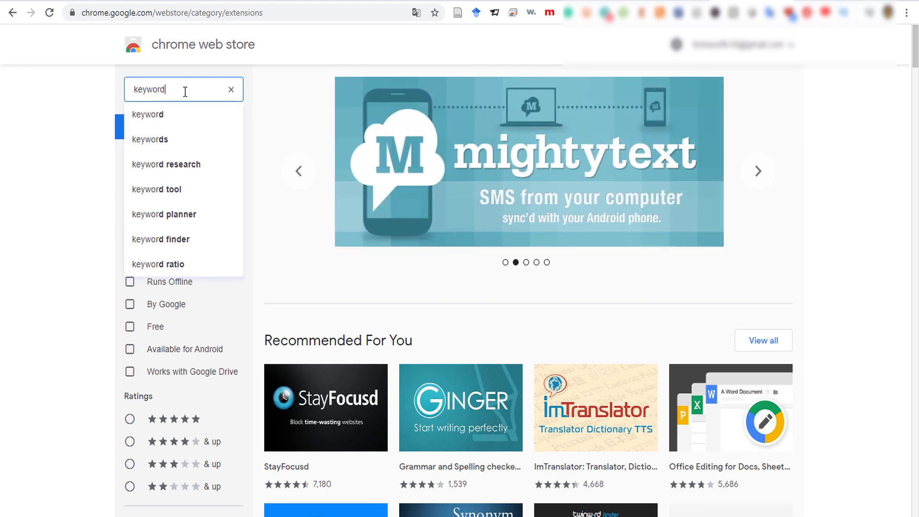
{"action": "type", "text": "s everywhere"}
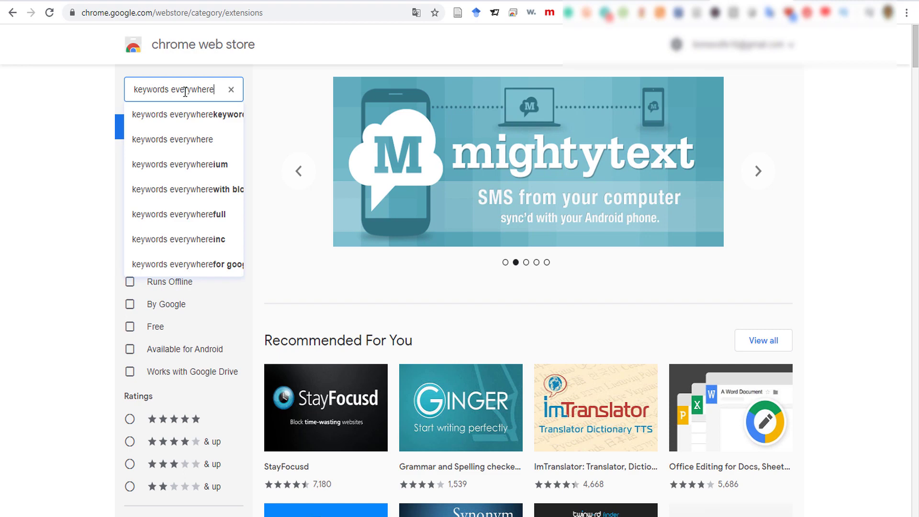
{"action": "key", "text": "Return"}
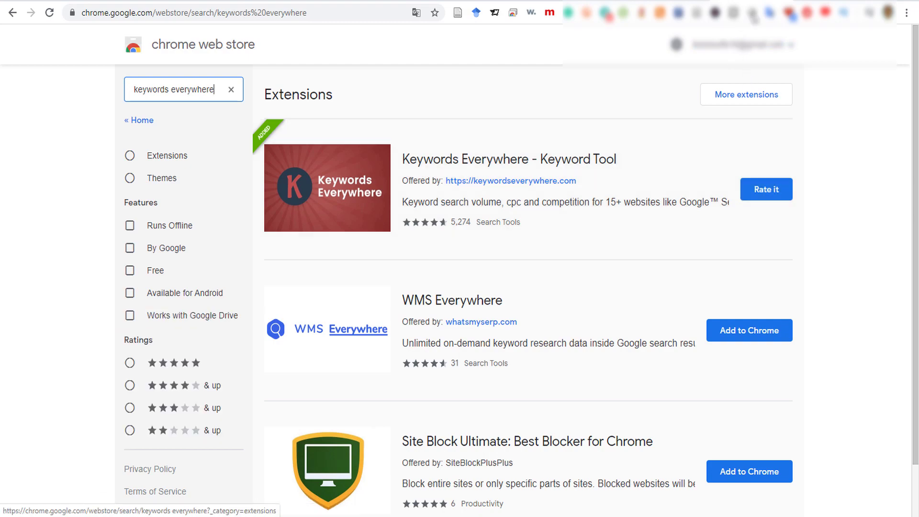
- Return to the blank browser tab and run a Google search for "google flights"
{"action": "left_click", "coordinate": [796, 0]}
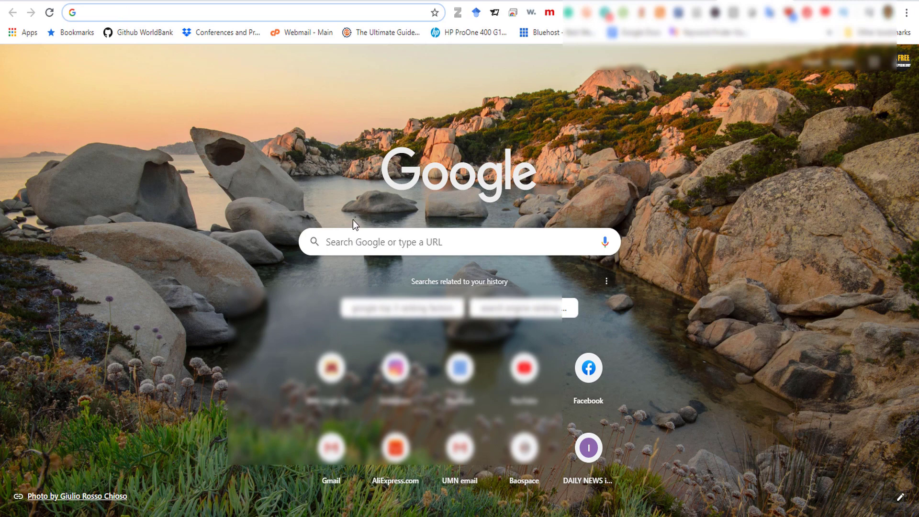
{"action": "left_click", "coordinate": [358, 240]}
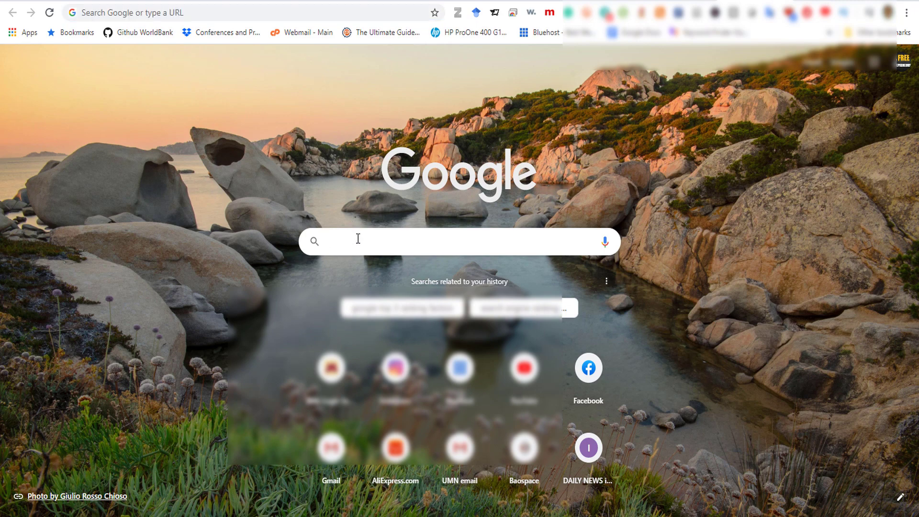
{"action": "type", "text": "go"}
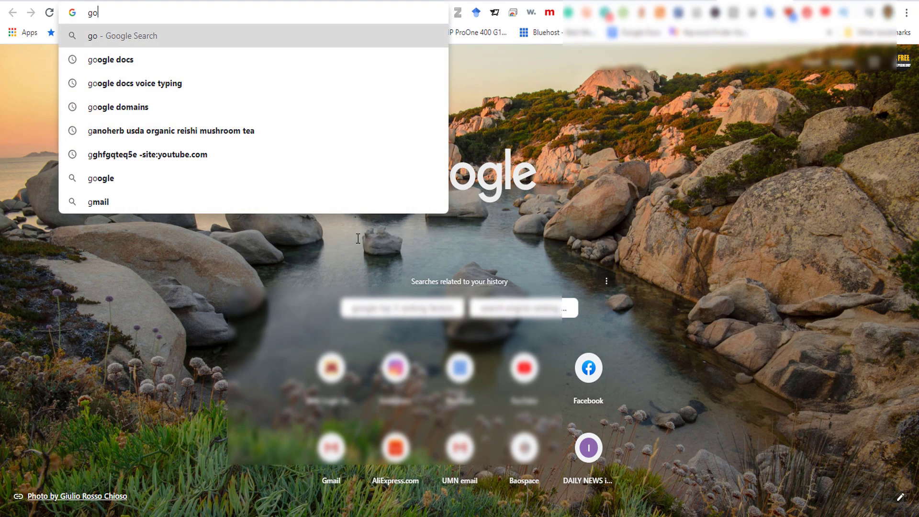
{"action": "type", "text": "ogle flights"}
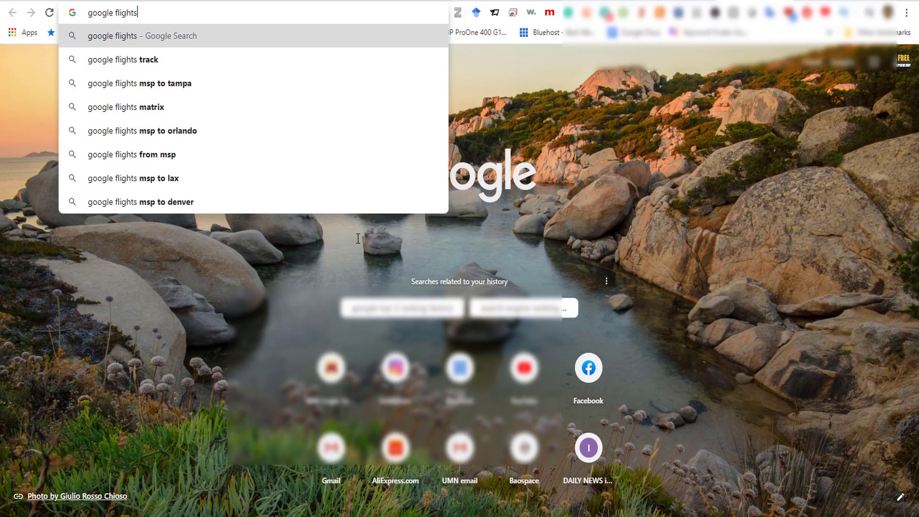
{"action": "key", "text": "Return"}
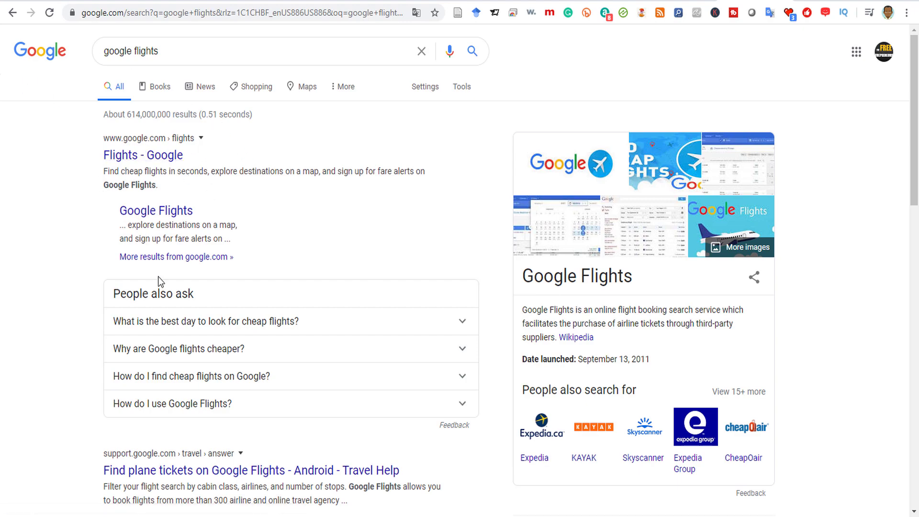
- Find the Related Keywords list from Keywords Everywhere beside the search results, highlight its heading, and examine its suggestions
{"action": "scroll", "coordinate": [904, 293], "scroll_direction": "down", "scroll_amount": 8}
{"action": "scroll", "coordinate": [904, 292], "scroll_direction": "down", "scroll_amount": 3}
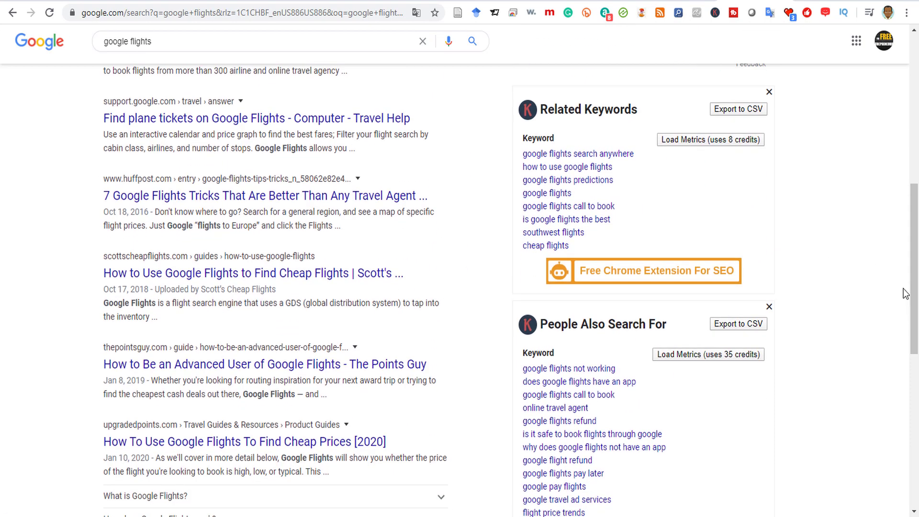
{"action": "scroll", "coordinate": [905, 293], "scroll_direction": "up", "scroll_amount": 3}
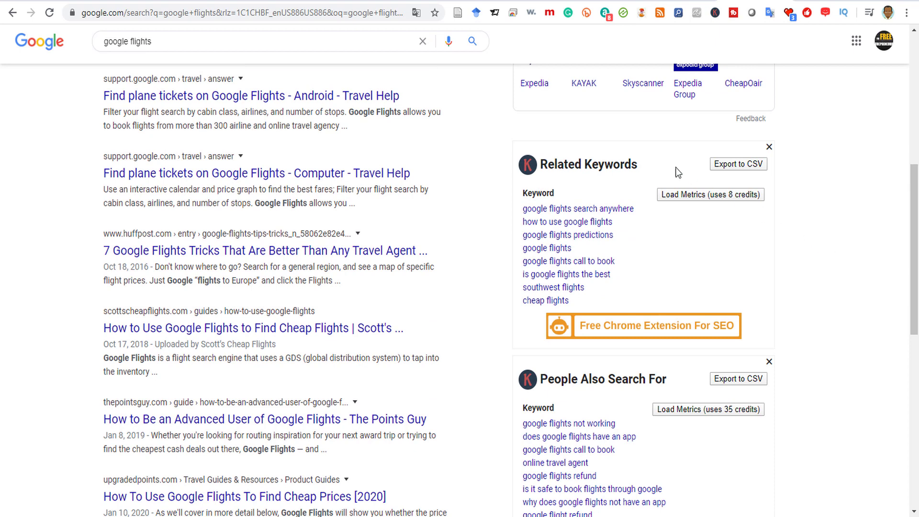
{"action": "left_click_drag", "start_coordinate": [543, 165], "coordinate": [576, 166]}
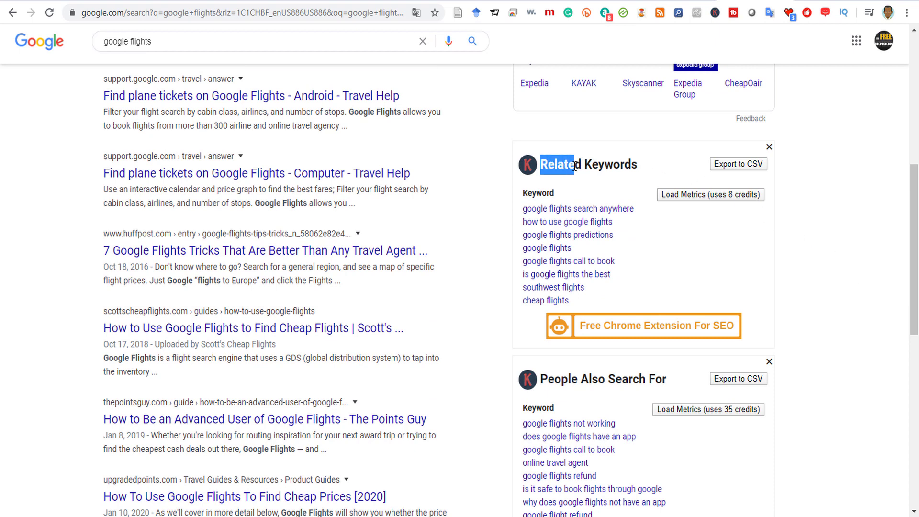
{"action": "left_click", "coordinate": [582, 171]}
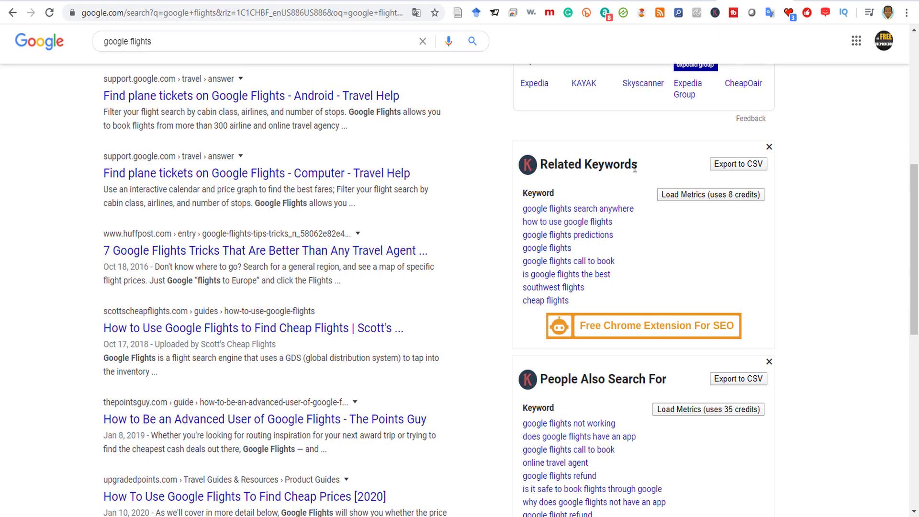
{"action": "left_click_drag", "start_coordinate": [627, 169], "coordinate": [541, 165]}
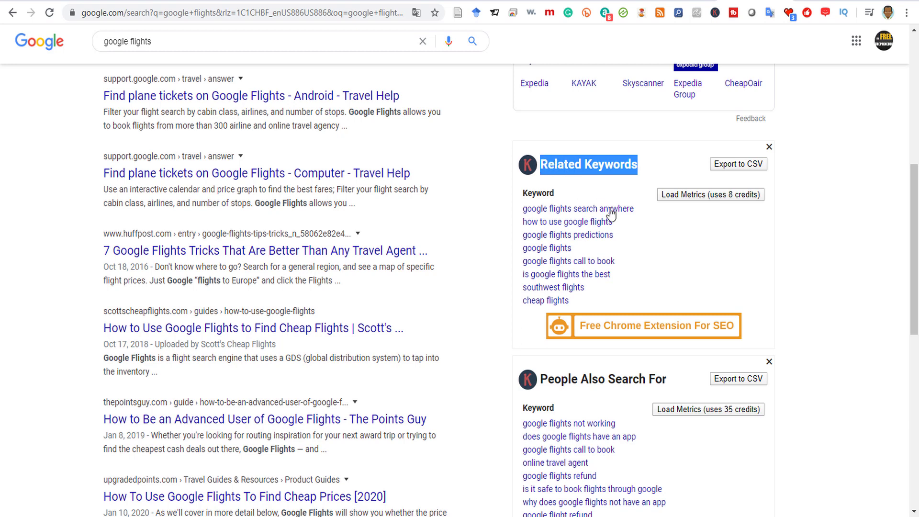
- Highlight the People Also Search For heading and look through the keywords listed beneath it
{"action": "scroll", "coordinate": [665, 239], "scroll_direction": "down", "scroll_amount": 3}
{"action": "left_click_drag", "start_coordinate": [669, 256], "coordinate": [544, 255]}
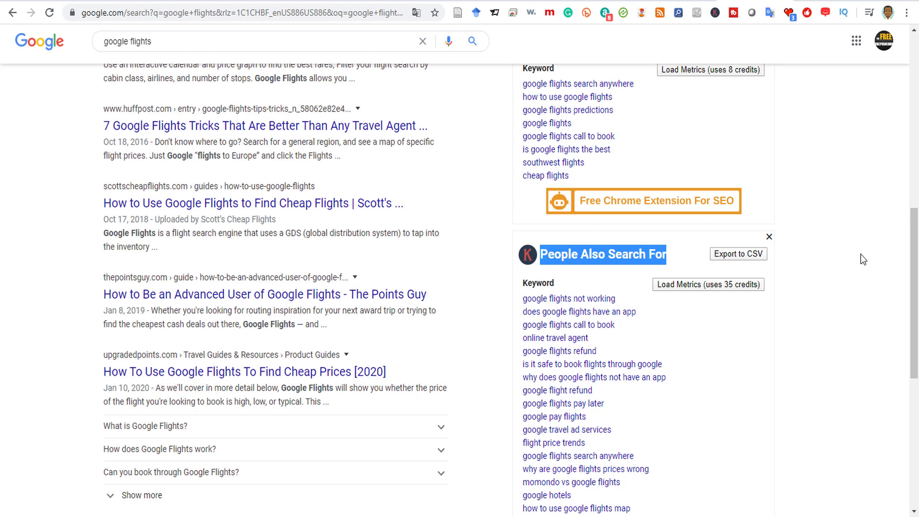
{"action": "scroll", "coordinate": [860, 254], "scroll_direction": "up", "scroll_amount": 1}
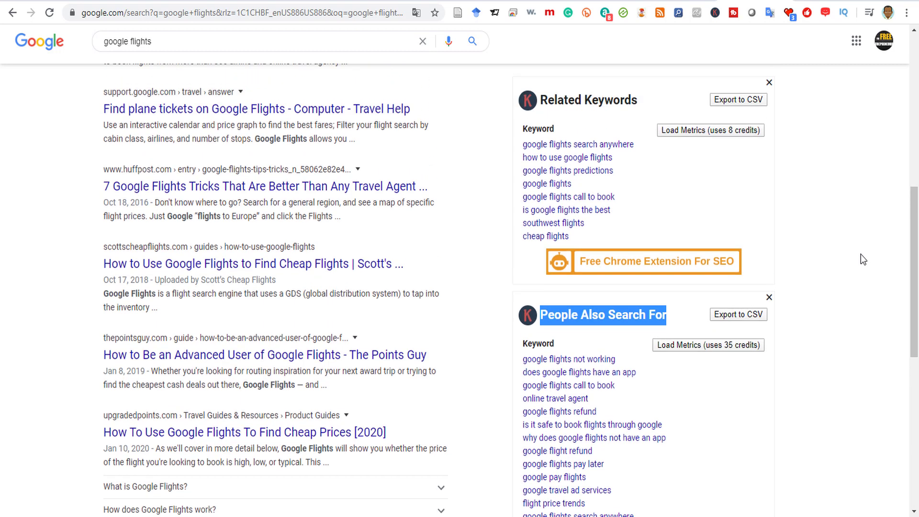
- Copy all the Related Keywords suggestions for google flights, from "google flights search anywhere" to "cheap flights"
{"action": "left_click_drag", "start_coordinate": [646, 244], "coordinate": [530, 149]}
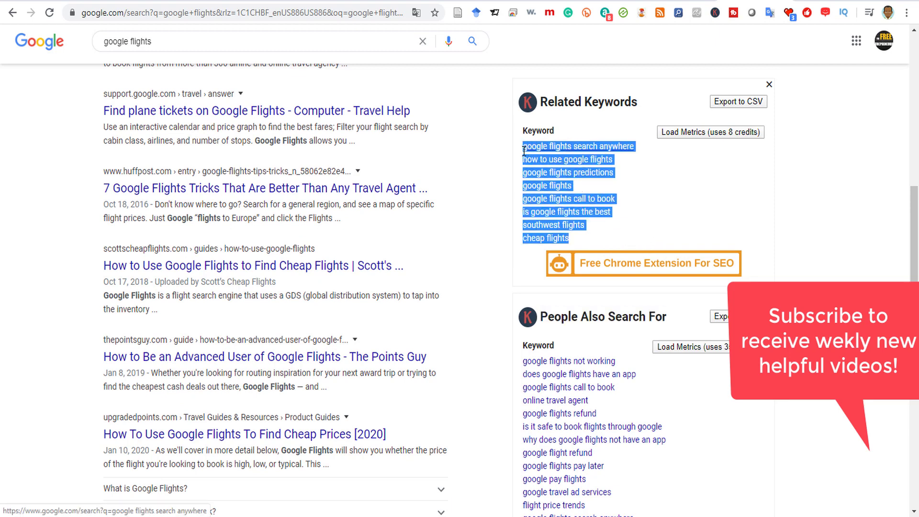
{"action": "right_click", "coordinate": [530, 151]}
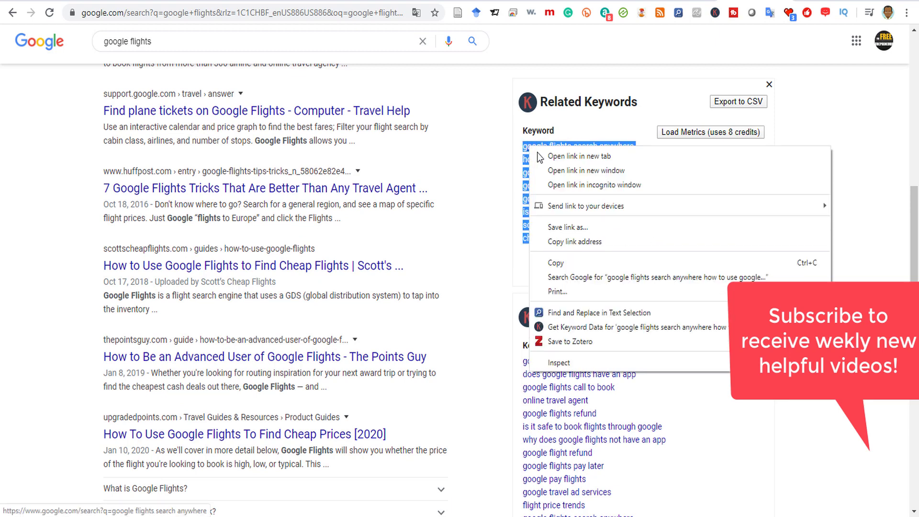
{"action": "left_click", "coordinate": [555, 263]}
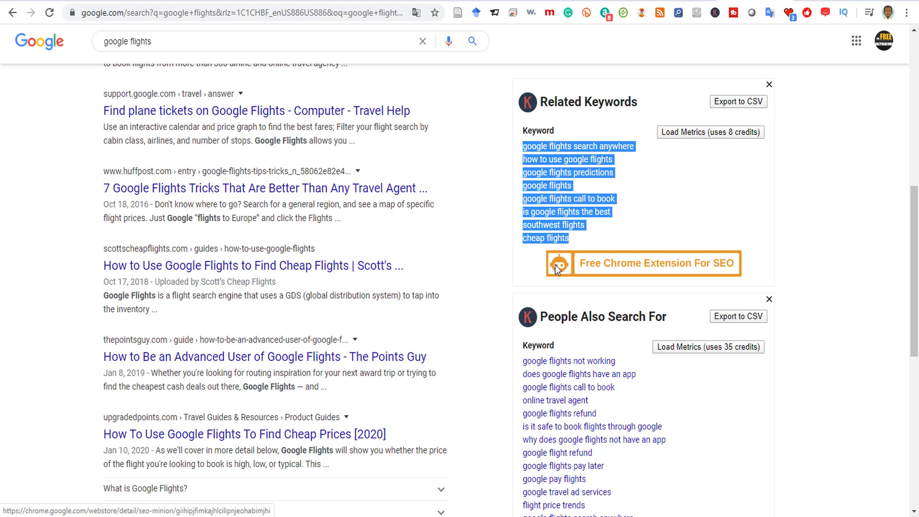
- Switch to the Google Ads tab, go back to the Keyword Planner home page and open Get search volume and forecasts
{"action": "left_click", "coordinate": [521, 1]}
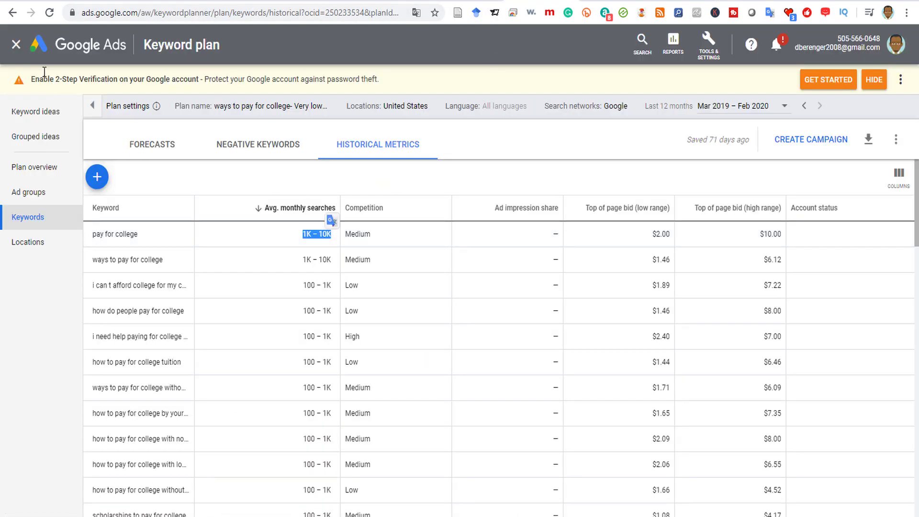
{"action": "right_click", "coordinate": [19, 15]}
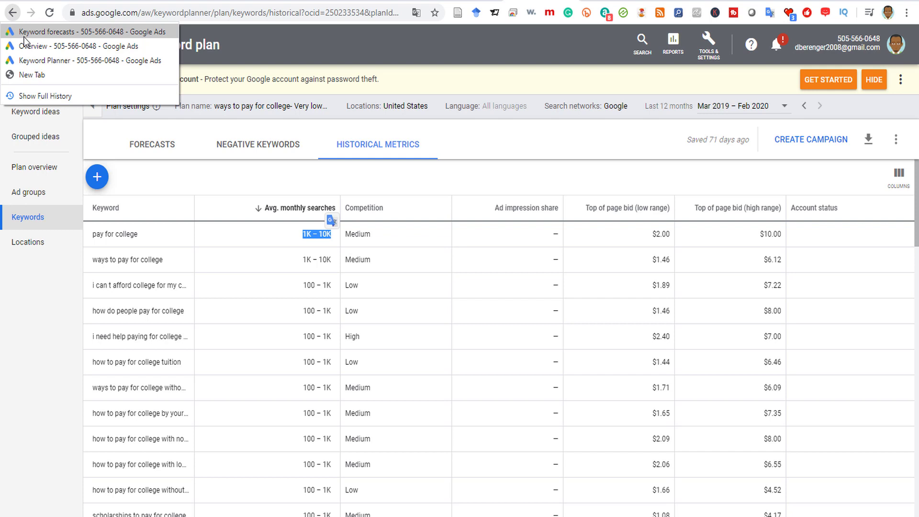
{"action": "left_click", "coordinate": [33, 59]}
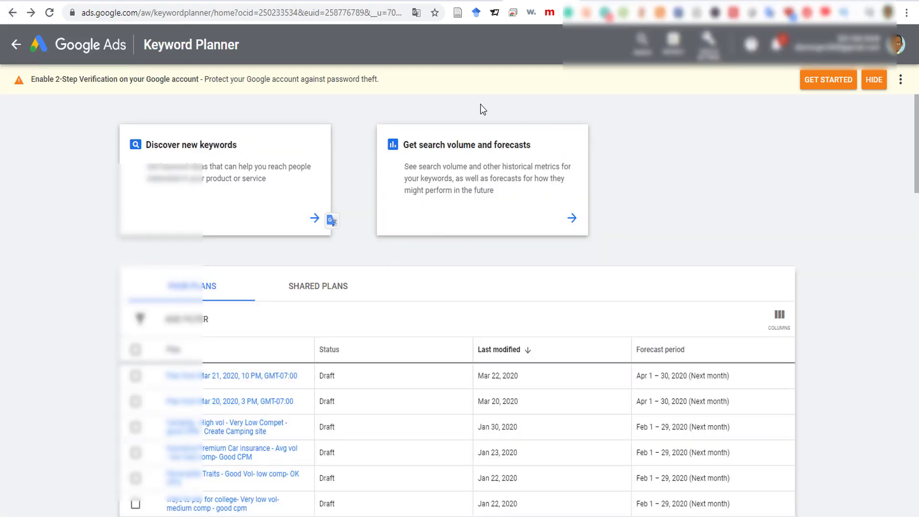
{"action": "left_click", "coordinate": [487, 182]}
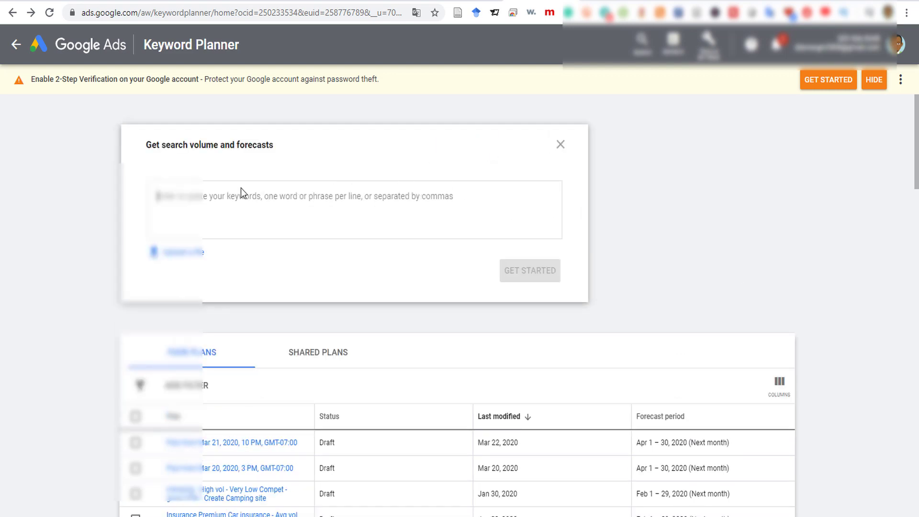
{"action": "right_click", "coordinate": [211, 189]}
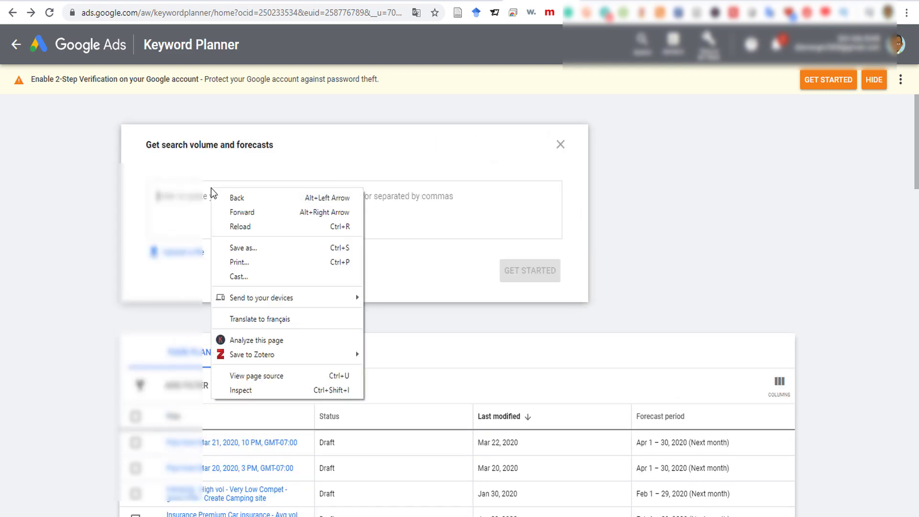
{"action": "left_click", "coordinate": [244, 250]}
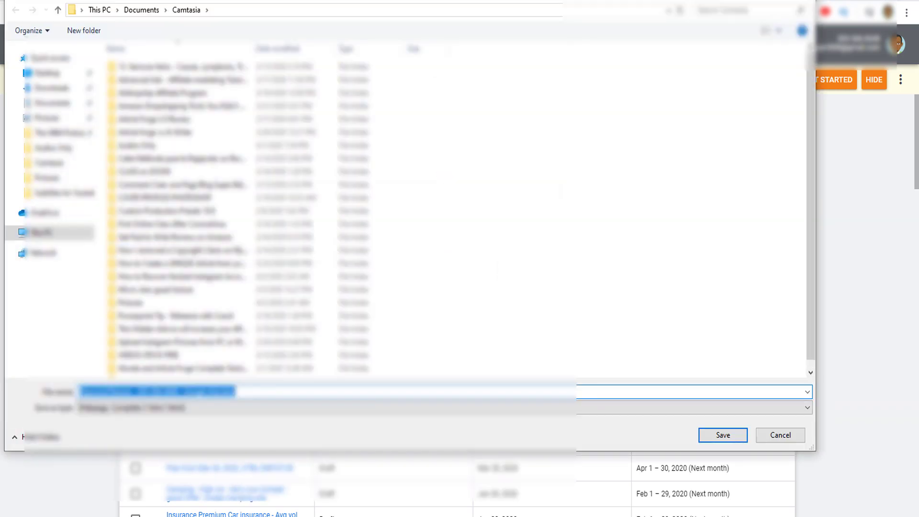
{"action": "key", "text": "Escape"}
- Paste the copied related keywords into the search volume and forecasts box and start a new line after them
{"action": "right_click", "coordinate": [199, 201]}
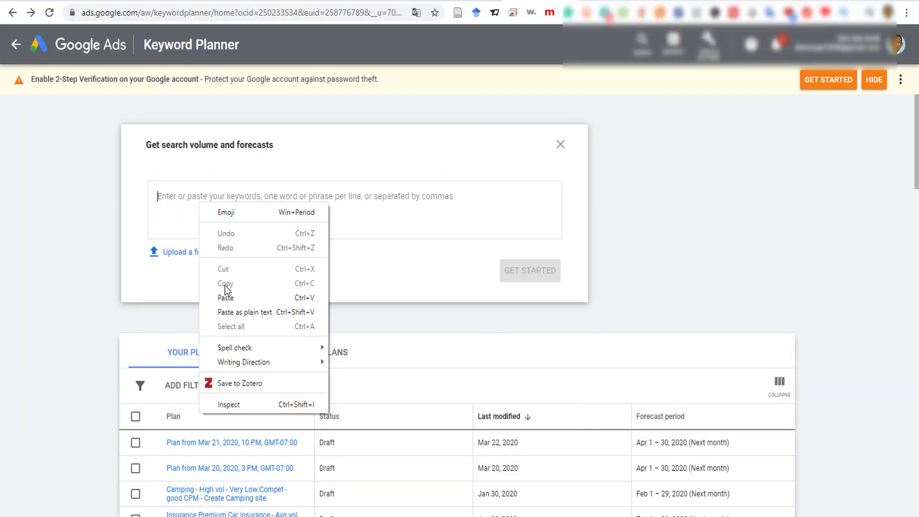
{"action": "left_click", "coordinate": [227, 295]}
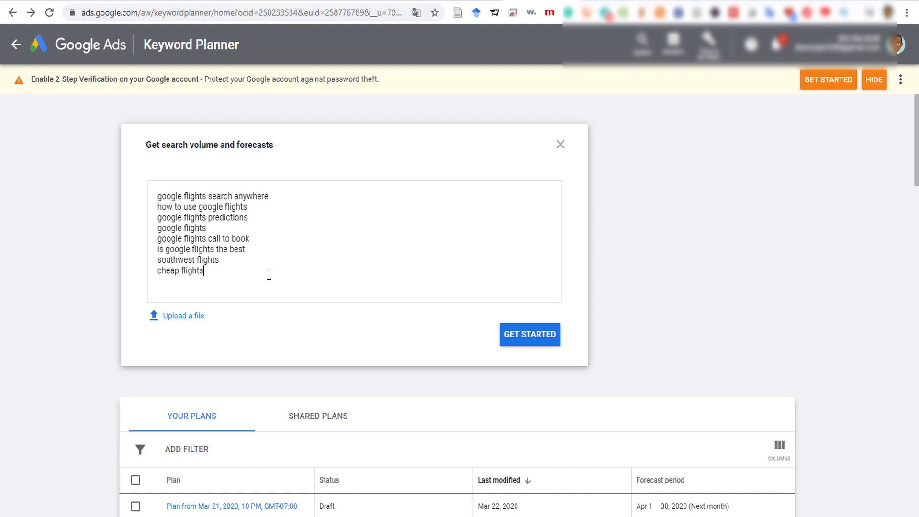
{"action": "key", "text": "Return"}
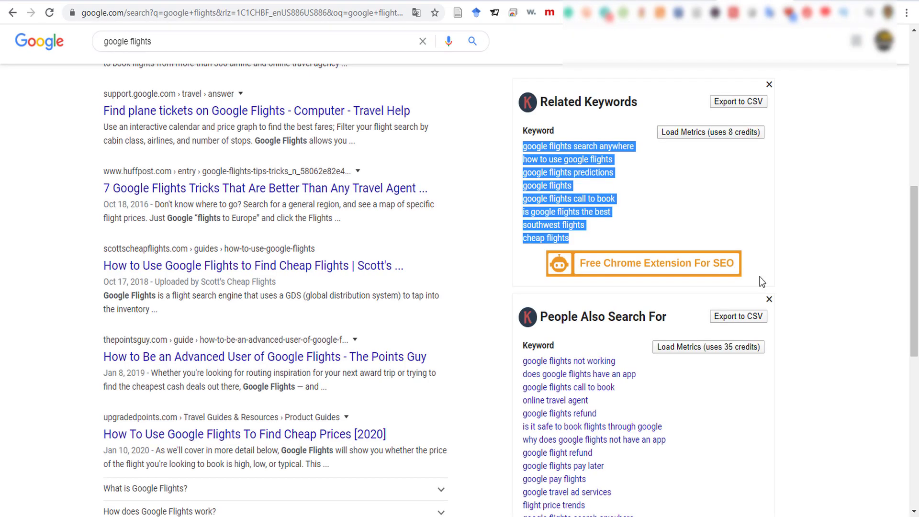
- In the google flights results, copy the whole People Also Search For list, up to "google flights not working"
{"action": "scroll", "coordinate": [761, 281], "scroll_direction": "down", "scroll_amount": 8}
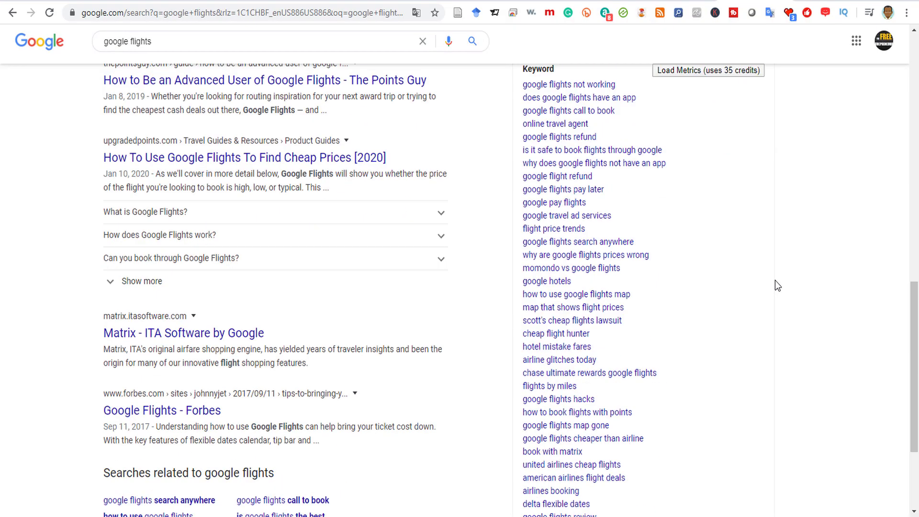
{"action": "scroll", "coordinate": [699, 305], "scroll_direction": "up", "scroll_amount": 1}
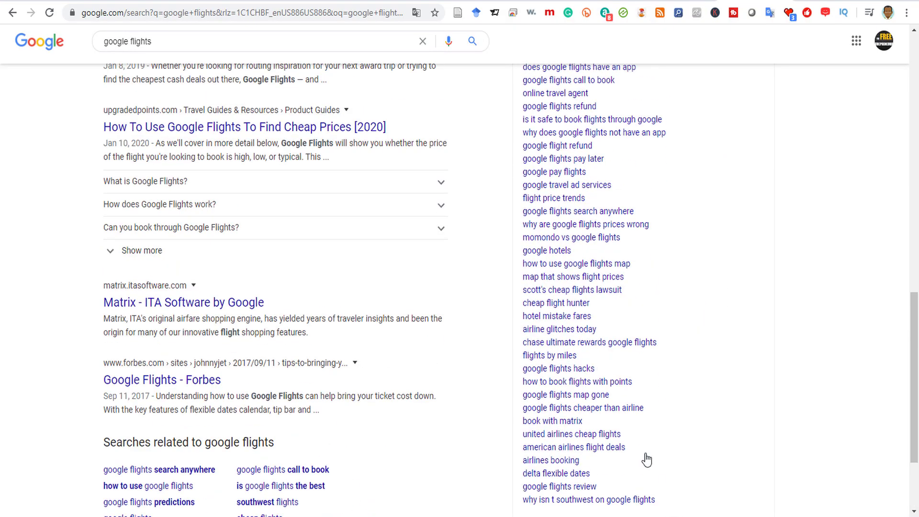
{"action": "left_click_drag", "start_coordinate": [645, 459], "coordinate": [524, 197]}
{"action": "right_click", "coordinate": [528, 200]}
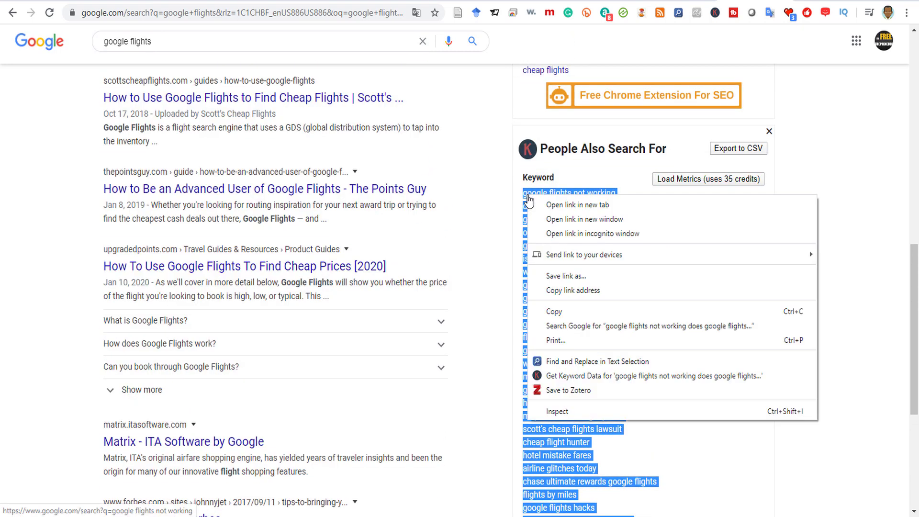
{"action": "left_click", "coordinate": [562, 309]}
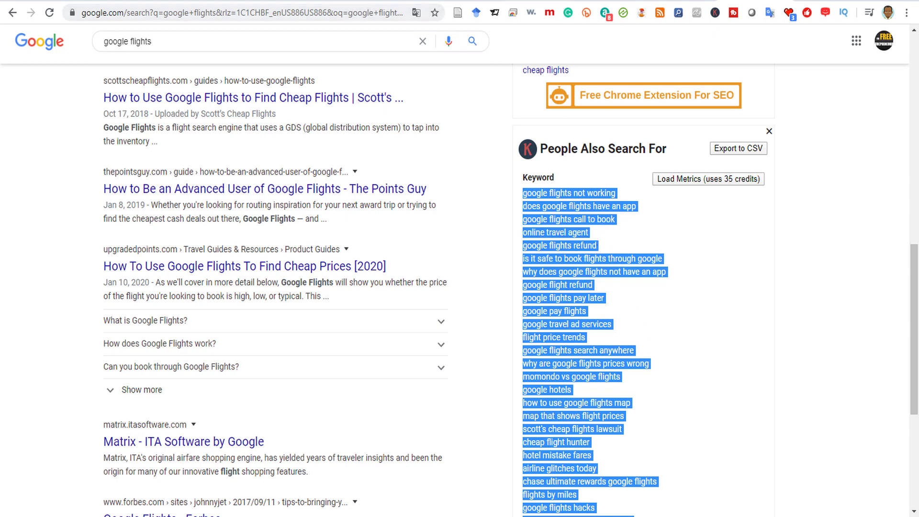
- Return to Keyword Planner and paste the copied People Also Search For keywords below the existing ones
{"action": "left_click", "coordinate": [547, 1]}
{"action": "right_click", "coordinate": [174, 291]}
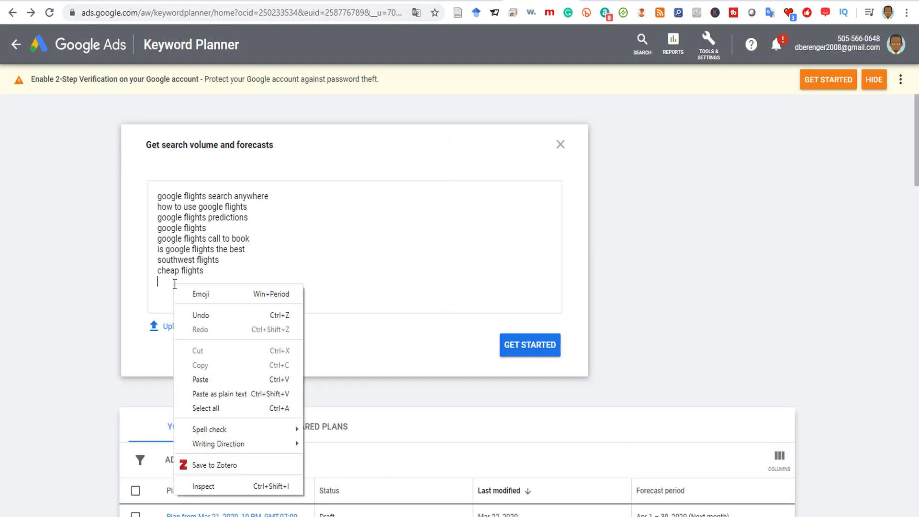
{"action": "left_click", "coordinate": [206, 378]}
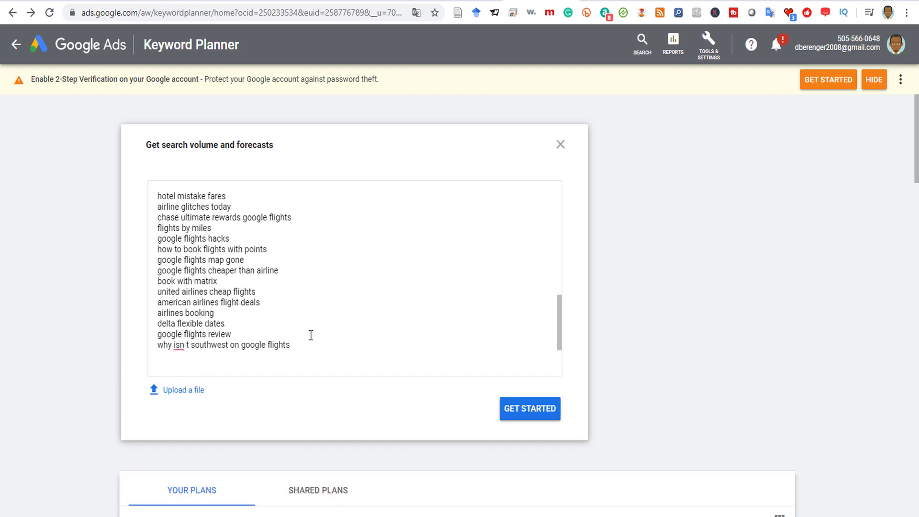
- Go back to the google flights results and open the "airlines booking" suggestion from the People Also Search For list
{"action": "left_click", "coordinate": [742, 1]}
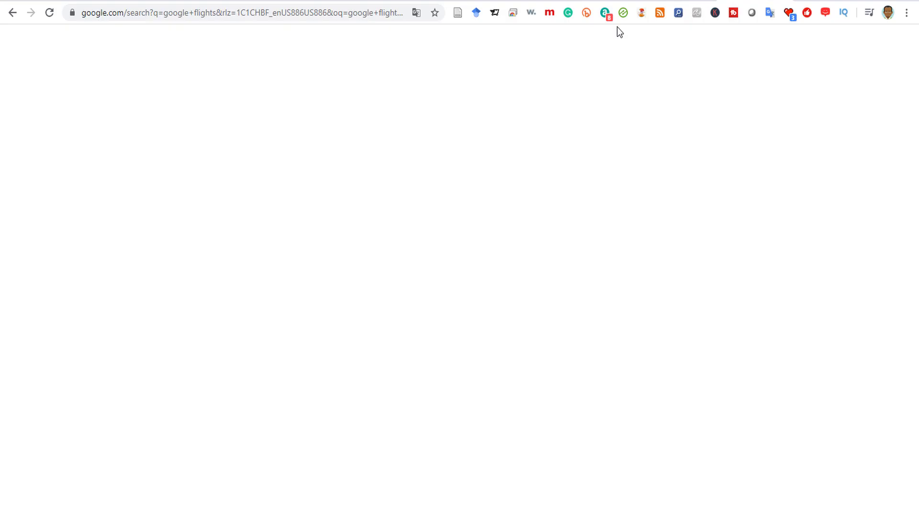
{"action": "left_click", "coordinate": [160, 41]}
{"action": "left_click", "coordinate": [823, 260]}
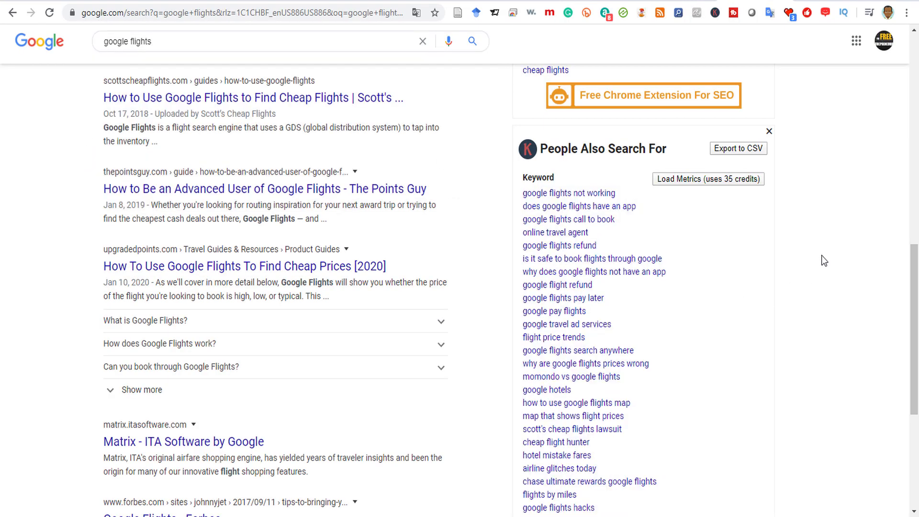
{"action": "scroll", "coordinate": [807, 310], "scroll_direction": "down", "scroll_amount": 4}
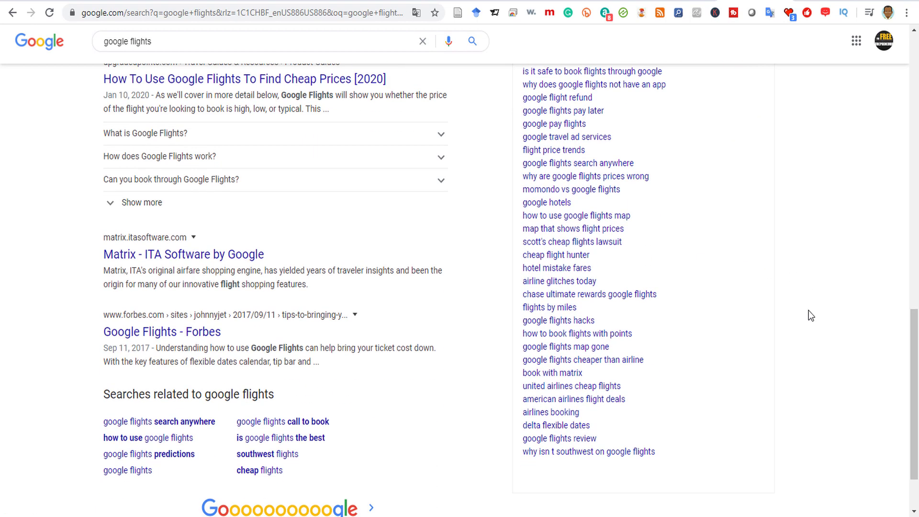
{"action": "left_click", "coordinate": [559, 411]}
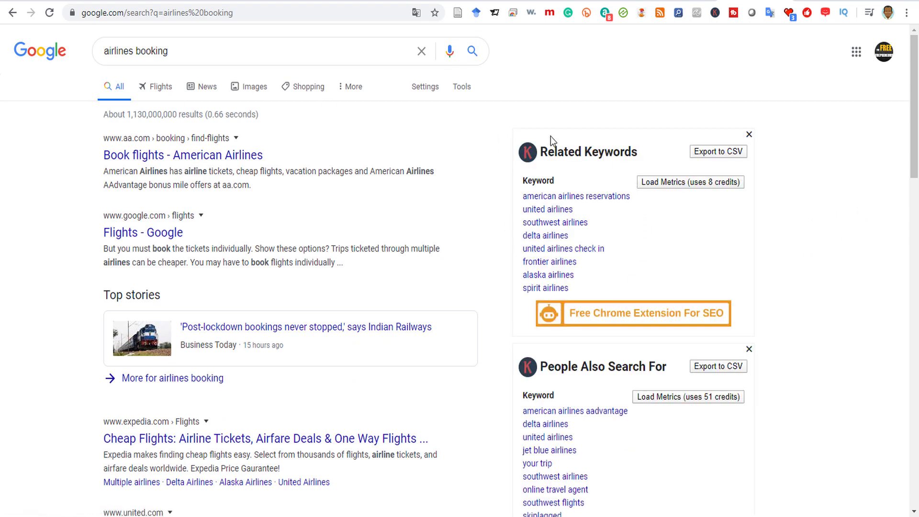
- Copy all the Related Keywords for airlines booking, from "american airlines reservations" to "spirit airlines"
{"action": "scroll", "coordinate": [607, 396], "scroll_direction": "down", "scroll_amount": 5}
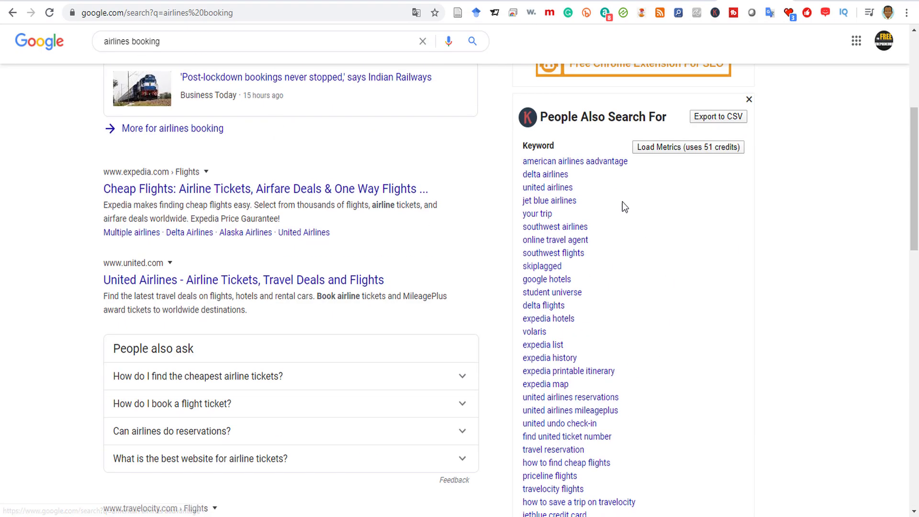
{"action": "scroll", "coordinate": [621, 295], "scroll_direction": "up", "scroll_amount": 5}
{"action": "left_click_drag", "start_coordinate": [591, 293], "coordinate": [527, 201]}
{"action": "right_click", "coordinate": [528, 204]}
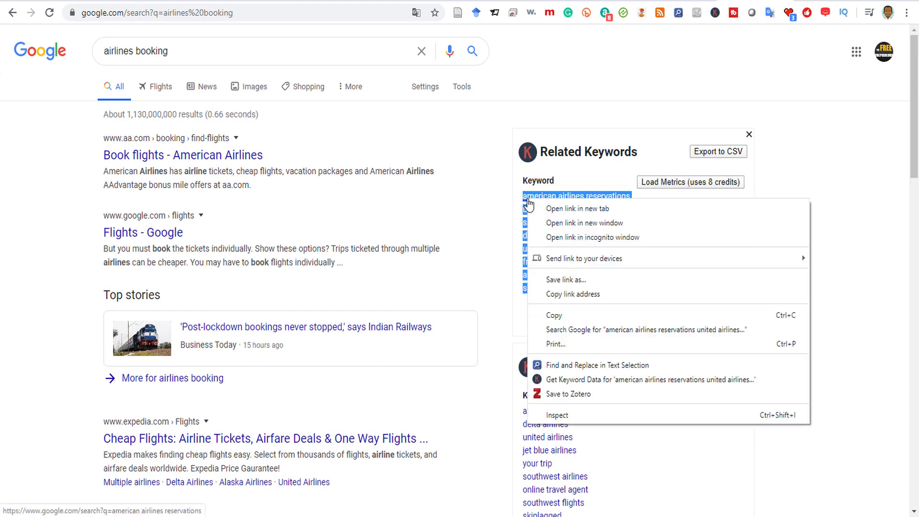
{"action": "left_click", "coordinate": [559, 314]}
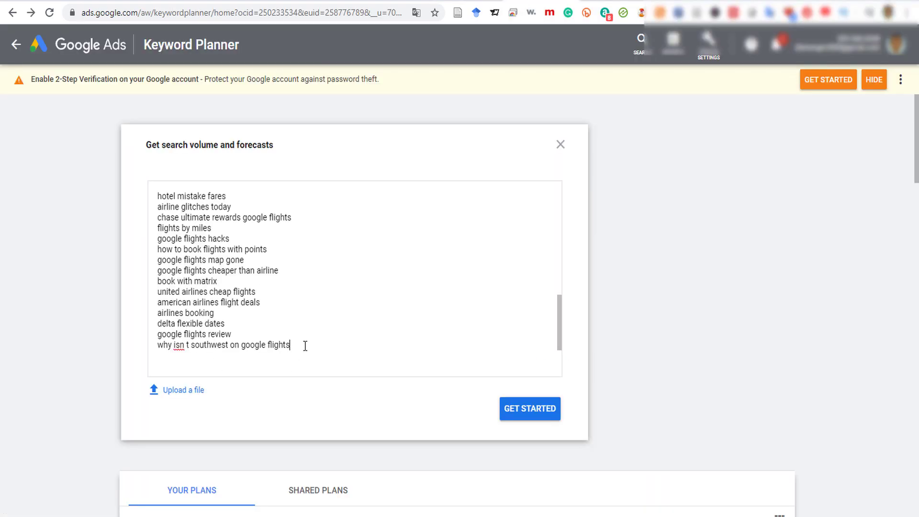
- In Keyword Planner, paste the airlines booking related keywords on a new line under the list and add another line break
{"action": "key", "text": "Return"}
{"action": "right_click", "coordinate": [256, 352]}
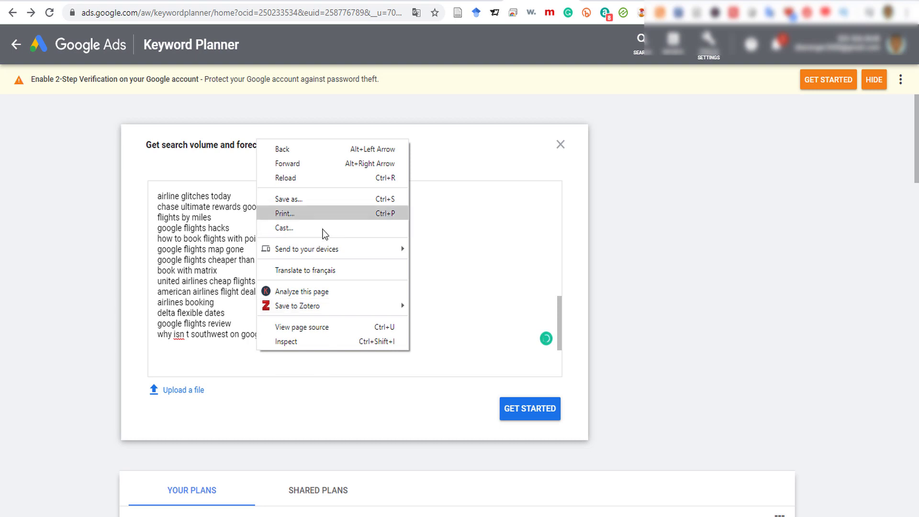
{"action": "left_click", "coordinate": [183, 348]}
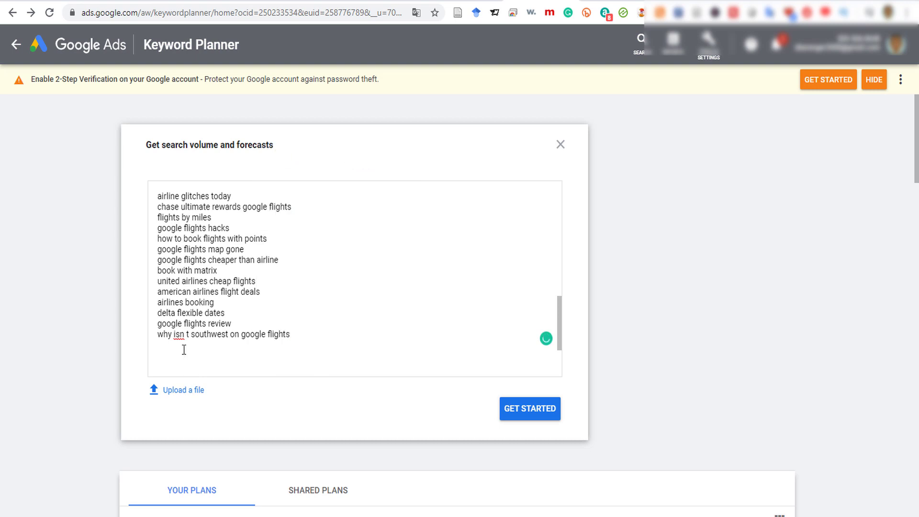
{"action": "right_click", "coordinate": [183, 349]}
{"action": "left_click", "coordinate": [237, 239]}
{"action": "key", "text": "Return"}
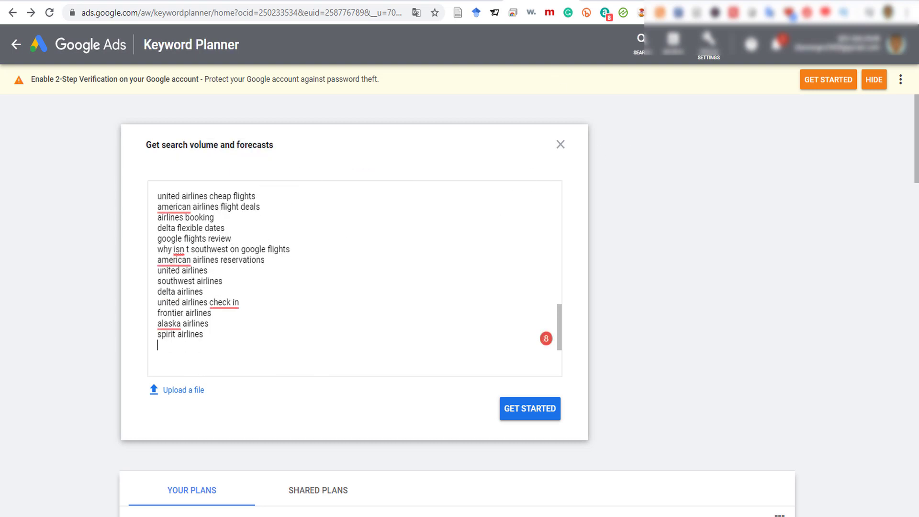
- Return to the airlines booking results and copy the People Also Search For keywords, beginning at "american airlines aadvantage"
{"action": "left_click", "coordinate": [735, 2]}
{"action": "scroll", "coordinate": [713, 287], "scroll_direction": "down", "scroll_amount": 13}
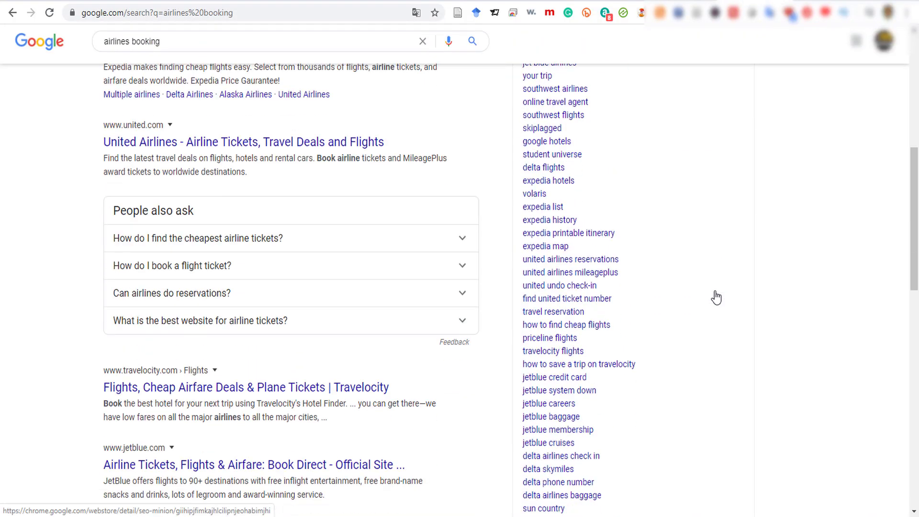
{"action": "left_click_drag", "start_coordinate": [613, 424], "coordinate": [530, 172]}
{"action": "right_click", "coordinate": [525, 171]}
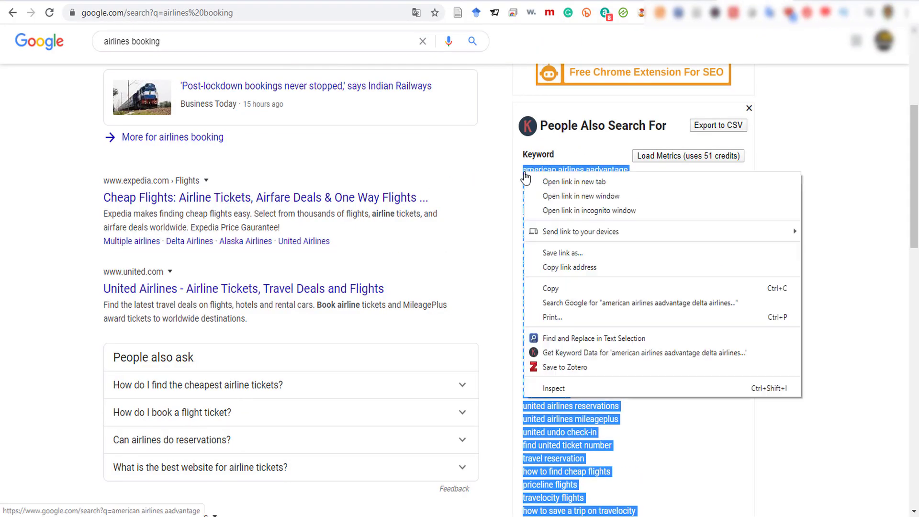
{"action": "left_click", "coordinate": [554, 287]}
- Switch to Keyword Planner and paste the airlines booking People Also Search For keywords at the end of the list
{"action": "left_click", "coordinate": [559, 2]}
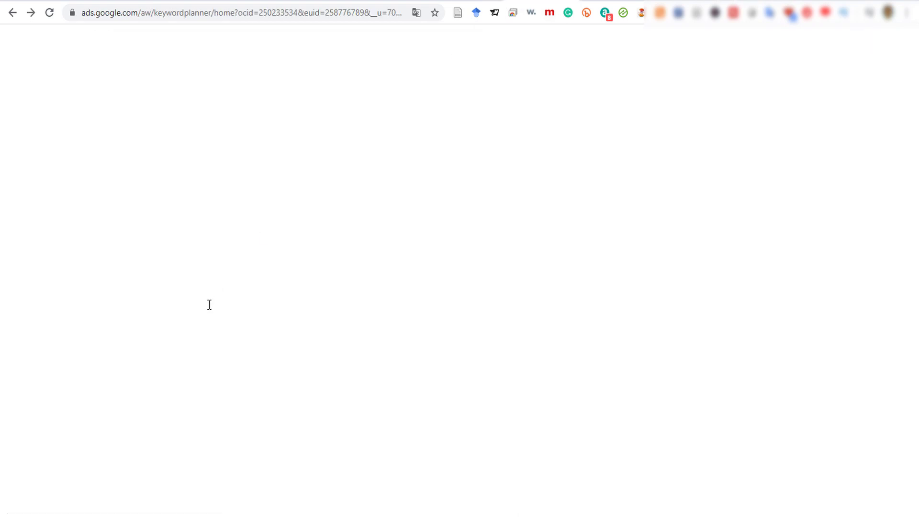
{"action": "right_click", "coordinate": [186, 346]}
{"action": "left_click", "coordinate": [227, 231]}
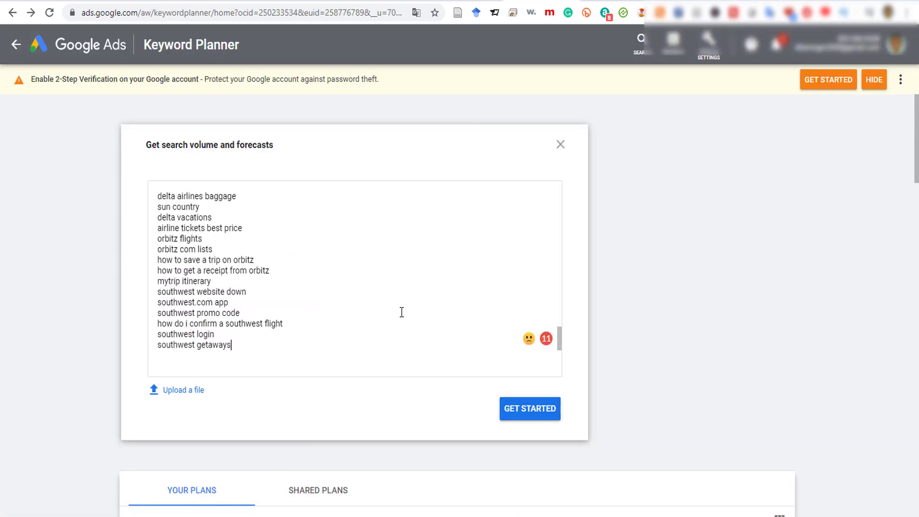
- Check the combined keyword list, submit it for search volume and forecasts, and look through the forecast table
{"action": "scroll", "coordinate": [415, 308], "scroll_direction": "up", "scroll_amount": 5}
{"action": "scroll", "coordinate": [416, 307], "scroll_direction": "up", "scroll_amount": 10}
{"action": "scroll", "coordinate": [408, 307], "scroll_direction": "down", "scroll_amount": 10}
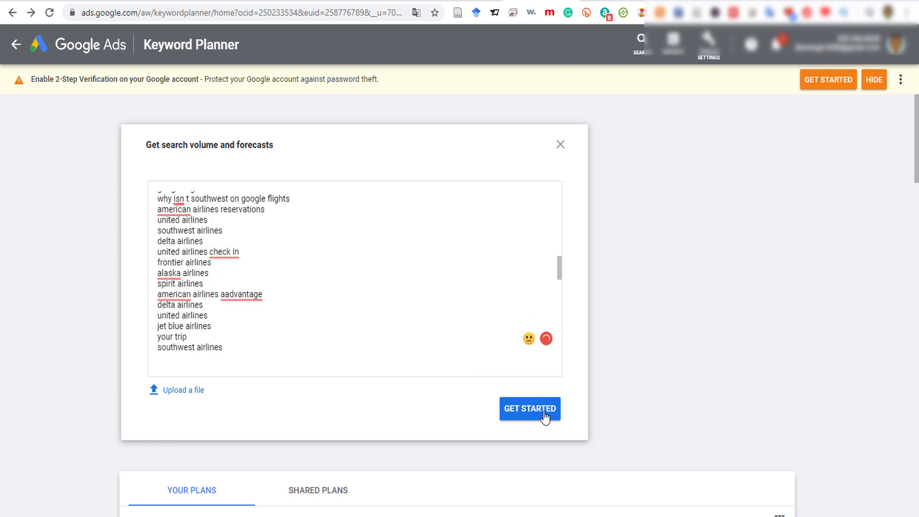
{"action": "left_click", "coordinate": [527, 411]}
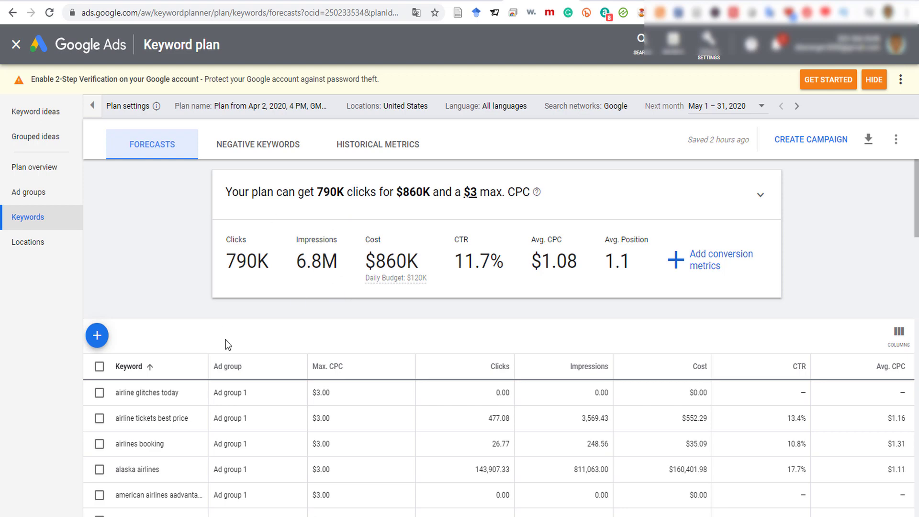
{"action": "scroll", "coordinate": [206, 335], "scroll_direction": "down", "scroll_amount": 6}
{"action": "scroll", "coordinate": [229, 268], "scroll_direction": "up", "scroll_amount": 6}
{"action": "scroll", "coordinate": [189, 373], "scroll_direction": "down", "scroll_amount": 3}
{"action": "scroll", "coordinate": [185, 409], "scroll_direction": "up", "scroll_amount": 3}
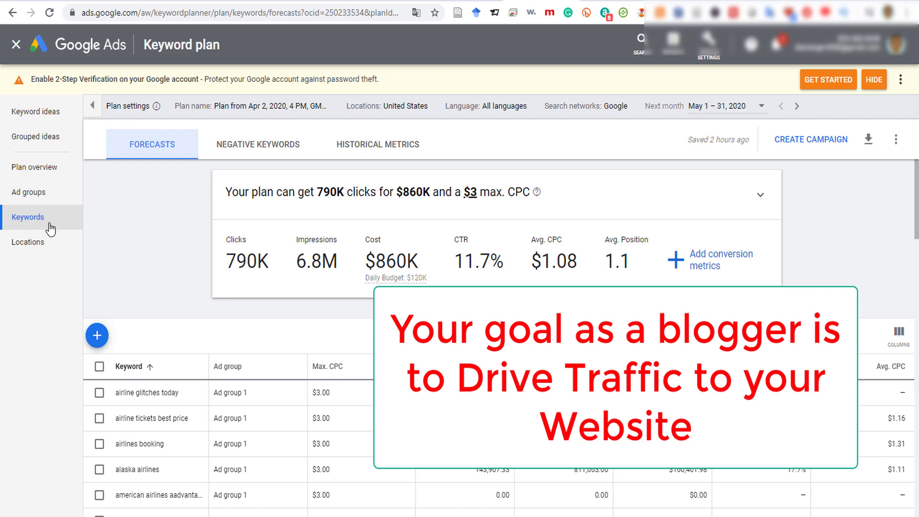
- Show the plan keywords' historical metrics and sort them by average monthly searches in descending order
{"action": "left_click", "coordinate": [27, 218]}
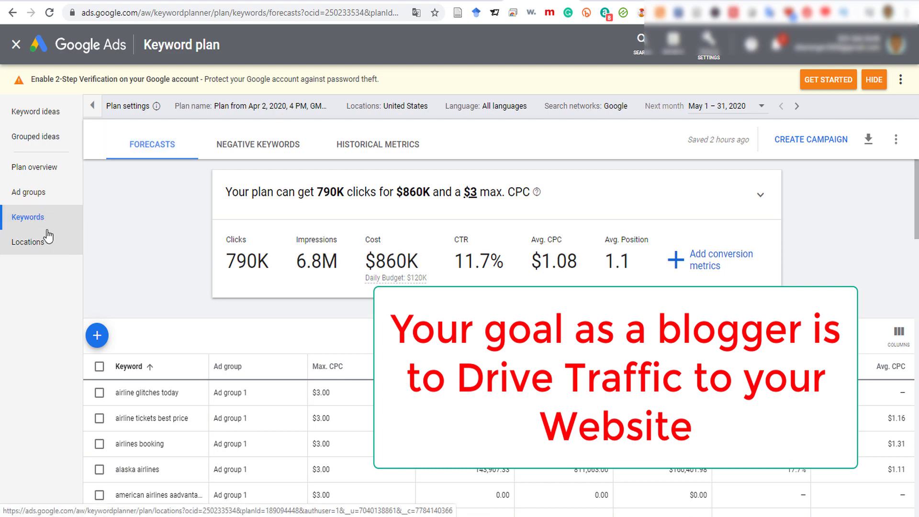
{"action": "left_click", "coordinate": [372, 147]}
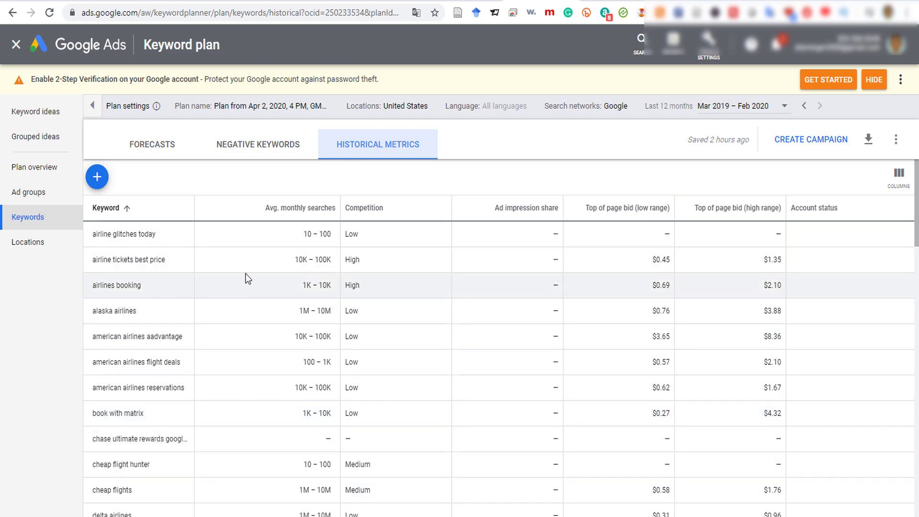
{"action": "mouse_move", "coordinate": [295, 211]}
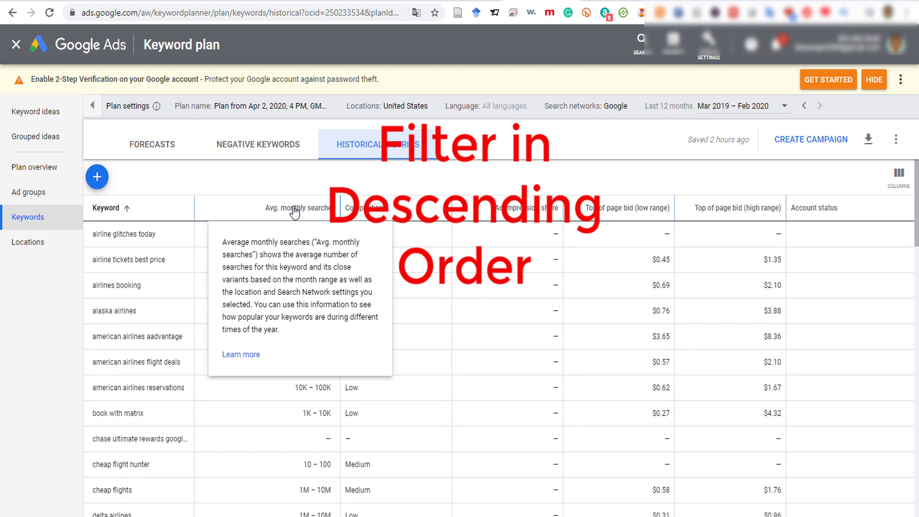
{"action": "left_click", "coordinate": [295, 209]}
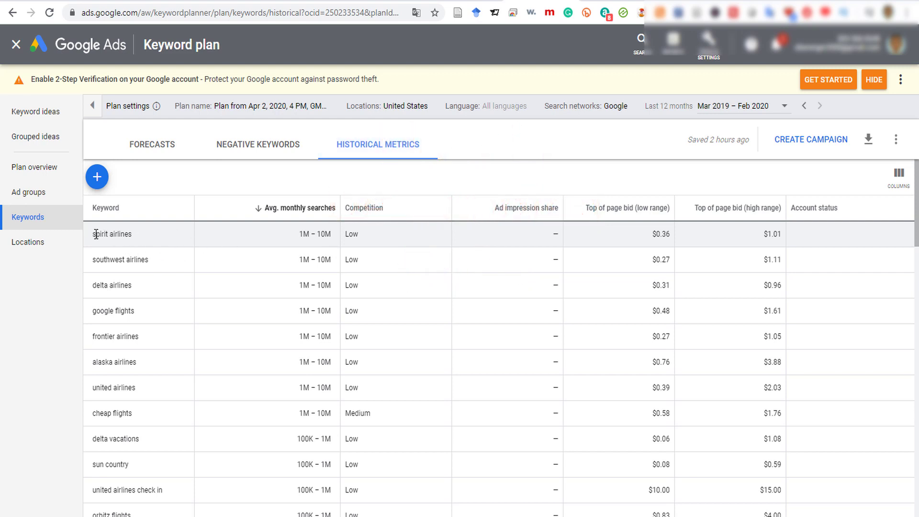
- Examine search volume and competition from "spirit airlines" down the list, and look over the Google Flights review post on the blog
{"action": "left_click_drag", "start_coordinate": [96, 234], "coordinate": [180, 238]}
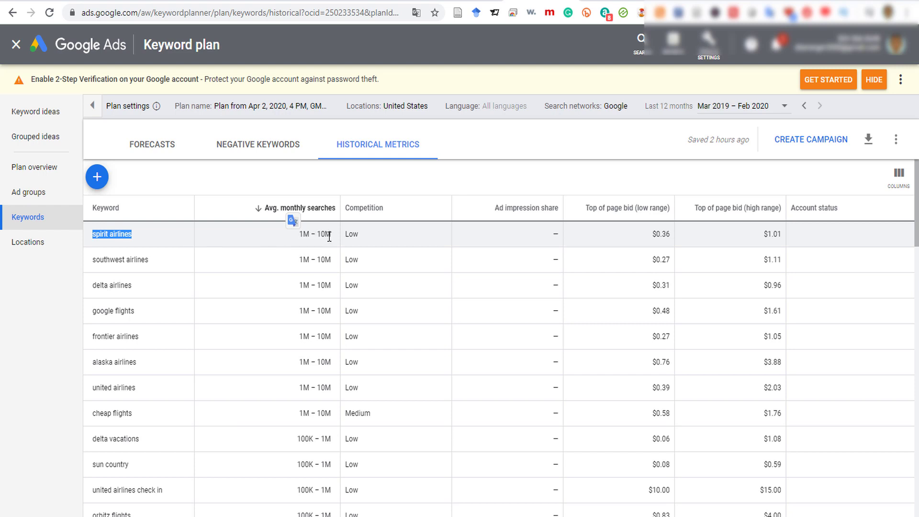
{"action": "left_click_drag", "start_coordinate": [92, 260], "coordinate": [149, 261]}
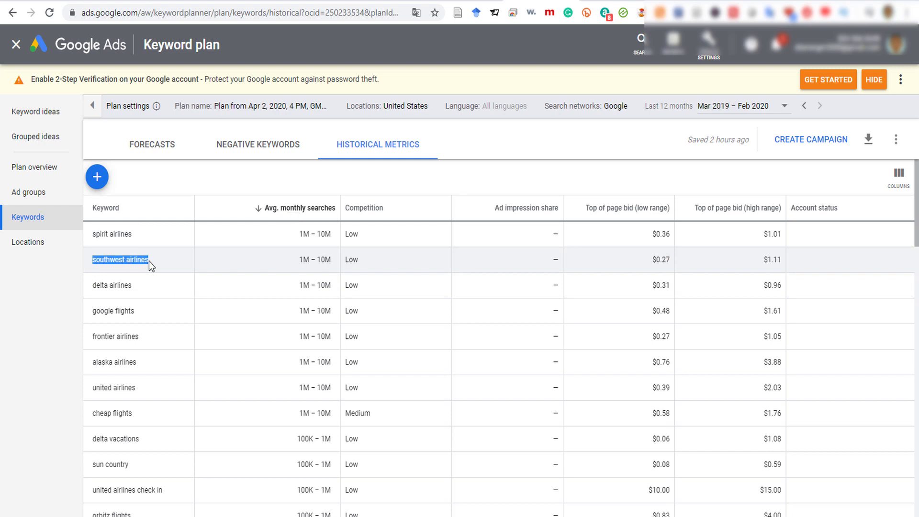
{"action": "left_click_drag", "start_coordinate": [91, 284], "coordinate": [133, 286]}
{"action": "left_click_drag", "start_coordinate": [91, 311], "coordinate": [135, 312]}
{"action": "scroll", "coordinate": [143, 355], "scroll_direction": "down", "scroll_amount": 5}
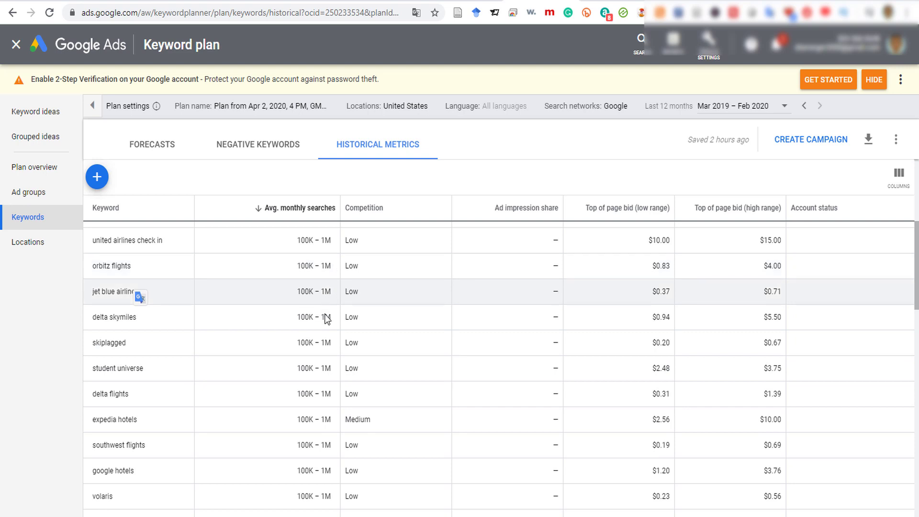
{"action": "scroll", "coordinate": [326, 334], "scroll_direction": "down", "scroll_amount": 1}
{"action": "scroll", "coordinate": [326, 340], "scroll_direction": "down", "scroll_amount": 1}
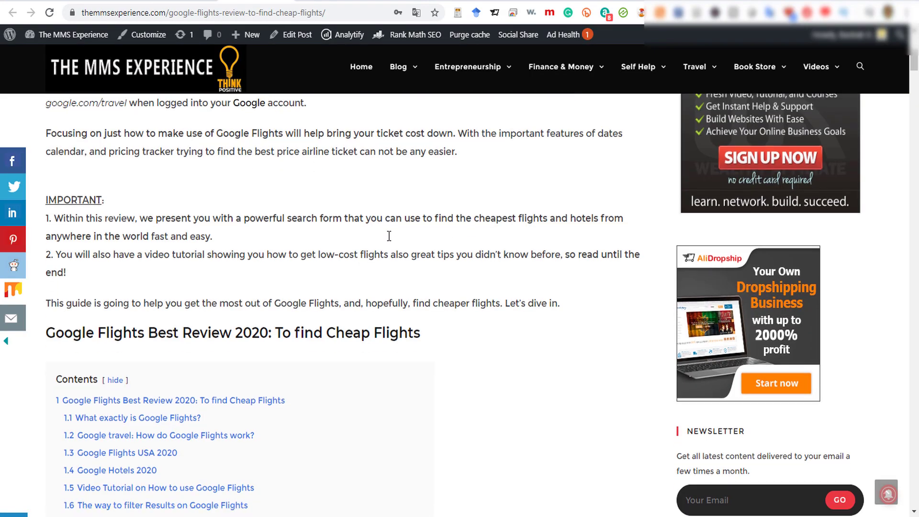
{"action": "scroll", "coordinate": [389, 236], "scroll_direction": "down", "scroll_amount": 20}
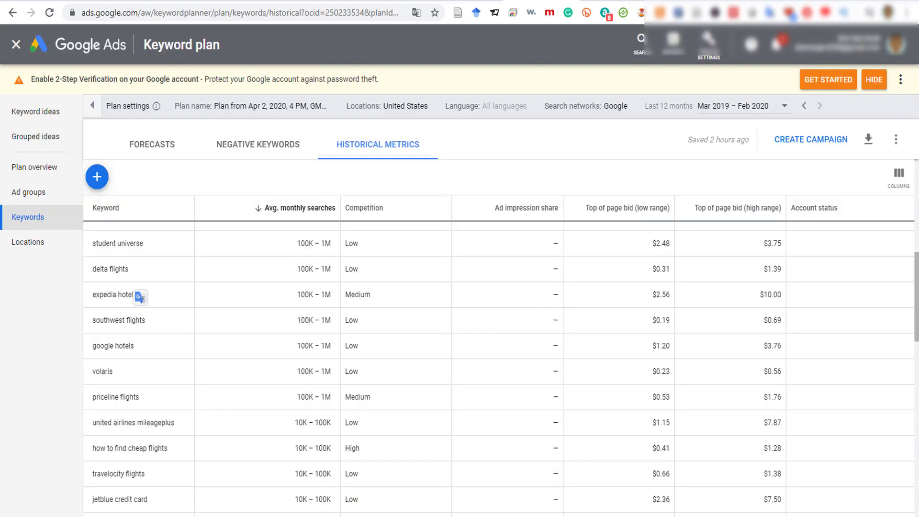
{"action": "scroll", "coordinate": [143, 335], "scroll_direction": "down", "scroll_amount": 5}
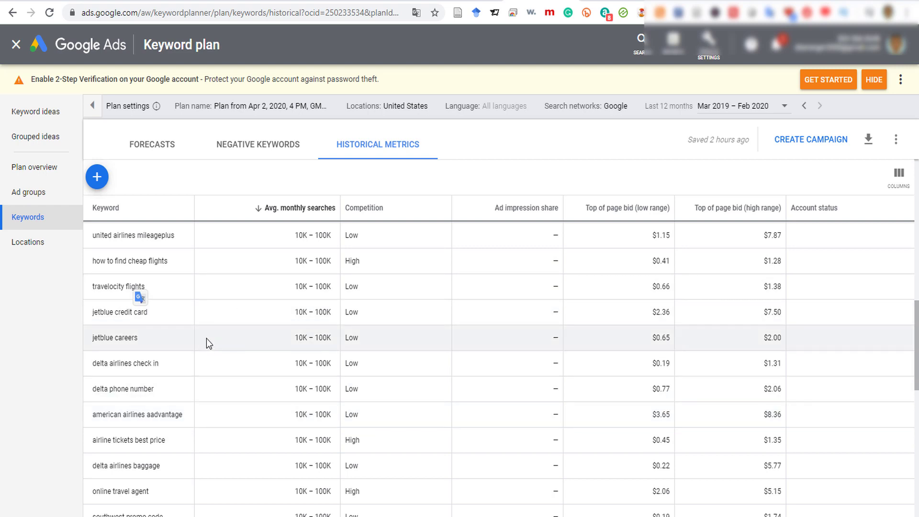
- Return to the list of plans and rename the plan from Apr 2, 2020 as "Keywords for Airlines- Very High- Low Compet"
{"action": "right_click", "coordinate": [13, 14]}
{"action": "left_click", "coordinate": [38, 44]}
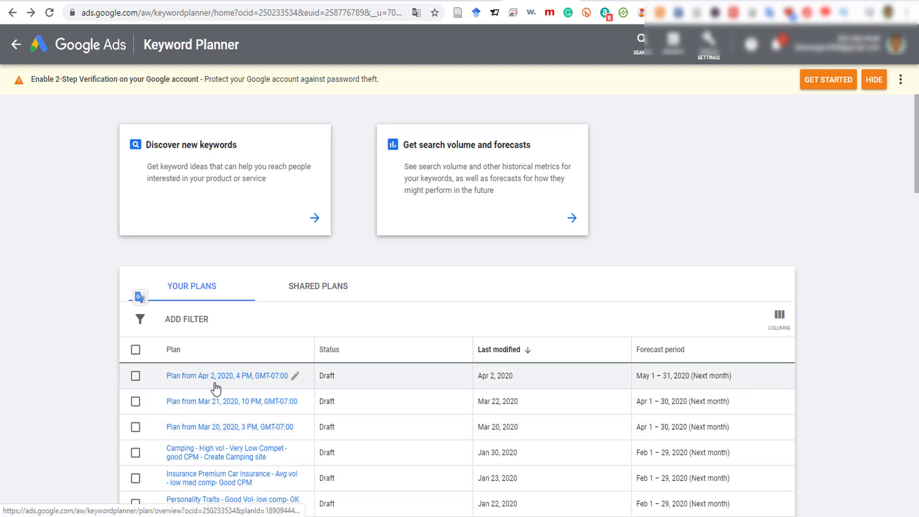
{"action": "left_click", "coordinate": [294, 377]}
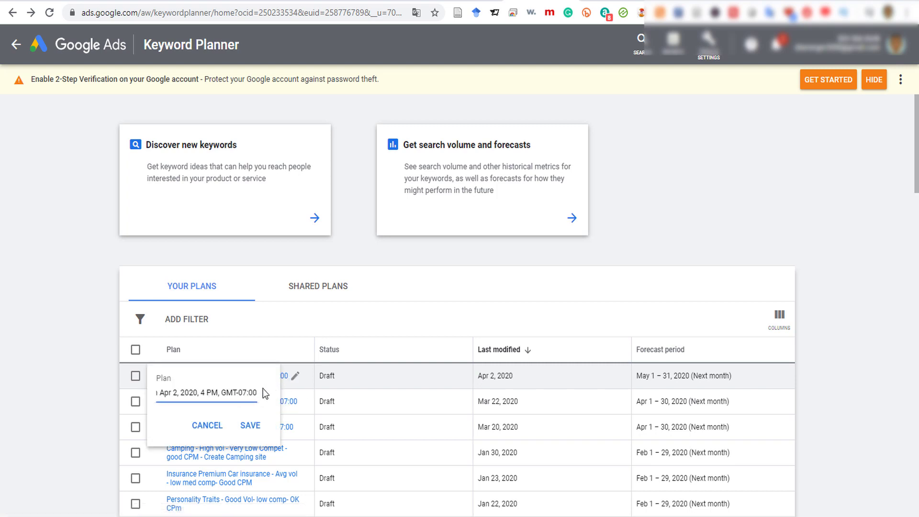
{"action": "left_click_drag", "start_coordinate": [257, 391], "coordinate": [136, 401]}
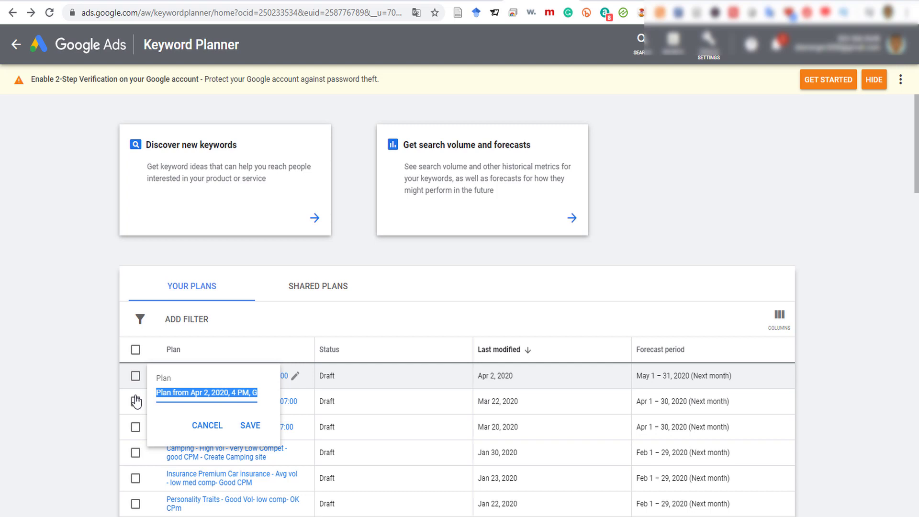
{"action": "type", "text": "Keywords for Airlines- Very H"}
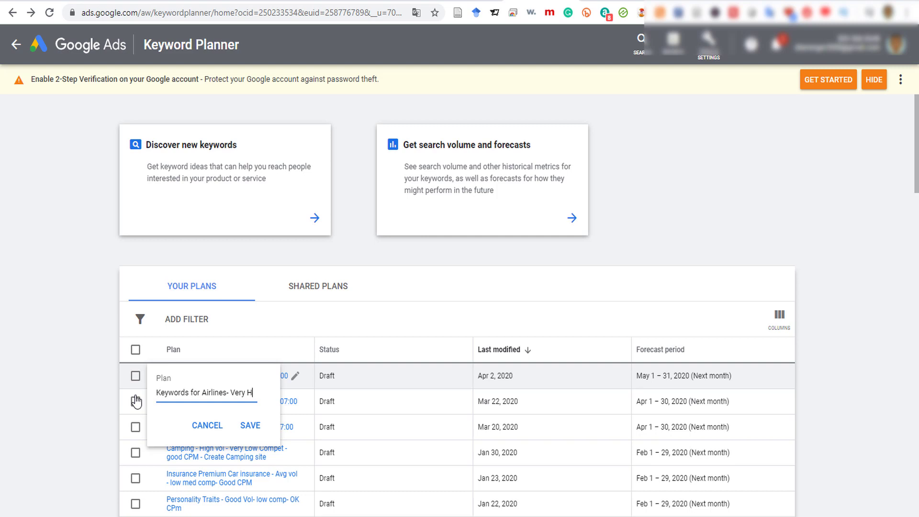
{"action": "type", "text": "igh- Low"}
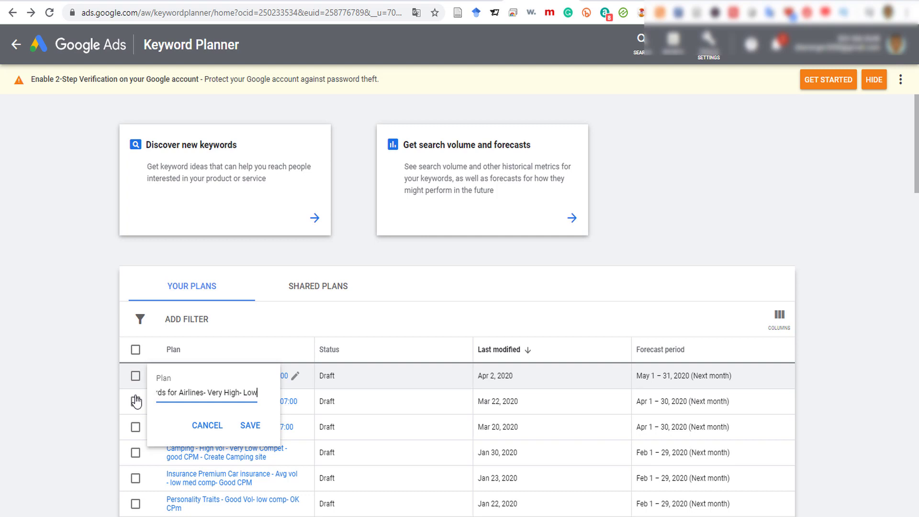
{"action": "type", "text": " Compet"}
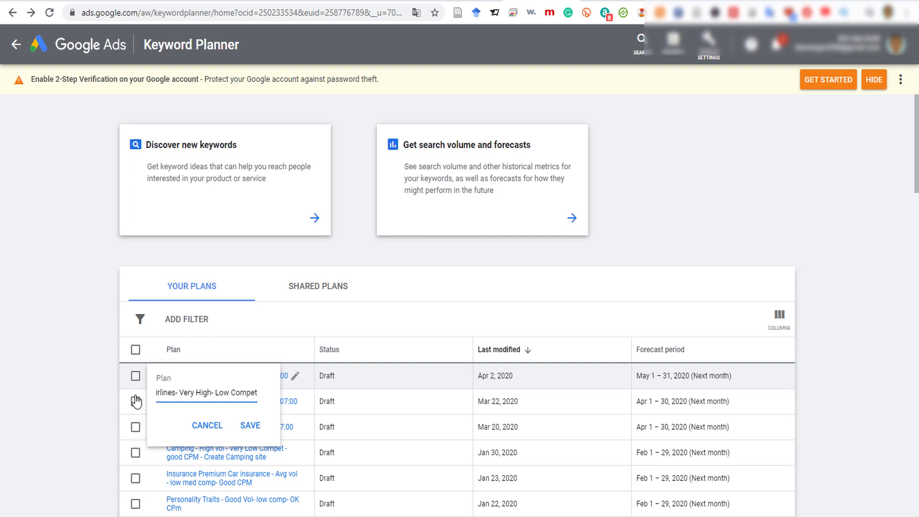
{"action": "left_click", "coordinate": [252, 426]}
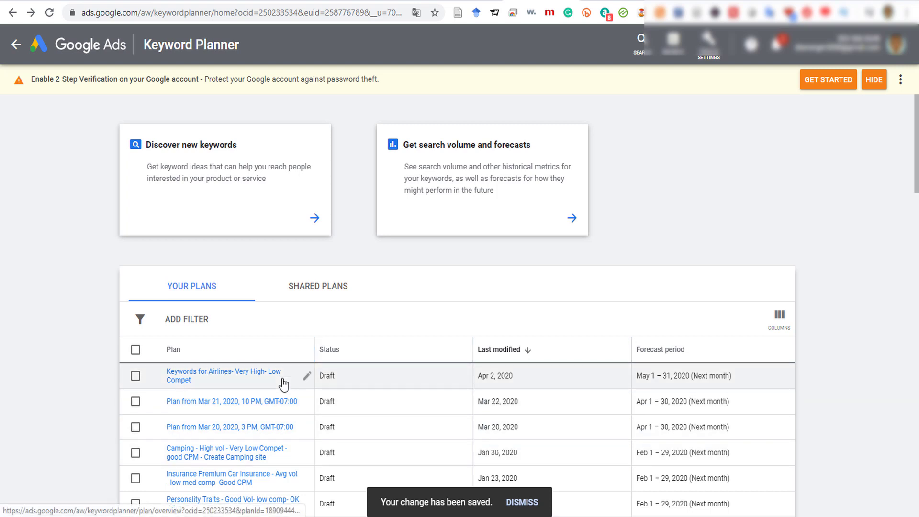
- Reopen the renamed airlines plan and display the historical metrics of its keywords
{"action": "left_click", "coordinate": [176, 379]}
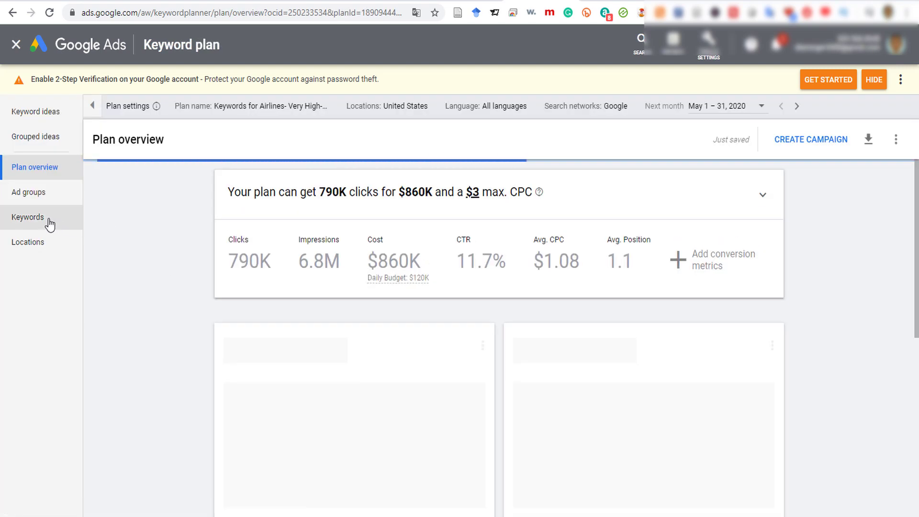
{"action": "left_click", "coordinate": [49, 218]}
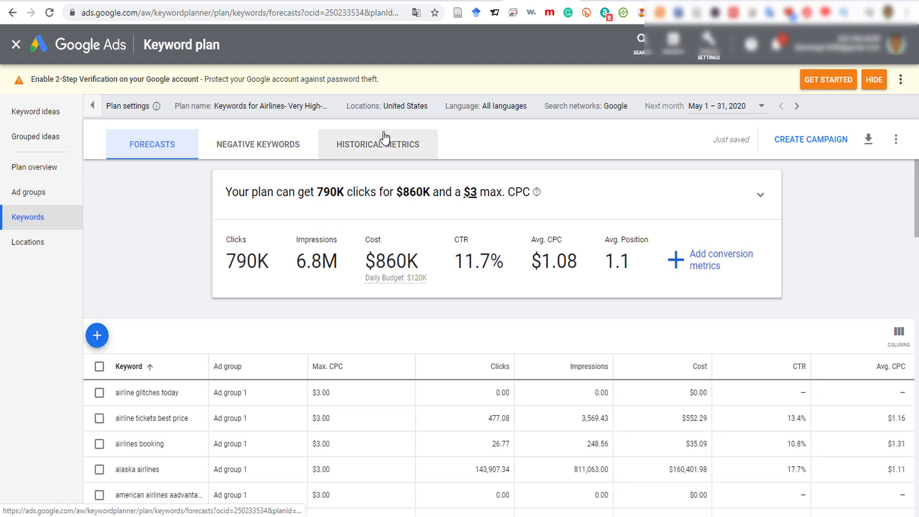
{"action": "left_click", "coordinate": [385, 144]}
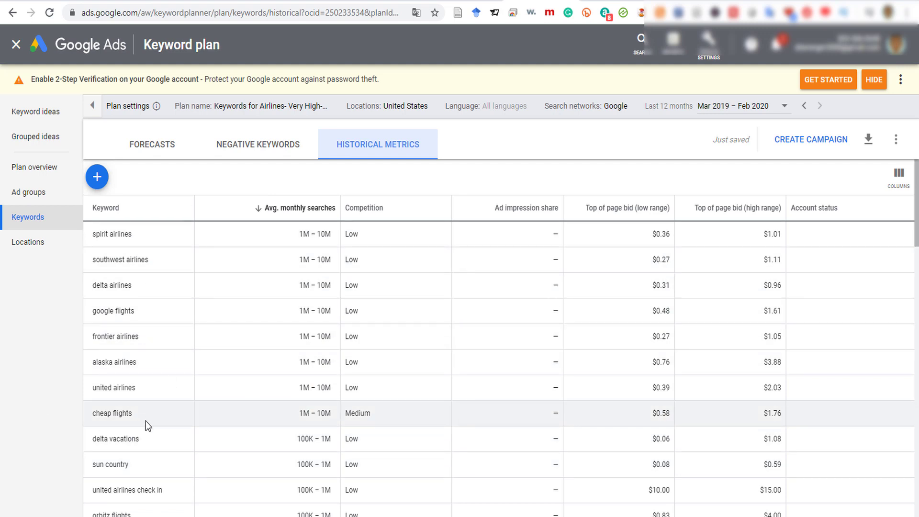
- Copy the keyword "cheap flights" from the historical metrics table
{"action": "scroll", "coordinate": [148, 424], "scroll_direction": "down", "scroll_amount": 1}
{"action": "left_click_drag", "start_coordinate": [137, 353], "coordinate": [93, 351]}
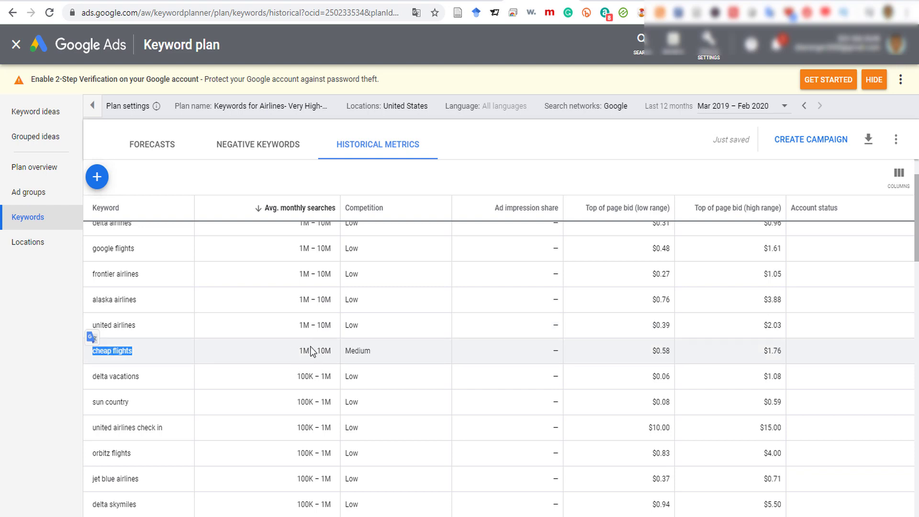
{"action": "right_click", "coordinate": [112, 348]}
{"action": "left_click", "coordinate": [125, 358]}
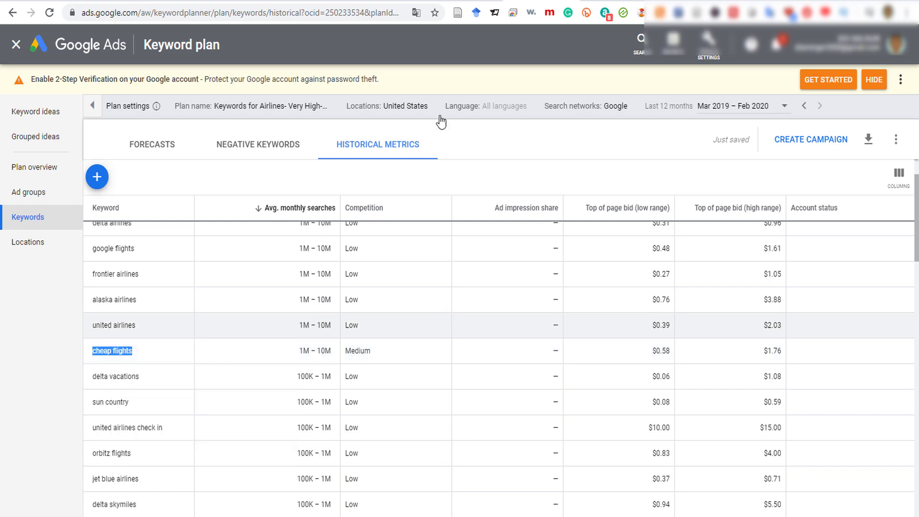
- Switch to Ubersuggest, paste "cheap flights" as the keyword, check the language and country choices, and search with English / United States
{"action": "left_click", "coordinate": [602, 1]}
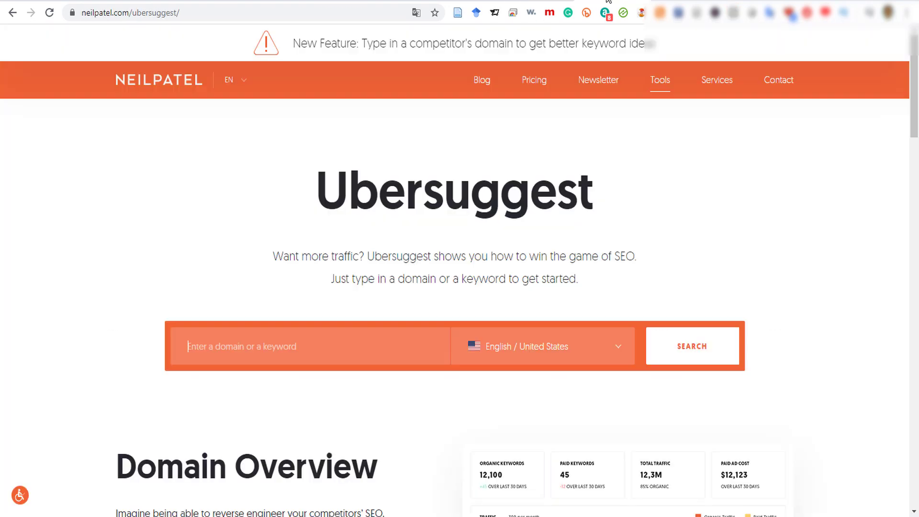
{"action": "left_click", "coordinate": [231, 350]}
{"action": "right_click", "coordinate": [232, 350]}
{"action": "left_click", "coordinate": [287, 226]}
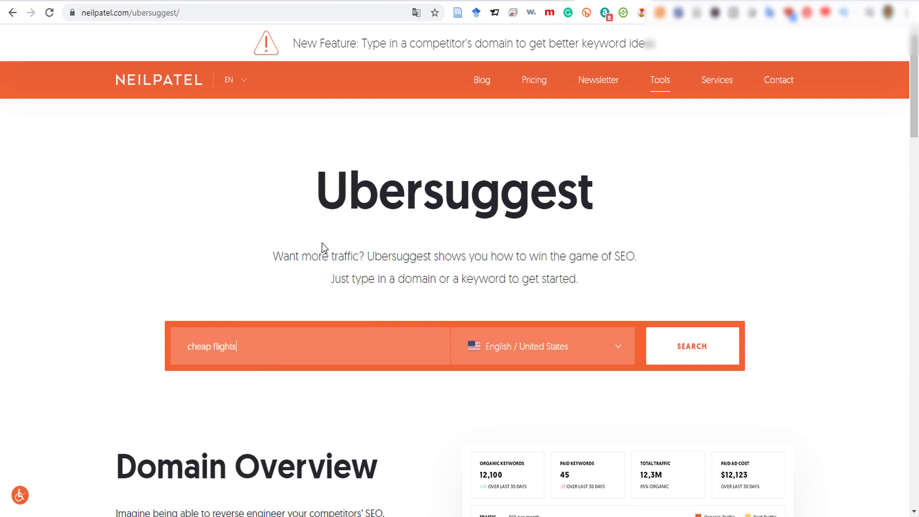
{"action": "left_click", "coordinate": [618, 345]}
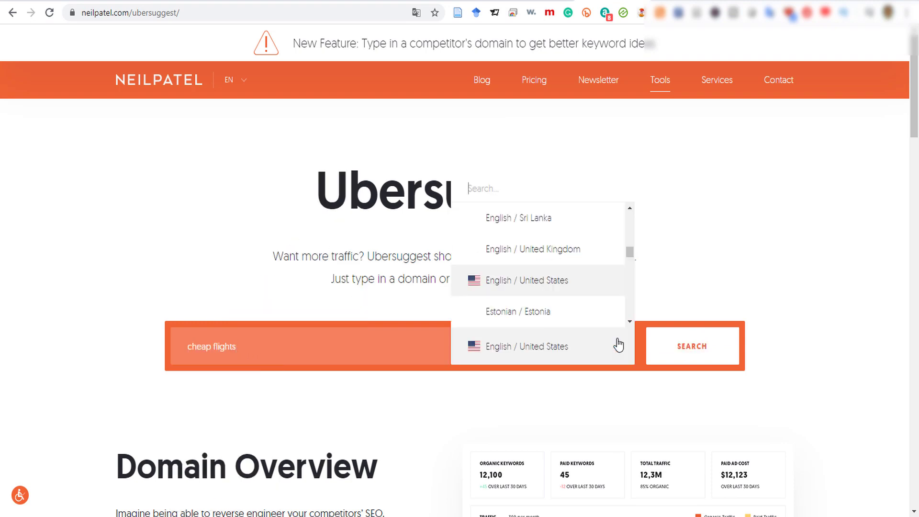
{"action": "scroll", "coordinate": [550, 260], "scroll_direction": "up", "scroll_amount": 7}
{"action": "left_click", "coordinate": [880, 246]}
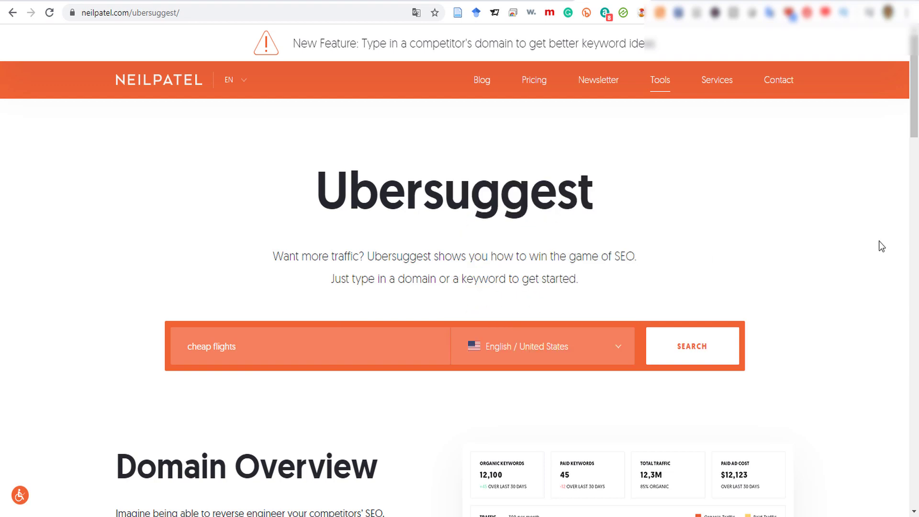
{"action": "left_click", "coordinate": [710, 349]}
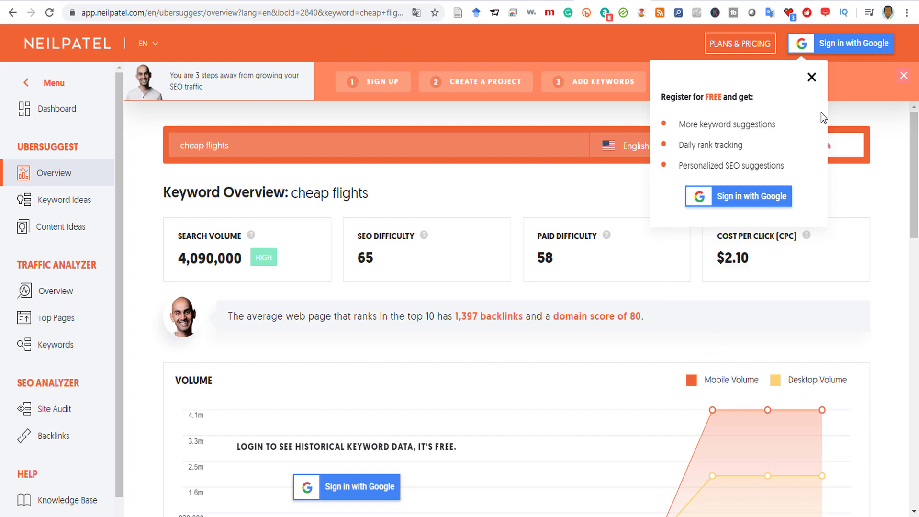
- Dismiss the registration popup and review the "cheap flights" overview, including SEO difficulty, volume chart and keyword ideas
{"action": "left_click", "coordinate": [809, 77]}
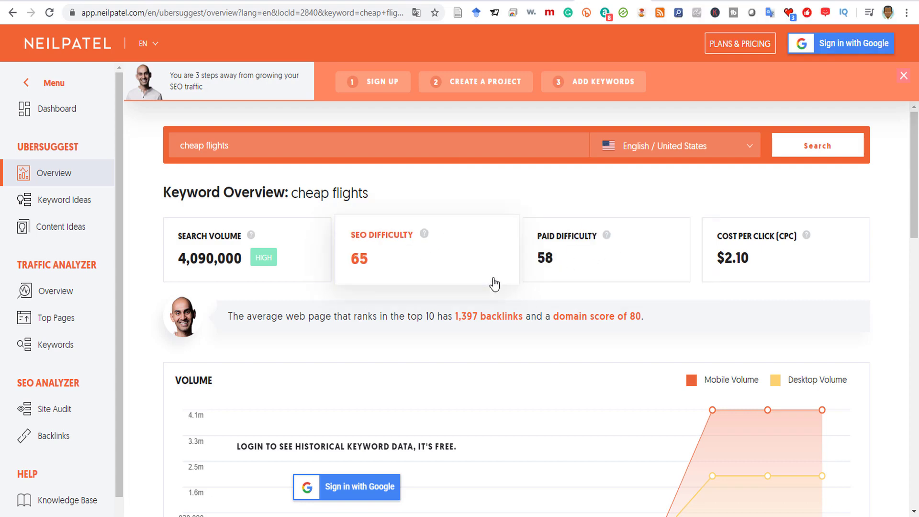
{"action": "scroll", "coordinate": [491, 284], "scroll_direction": "down", "scroll_amount": 3}
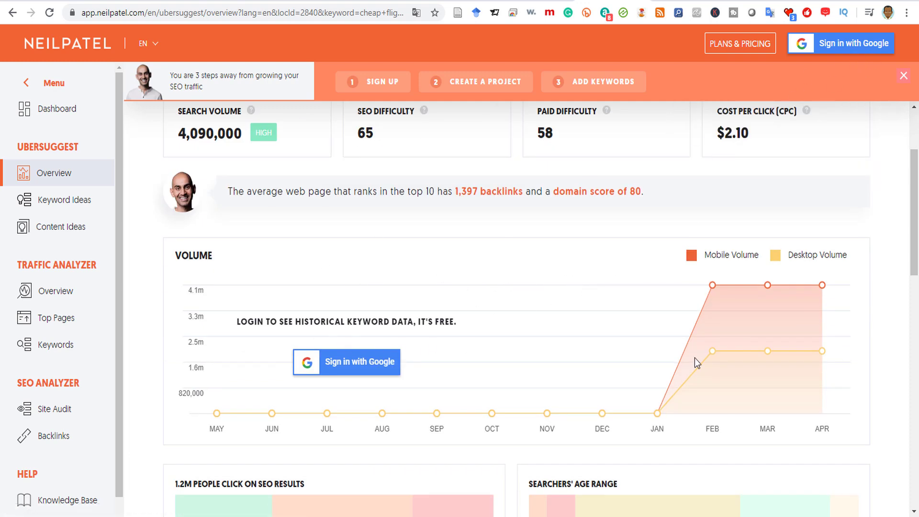
{"action": "scroll", "coordinate": [693, 358], "scroll_direction": "down", "scroll_amount": 4}
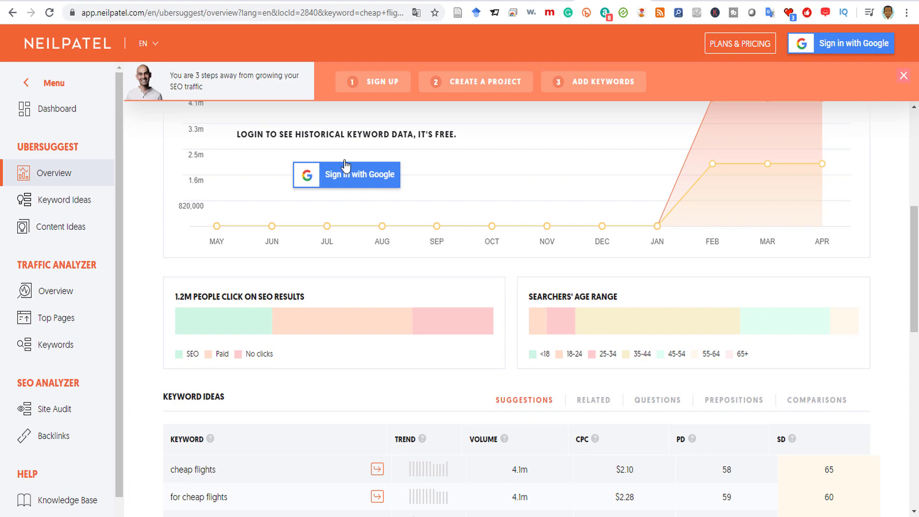
{"action": "scroll", "coordinate": [899, 294], "scroll_direction": "down", "scroll_amount": 4}
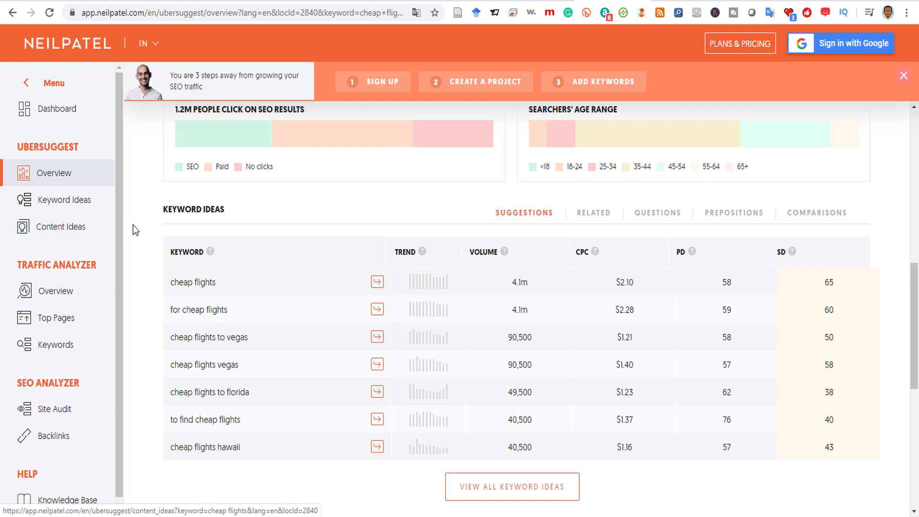
- Open the Top Pages report, search it for "cheap flights", and examine the content ideas in the results
{"action": "left_click", "coordinate": [54, 327]}
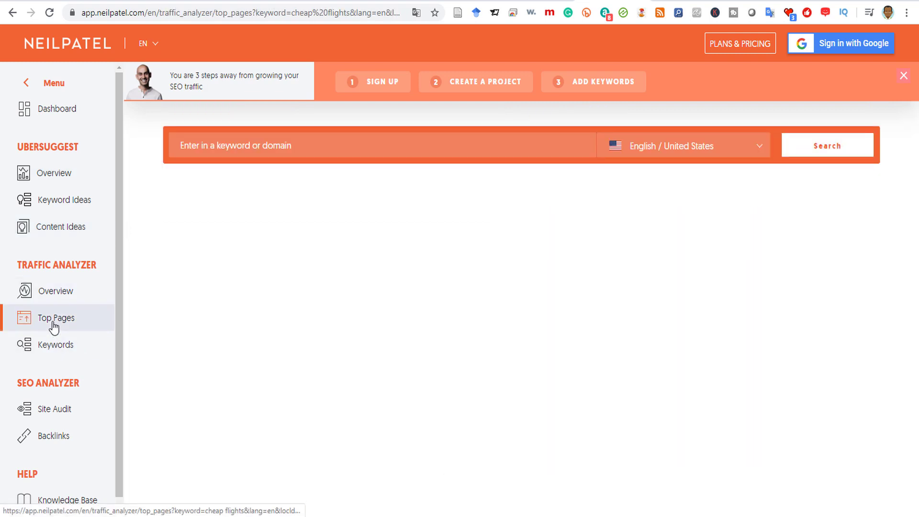
{"action": "right_click", "coordinate": [260, 145]}
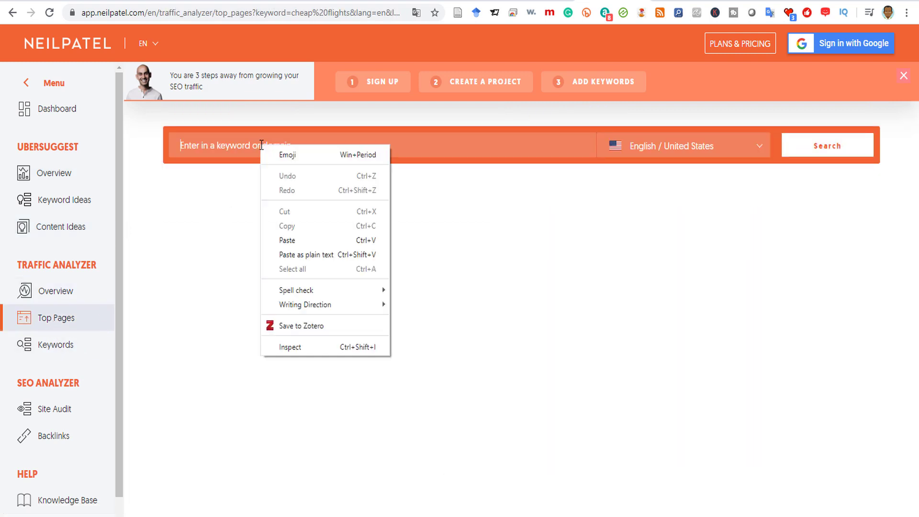
{"action": "left_click", "coordinate": [307, 241]}
{"action": "left_click", "coordinate": [792, 141]}
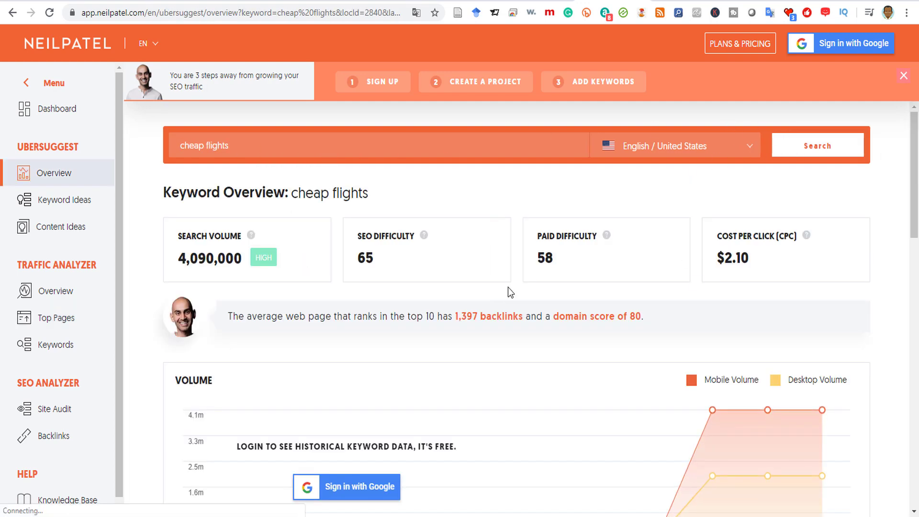
{"action": "scroll", "coordinate": [506, 287], "scroll_direction": "down", "scroll_amount": 10}
{"action": "scroll", "coordinate": [505, 288], "scroll_direction": "down", "scroll_amount": 5}
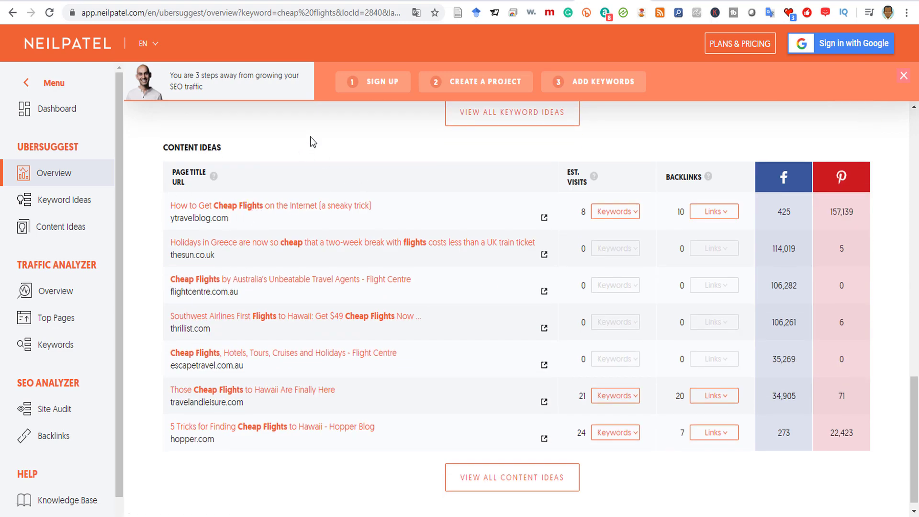
- Open the ytravelblog.com article "How to Get Cheap Flights on the Internet" in a new tab and skim its content and comments
{"action": "right_click", "coordinate": [240, 203]}
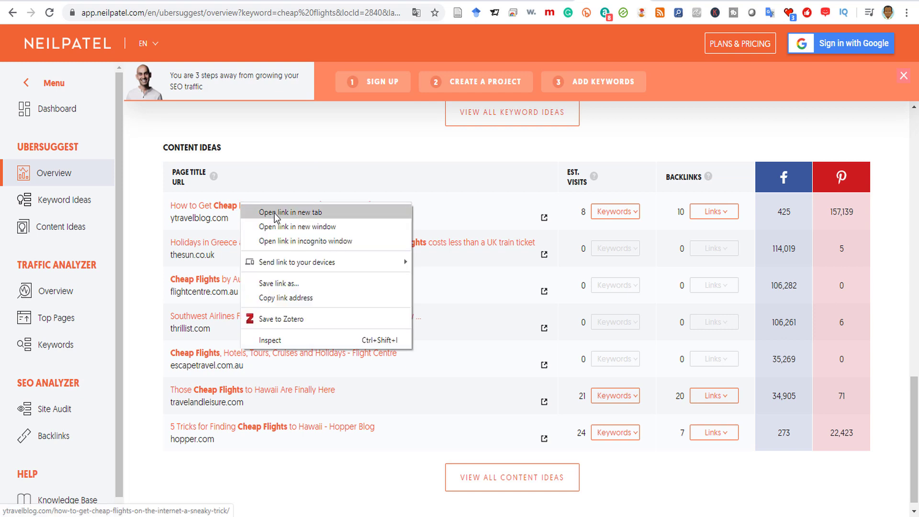
{"action": "left_click", "coordinate": [276, 213]}
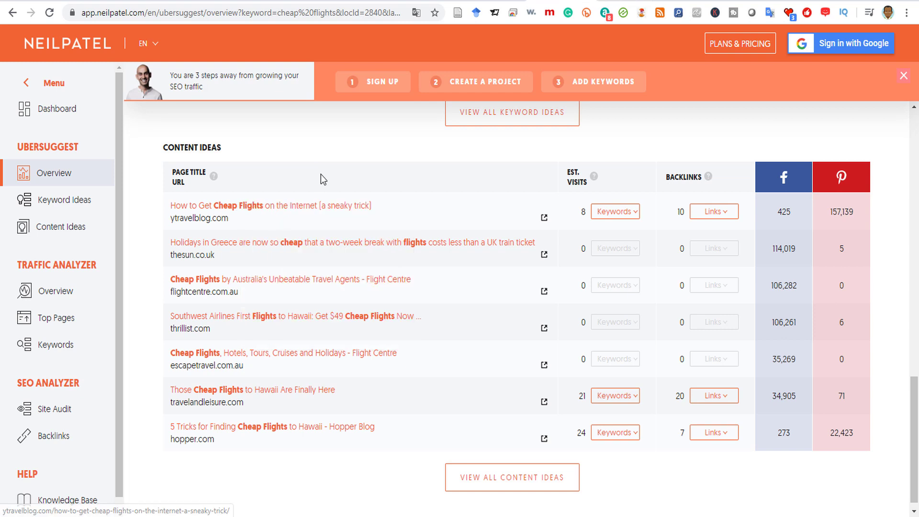
{"action": "left_click", "coordinate": [618, 0]}
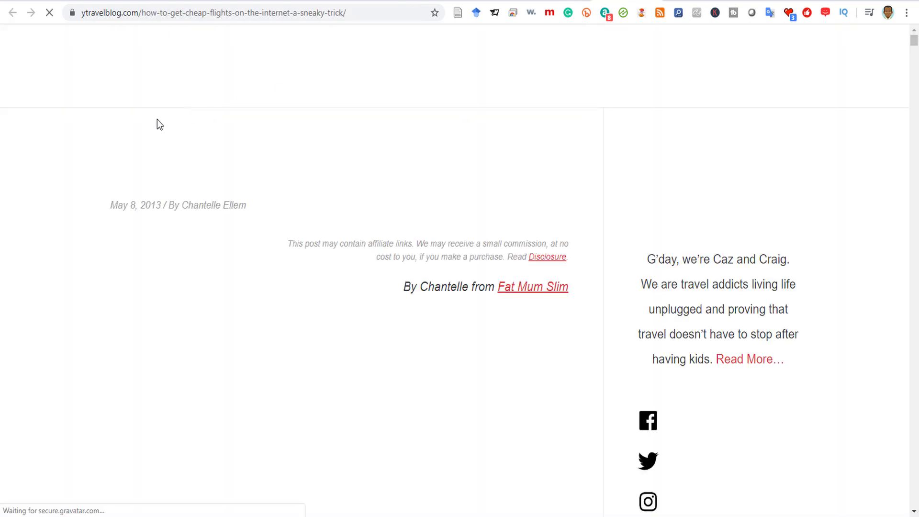
{"action": "scroll", "coordinate": [120, 234], "scroll_direction": "down", "scroll_amount": 8}
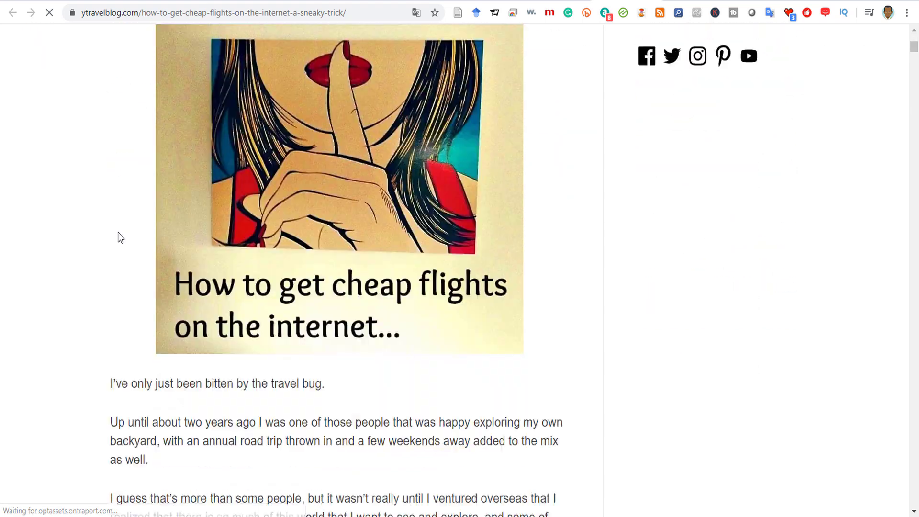
{"action": "scroll", "coordinate": [118, 231], "scroll_direction": "down", "scroll_amount": 20}
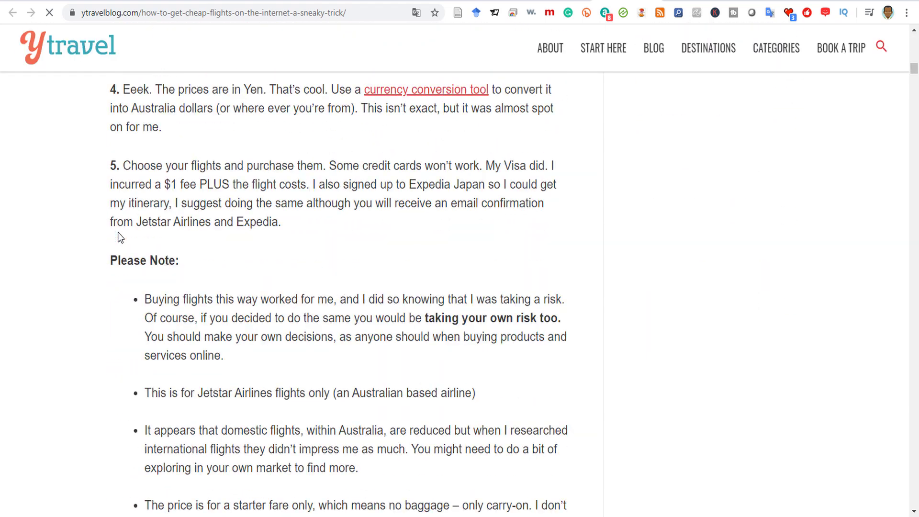
{"action": "scroll", "coordinate": [121, 231], "scroll_direction": "down", "scroll_amount": 20}
{"action": "scroll", "coordinate": [530, 248], "scroll_direction": "up", "scroll_amount": 8}
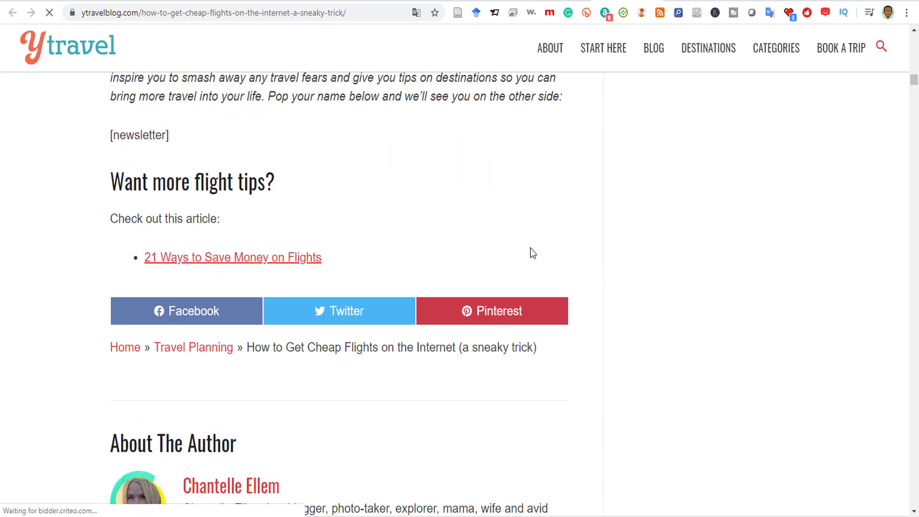
{"action": "scroll", "coordinate": [531, 248], "scroll_direction": "up", "scroll_amount": 13}
{"action": "scroll", "coordinate": [367, 238], "scroll_direction": "down", "scroll_amount": 13}
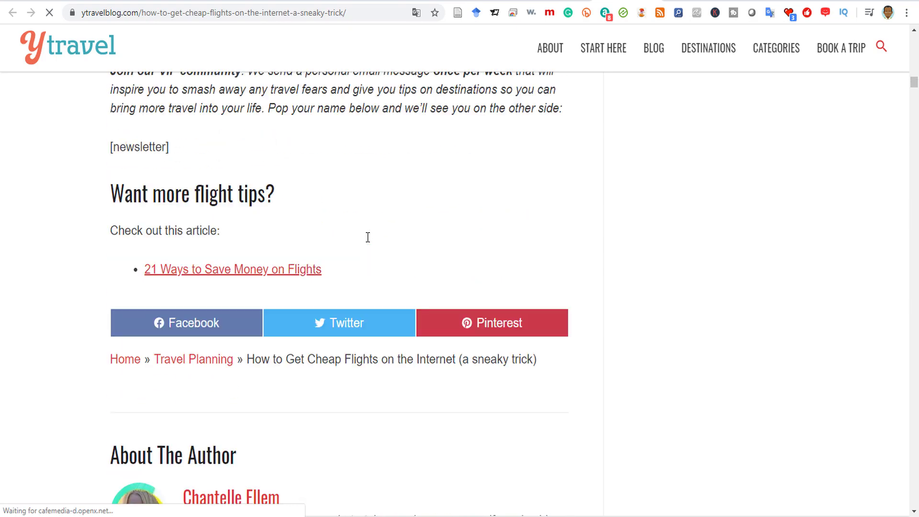
{"action": "scroll", "coordinate": [368, 237], "scroll_direction": "down", "scroll_amount": 3}
{"action": "scroll", "coordinate": [143, 368], "scroll_direction": "down", "scroll_amount": 8}
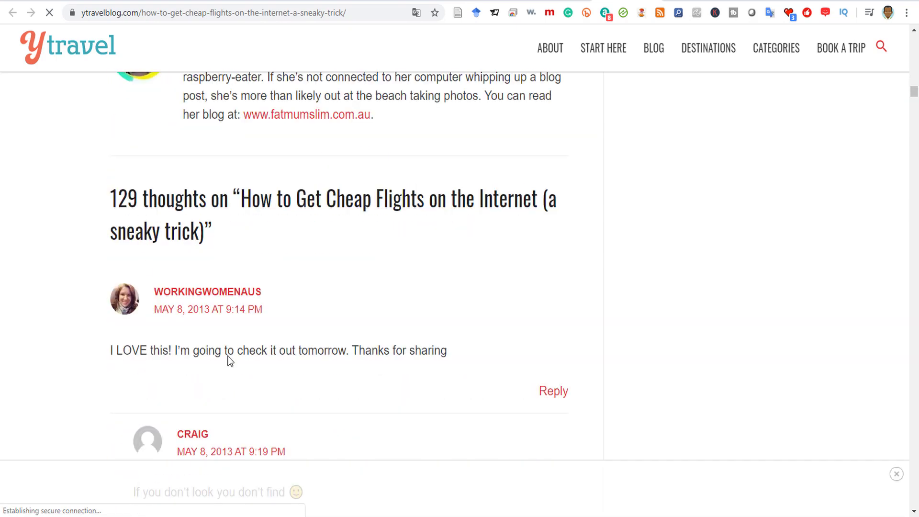
{"action": "scroll", "coordinate": [621, 191], "scroll_direction": "down", "scroll_amount": 1}
{"action": "scroll", "coordinate": [621, 191], "scroll_direction": "up", "scroll_amount": 20}
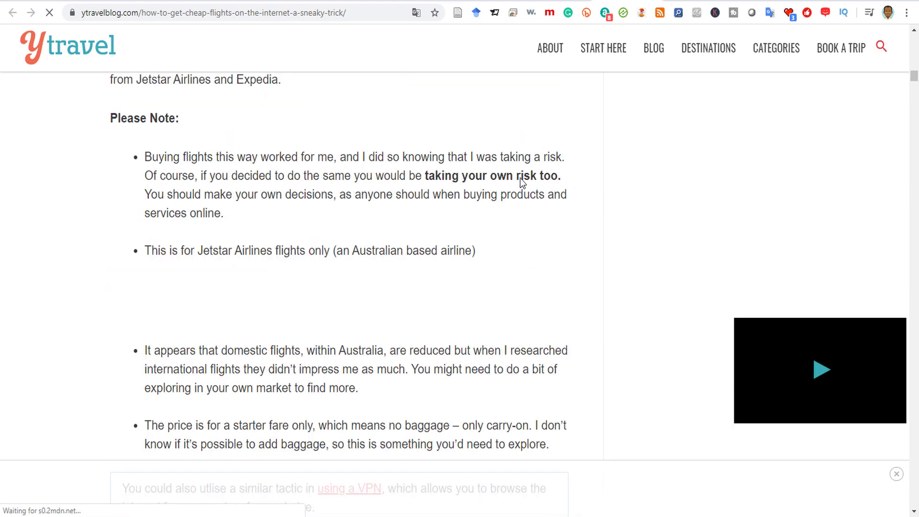
{"action": "scroll", "coordinate": [450, 160], "scroll_direction": "up", "scroll_amount": 7}
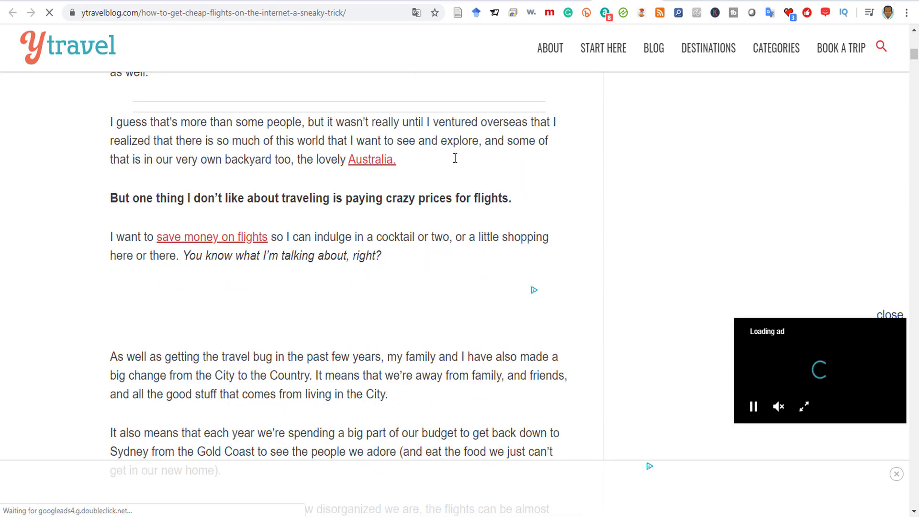
{"action": "scroll", "coordinate": [455, 158], "scroll_direction": "up", "scroll_amount": 14}
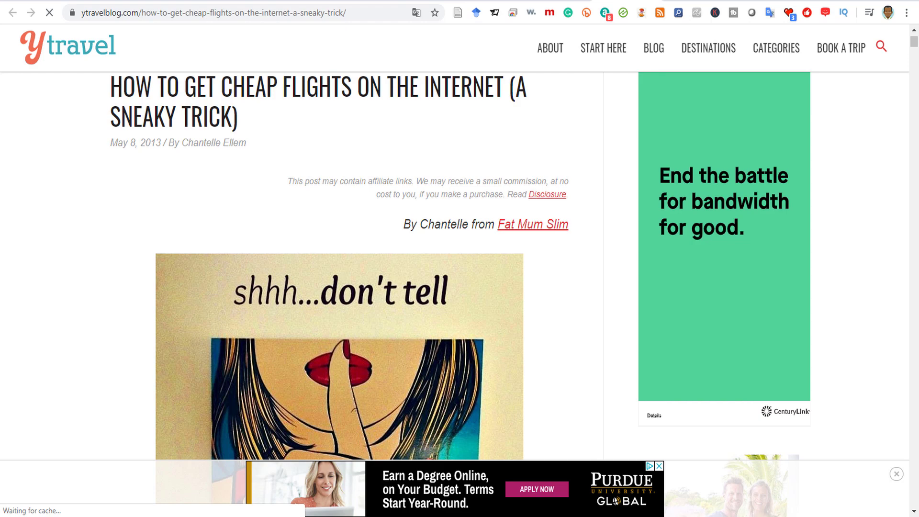
- Go to articleforge.com from the Google results tab and log in to the account with the saved credentials
{"action": "left_click", "coordinate": [757, 0]}
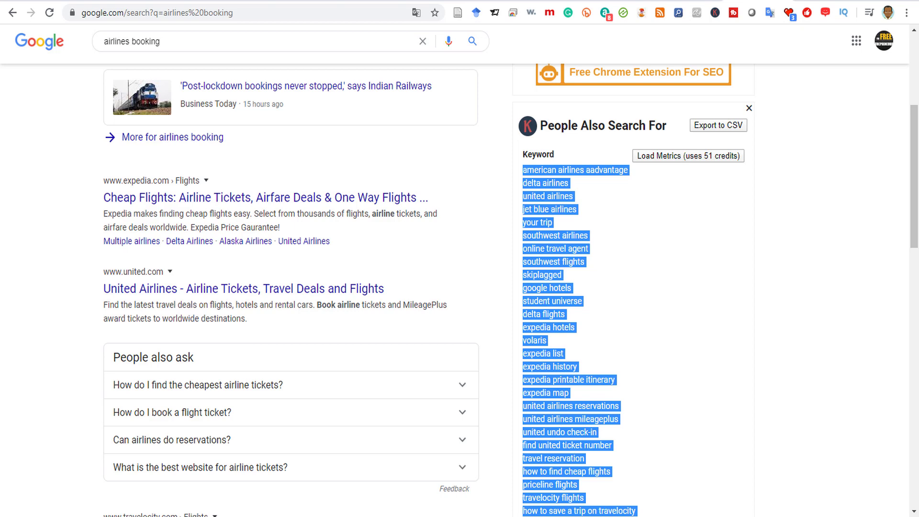
{"action": "left_click", "coordinate": [153, 16]}
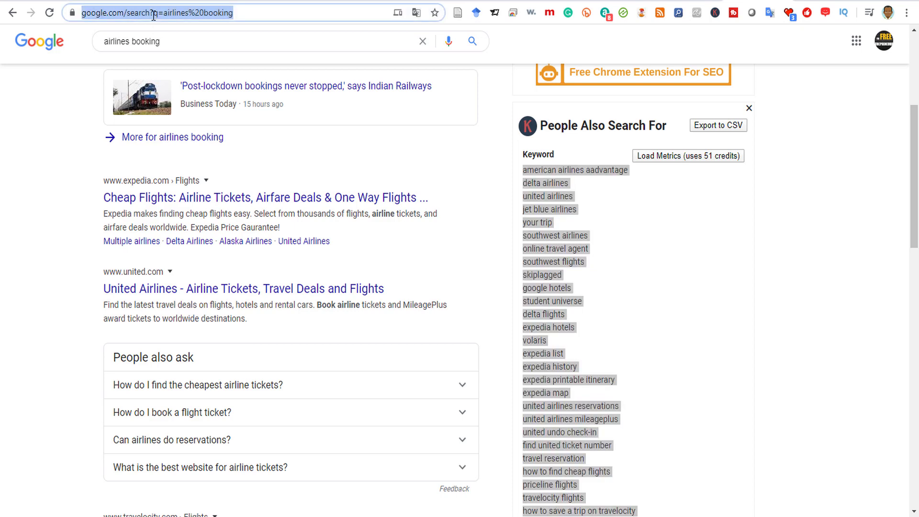
{"action": "type", "text": "articleforge.com"}
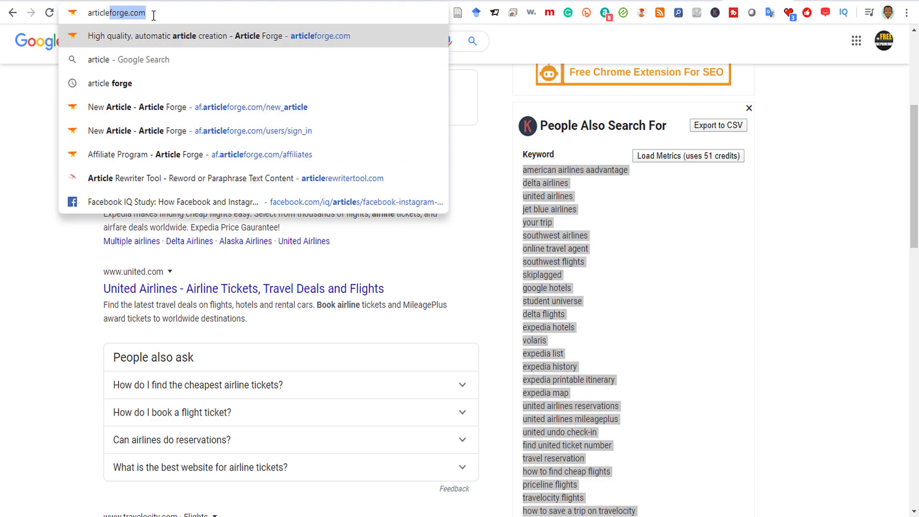
{"action": "key", "text": "Return"}
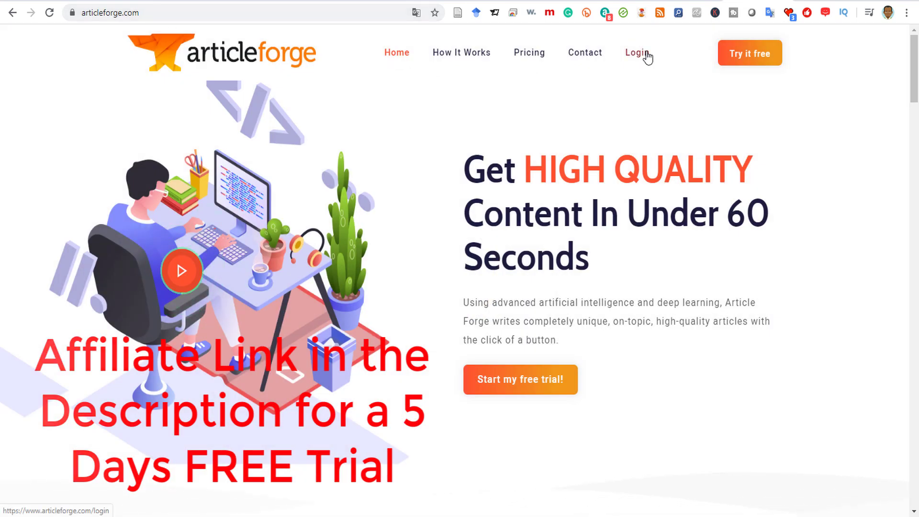
{"action": "left_click", "coordinate": [646, 55]}
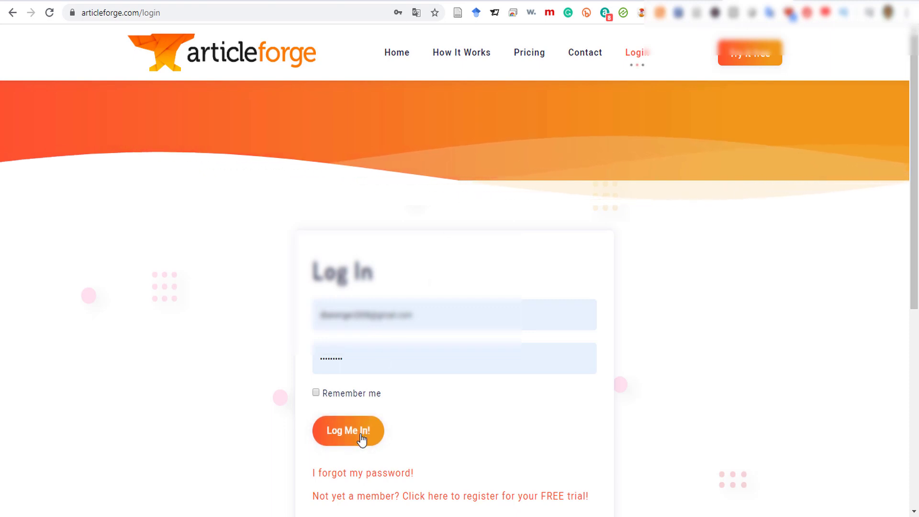
{"action": "left_click", "coordinate": [361, 436]}
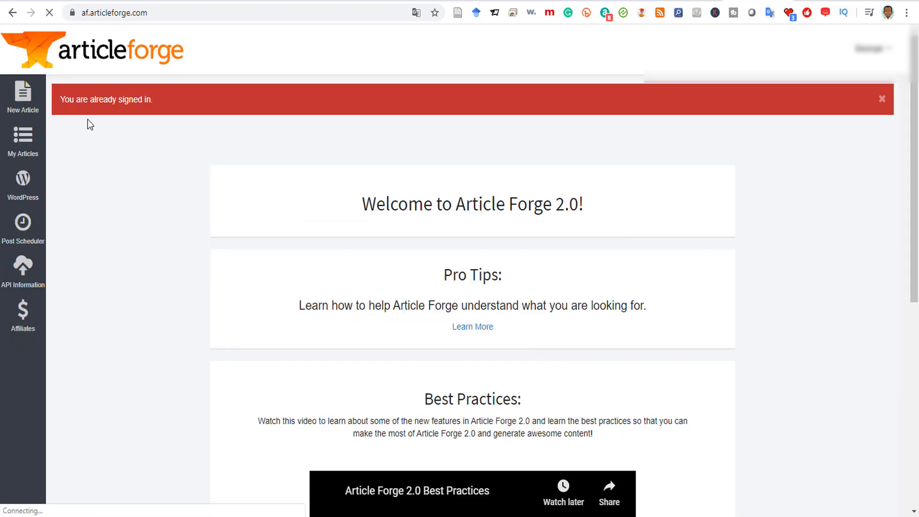
- Start a new Article Forge article with "cheap flights" as its keyword
{"action": "left_click", "coordinate": [21, 98]}
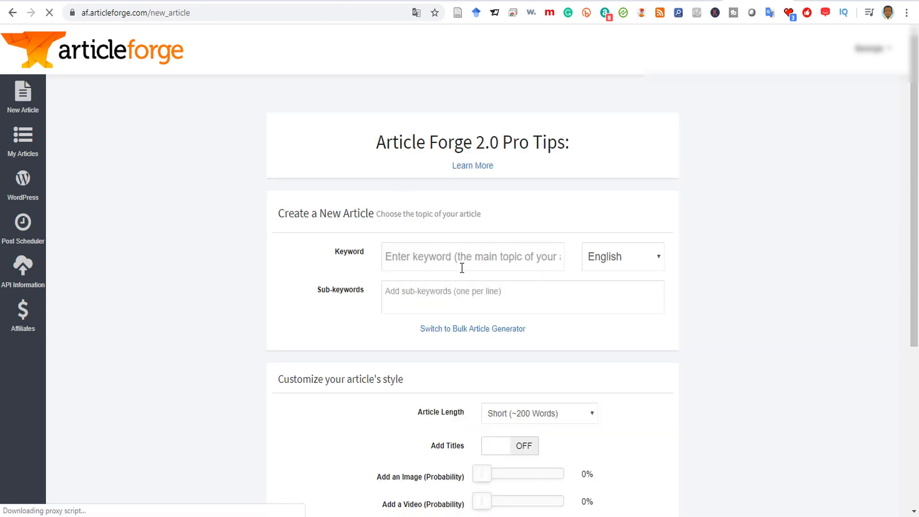
{"action": "left_click", "coordinate": [464, 262]}
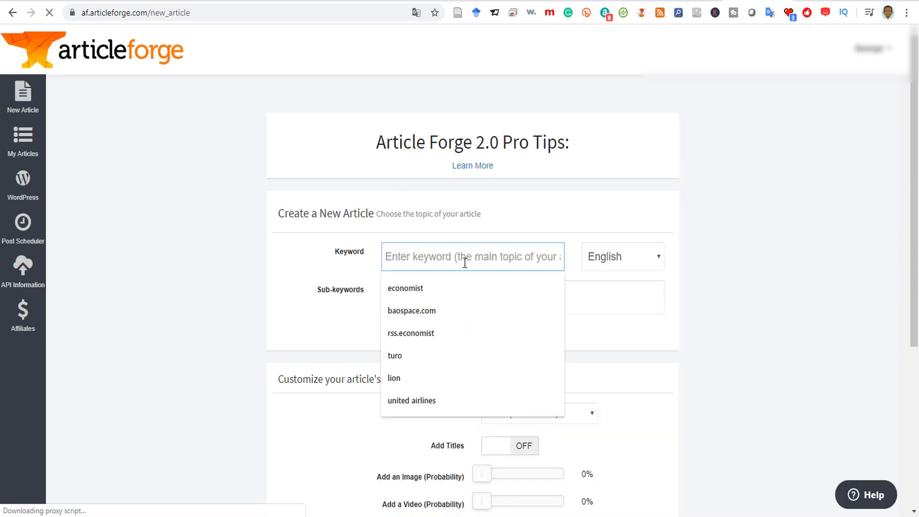
{"action": "type", "text": "cheap "}
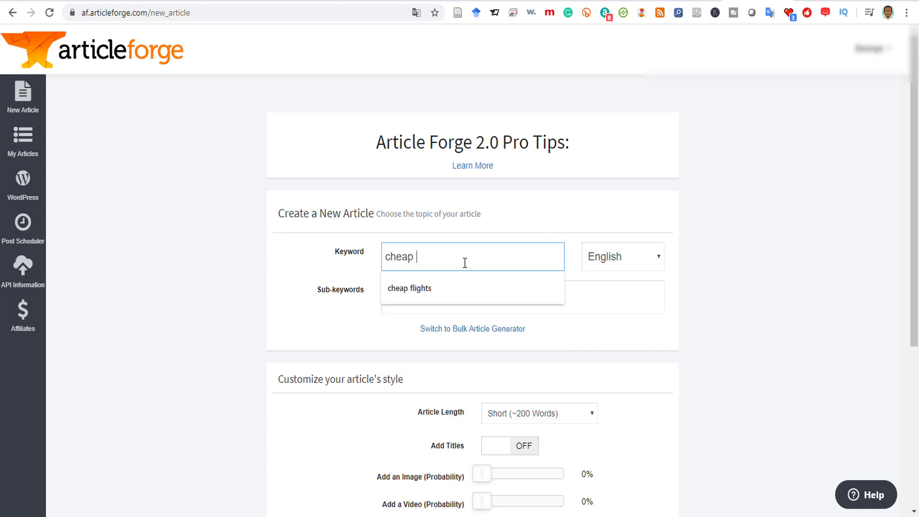
{"action": "type", "text": "flights"}
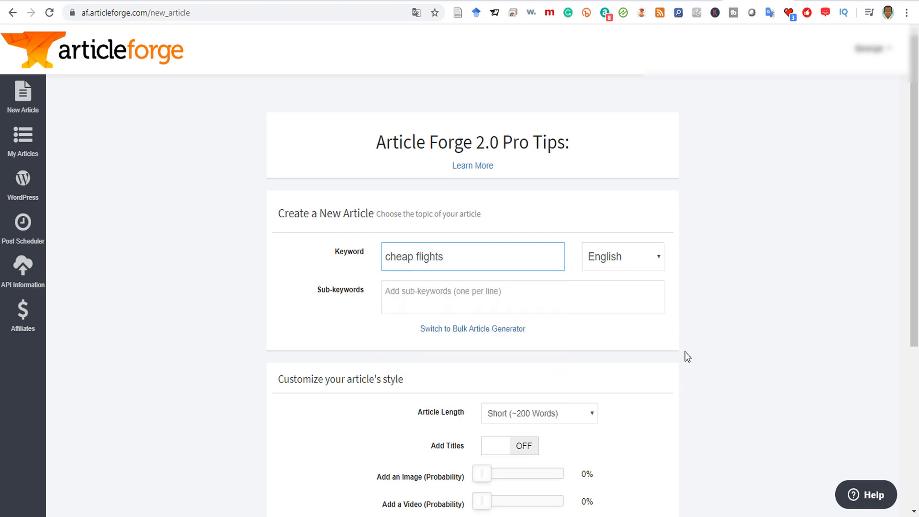
- Set the article length to Long (~750 Words), check the remaining style options, and create the new article
{"action": "scroll", "coordinate": [559, 205], "scroll_direction": "down", "scroll_amount": 4}
{"action": "left_click", "coordinate": [572, 221]}
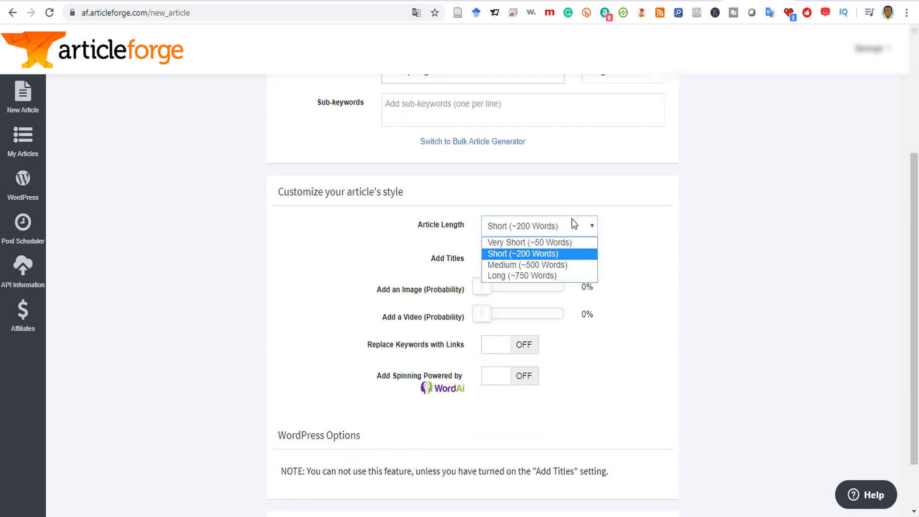
{"action": "left_click", "coordinate": [514, 275]}
{"action": "scroll", "coordinate": [692, 269], "scroll_direction": "down", "scroll_amount": 2}
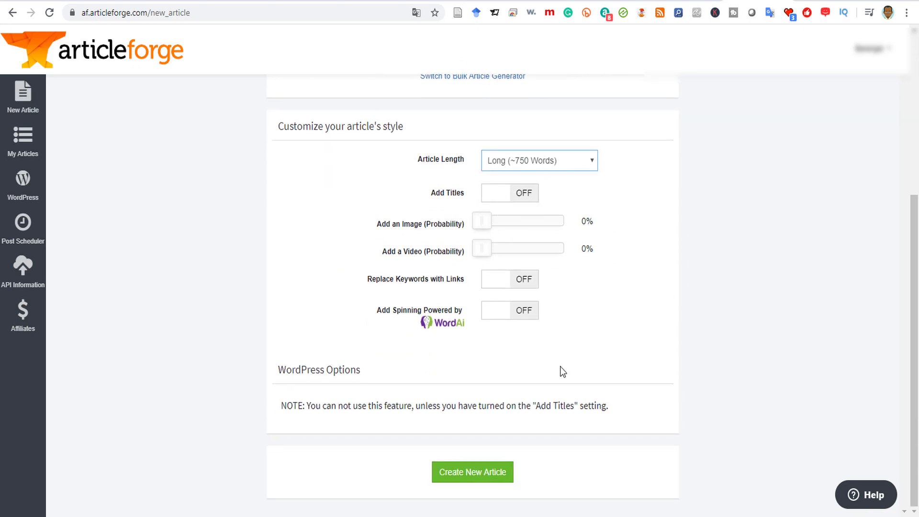
{"action": "scroll", "coordinate": [574, 354], "scroll_direction": "up", "scroll_amount": 4}
{"action": "scroll", "coordinate": [553, 357], "scroll_direction": "down", "scroll_amount": 4}
{"action": "scroll", "coordinate": [647, 273], "scroll_direction": "up", "scroll_amount": 5}
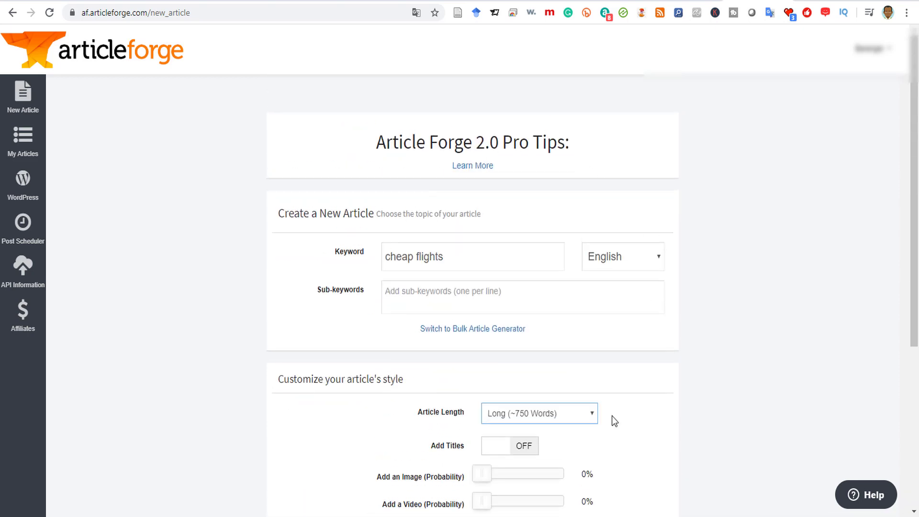
{"action": "scroll", "coordinate": [614, 420], "scroll_direction": "down", "scroll_amount": 5}
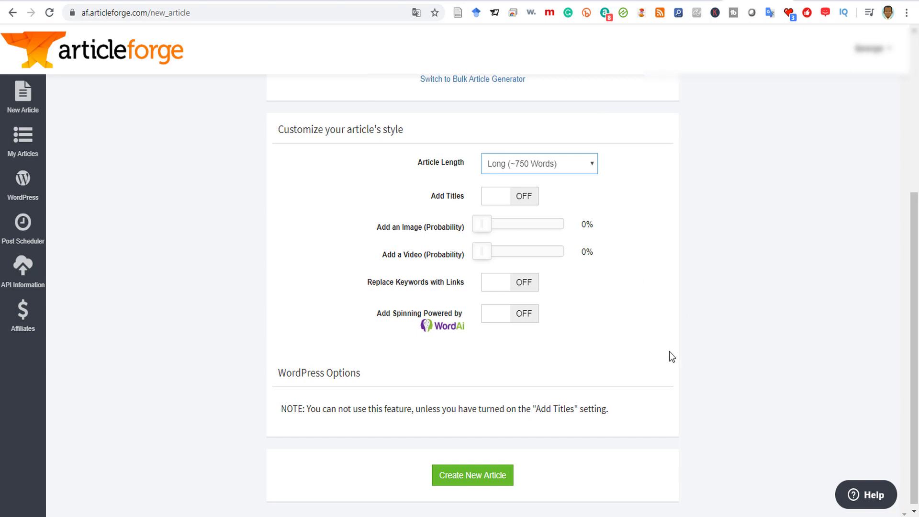
{"action": "scroll", "coordinate": [669, 351], "scroll_direction": "down", "scroll_amount": 1}
{"action": "left_click", "coordinate": [468, 471]}
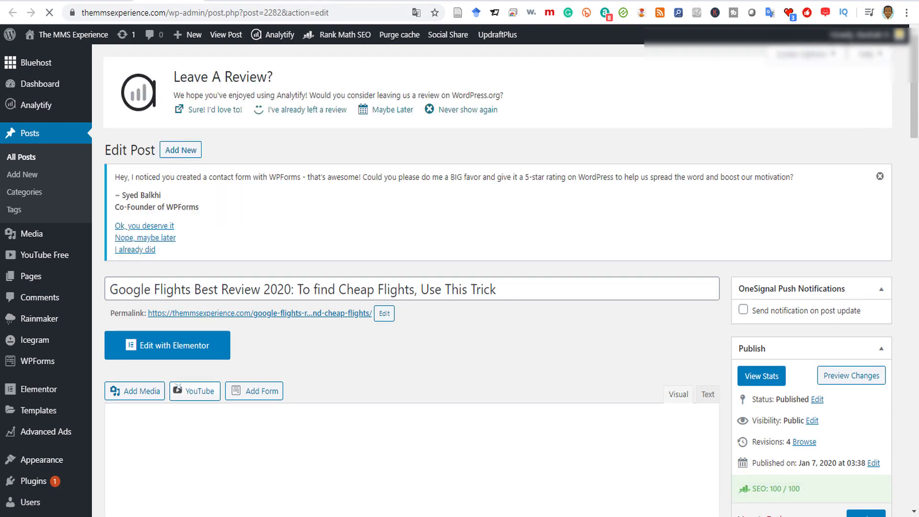
- Switch to the WordPress posts list and examine the SEO scores and focus keywords of the published travel posts
{"action": "left_click", "coordinate": [103, 0]}
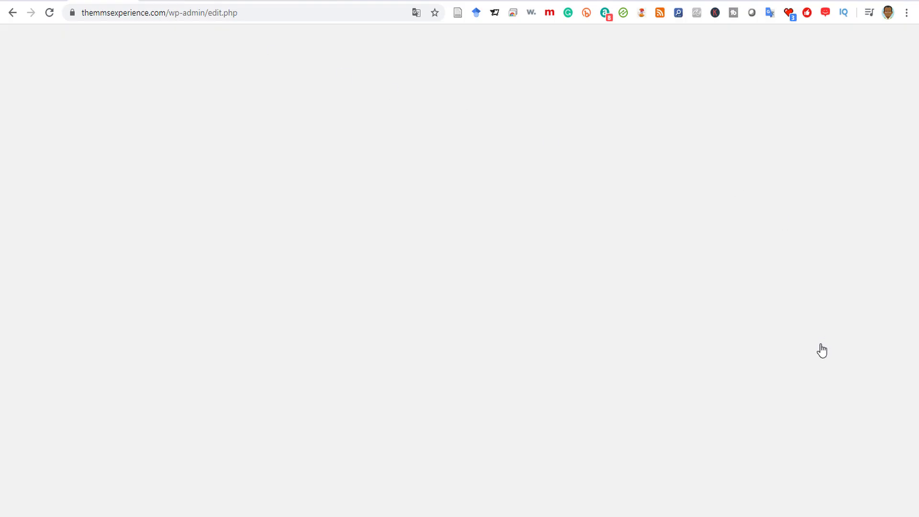
{"action": "scroll", "coordinate": [788, 280], "scroll_direction": "down", "scroll_amount": 4}
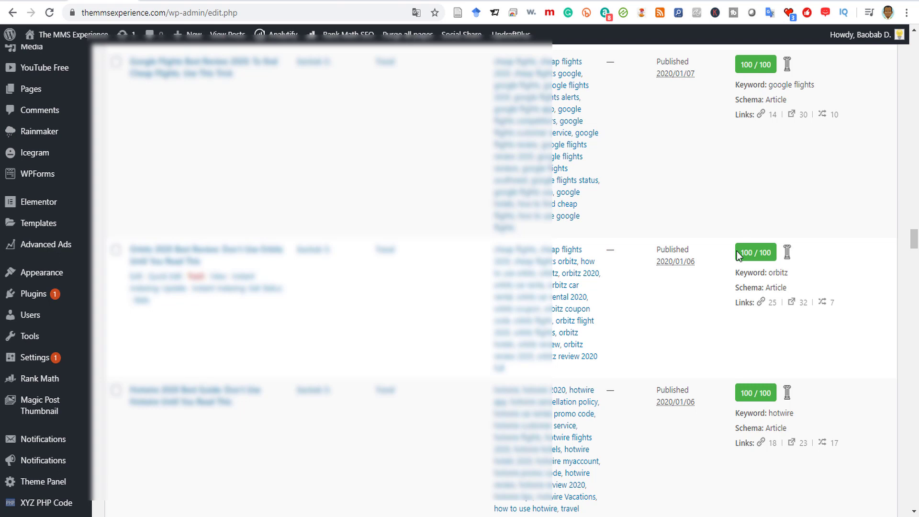
{"action": "left_click", "coordinate": [736, 251]}
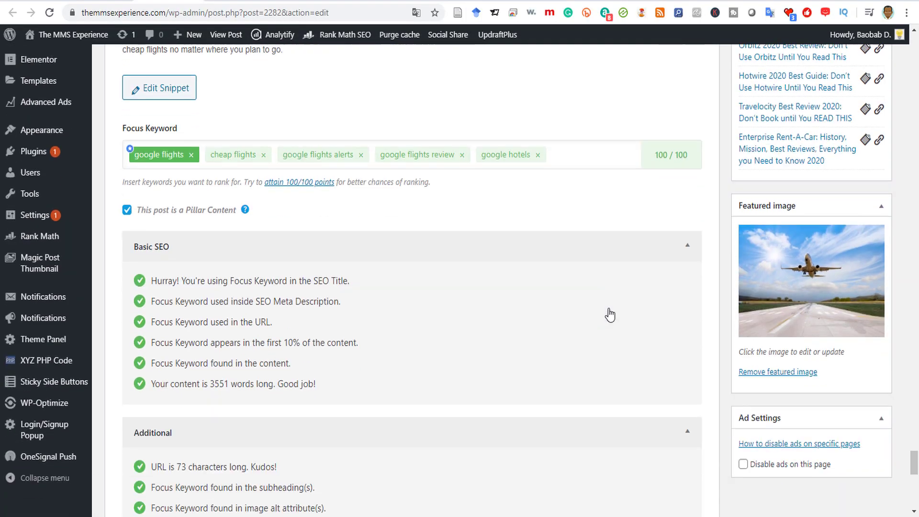
- Examine the Google Flights review post's content, Rank Math focus keywords and Basic SEO checklist, and show the Rank Math plugin's options
{"action": "scroll", "coordinate": [608, 308], "scroll_direction": "up", "scroll_amount": 15}
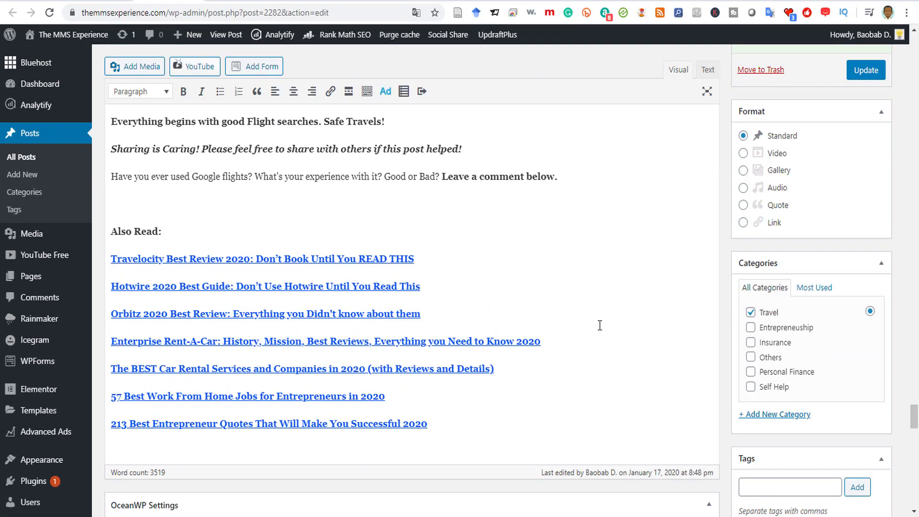
{"action": "scroll", "coordinate": [557, 328], "scroll_direction": "up", "scroll_amount": 15}
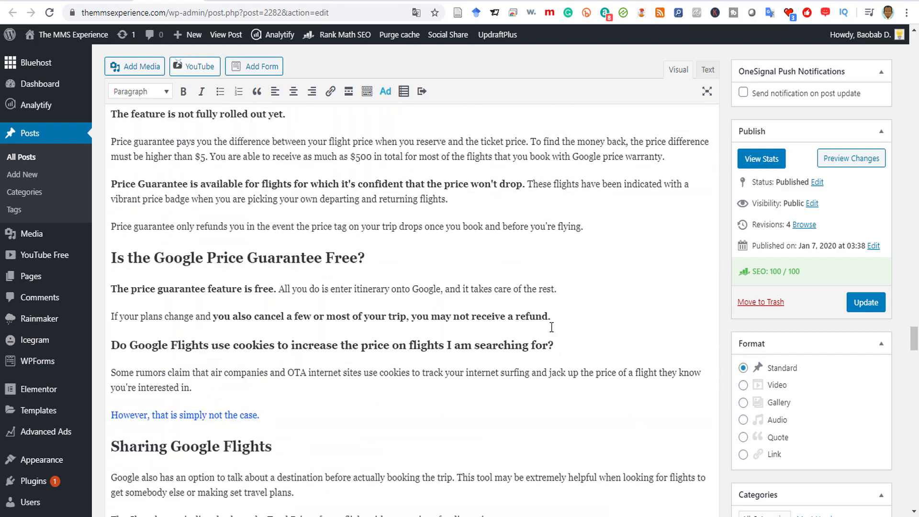
{"action": "scroll", "coordinate": [550, 320], "scroll_direction": "up", "scroll_amount": 5}
{"action": "left_click_drag", "start_coordinate": [913, 268], "coordinate": [914, 452]}
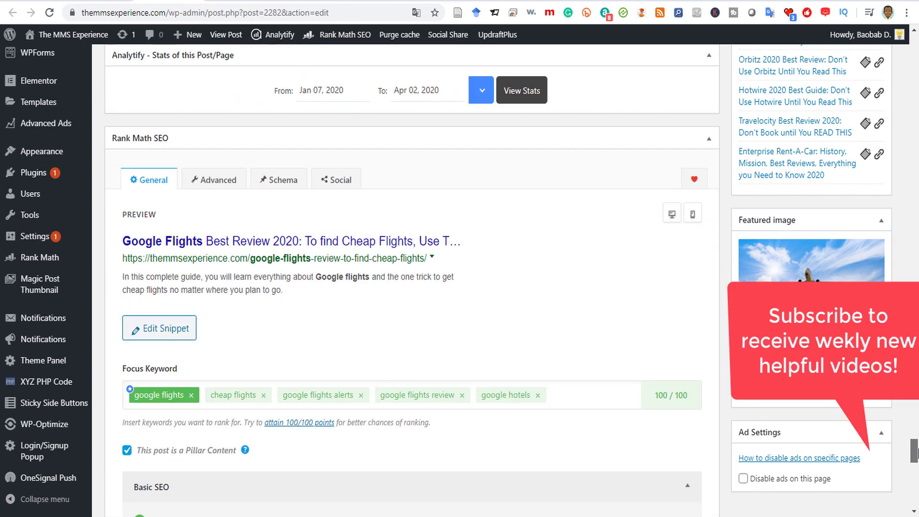
{"action": "left_click_drag", "start_coordinate": [917, 453], "coordinate": [917, 456]}
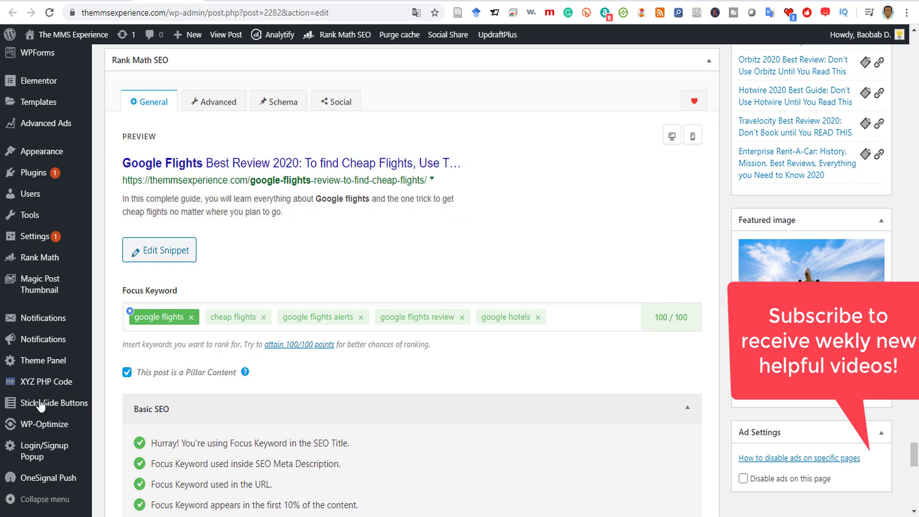
{"action": "scroll", "coordinate": [143, 335], "scroll_direction": "down", "scroll_amount": 3}
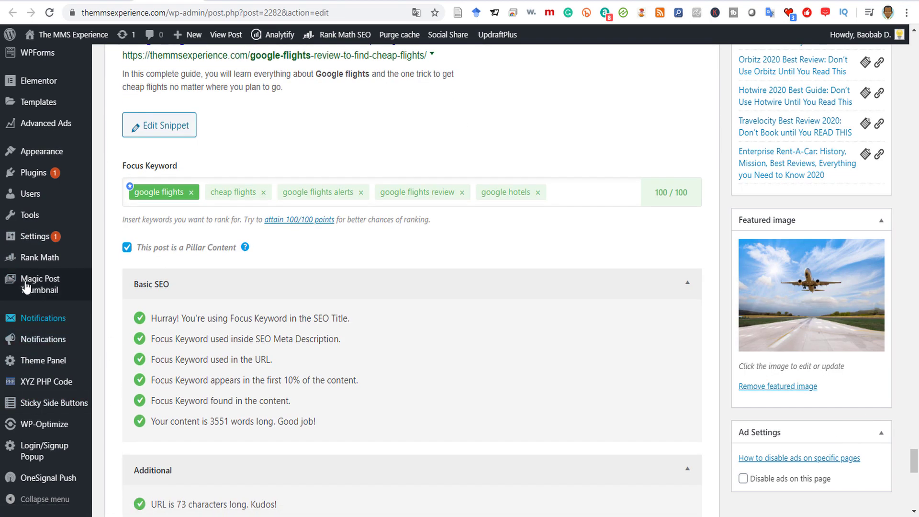
{"action": "mouse_move", "coordinate": [50, 268]}
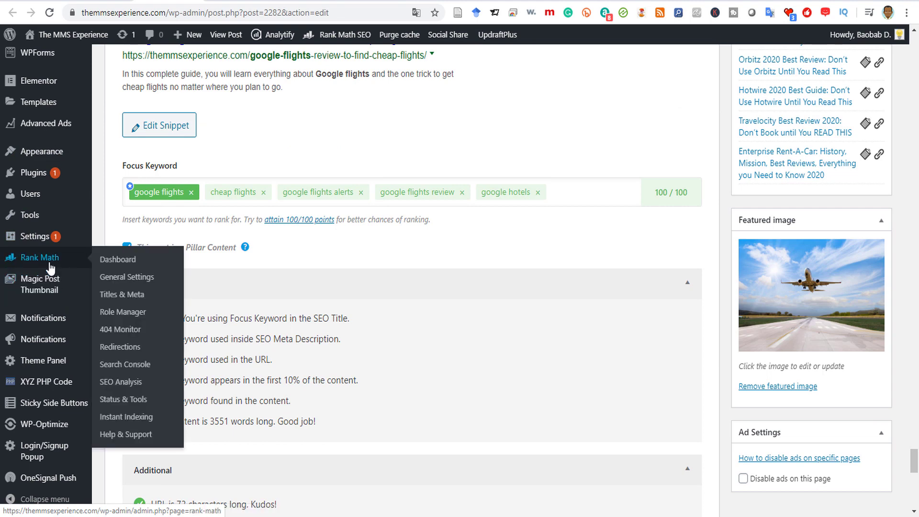
- Review the Rank Math SEO section of the Google Flights post and look over the blank Add New Post page
{"action": "mouse_move", "coordinate": [51, 172]}
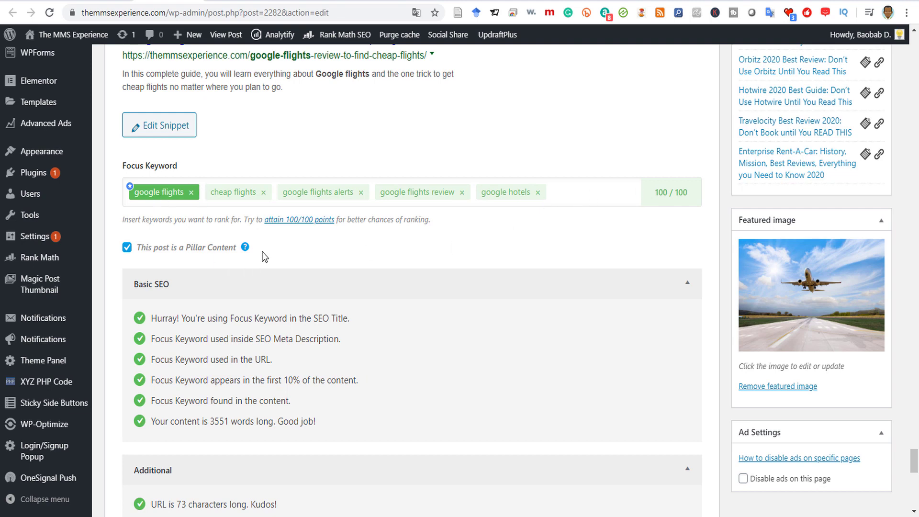
{"action": "scroll", "coordinate": [285, 256], "scroll_direction": "up", "scroll_amount": 4}
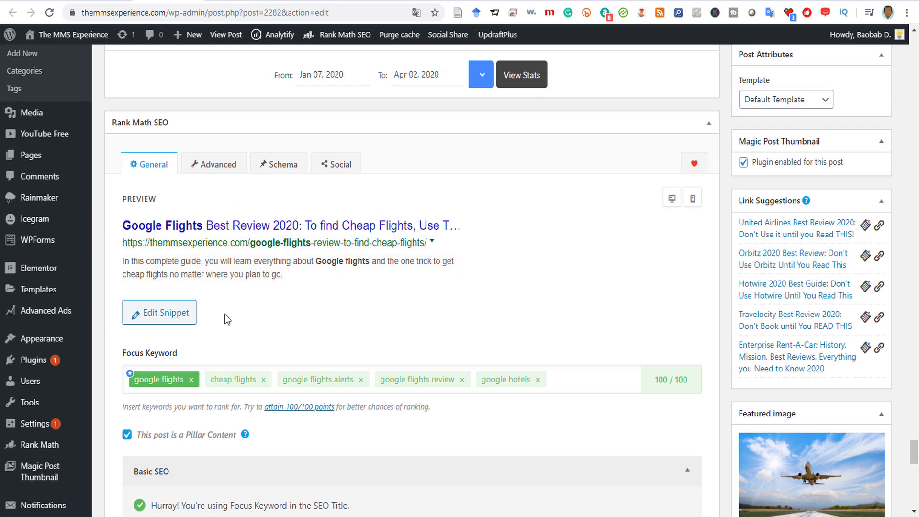
{"action": "scroll", "coordinate": [51, 94], "scroll_direction": "up", "scroll_amount": 3}
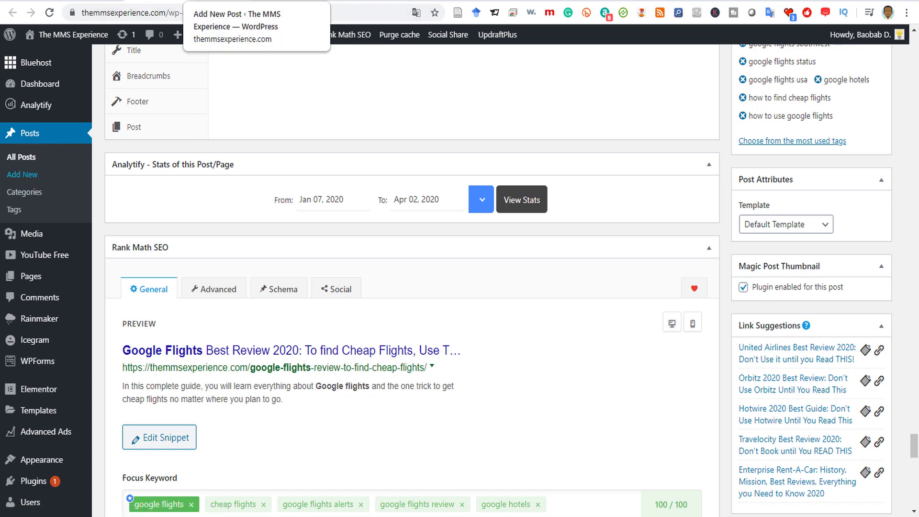
{"action": "left_click", "coordinate": [218, 0]}
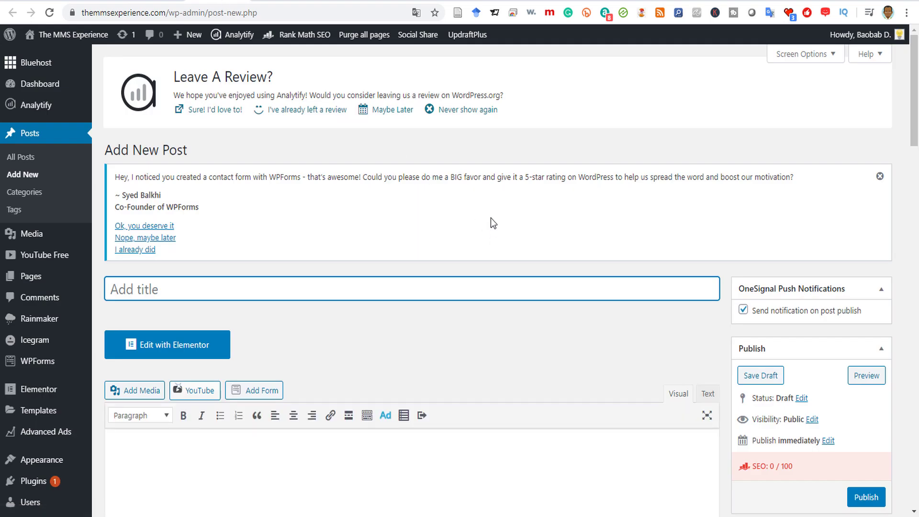
{"action": "scroll", "coordinate": [567, 226], "scroll_direction": "down", "scroll_amount": 2}
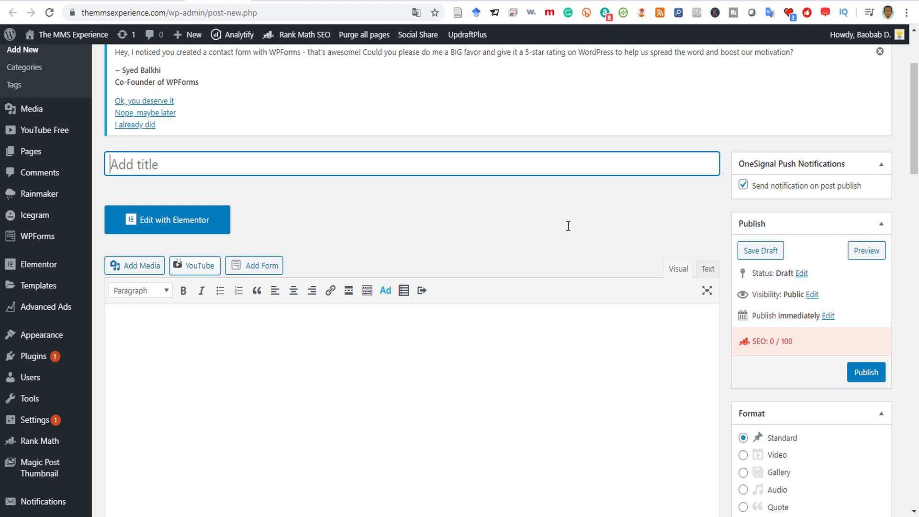
- Return to the Google Flights review post and examine its question-style headings, such as "Are all airlines on Google Flights?"
{"action": "left_click", "coordinate": [170, 3]}
{"action": "scroll", "coordinate": [495, 253], "scroll_direction": "up", "scroll_amount": 10}
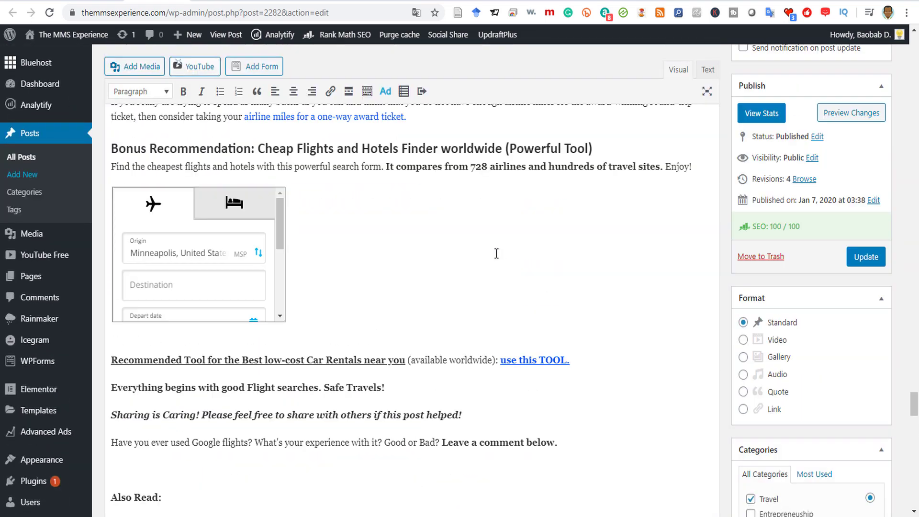
{"action": "scroll", "coordinate": [496, 253], "scroll_direction": "up", "scroll_amount": 10}
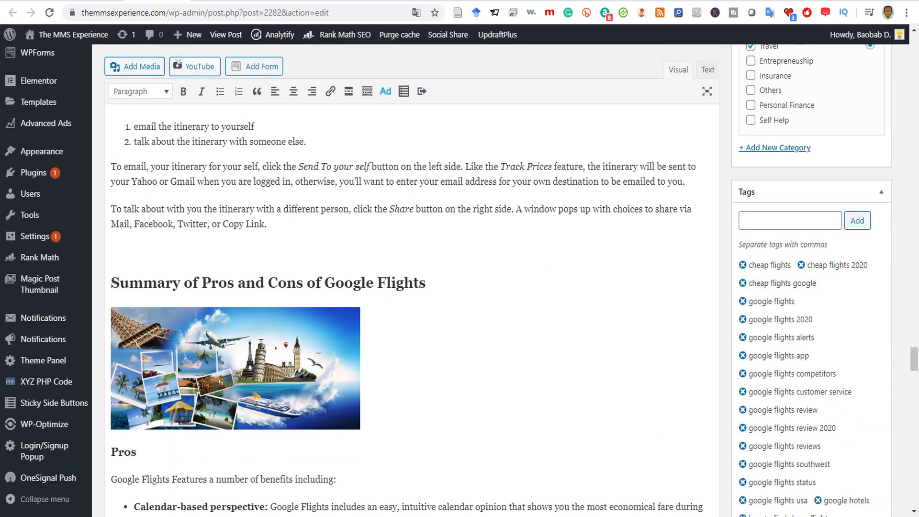
{"action": "scroll", "coordinate": [261, 341], "scroll_direction": "up", "scroll_amount": 8}
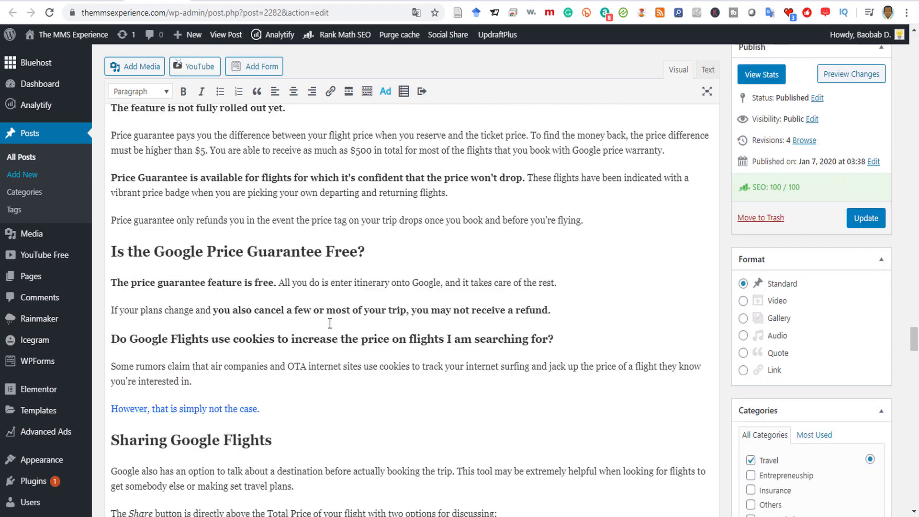
{"action": "scroll", "coordinate": [330, 324], "scroll_direction": "up", "scroll_amount": 10}
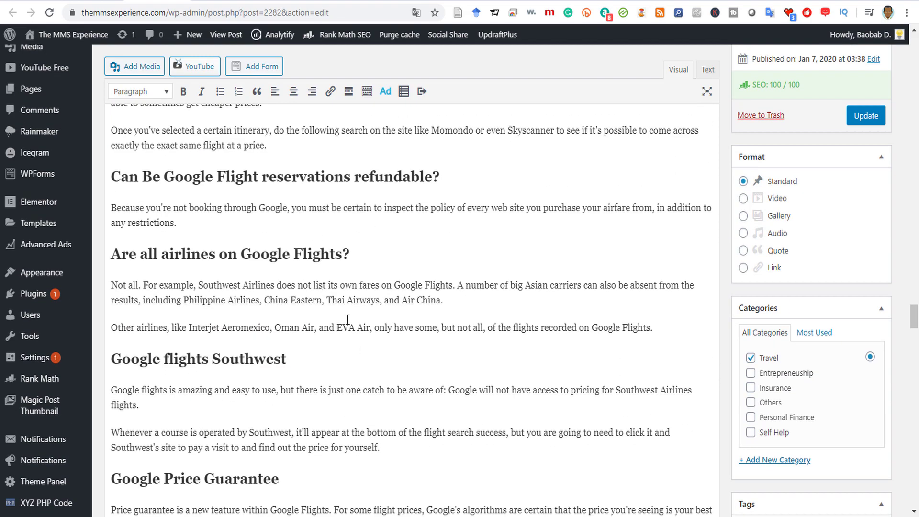
{"action": "left_click_drag", "start_coordinate": [357, 256], "coordinate": [168, 255]}
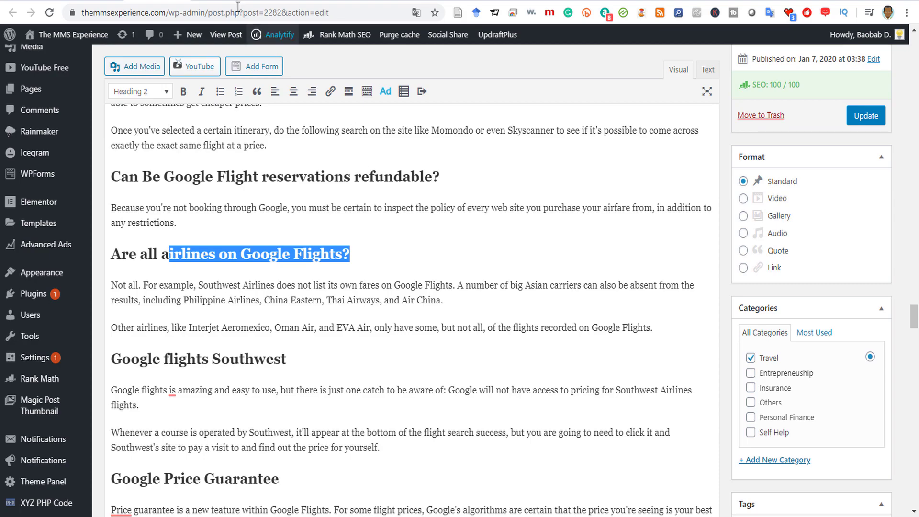
- Switch to Article Forge, open the finished "cheap flights" article and read through the generated text
{"action": "left_click", "coordinate": [224, 2]}
{"action": "left_click", "coordinate": [760, 1]}
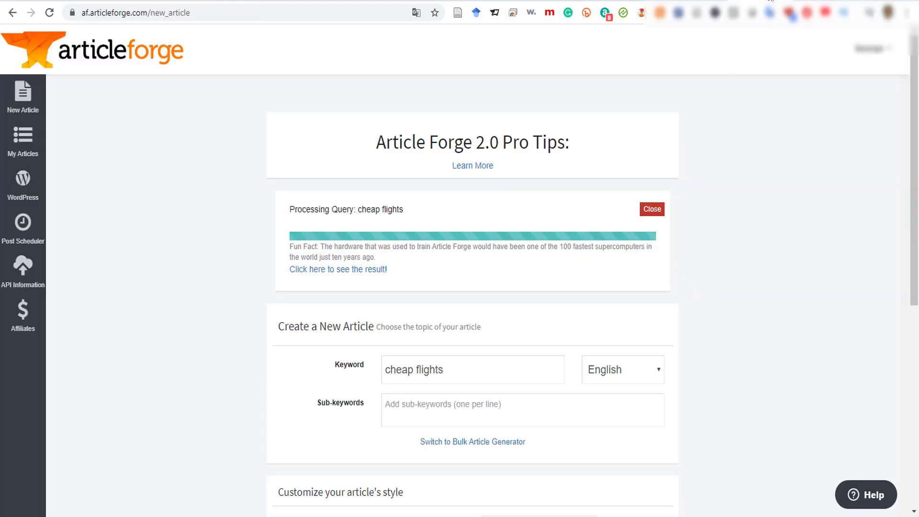
{"action": "left_click", "coordinate": [352, 271]}
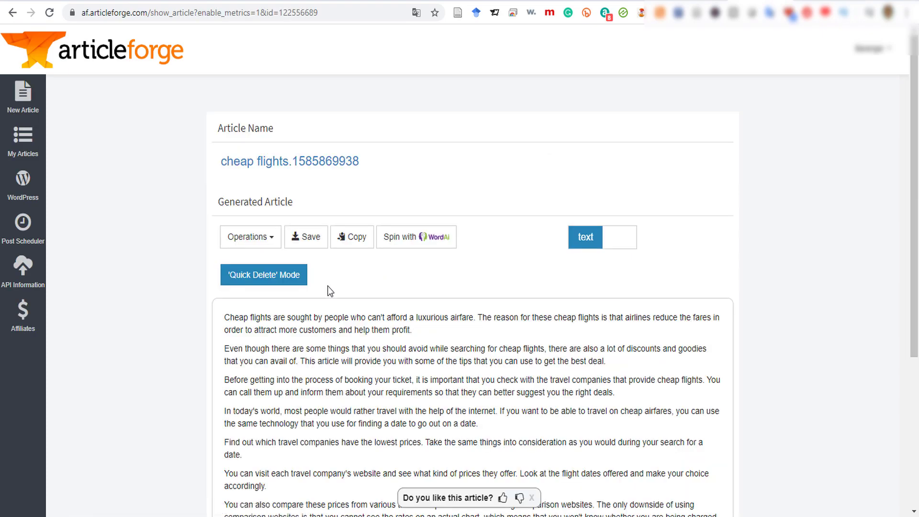
{"action": "scroll", "coordinate": [294, 314], "scroll_direction": "down", "scroll_amount": 5}
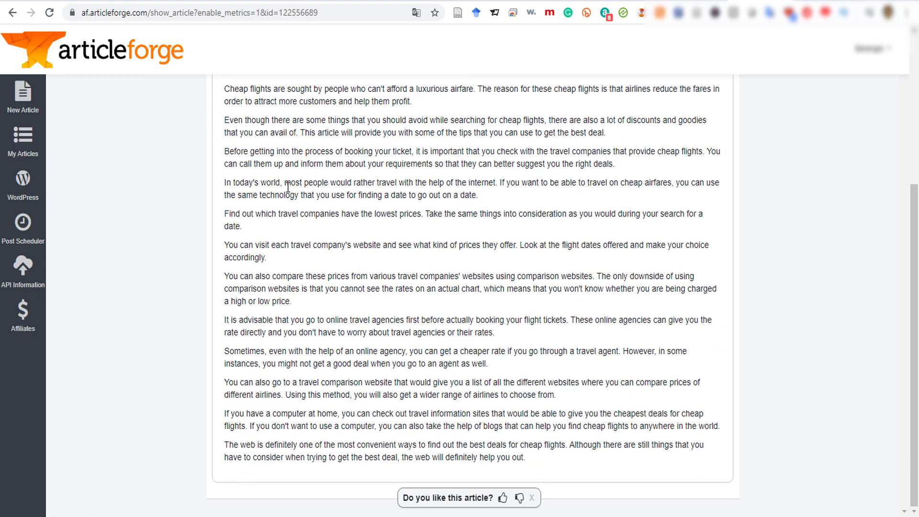
{"action": "scroll", "coordinate": [287, 187], "scroll_direction": "up", "scroll_amount": 5}
{"action": "scroll", "coordinate": [269, 315], "scroll_direction": "down", "scroll_amount": 5}
{"action": "scroll", "coordinate": [351, 309], "scroll_direction": "up", "scroll_amount": 5}
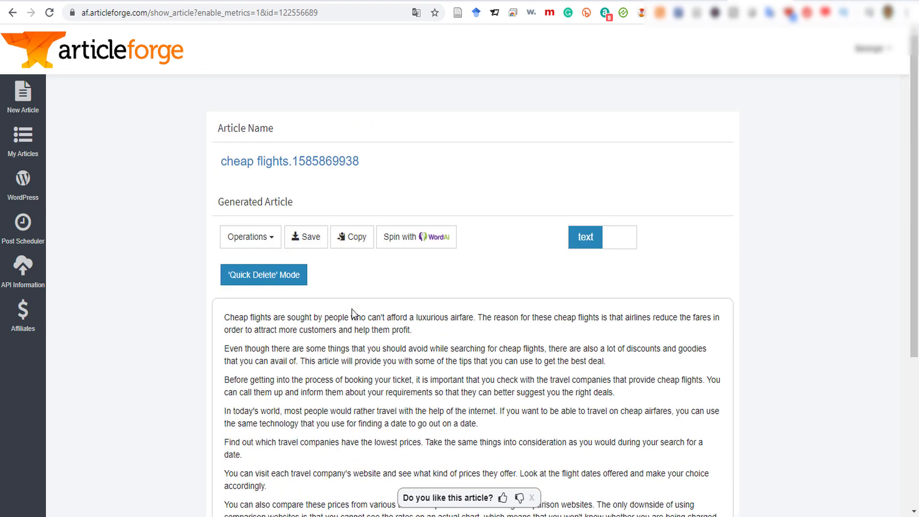
- Set the generated article's output format to html and copy the whole article
{"action": "left_click", "coordinate": [355, 244]}
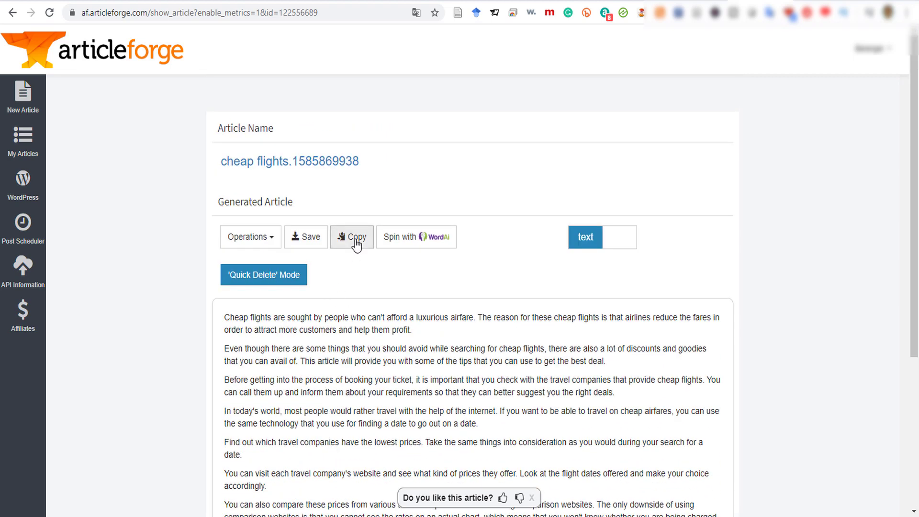
{"action": "left_click", "coordinate": [625, 244]}
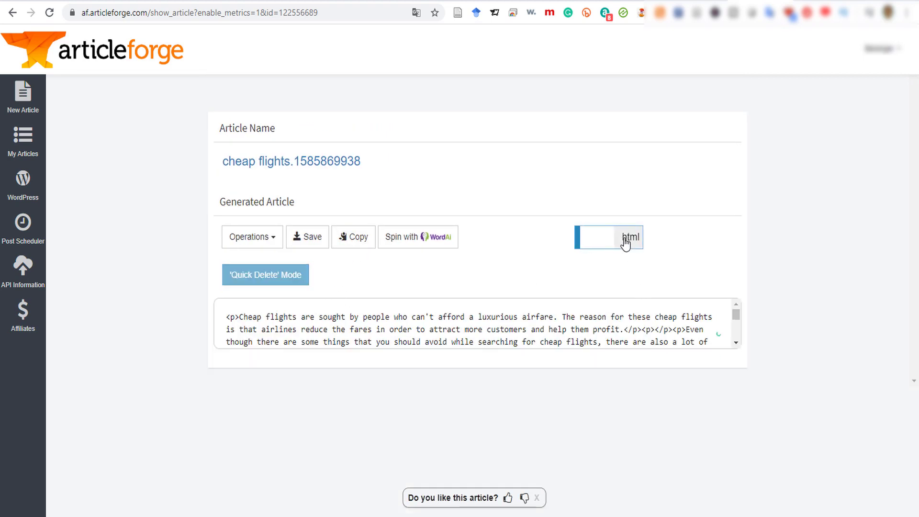
{"action": "left_click", "coordinate": [352, 243]}
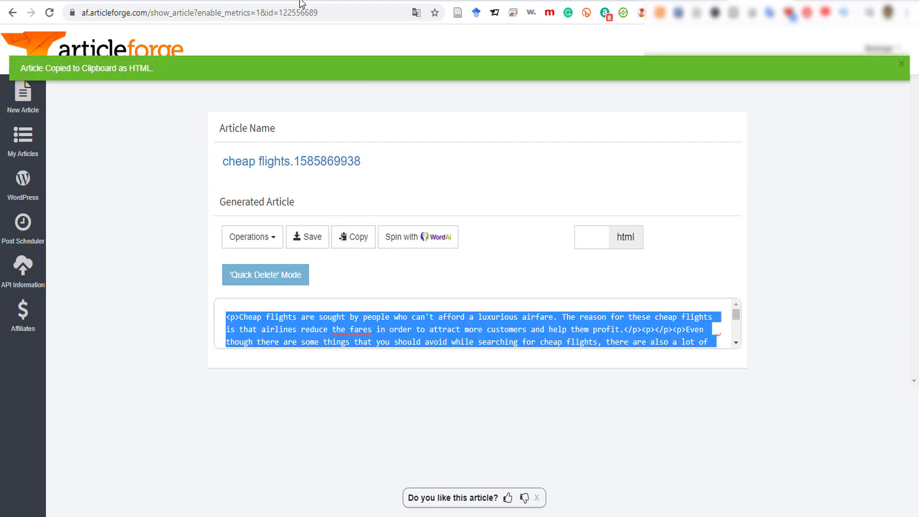
- Switch to the new WordPress post and title it "Google Flights 2020: Everything to Know"
{"action": "left_click", "coordinate": [218, 1]}
{"action": "left_click", "coordinate": [411, 333]}
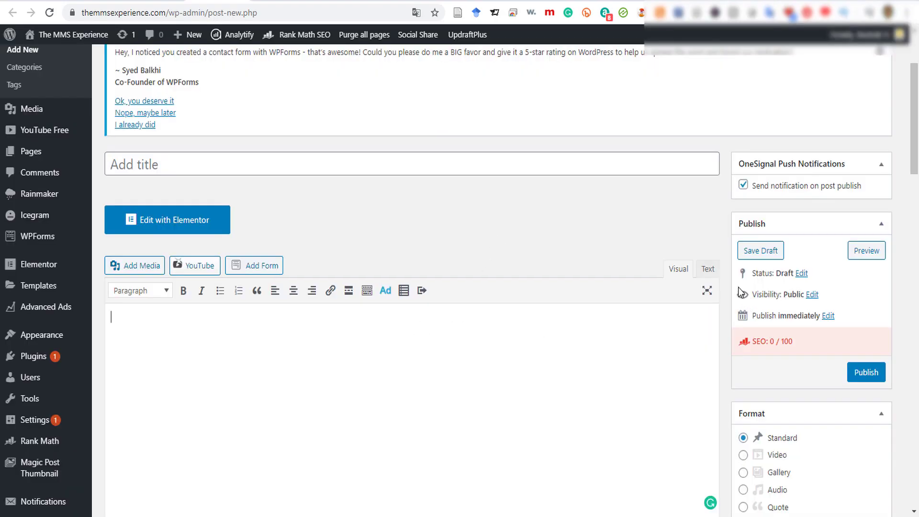
{"action": "left_click", "coordinate": [351, 164]}
{"action": "type", "text": "Google Flights"}
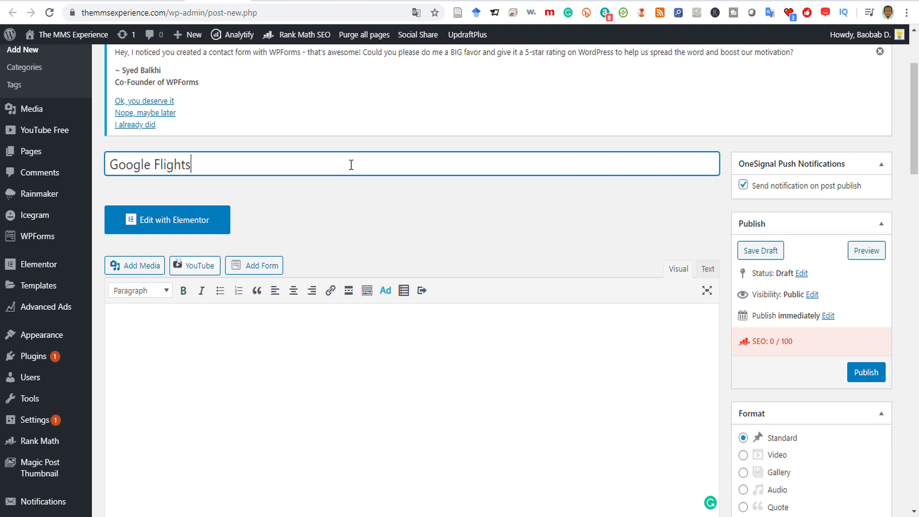
{"action": "type", "text": " 2020: Everything to Know"}
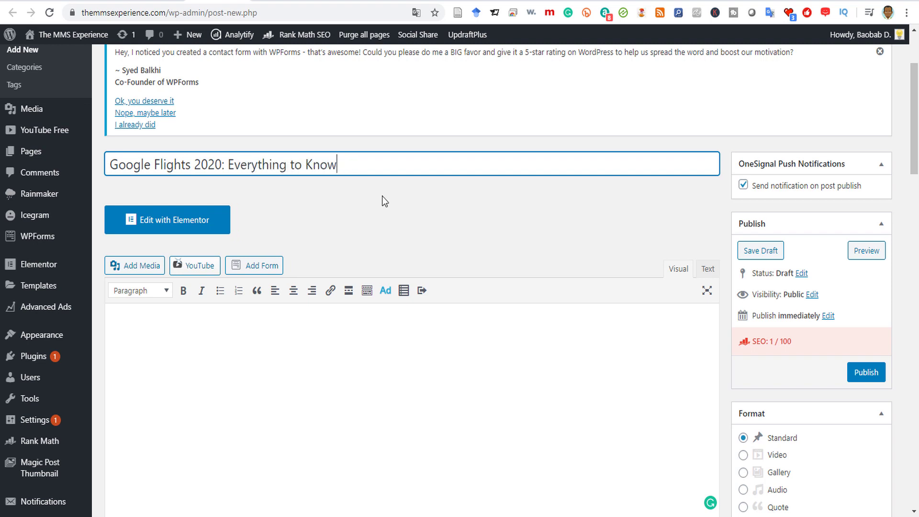
- Paste the copied HTML article into the post body in Text mode and return to Visual mode to check the SEO score
{"action": "left_click", "coordinate": [410, 342]}
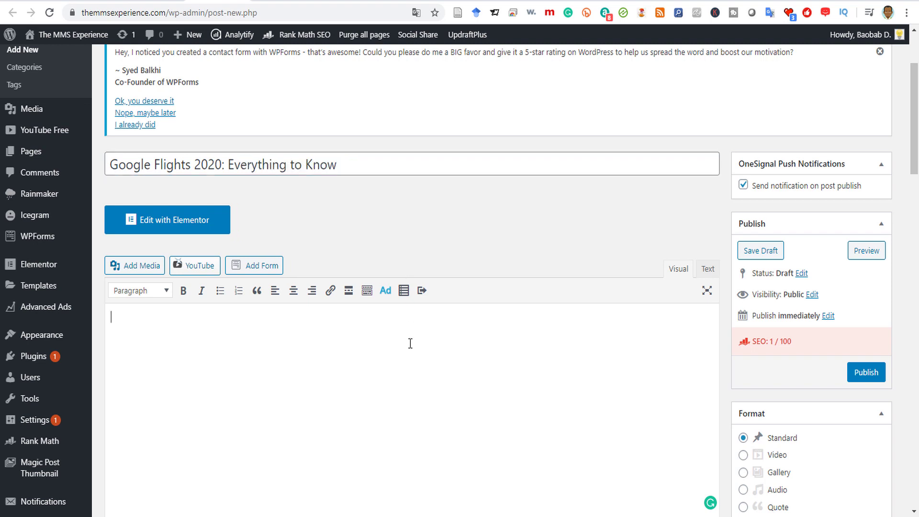
{"action": "right_click", "coordinate": [333, 343]}
{"action": "left_click", "coordinate": [705, 271]}
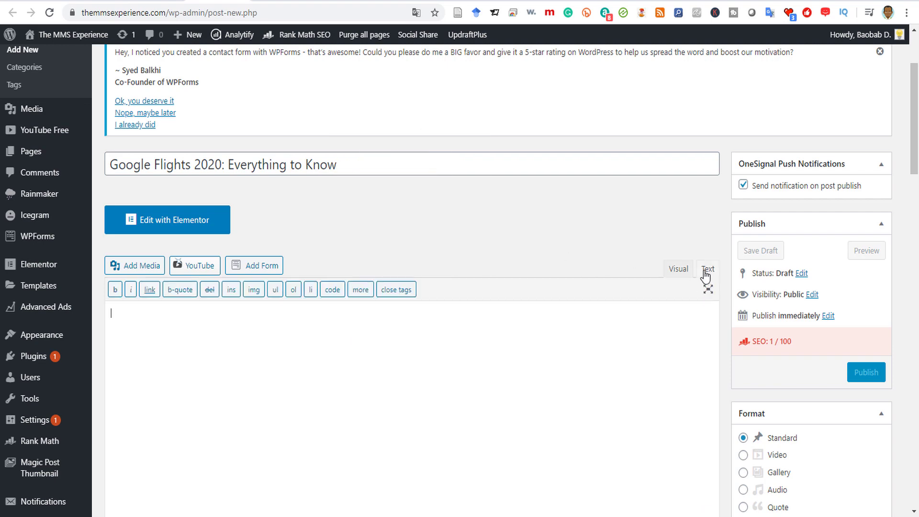
{"action": "right_click", "coordinate": [165, 331]}
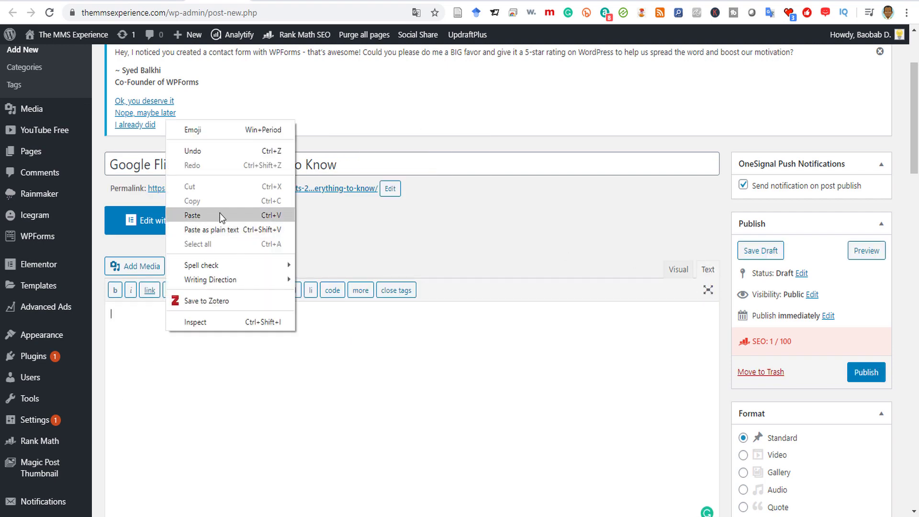
{"action": "left_click", "coordinate": [225, 215]}
{"action": "left_click", "coordinate": [671, 243]}
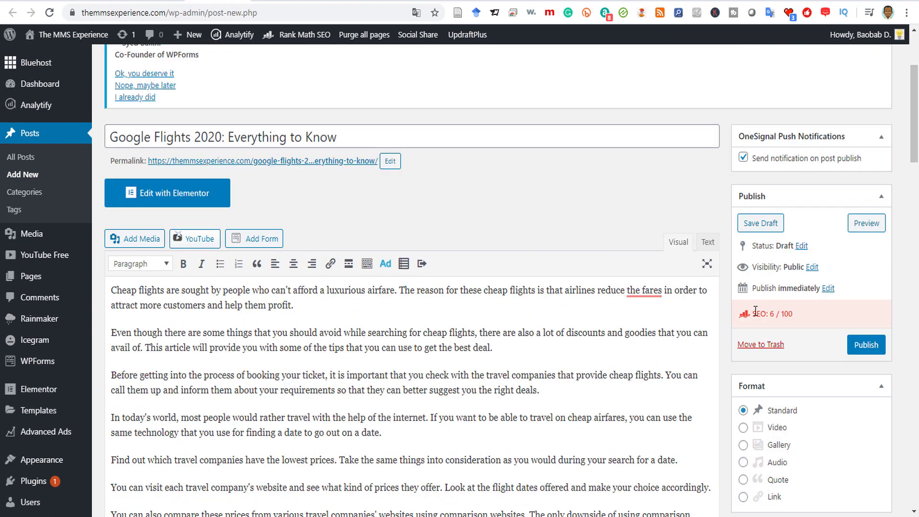
{"action": "left_click_drag", "start_coordinate": [753, 313], "coordinate": [774, 314]}
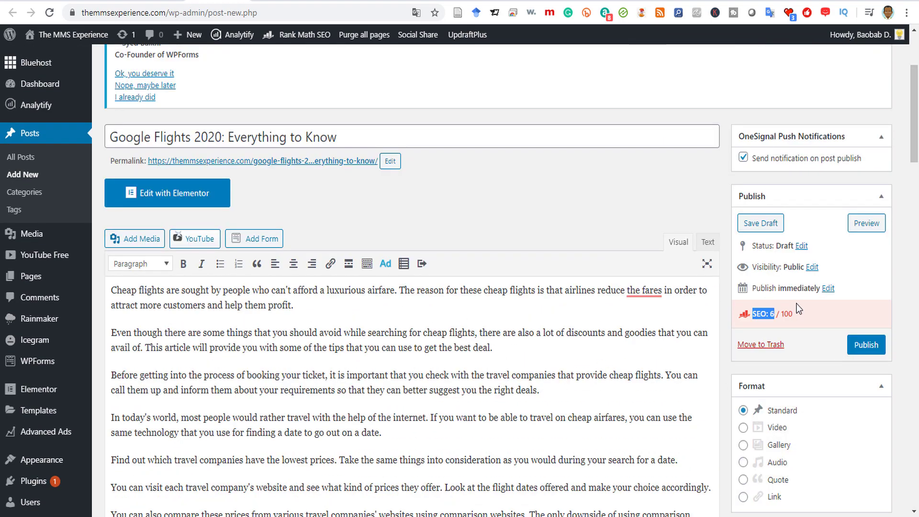
{"action": "left_click", "coordinate": [392, 388]}
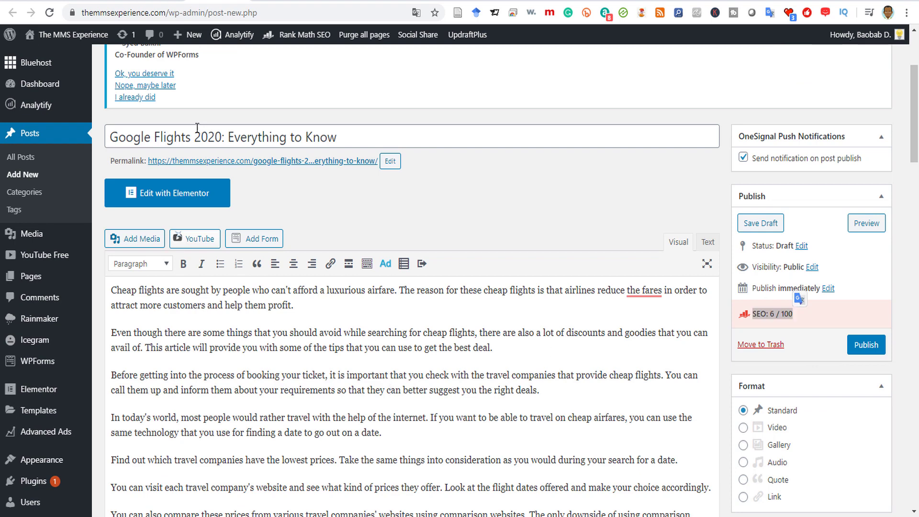
- Change the post title to "Cheap Flights 2020: Tricks to Know"
{"action": "left_click_drag", "start_coordinate": [193, 134], "coordinate": [102, 139]}
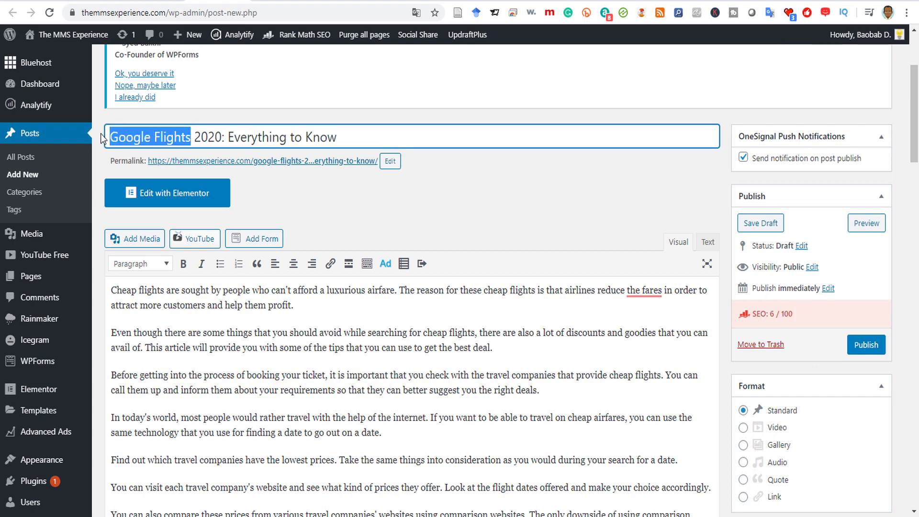
{"action": "double_click", "coordinate": [138, 136]}
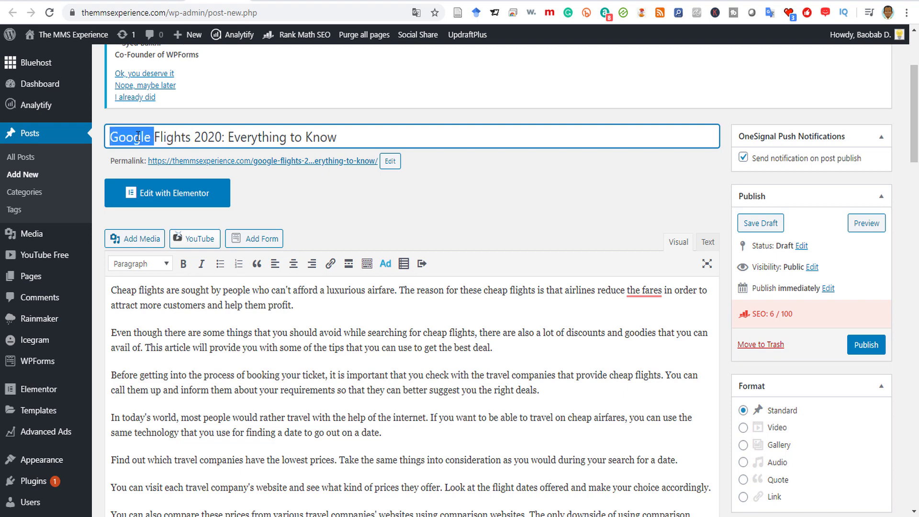
{"action": "type", "text": "Cheap"}
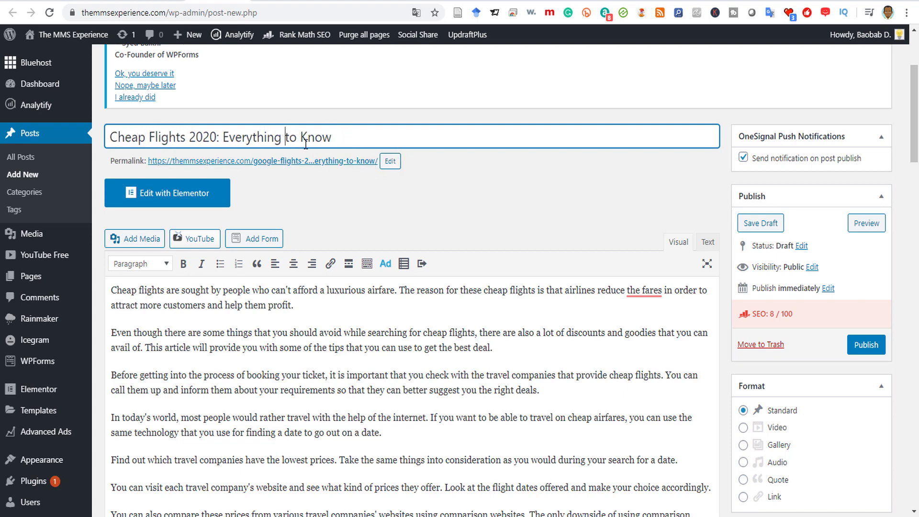
{"action": "double_click", "coordinate": [257, 139]}
{"action": "type", "text": "Tricks"}
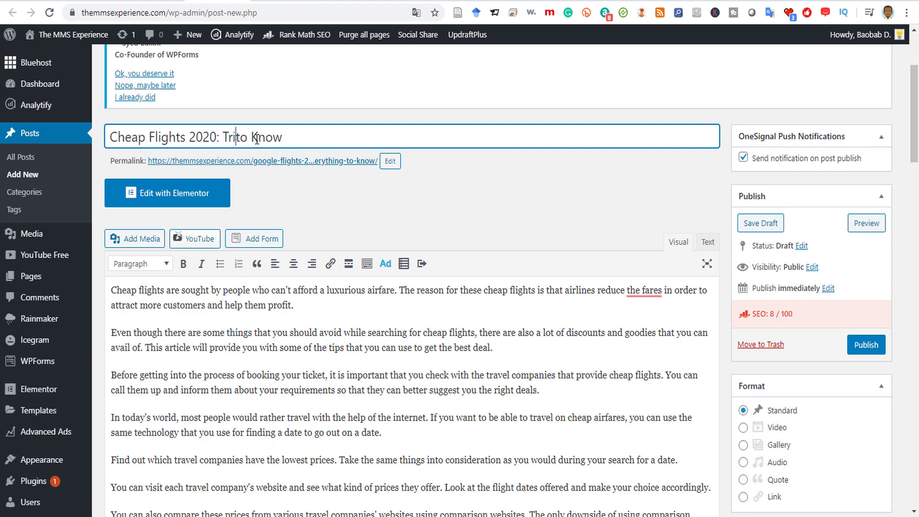
- Replace "google" with "Cheap" at the start of the post's permalink slug and save the permalink
{"action": "left_click", "coordinate": [390, 161]}
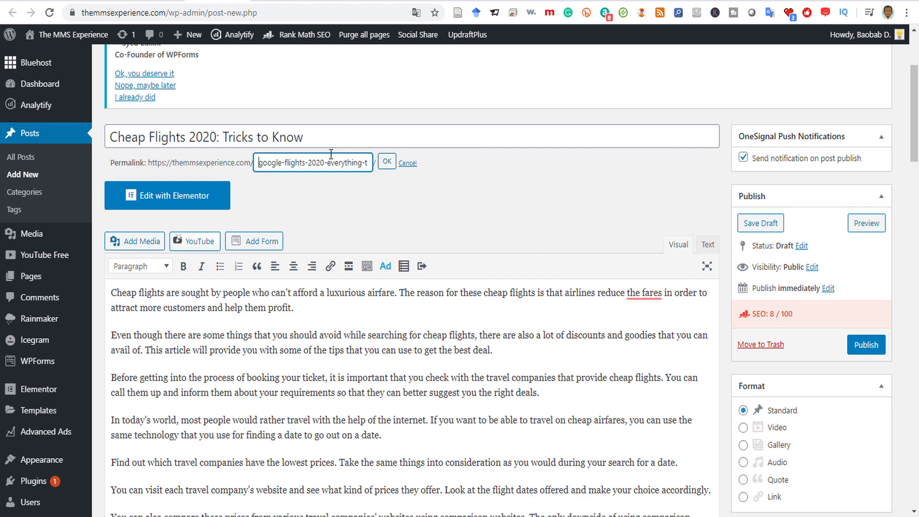
{"action": "double_click", "coordinate": [272, 164]}
{"action": "type", "text": "Chea"}
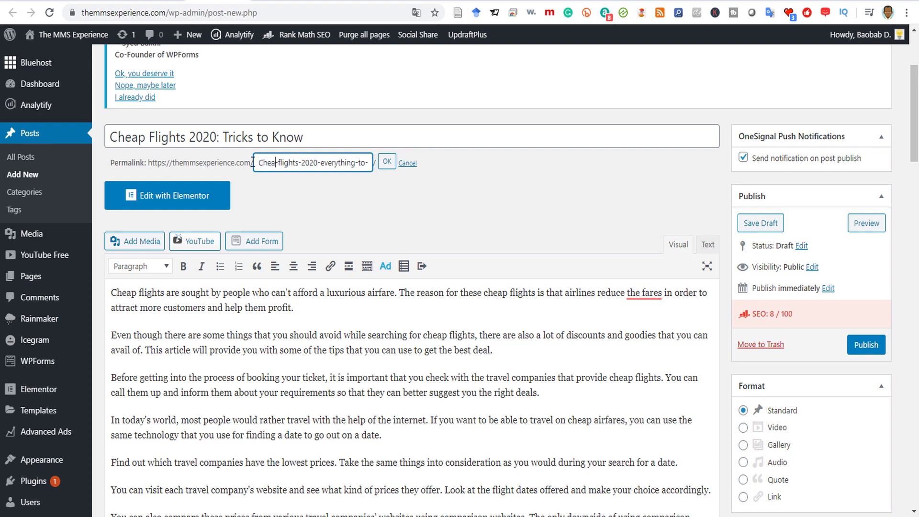
{"action": "type", "text": "p-"}
{"action": "left_click", "coordinate": [386, 161]}
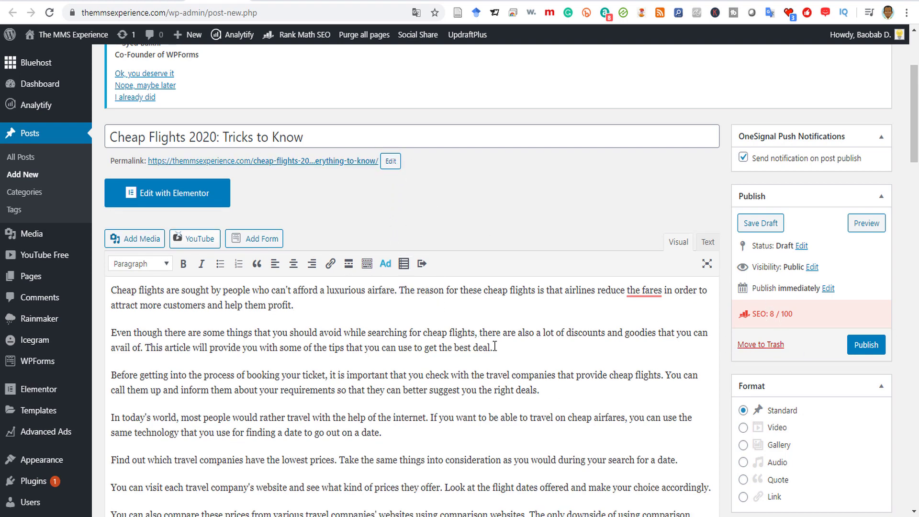
- Go to the Focus Keyword setting in the new post's Rank Math SEO section
{"action": "left_click", "coordinate": [791, 315]}
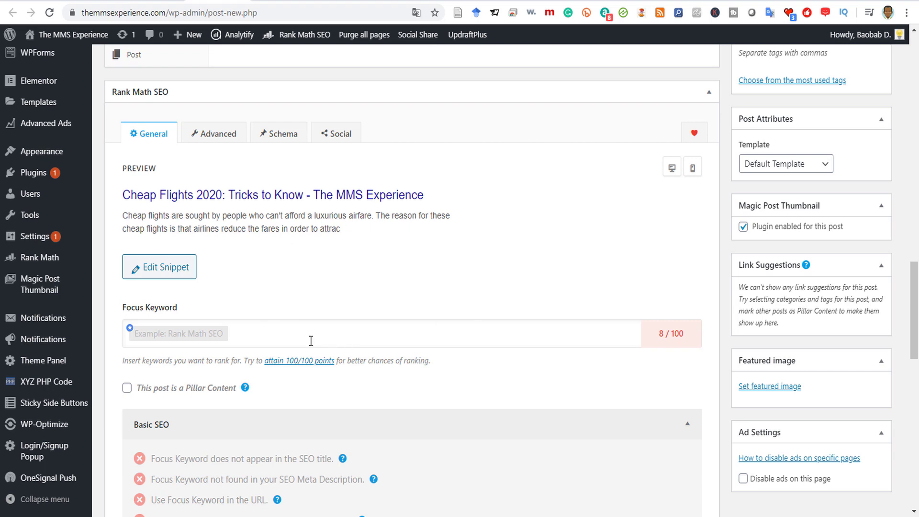
- Set the post's Rank Math focus keyword to the suggested phrase "cheap flights"
{"action": "left_click", "coordinate": [221, 341]}
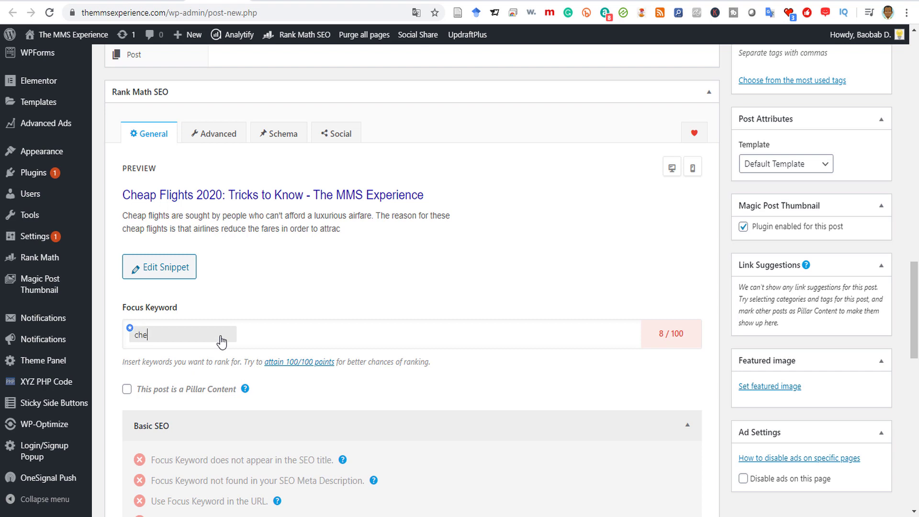
{"action": "type", "text": "cheap flights"}
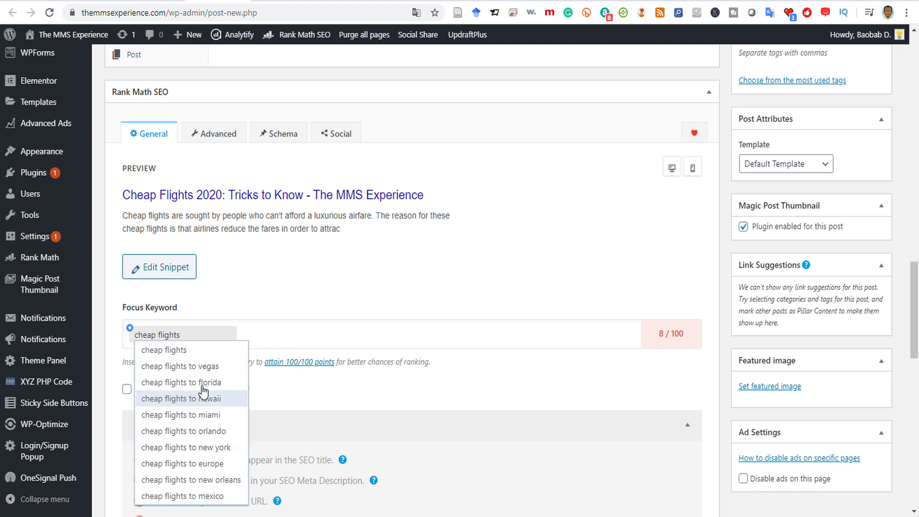
{"action": "left_click", "coordinate": [196, 354]}
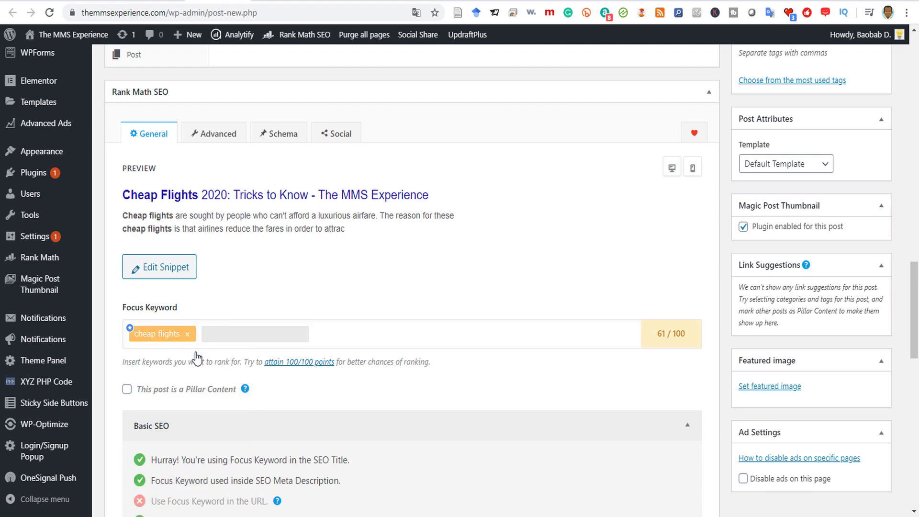
{"action": "left_click_drag", "start_coordinate": [915, 296], "coordinate": [916, 332]}
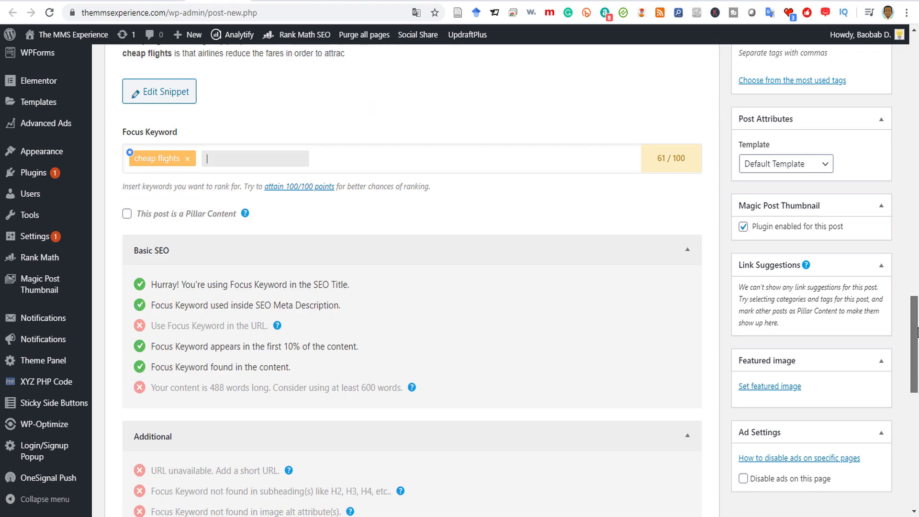
{"action": "left_click_drag", "start_coordinate": [657, 158], "coordinate": [688, 158]}
- Delete the entire article text from the post body and check the post's SEO score
{"action": "left_click_drag", "start_coordinate": [914, 335], "coordinate": [914, 137]}
{"action": "left_click", "coordinate": [505, 195]}
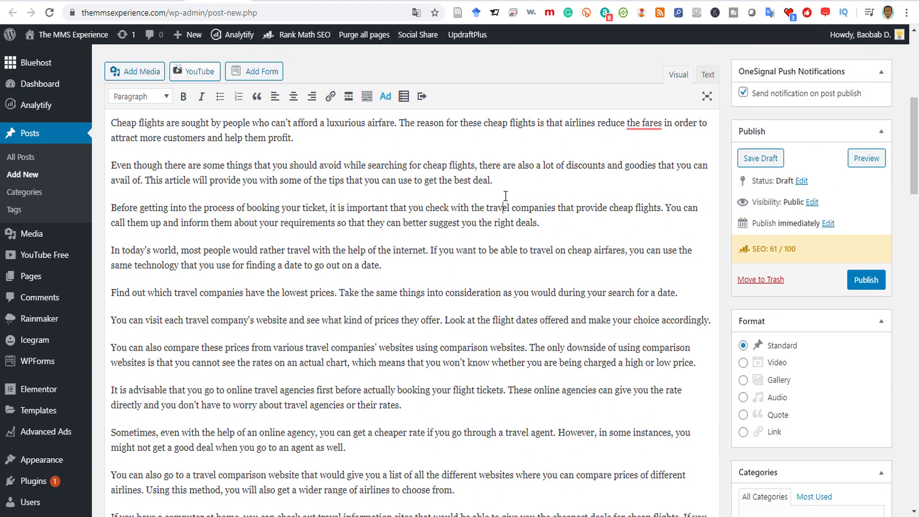
{"action": "key", "text": "ctrl+a"}
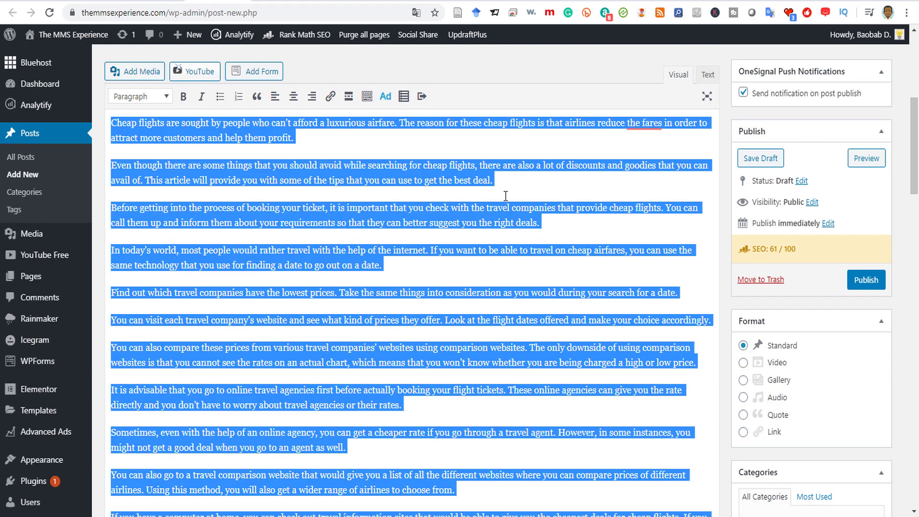
{"action": "key", "text": "BackSpace"}
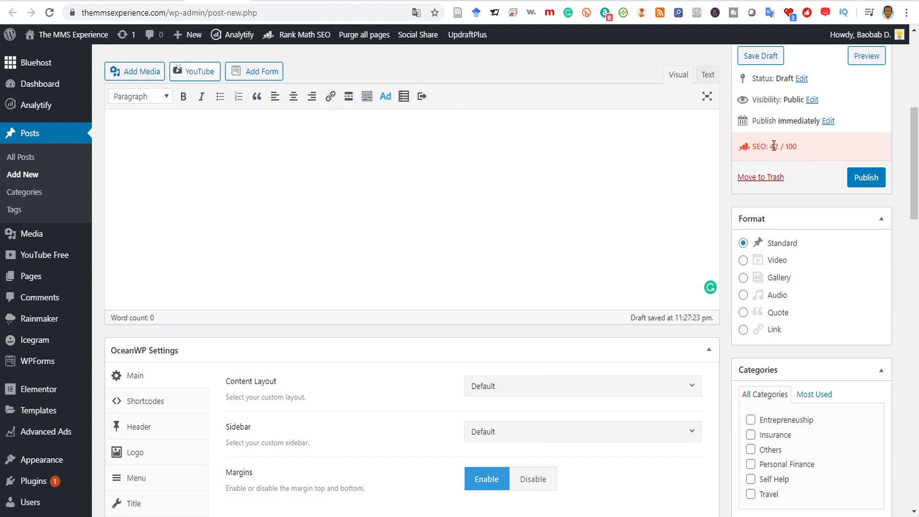
{"action": "left_click_drag", "start_coordinate": [772, 146], "coordinate": [791, 148]}
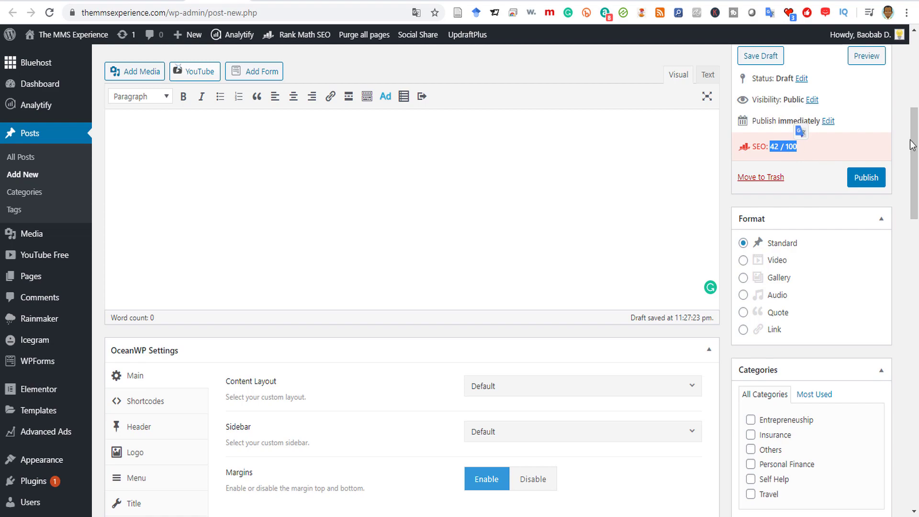
- Review the SEO checks for the emptied post and save the post as a draft
{"action": "left_click_drag", "start_coordinate": [912, 145], "coordinate": [916, 330]}
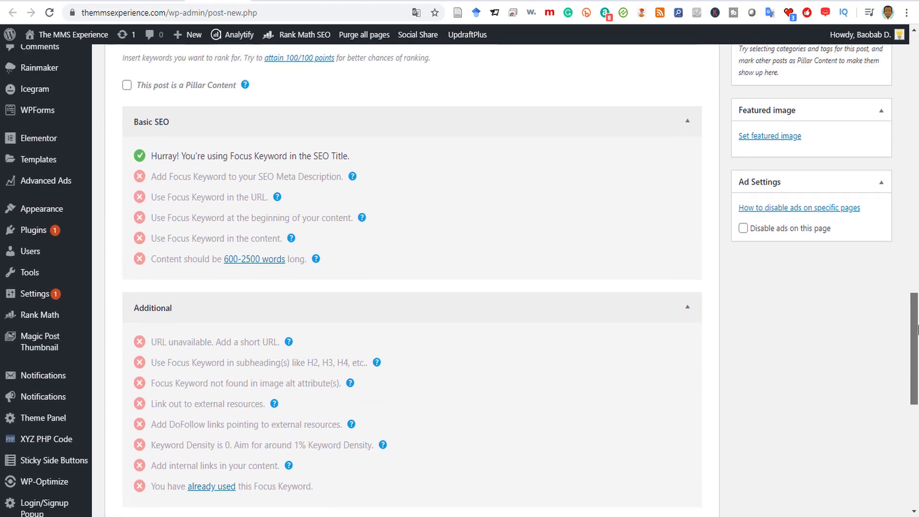
{"action": "left_click_drag", "start_coordinate": [352, 157], "coordinate": [271, 158]}
{"action": "left_click_drag", "start_coordinate": [916, 308], "coordinate": [917, 211]}
{"action": "scroll", "coordinate": [340, 172], "scroll_direction": "up", "scroll_amount": 15}
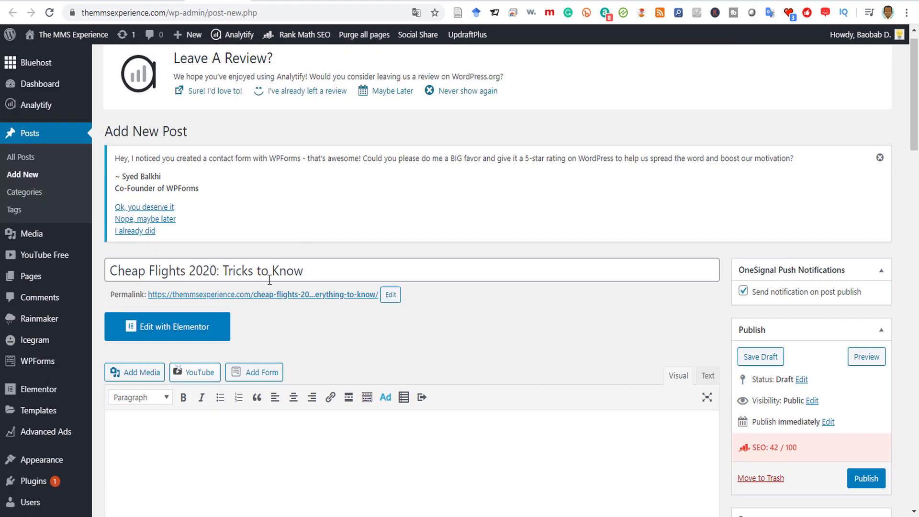
{"action": "scroll", "coordinate": [726, 344], "scroll_direction": "down", "scroll_amount": 4}
{"action": "left_click", "coordinate": [760, 173]}
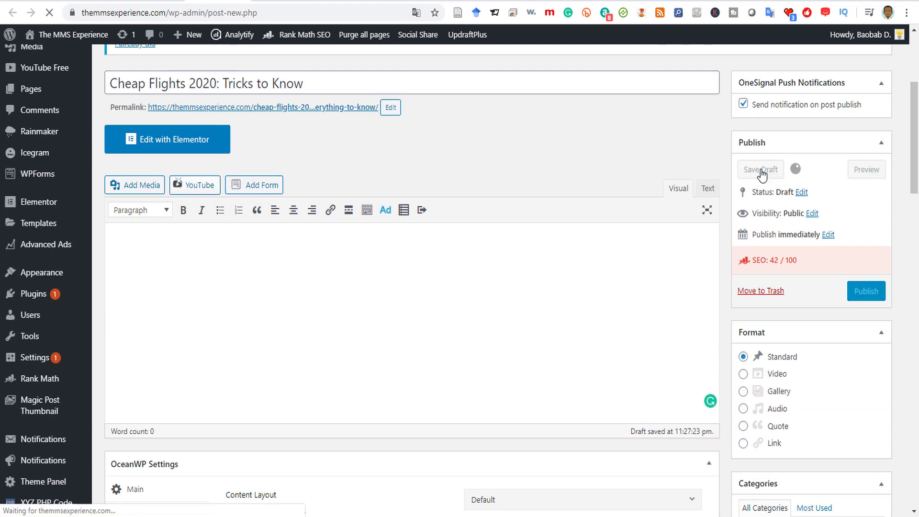
{"action": "scroll", "coordinate": [439, 328], "scroll_direction": "down", "scroll_amount": 7}
{"action": "scroll", "coordinate": [622, 306], "scroll_direction": "up", "scroll_amount": 8}
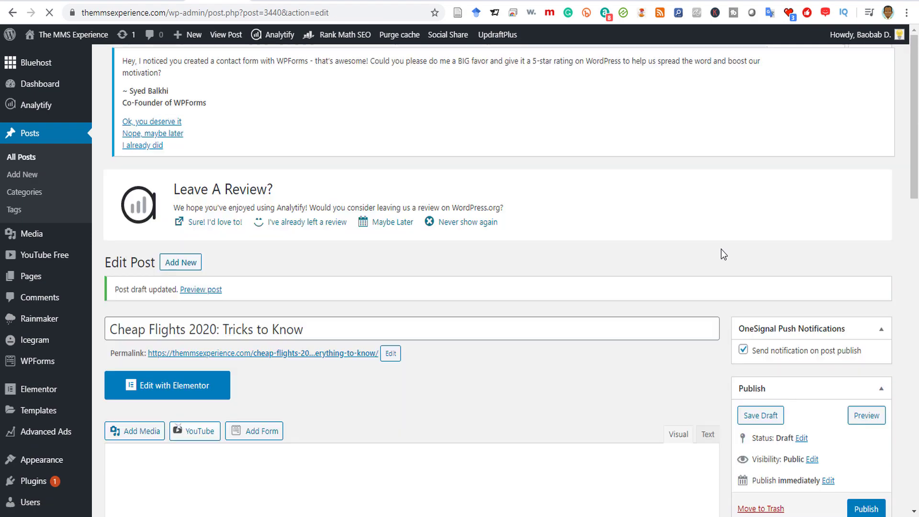
{"action": "scroll", "coordinate": [721, 249], "scroll_direction": "down", "scroll_amount": 15}
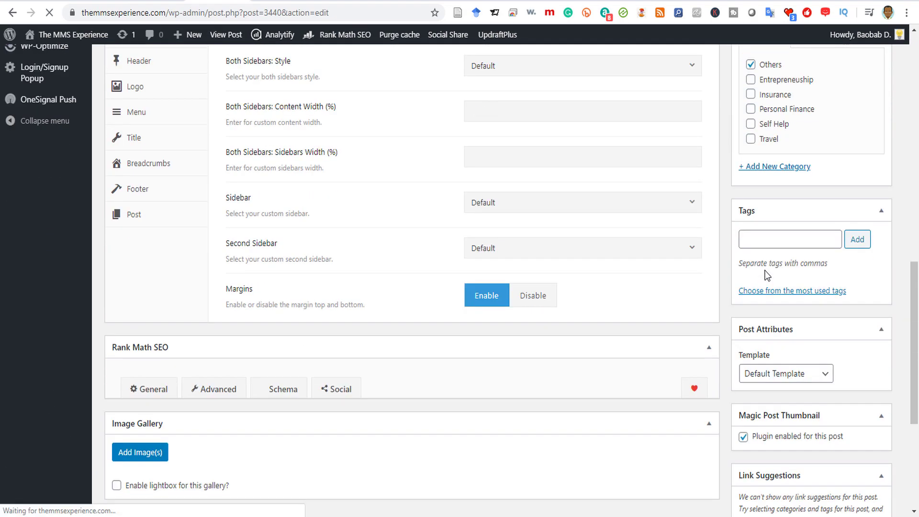
{"action": "scroll", "coordinate": [720, 274], "scroll_direction": "up", "scroll_amount": 15}
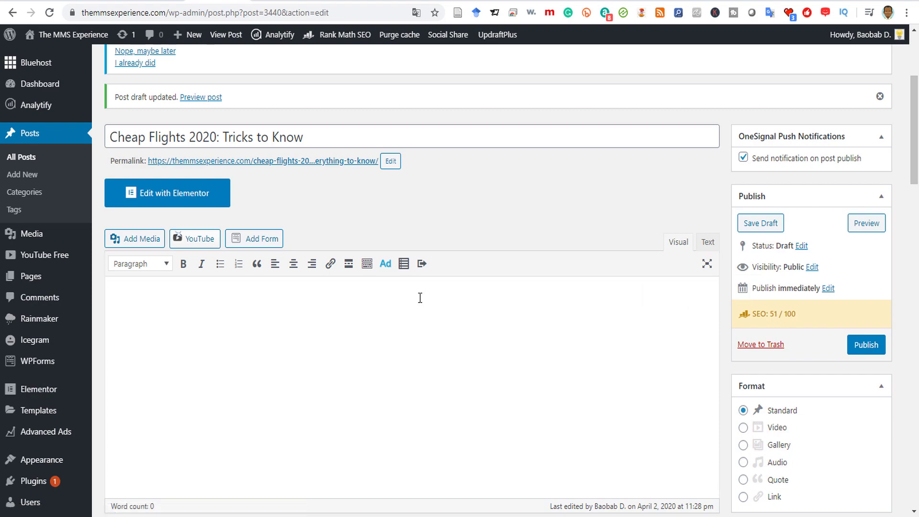
- Examine the search preview and the Basic SEO, Additional, Title Readability and Content Readability checks of the saved empty draft
{"action": "scroll", "coordinate": [418, 298], "scroll_direction": "down", "scroll_amount": 15}
{"action": "scroll", "coordinate": [412, 301], "scroll_direction": "up", "scroll_amount": 10}
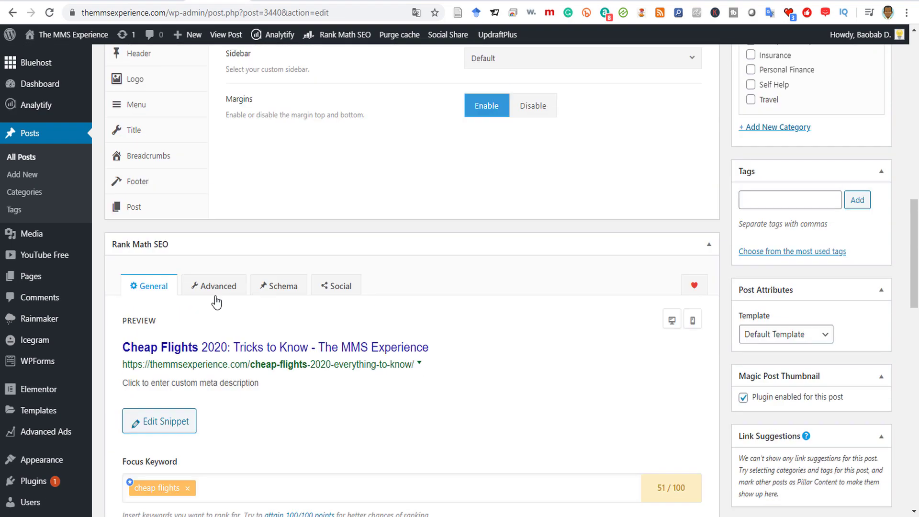
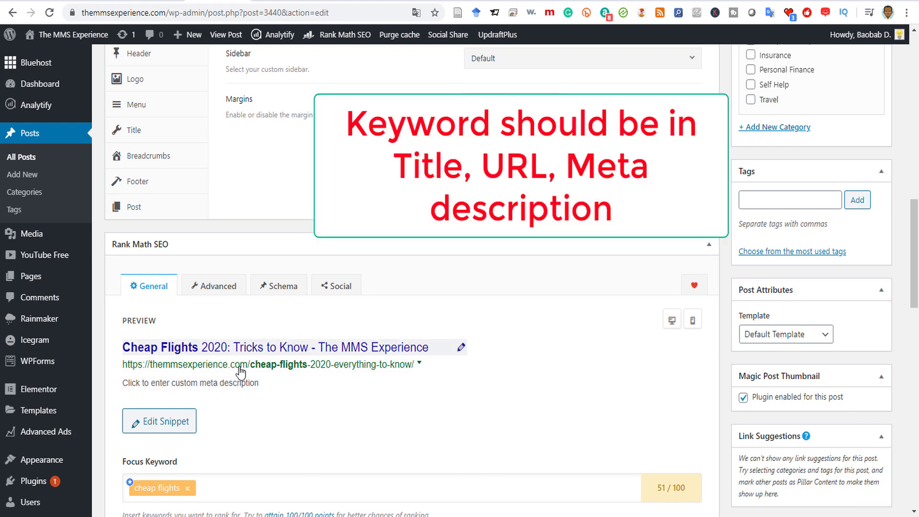
{"action": "scroll", "coordinate": [332, 396], "scroll_direction": "down", "scroll_amount": 12}
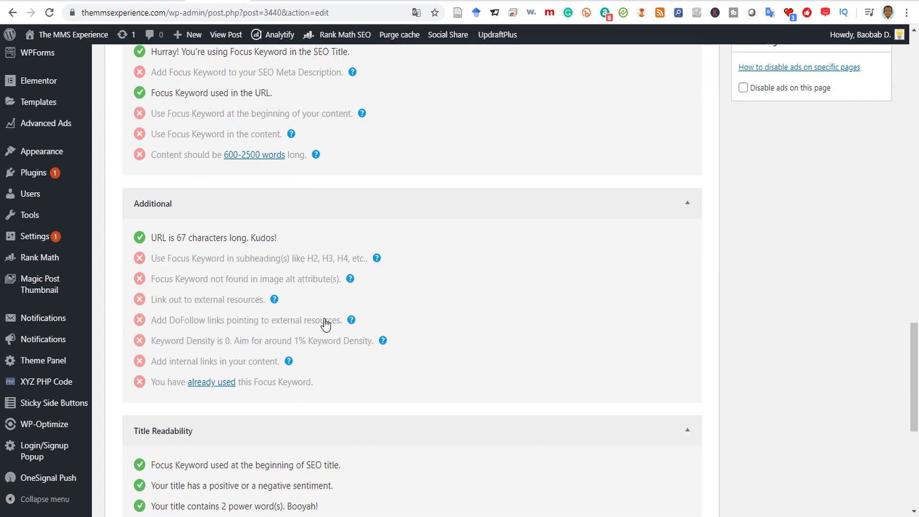
{"action": "scroll", "coordinate": [138, 201], "scroll_direction": "up", "scroll_amount": 3}
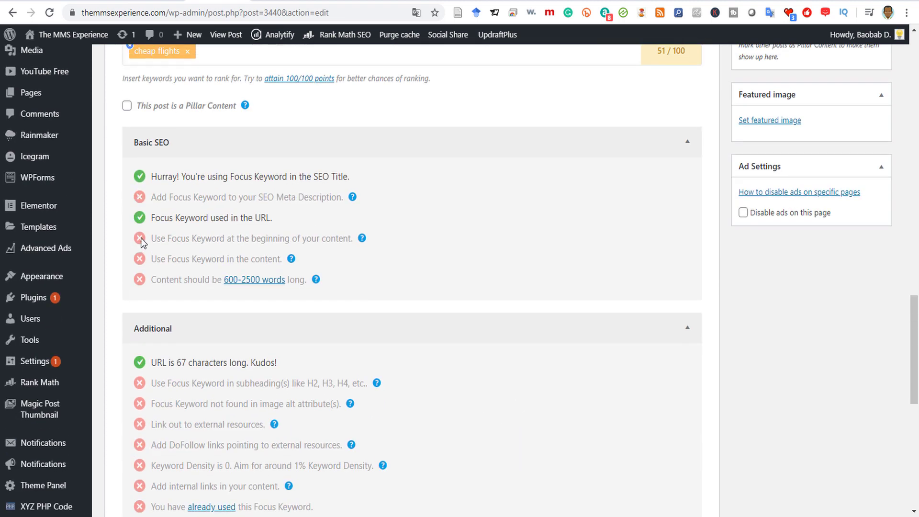
{"action": "scroll", "coordinate": [141, 364], "scroll_direction": "down", "scroll_amount": 3}
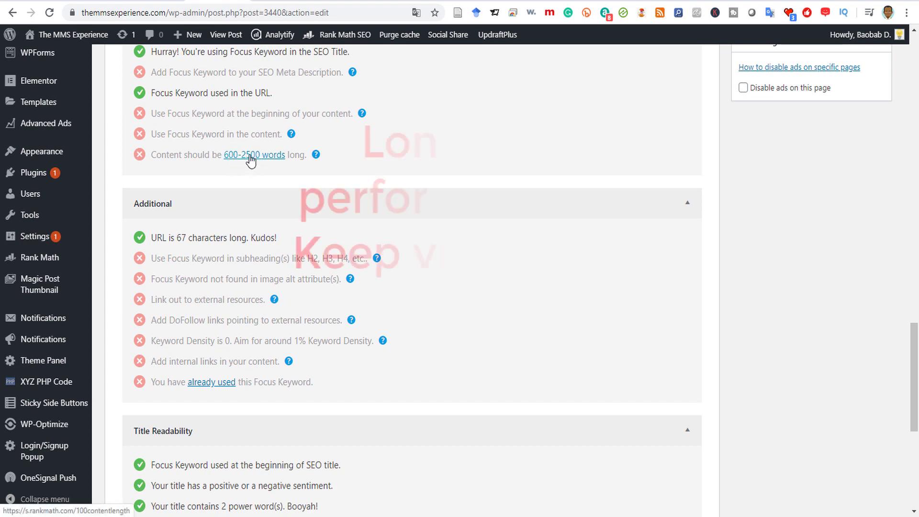
{"action": "scroll", "coordinate": [291, 157], "scroll_direction": "down", "scroll_amount": 3}
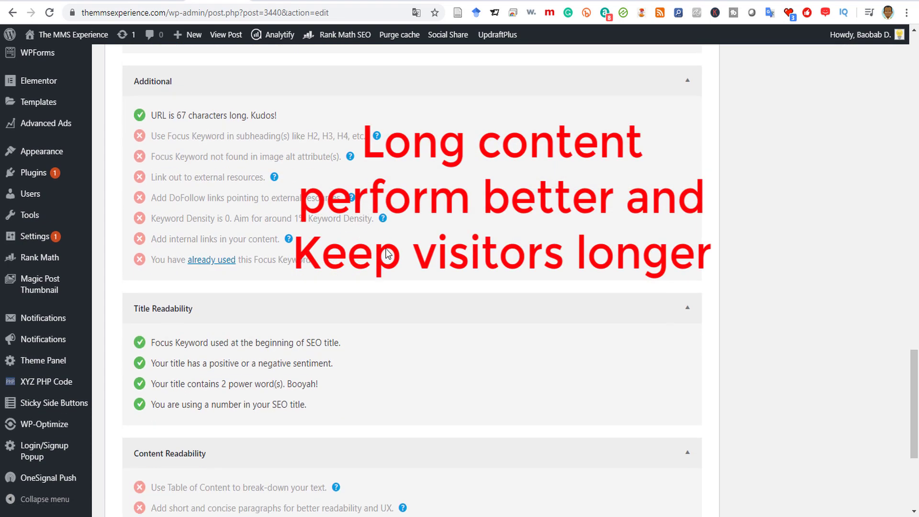
{"action": "scroll", "coordinate": [199, 220], "scroll_direction": "down", "scroll_amount": 2}
{"action": "scroll", "coordinate": [198, 219], "scroll_direction": "up", "scroll_amount": 2}
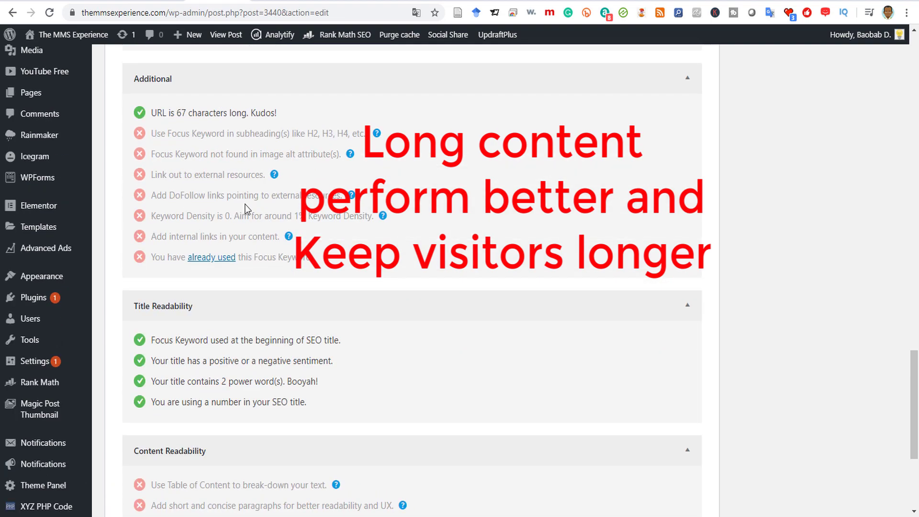
{"action": "scroll", "coordinate": [298, 318], "scroll_direction": "down", "scroll_amount": 4}
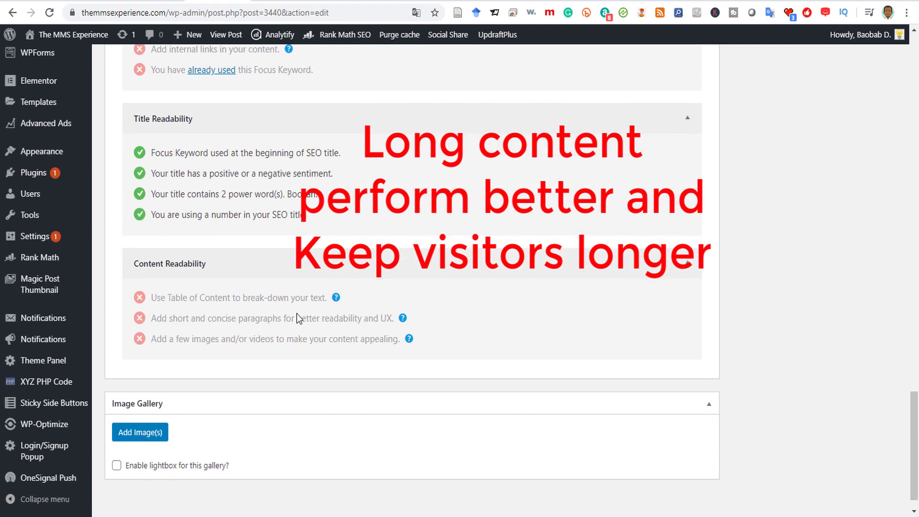
{"action": "scroll", "coordinate": [353, 284], "scroll_direction": "up", "scroll_amount": 10}
{"action": "scroll", "coordinate": [256, 423], "scroll_direction": "down", "scroll_amount": 8}
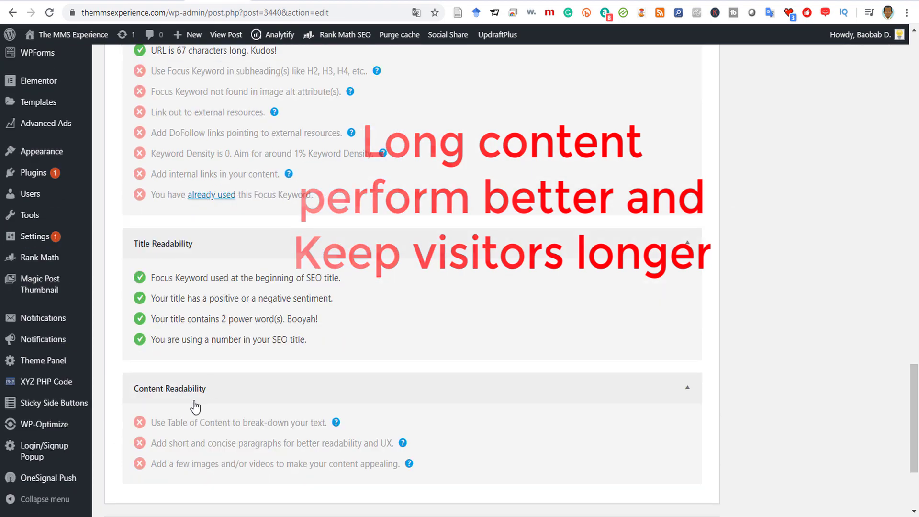
{"action": "scroll", "coordinate": [647, 207], "scroll_direction": "up", "scroll_amount": 18}
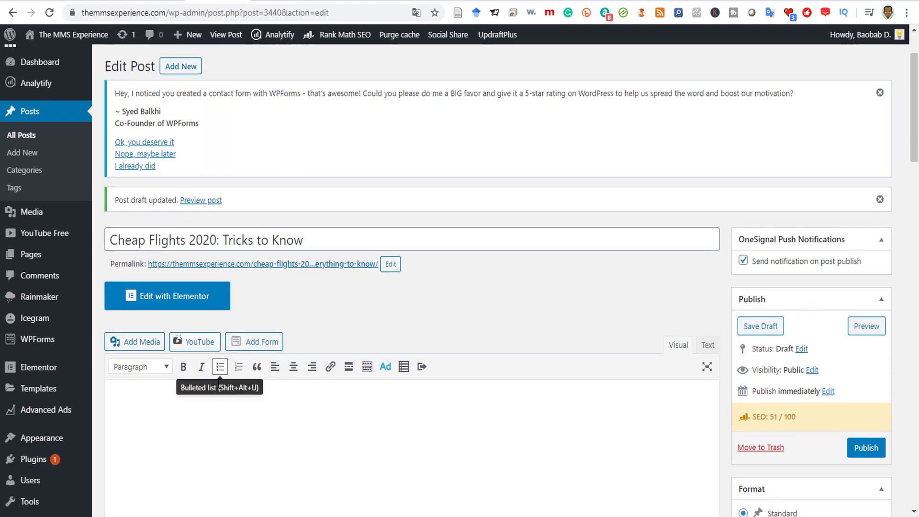
- Paste the cheap flights article text back into the empty post body
{"action": "scroll", "coordinate": [215, 410], "scroll_direction": "down", "scroll_amount": 4}
{"action": "left_click", "coordinate": [188, 250]}
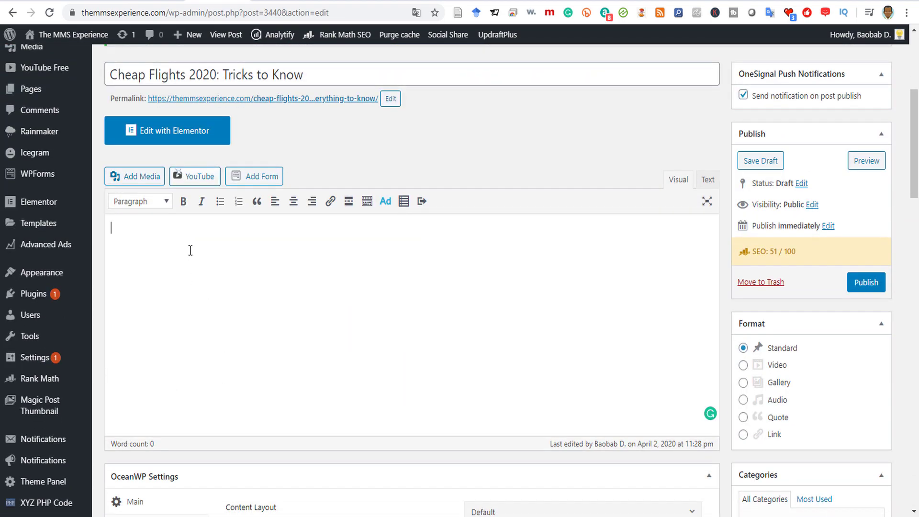
{"action": "key", "text": "ctrl+v"}
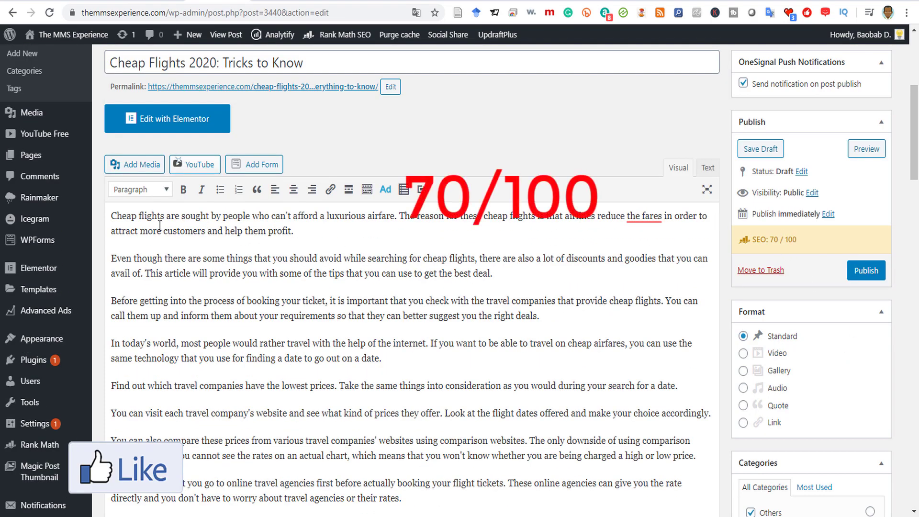
- Review where the focus keyword occurs in the restored article, its search preview, and the passed and failed Rank Math checks
{"action": "left_click_drag", "start_coordinate": [164, 217], "coordinate": [111, 216]}
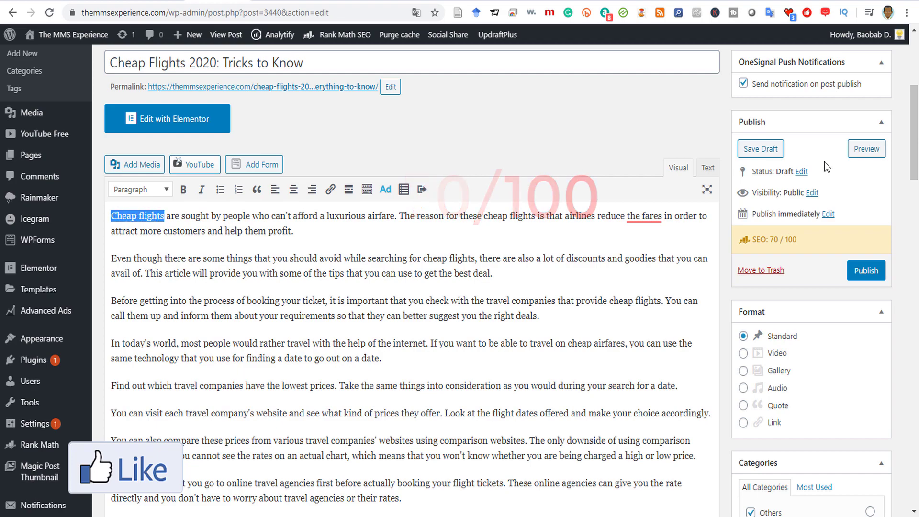
{"action": "left_click_drag", "start_coordinate": [914, 127], "coordinate": [916, 305]}
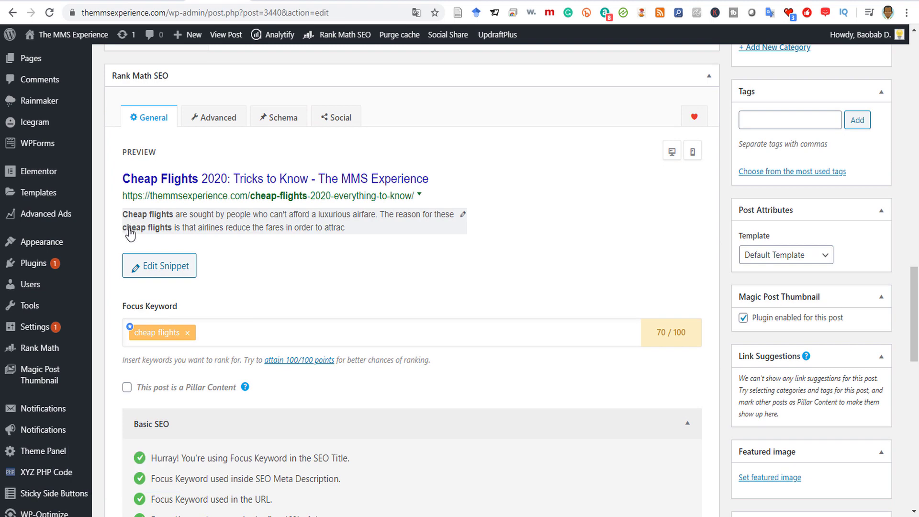
{"action": "scroll", "coordinate": [365, 252], "scroll_direction": "down", "scroll_amount": 5}
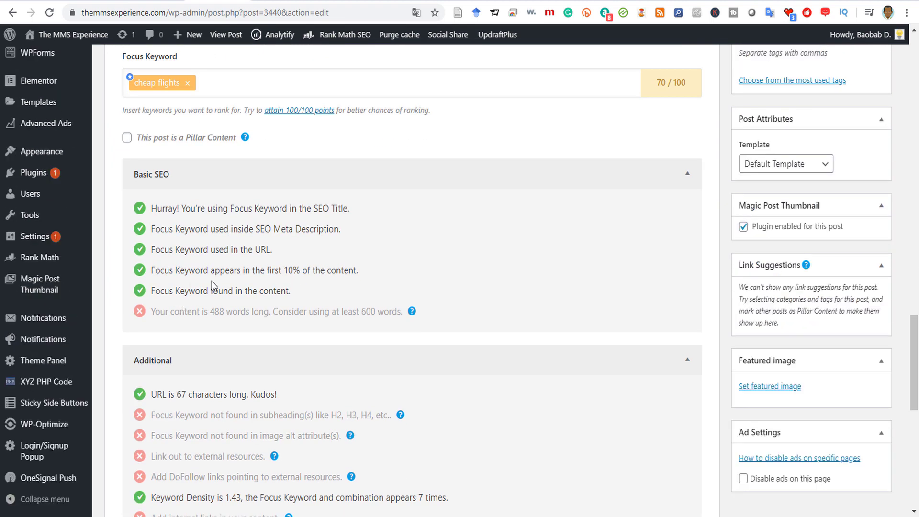
{"action": "left_click_drag", "start_coordinate": [153, 271], "coordinate": [363, 272]}
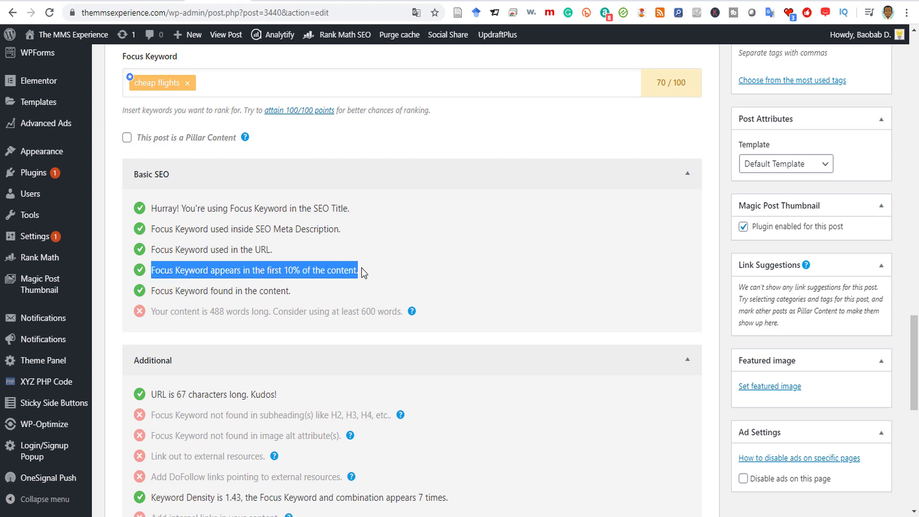
{"action": "left_click_drag", "start_coordinate": [289, 259], "coordinate": [155, 260]}
{"action": "left_click_drag", "start_coordinate": [367, 238], "coordinate": [168, 251]}
{"action": "triple_click", "coordinate": [237, 225]}
{"action": "scroll", "coordinate": [236, 224], "scroll_direction": "up", "scroll_amount": 5}
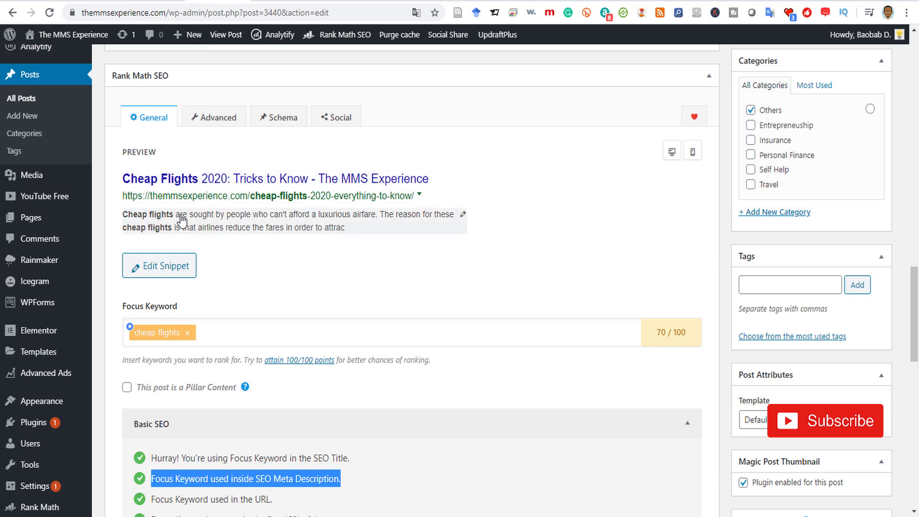
{"action": "scroll", "coordinate": [510, 293], "scroll_direction": "down", "scroll_amount": 9}
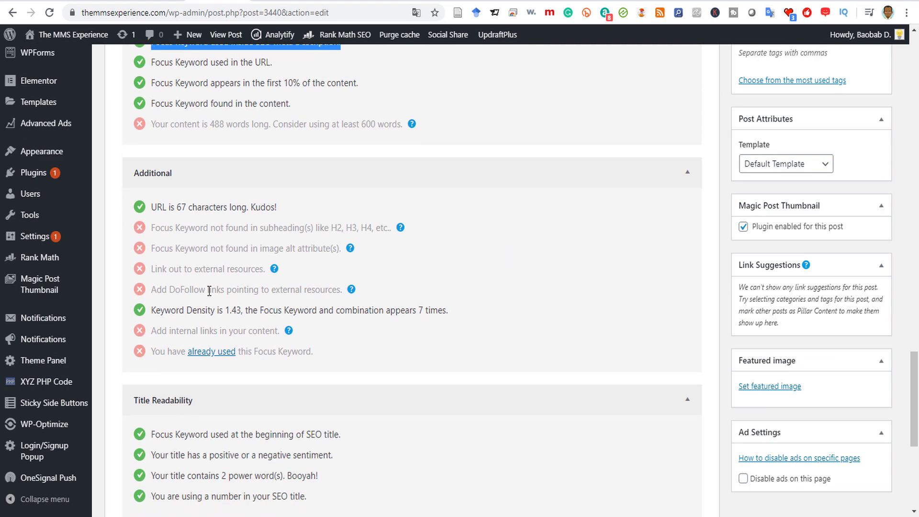
{"action": "left_click_drag", "start_coordinate": [267, 268], "coordinate": [156, 271]}
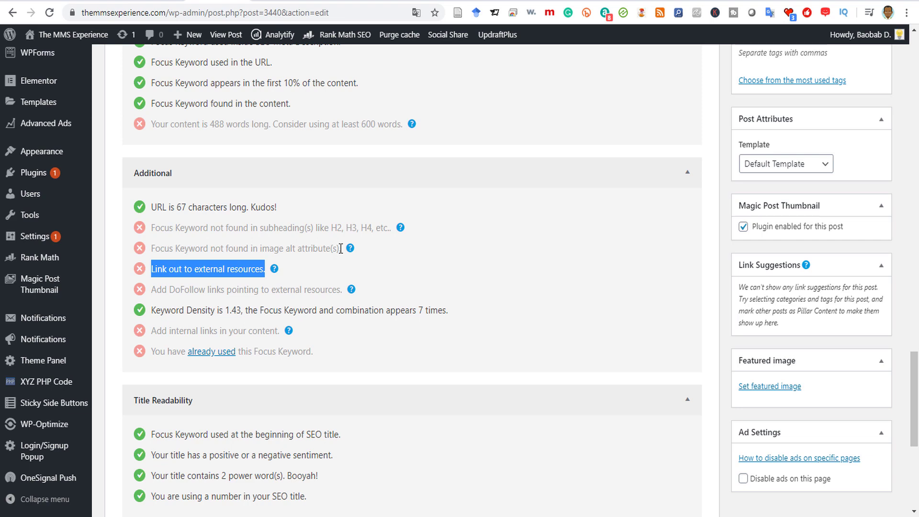
{"action": "left_click_drag", "start_coordinate": [340, 248], "coordinate": [161, 248]}
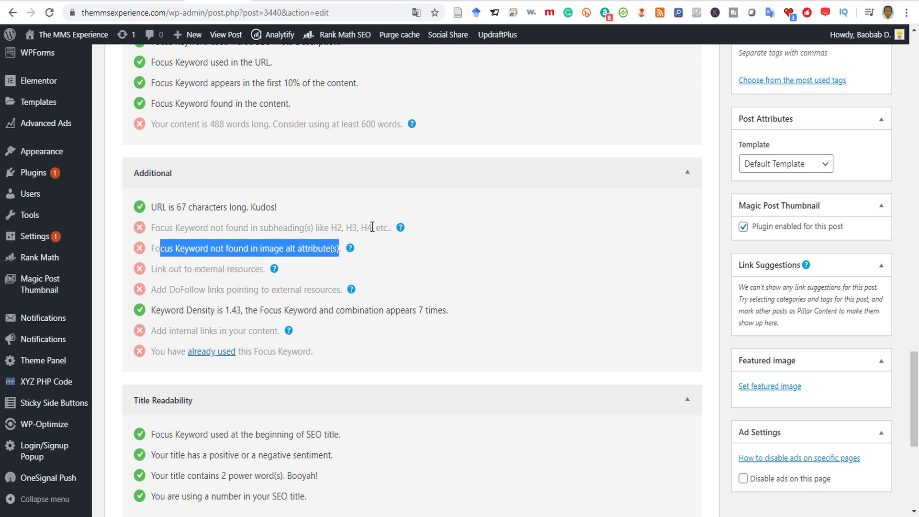
{"action": "left_click_drag", "start_coordinate": [373, 228], "coordinate": [192, 227]}
{"action": "scroll", "coordinate": [436, 201], "scroll_direction": "down", "scroll_amount": 5}
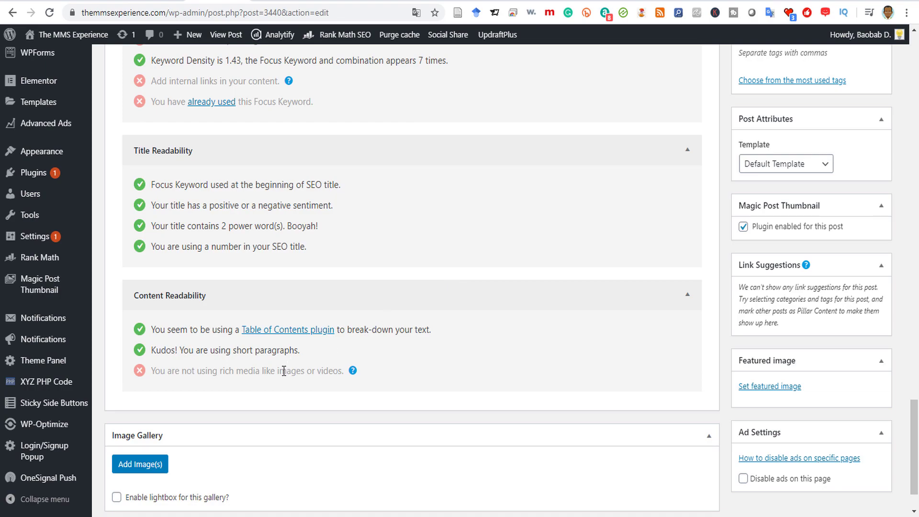
- Add the line "Cheap Flights: Overview" below the article's second introductory paragraph
{"action": "left_click_drag", "start_coordinate": [284, 371], "coordinate": [224, 371]}
{"action": "left_click_drag", "start_coordinate": [915, 413], "coordinate": [916, 62]}
{"action": "scroll", "coordinate": [565, 196], "scroll_direction": "down", "scroll_amount": 1}
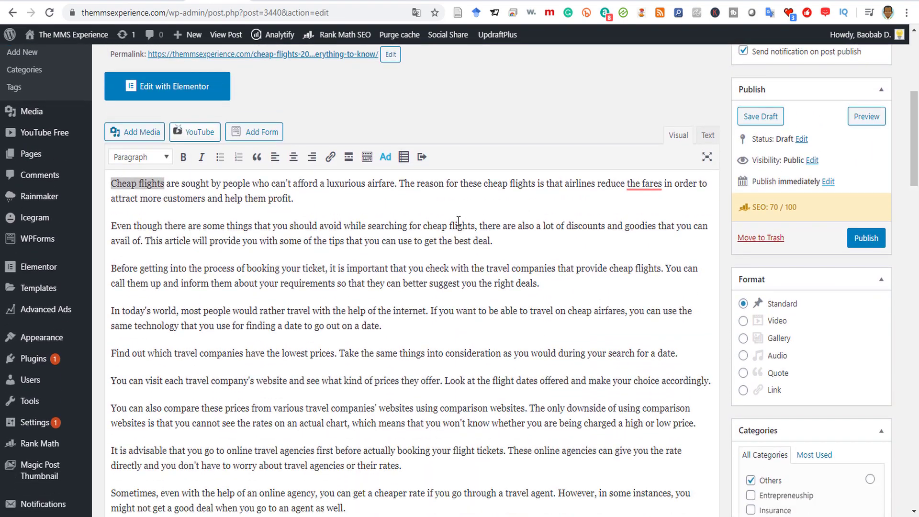
{"action": "left_click", "coordinate": [566, 244]}
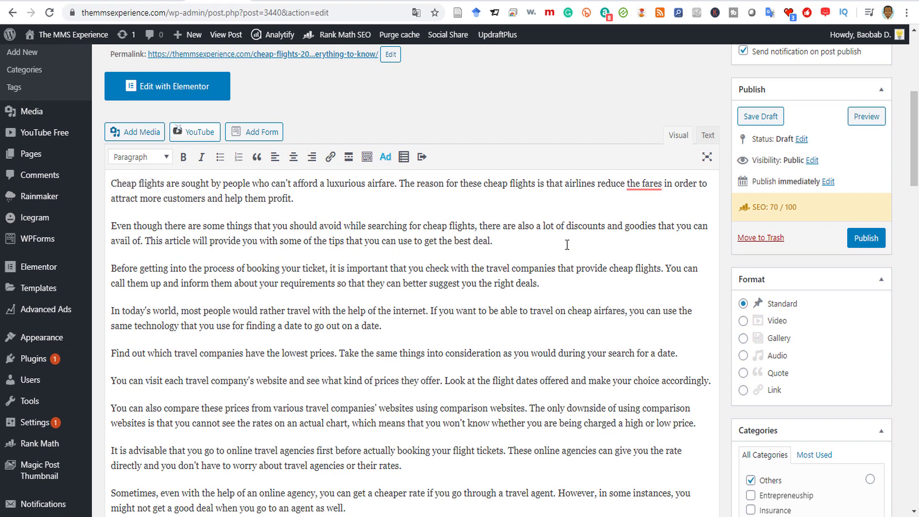
{"action": "key", "text": "Return"}
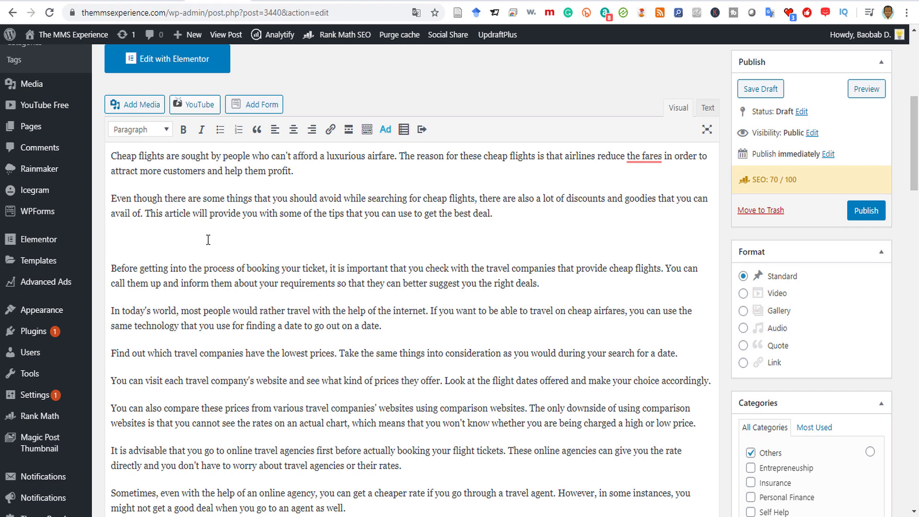
{"action": "type", "text": "Cheap Flights: Overview"}
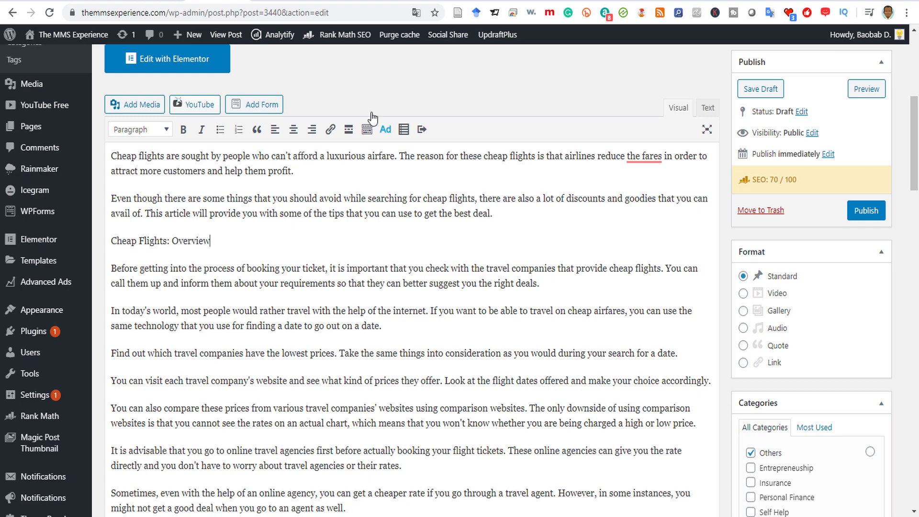
- Format the "Cheap Flights: Overview" line as Heading 2 and check the post's SEO score
{"action": "left_click_drag", "start_coordinate": [244, 243], "coordinate": [106, 240]}
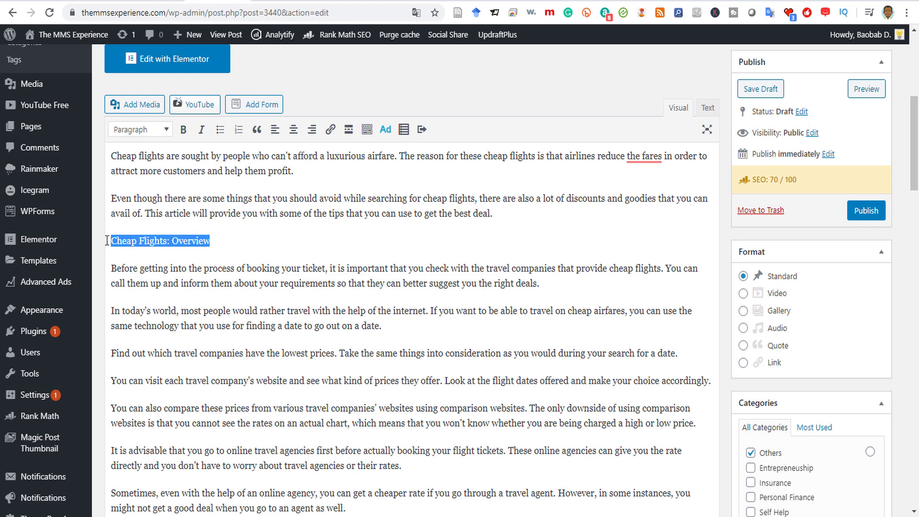
{"action": "left_click", "coordinate": [158, 134]}
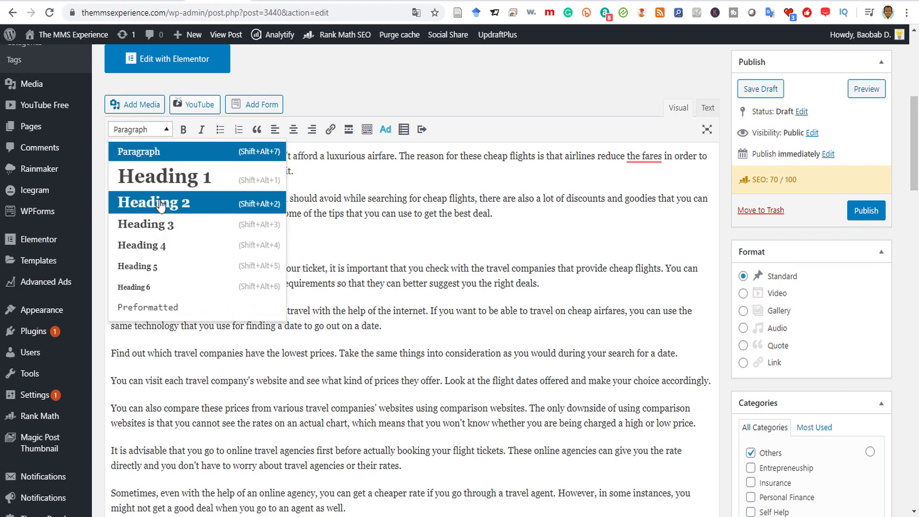
{"action": "left_click", "coordinate": [158, 203]}
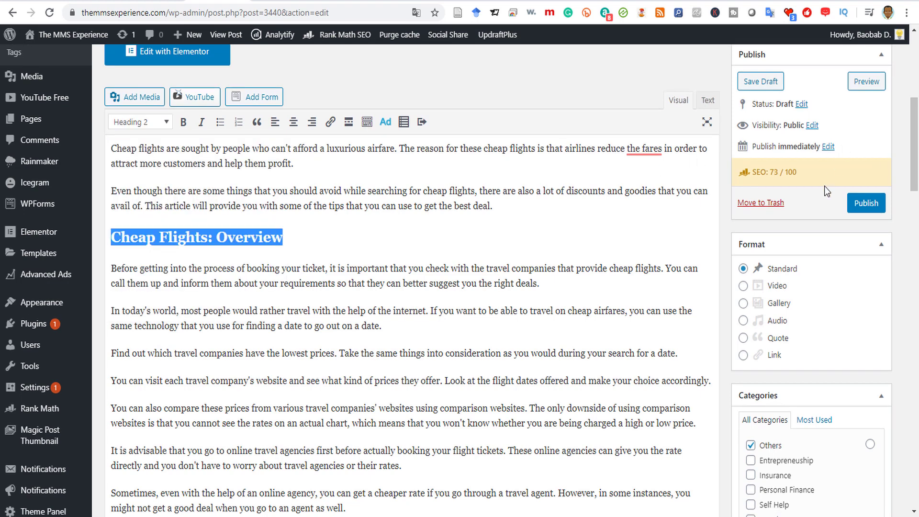
{"action": "left_click_drag", "start_coordinate": [798, 173], "coordinate": [769, 174]}
{"action": "left_click", "coordinate": [406, 249]}
- Add the line "Best Travel Companies for Cheap Flights" below the paragraph beginning "In today's world"
{"action": "scroll", "coordinate": [411, 253], "scroll_direction": "down", "scroll_amount": 8}
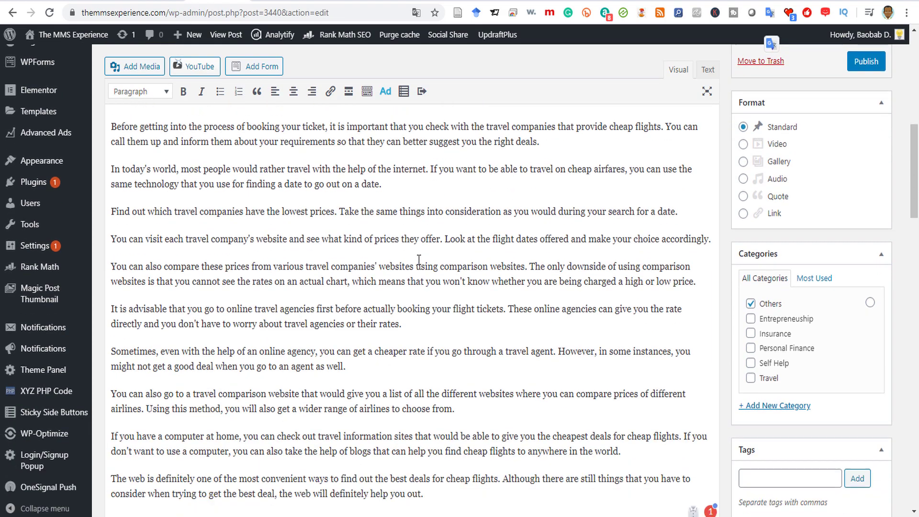
{"action": "scroll", "coordinate": [418, 261], "scroll_direction": "up", "scroll_amount": 8}
{"action": "scroll", "coordinate": [417, 260], "scroll_direction": "down", "scroll_amount": 4}
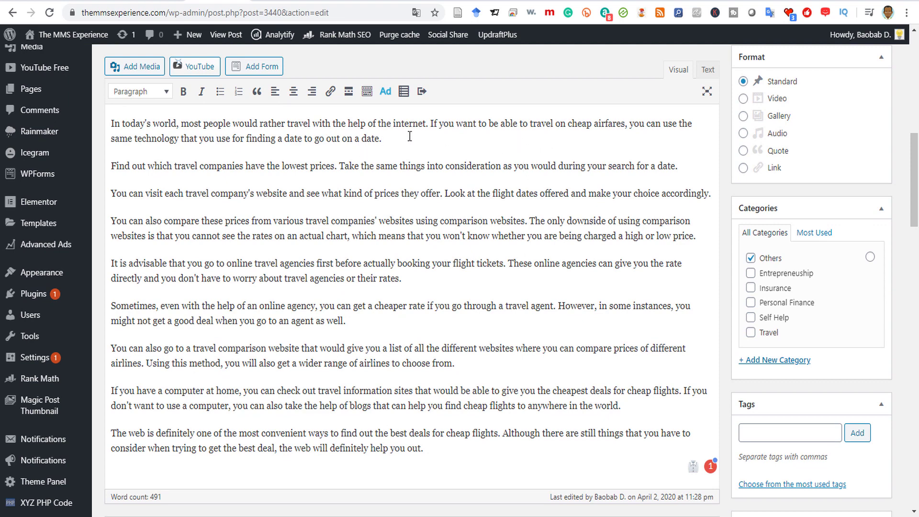
{"action": "key", "text": "Return"}
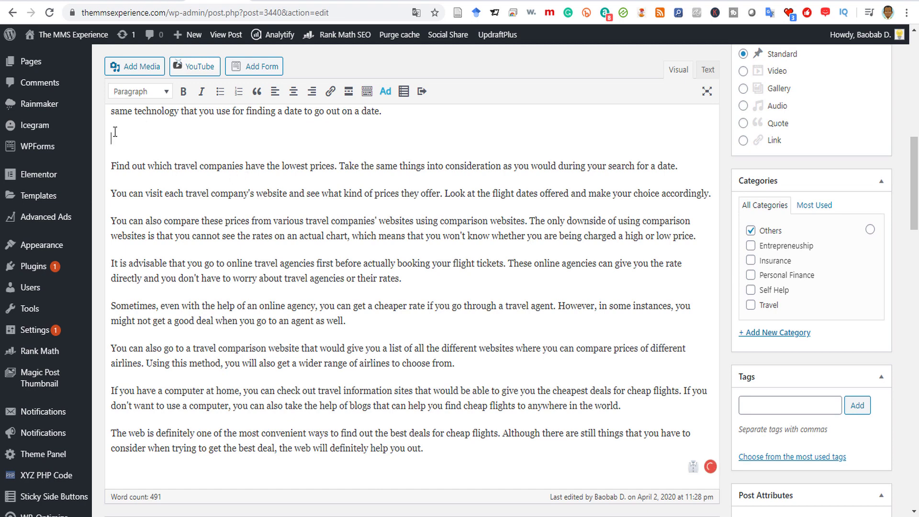
{"action": "type", "text": "Best Travel Comp"}
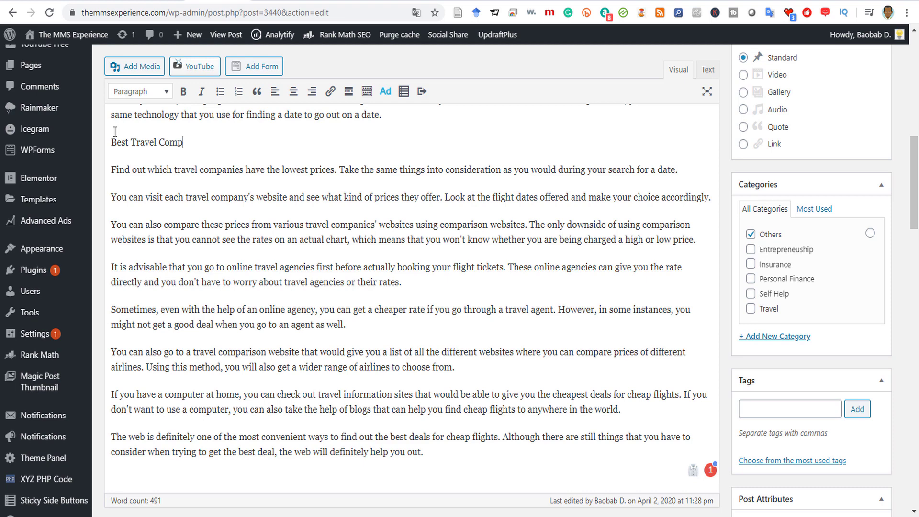
{"action": "type", "text": "anies for Cheap Flights"}
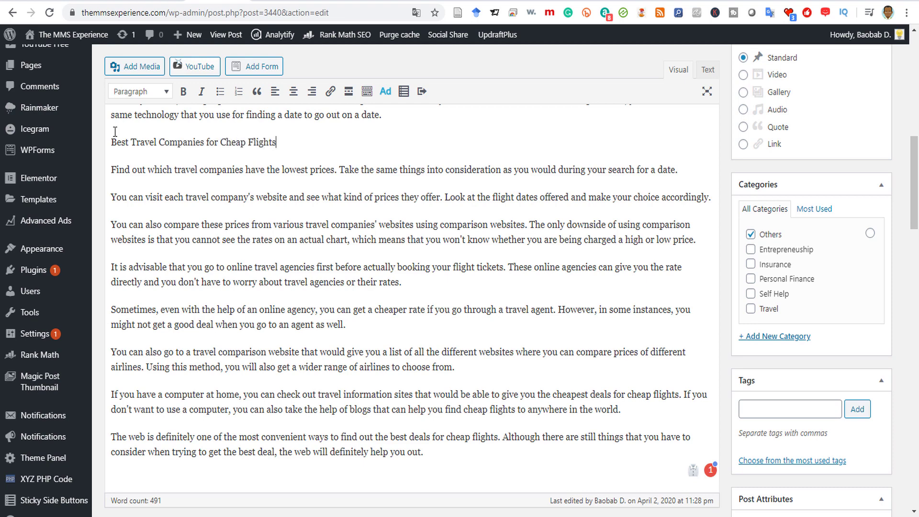
- Format the "Best Travel Companies for Cheap Flights" line as Heading 2
{"action": "left_click_drag", "start_coordinate": [317, 140], "coordinate": [109, 138]}
{"action": "left_click", "coordinate": [139, 91]}
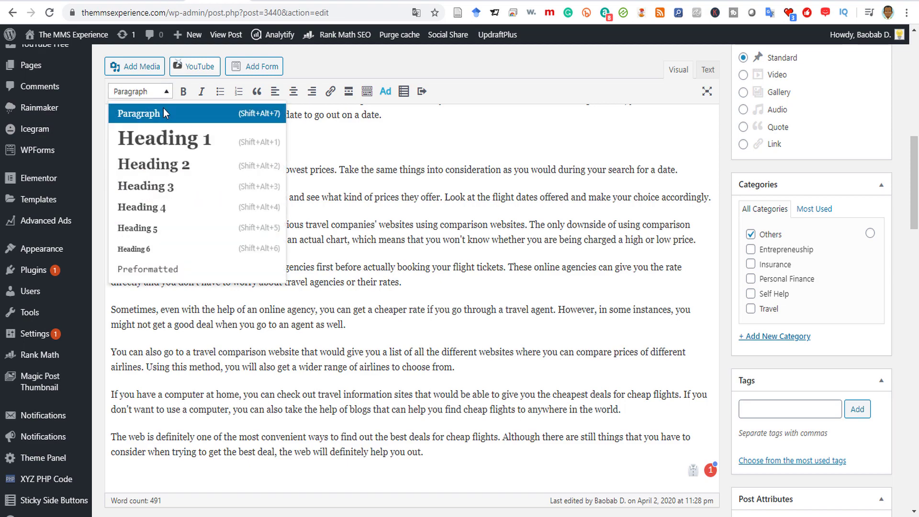
{"action": "left_click", "coordinate": [153, 166]}
{"action": "left_click", "coordinate": [396, 239]}
{"action": "scroll", "coordinate": [411, 258], "scroll_direction": "up", "scroll_amount": 5}
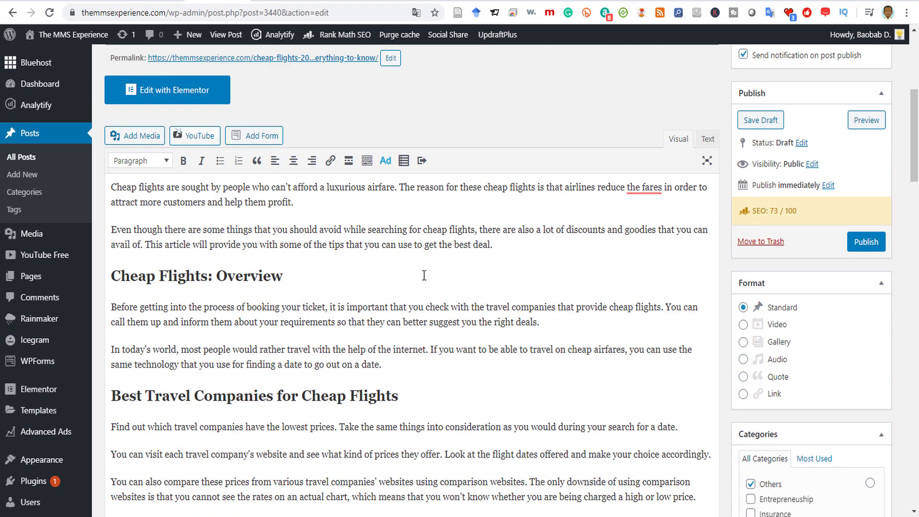
{"action": "scroll", "coordinate": [276, 316], "scroll_direction": "up", "scroll_amount": 3}
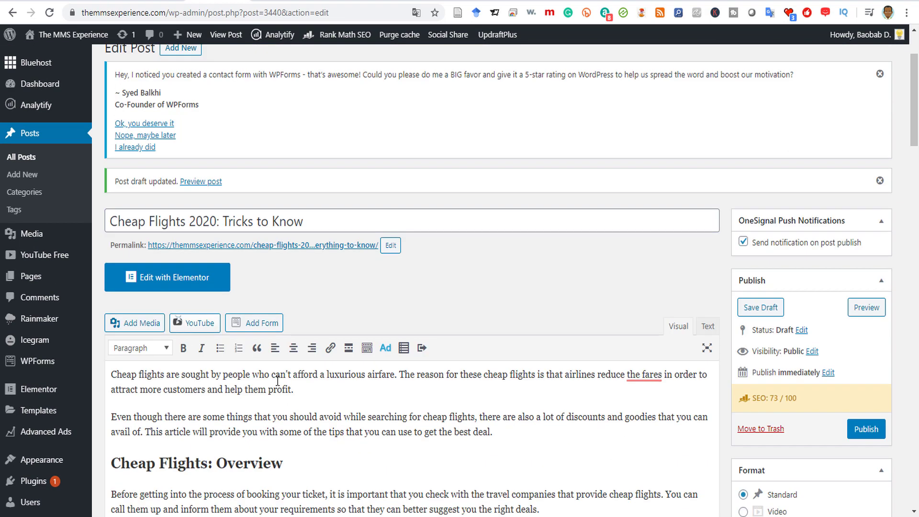
- Insert an empty paragraph directly below the "Cheap Flights: Overview" heading
{"action": "scroll", "coordinate": [168, 224], "scroll_direction": "down", "scroll_amount": 5}
{"action": "left_click", "coordinate": [142, 209]}
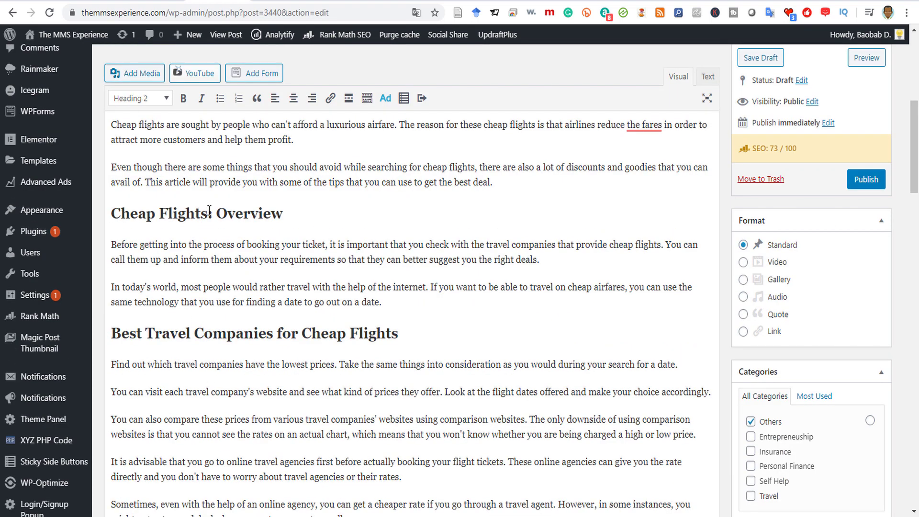
{"action": "left_click_drag", "start_coordinate": [208, 213], "coordinate": [111, 213]}
{"action": "left_click", "coordinate": [208, 233]}
{"action": "left_click", "coordinate": [306, 213]}
{"action": "key", "text": "Return"}
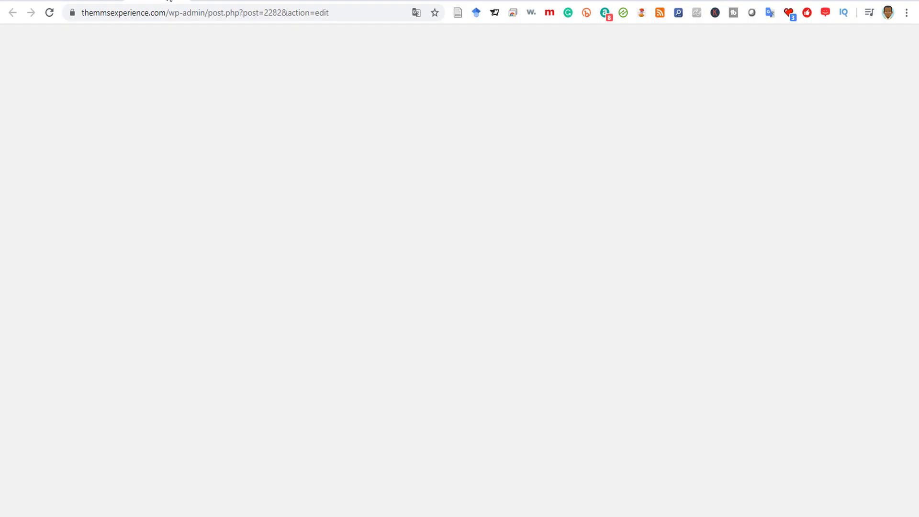
- Look through the published flights article in its post editor for its headings, images and embedded video
{"action": "scroll", "coordinate": [414, 244], "scroll_direction": "up", "scroll_amount": 20}
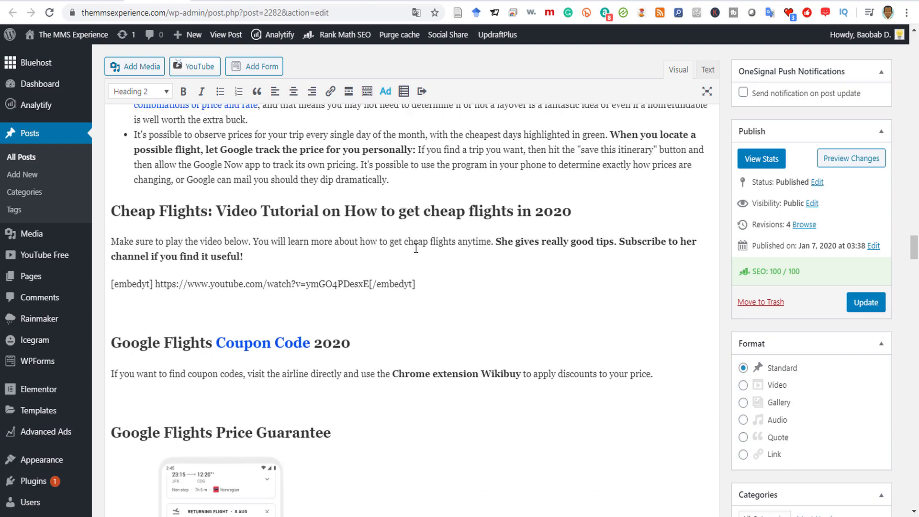
{"action": "scroll", "coordinate": [417, 254], "scroll_direction": "up", "scroll_amount": 10}
{"action": "scroll", "coordinate": [416, 254], "scroll_direction": "down", "scroll_amount": 18}
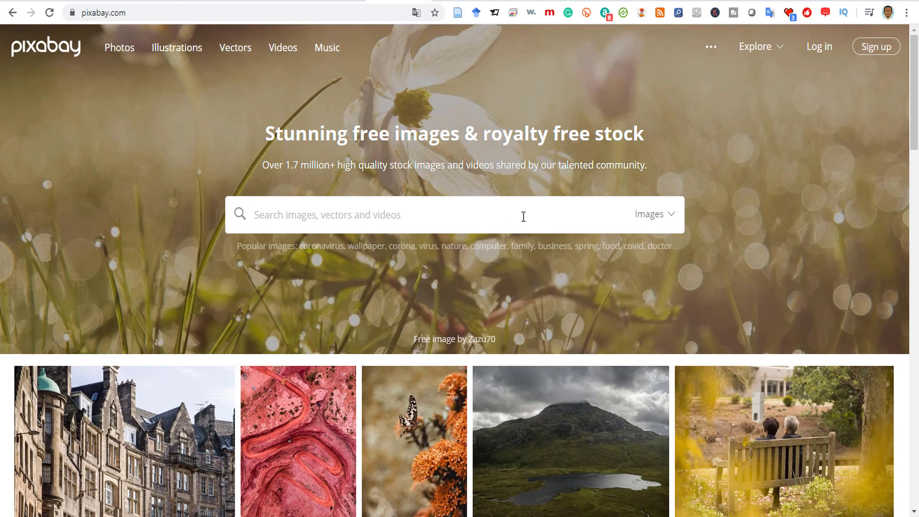
- Search Pixabay for "cheap flights" images and look through the results
{"action": "left_click", "coordinate": [366, 205]}
{"action": "type", "text": "cheap "}
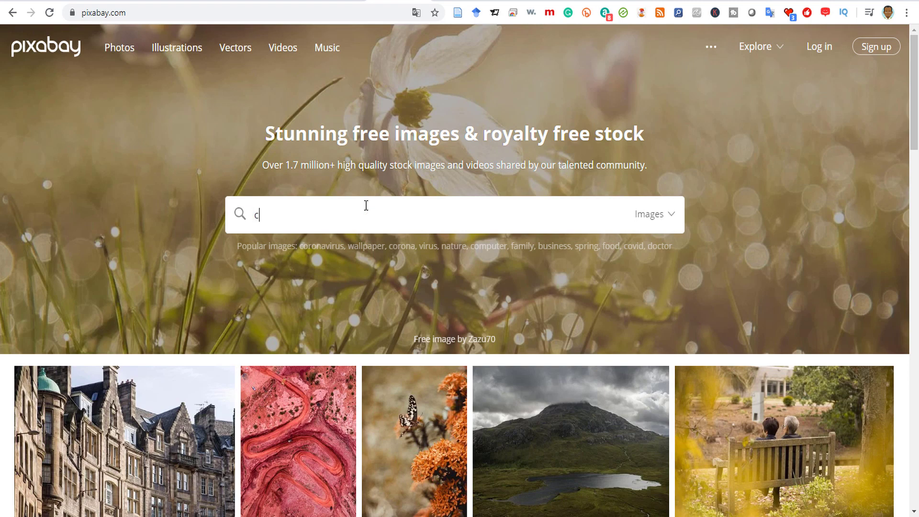
{"action": "type", "text": "flights"}
{"action": "key", "text": "Return"}
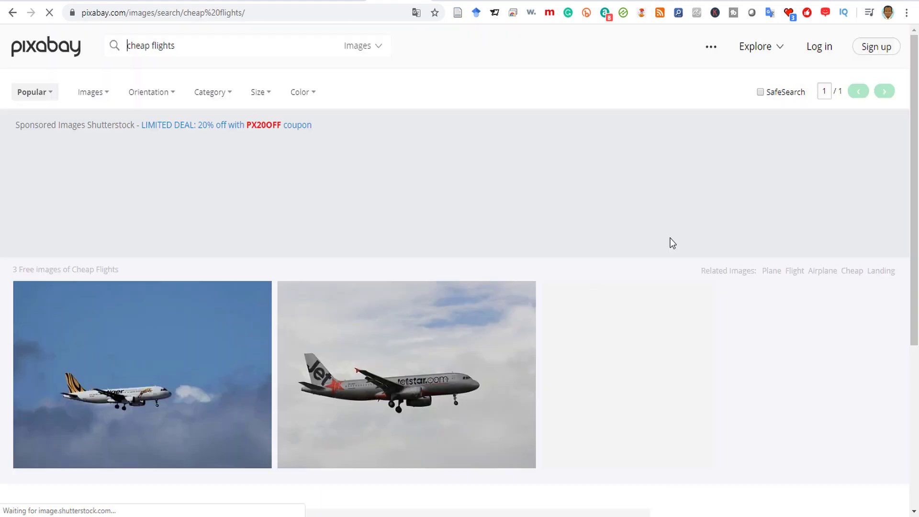
{"action": "scroll", "coordinate": [496, 319], "scroll_direction": "down", "scroll_amount": 4}
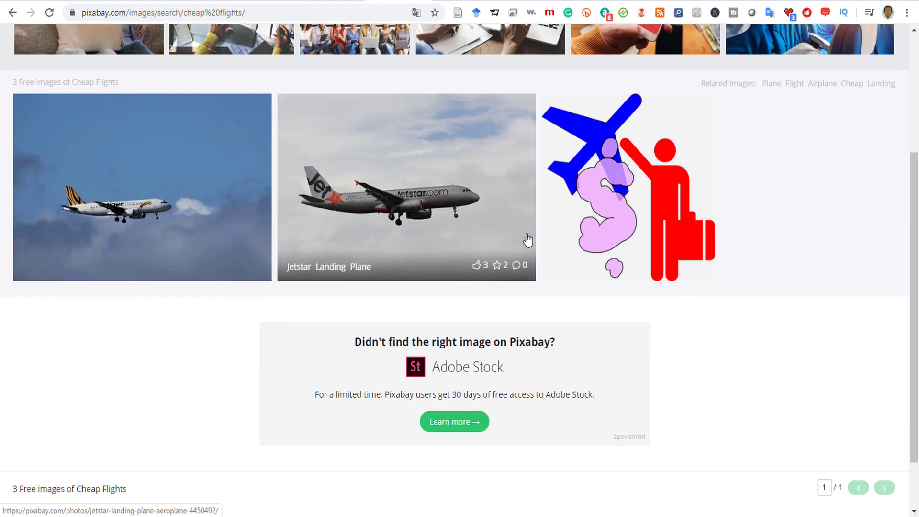
{"action": "scroll", "coordinate": [222, 382], "scroll_direction": "up", "scroll_amount": 4}
{"action": "scroll", "coordinate": [279, 291], "scroll_direction": "down", "scroll_amount": 3}
{"action": "scroll", "coordinate": [261, 259], "scroll_direction": "up", "scroll_amount": 3}
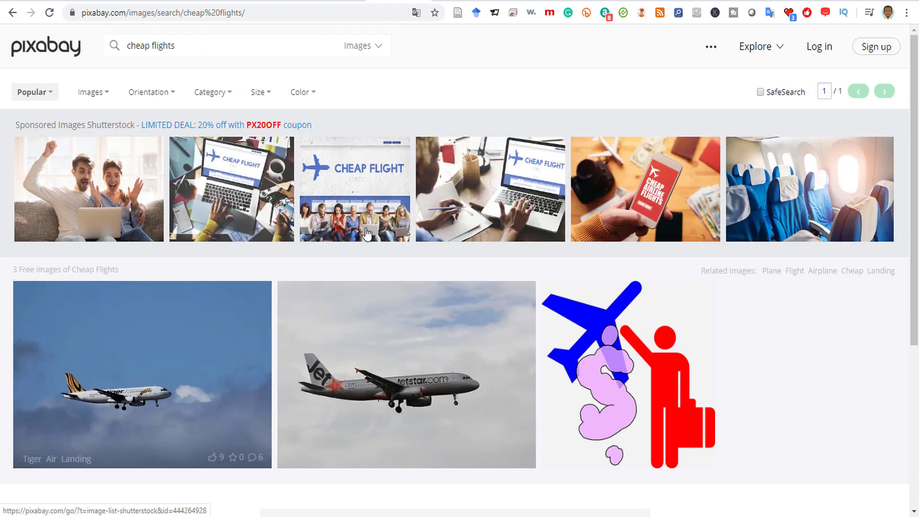
{"action": "scroll", "coordinate": [108, 340], "scroll_direction": "down", "scroll_amount": 3}
{"action": "scroll", "coordinate": [183, 235], "scroll_direction": "up", "scroll_amount": 3}
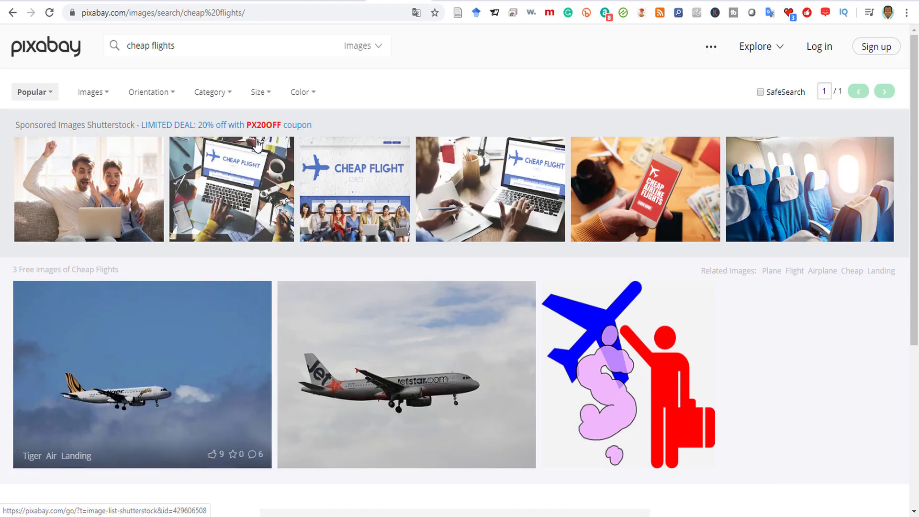
- Search Pixabay for "airplaines" and open the Aegean airplane photo with the blue sky to check its license
{"action": "left_click_drag", "start_coordinate": [191, 47], "coordinate": [89, 49]}
{"action": "type", "text": "a"}
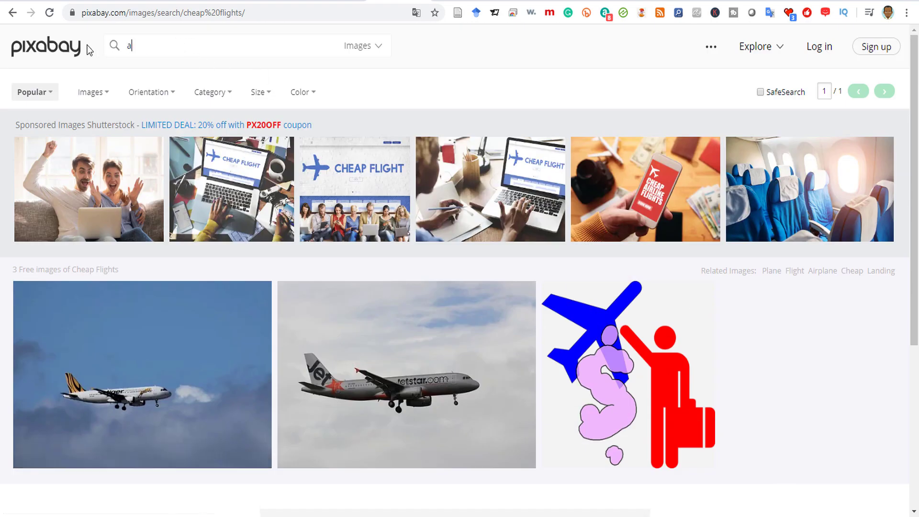
{"action": "type", "text": "irplaines"}
{"action": "key", "text": "Return"}
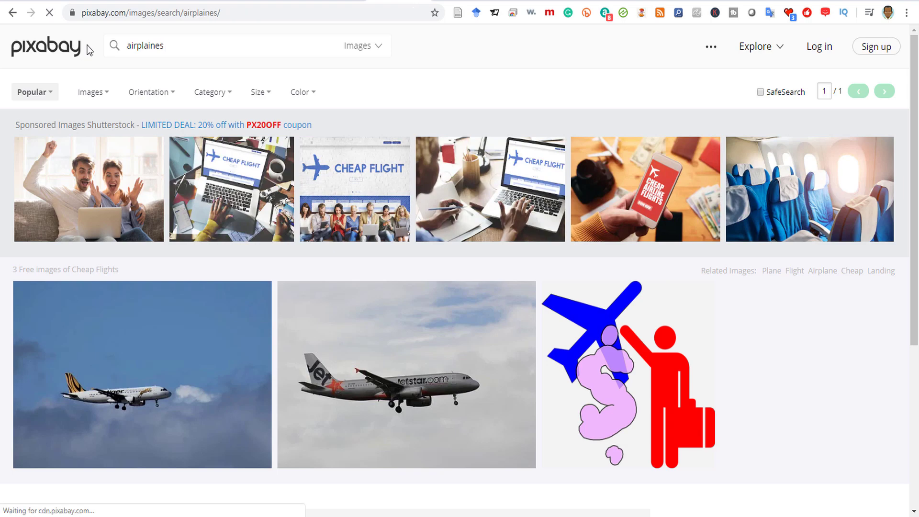
{"action": "scroll", "coordinate": [408, 184], "scroll_direction": "down", "scroll_amount": 3}
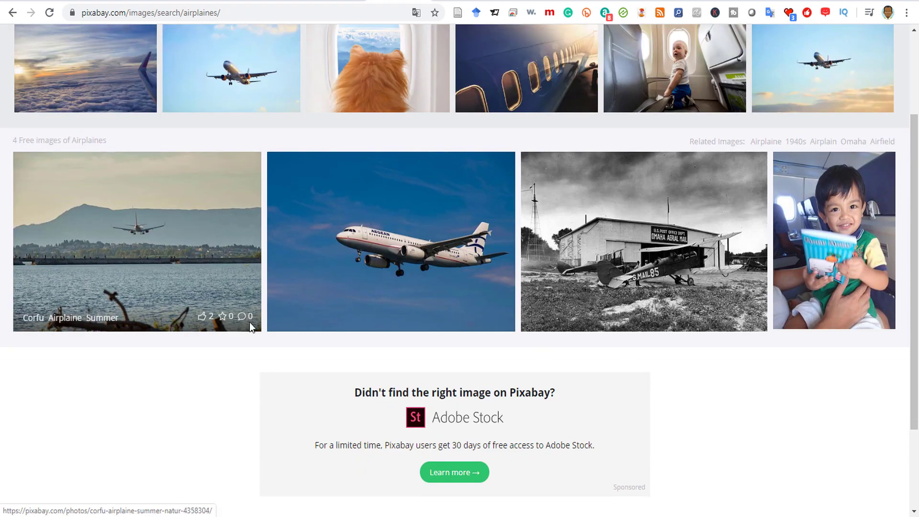
{"action": "scroll", "coordinate": [249, 322], "scroll_direction": "down", "scroll_amount": 2}
{"action": "scroll", "coordinate": [422, 310], "scroll_direction": "up", "scroll_amount": 4}
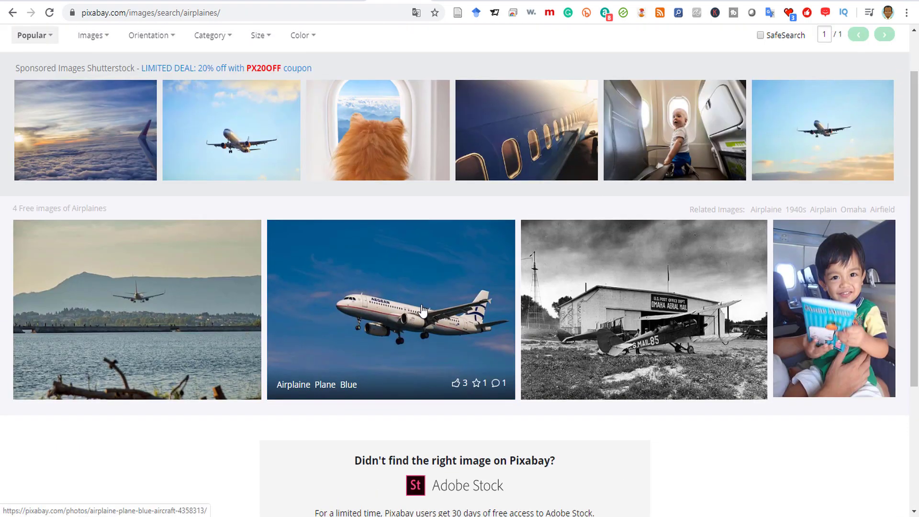
{"action": "left_click", "coordinate": [423, 310]}
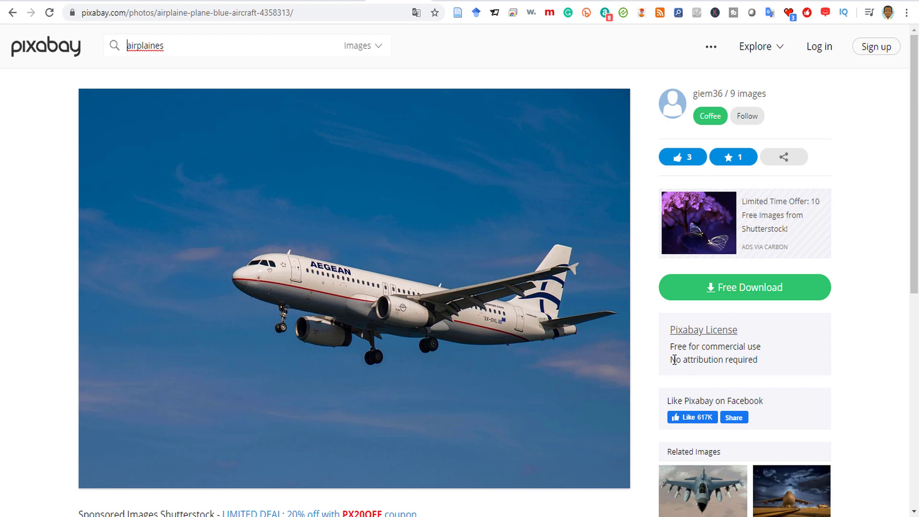
{"action": "left_click_drag", "start_coordinate": [675, 359], "coordinate": [770, 363]}
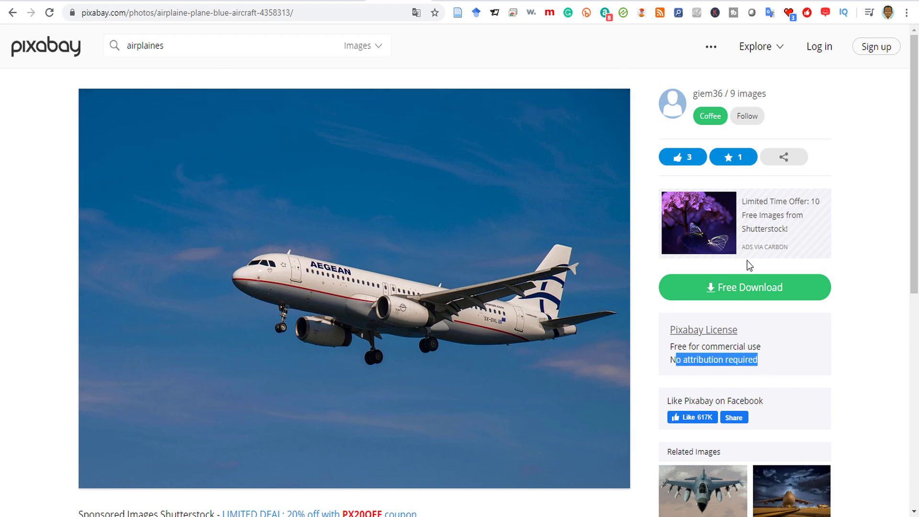
- Inspect the Aegean airplane photo in the page's source and copy its img element
{"action": "right_click", "coordinate": [277, 203]}
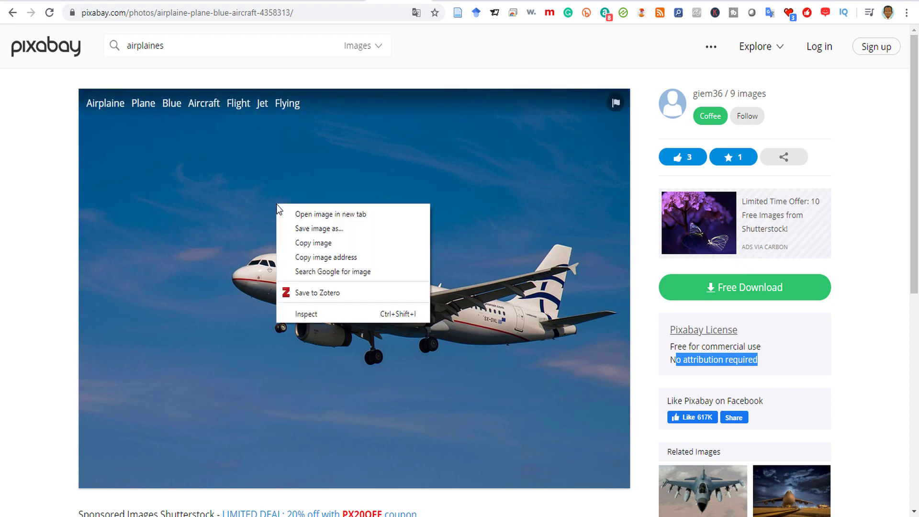
{"action": "left_click", "coordinate": [329, 314]}
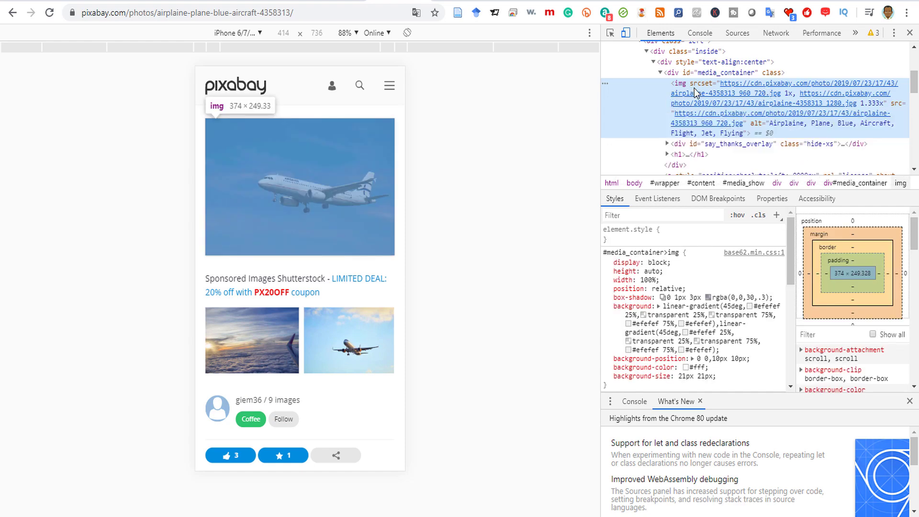
{"action": "right_click", "coordinate": [664, 101]}
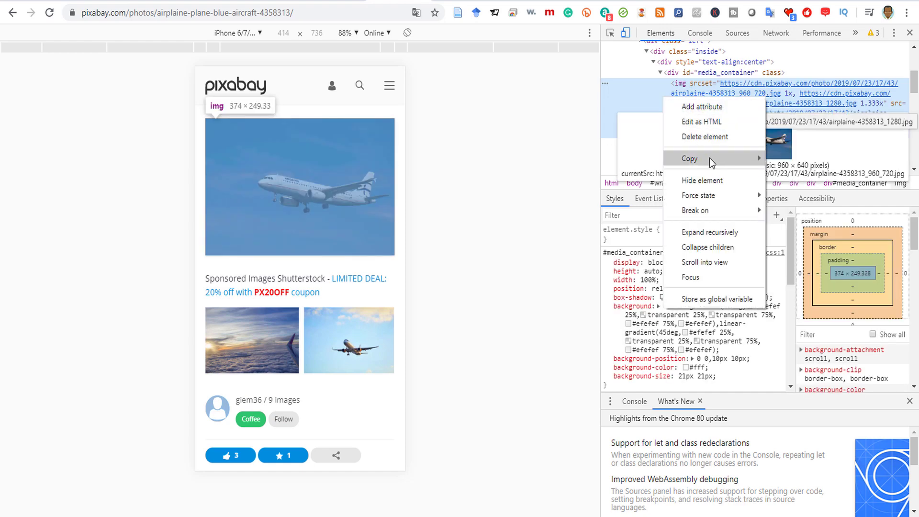
{"action": "mouse_move", "coordinate": [708, 159]}
{"action": "left_click", "coordinate": [803, 211]}
- Back in the WordPress post, paste the copied airplane img element into the HTML below the "Cheap Flights: Overview" heading and return to the visual view
{"action": "left_click", "coordinate": [218, 1]}
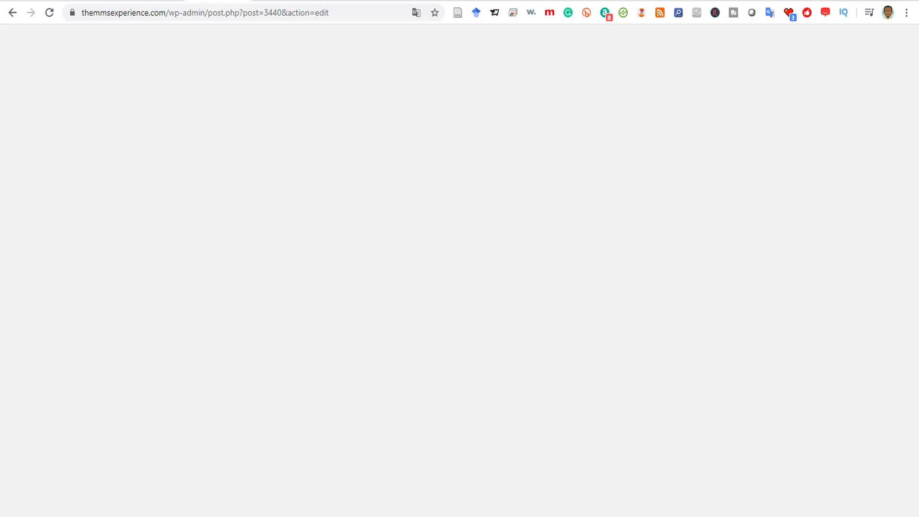
{"action": "left_click", "coordinate": [202, 207]}
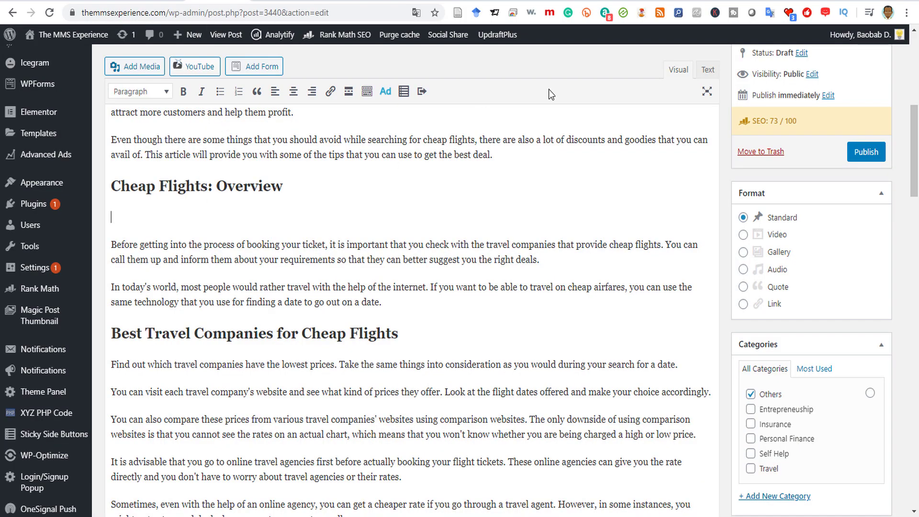
{"action": "left_click", "coordinate": [709, 70]}
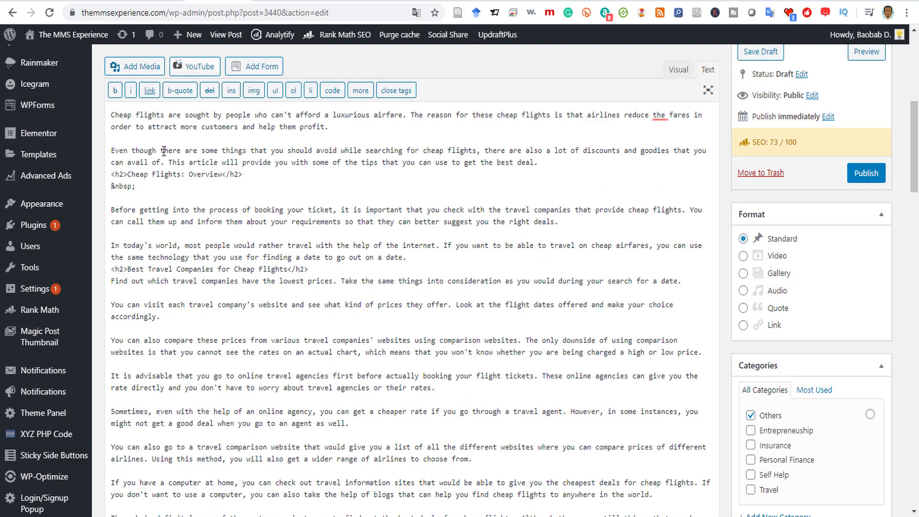
{"action": "key", "text": "ctrl+v"}
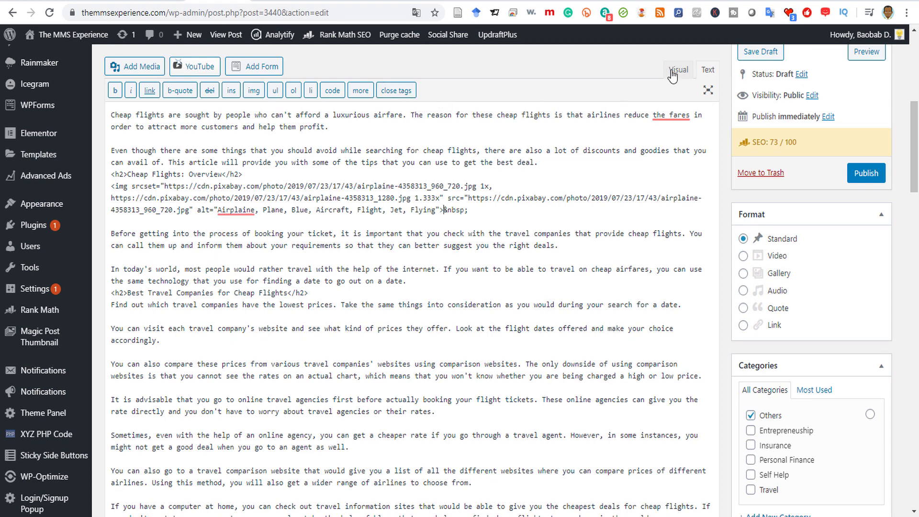
{"action": "left_click", "coordinate": [677, 72]}
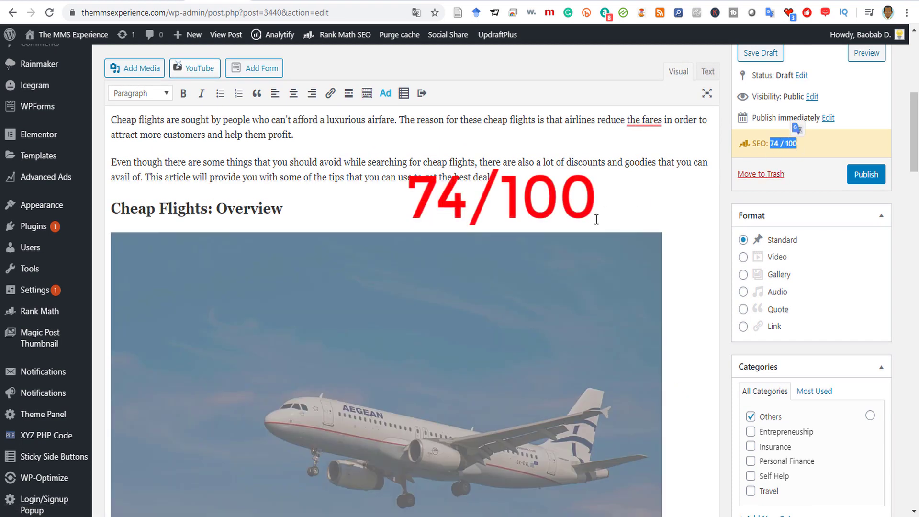
- Shrink the airplane image to about half its width and center it below the "Cheap Flights: Overview" heading
{"action": "scroll", "coordinate": [513, 230], "scroll_direction": "down", "scroll_amount": 4}
{"action": "left_click_drag", "start_coordinate": [662, 444], "coordinate": [406, 230]}
{"action": "scroll", "coordinate": [253, 287], "scroll_direction": "up", "scroll_amount": 4}
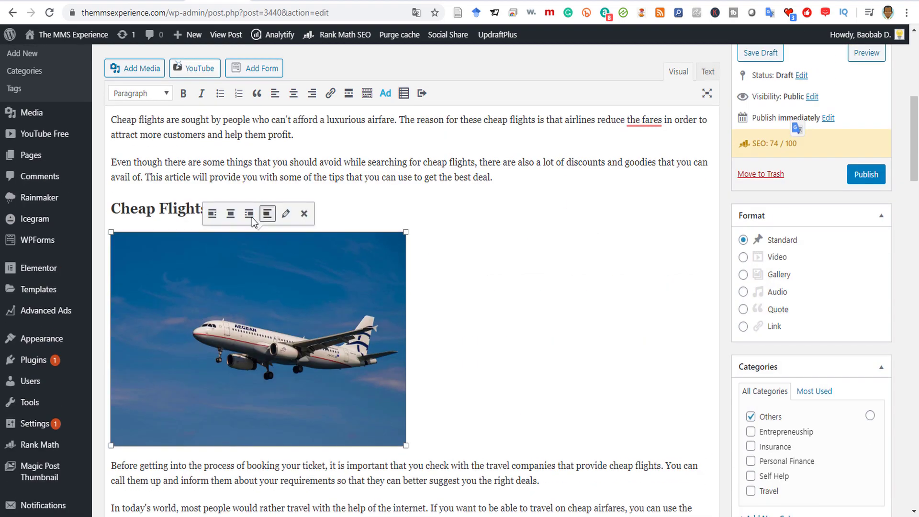
{"action": "left_click", "coordinate": [211, 214]}
{"action": "left_click", "coordinate": [230, 214]}
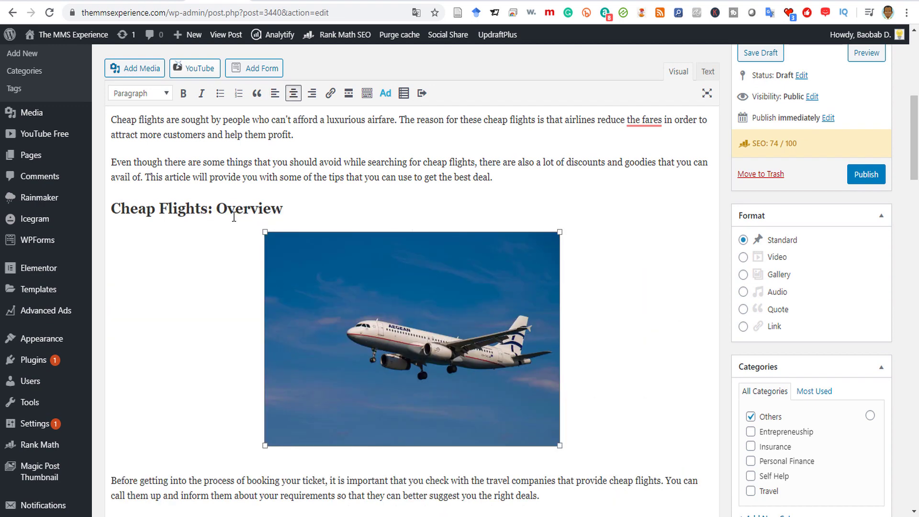
{"action": "left_click", "coordinate": [402, 213]}
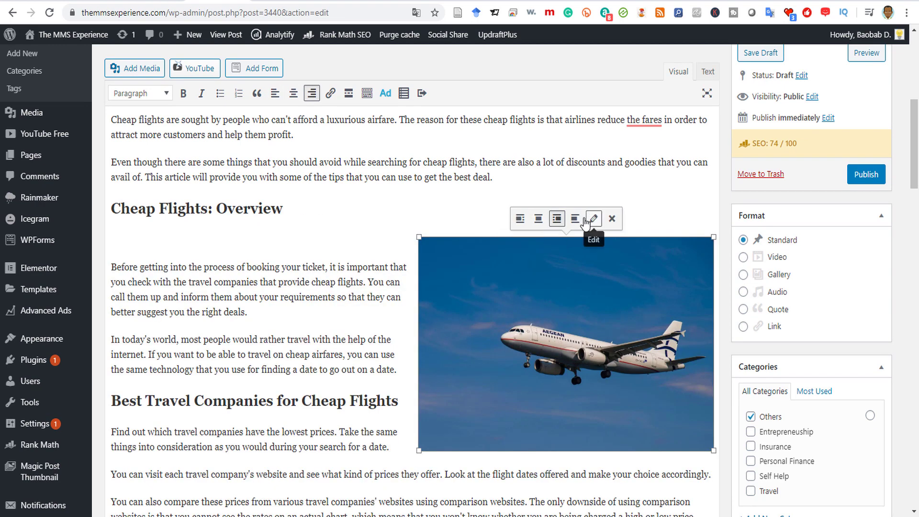
{"action": "left_click", "coordinate": [540, 219]}
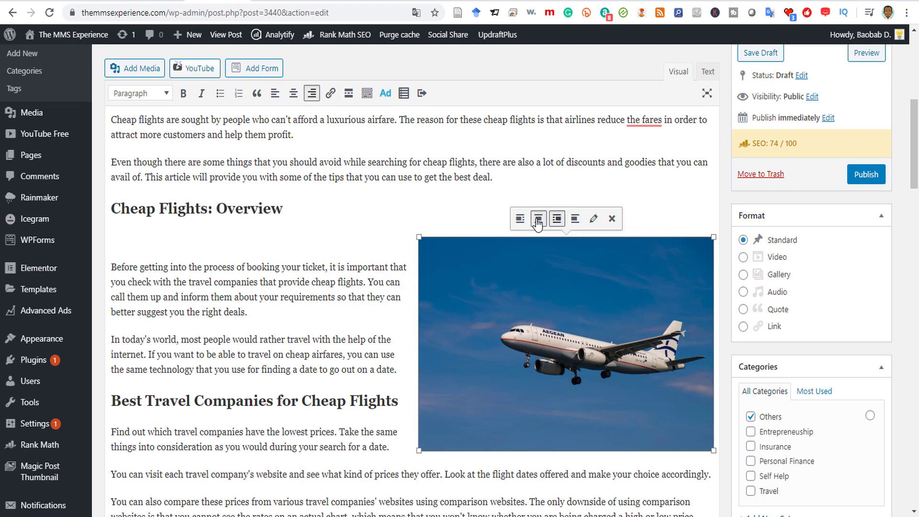
- Add the Heading 2 "Best Tutorial on Cheap Flights" after the paragraph about travel agents, with an empty paragraph below it
{"action": "scroll", "coordinate": [381, 245], "scroll_direction": "down", "scroll_amount": 12}
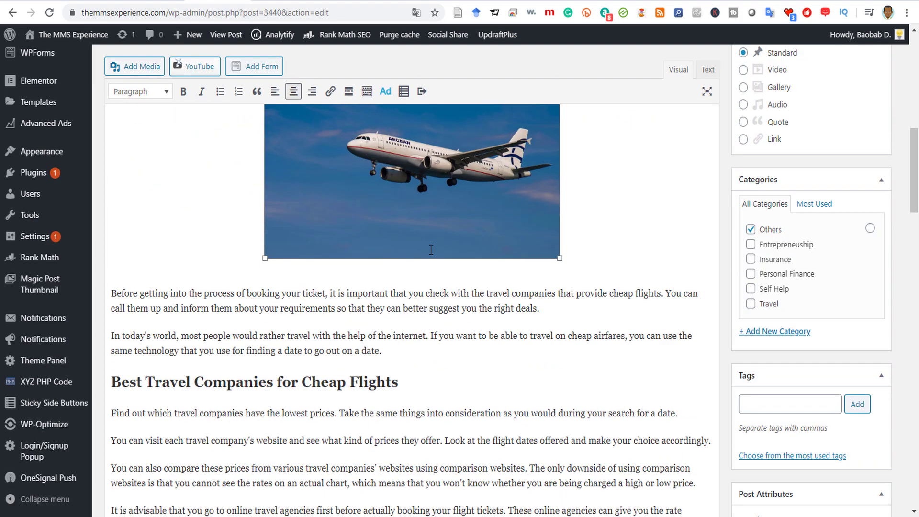
{"action": "scroll", "coordinate": [282, 246], "scroll_direction": "up", "scroll_amount": 2}
{"action": "scroll", "coordinate": [283, 246], "scroll_direction": "up", "scroll_amount": 3}
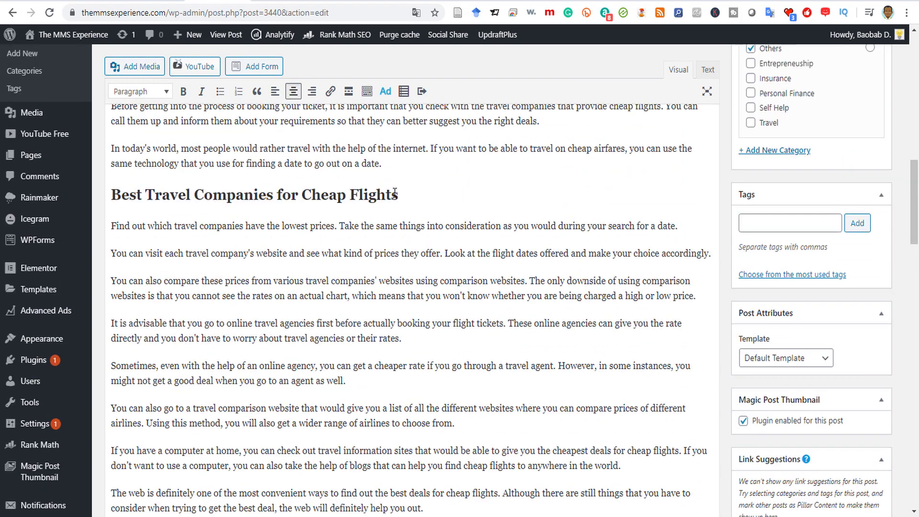
{"action": "left_click", "coordinate": [390, 380]}
{"action": "key", "text": "Return"}
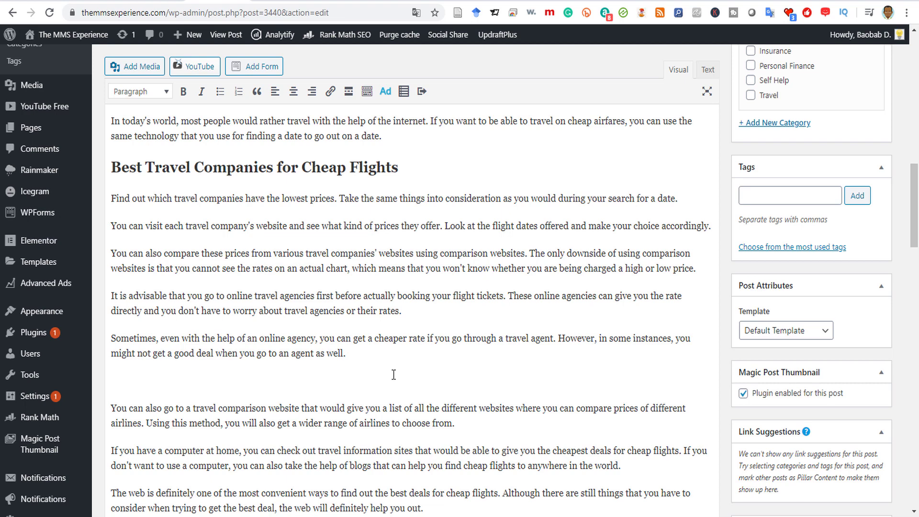
{"action": "type", "text": "Best Tutorial on Cheap F"}
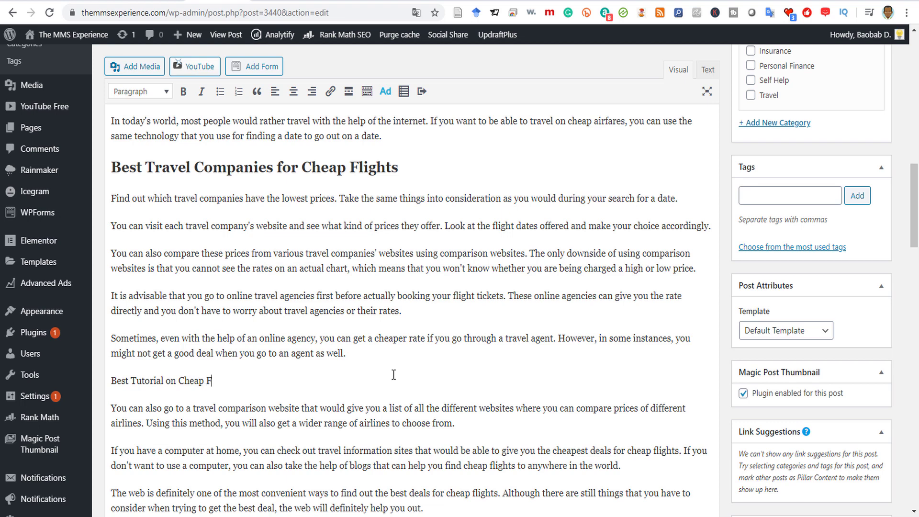
{"action": "type", "text": "lights"}
{"action": "left_click_drag", "start_coordinate": [237, 380], "coordinate": [111, 380]}
{"action": "left_click", "coordinate": [140, 91]}
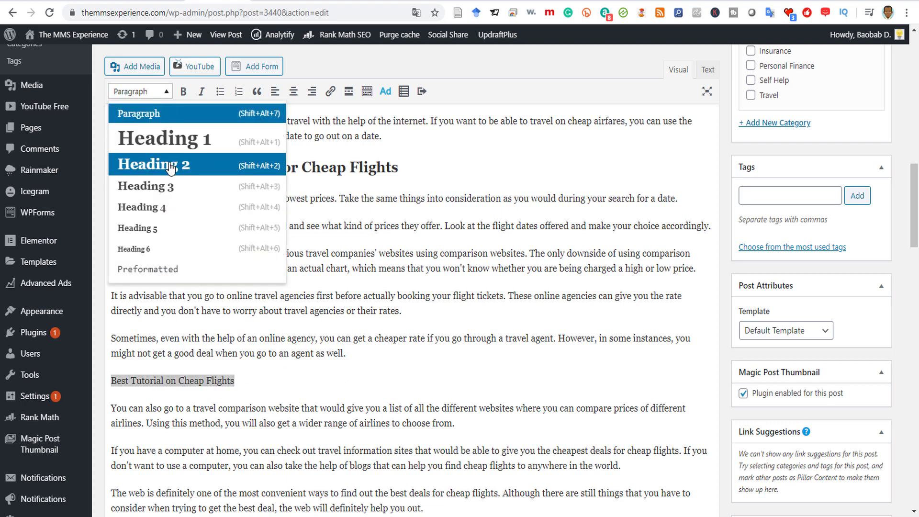
{"action": "left_click", "coordinate": [171, 165]}
{"action": "left_click", "coordinate": [339, 378]}
{"action": "key", "text": "Return"}
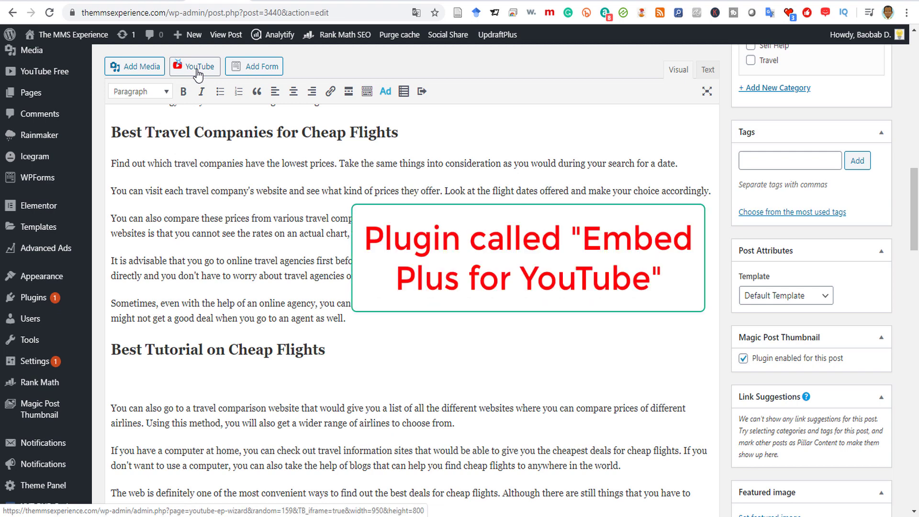
- Search the YouTube embed wizard's single-video option for "how to get Cheap flights"
{"action": "left_click_drag", "start_coordinate": [197, 75], "coordinate": [235, 132]}
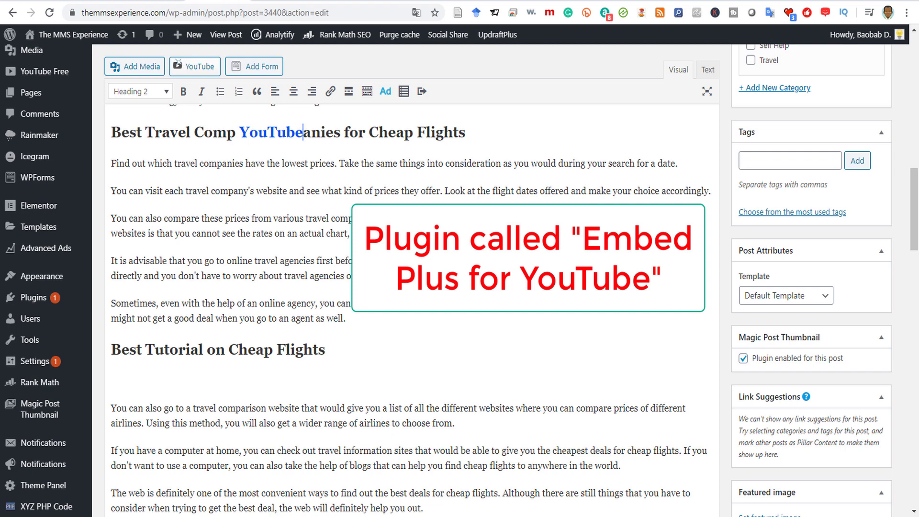
{"action": "key", "text": "ctrl+z"}
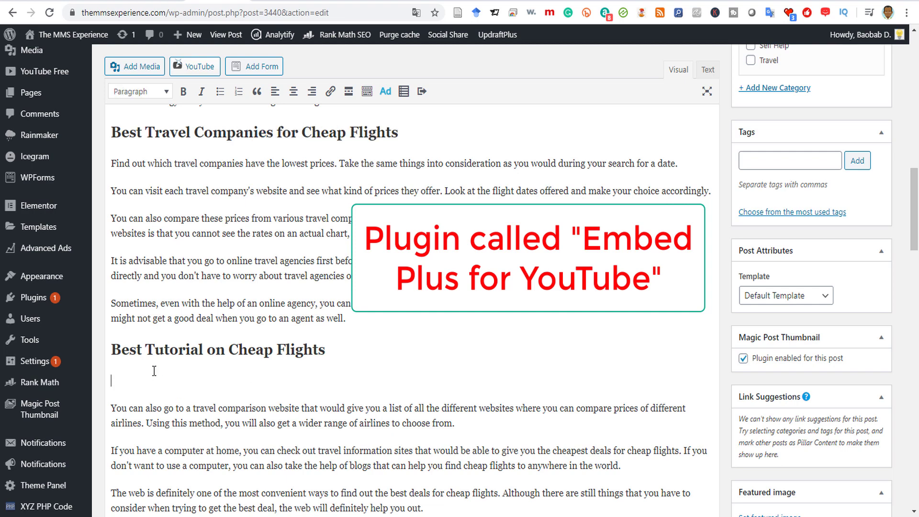
{"action": "left_click", "coordinate": [195, 68]}
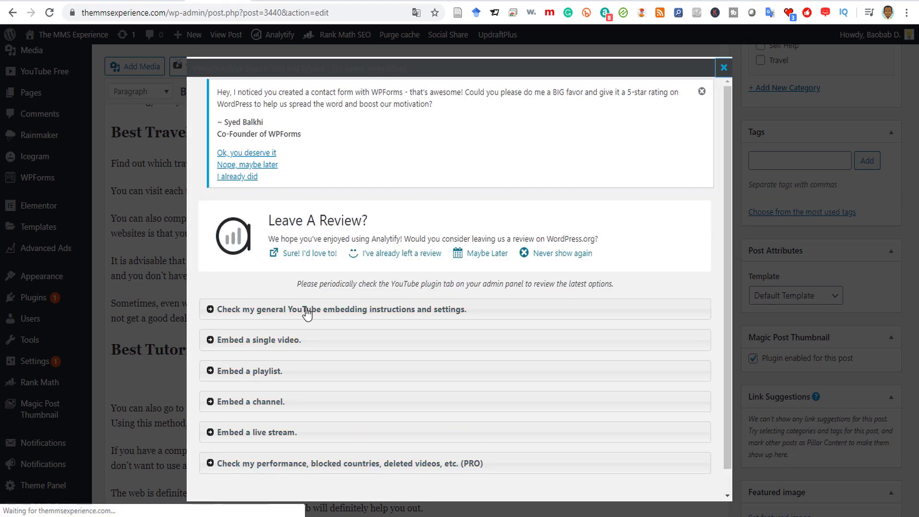
{"action": "left_click", "coordinate": [211, 341]}
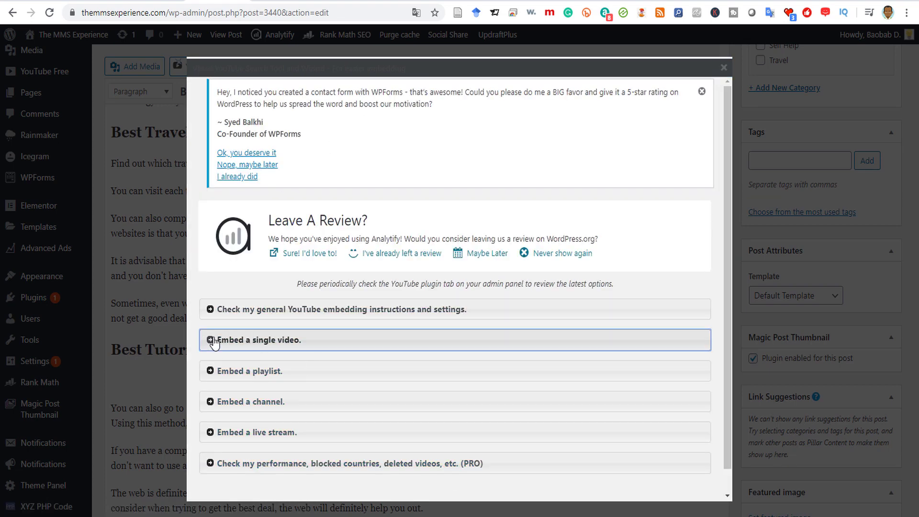
{"action": "left_click", "coordinate": [334, 425]}
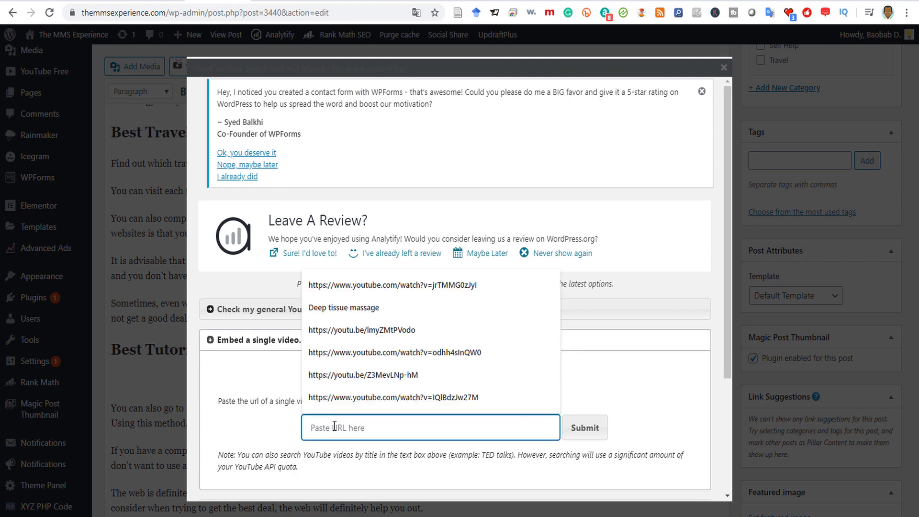
{"action": "type", "text": "Cheap flights"}
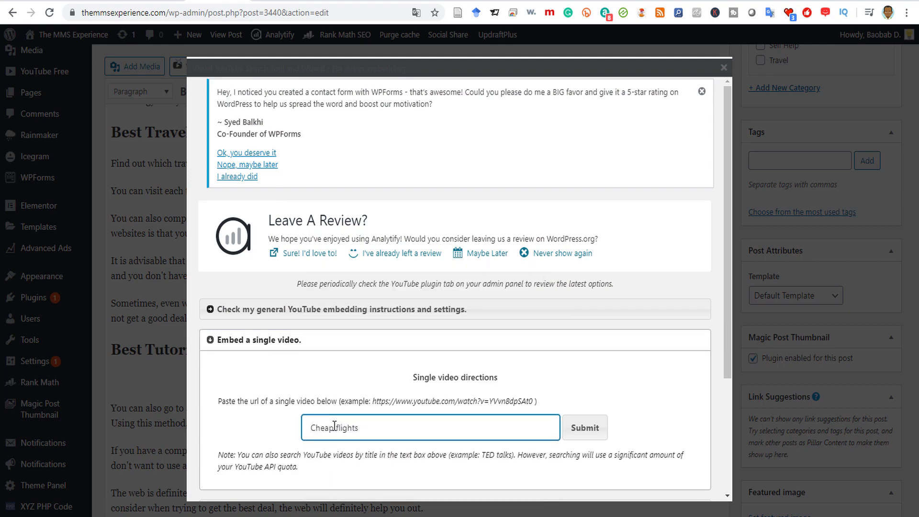
{"action": "type", "text": "how to get"}
{"action": "key", "text": "Return"}
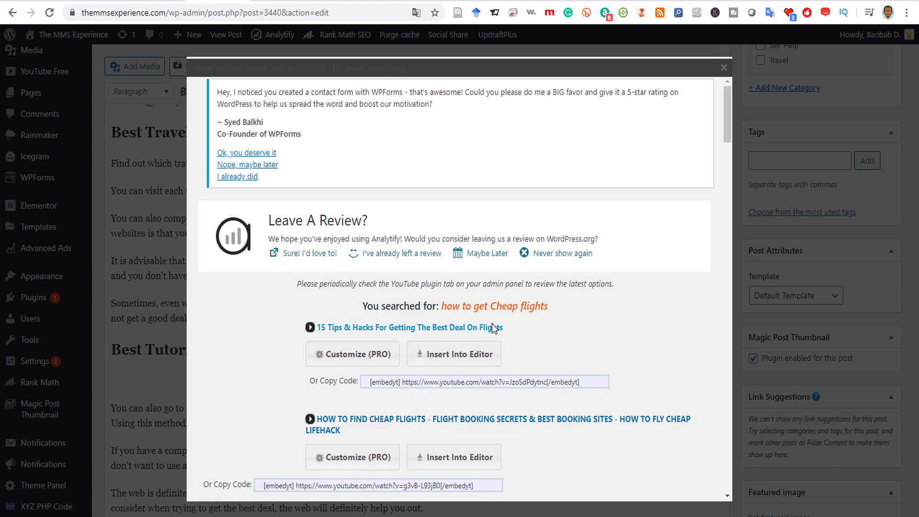
- Preview the video "How to Find CHEAP Flights ( 2020 Budget Travel Hacks & Tips )" and insert it under the "Best Tutorial on Cheap Flights" heading
{"action": "scroll", "coordinate": [382, 287], "scroll_direction": "down", "scroll_amount": 5}
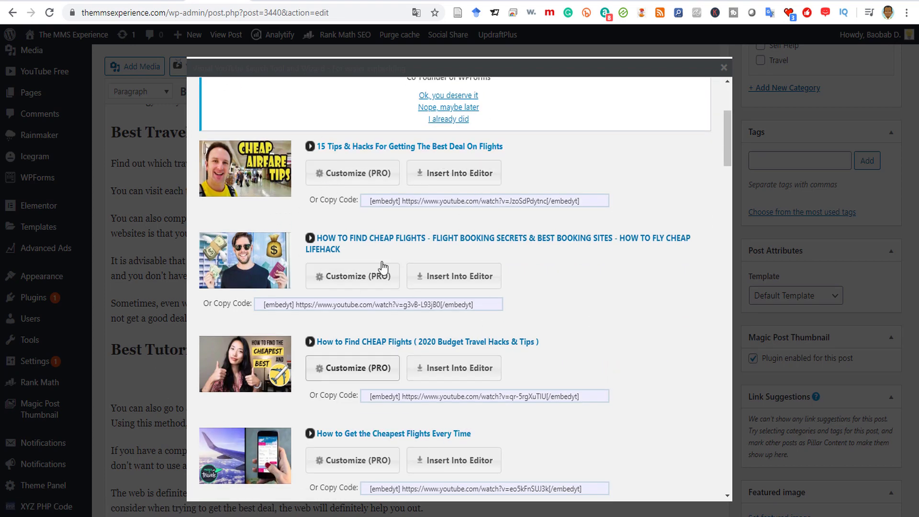
{"action": "scroll", "coordinate": [252, 157], "scroll_direction": "up", "scroll_amount": 3}
{"action": "scroll", "coordinate": [252, 157], "scroll_direction": "down", "scroll_amount": 4}
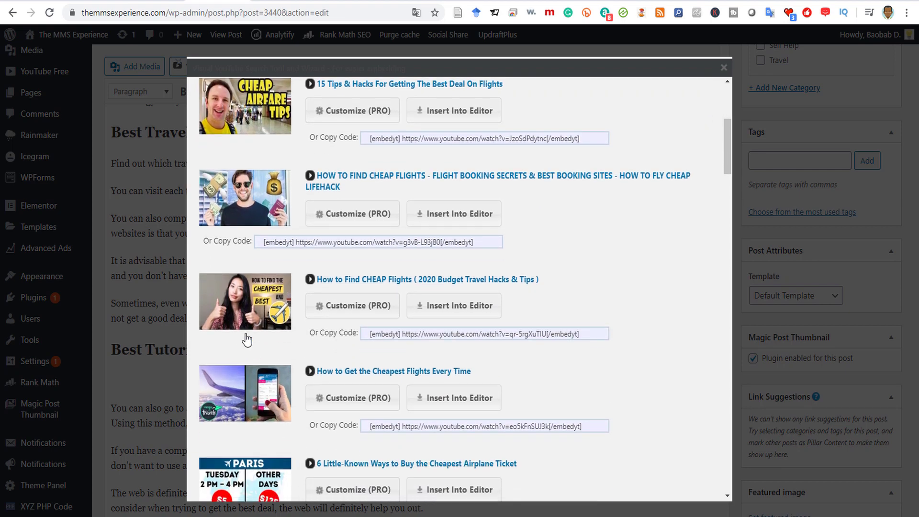
{"action": "left_click", "coordinate": [248, 291]}
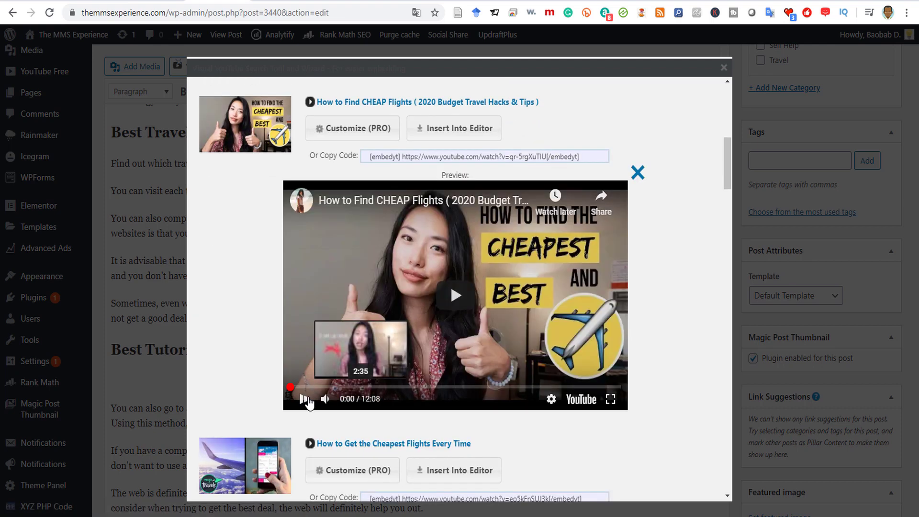
{"action": "left_click", "coordinate": [311, 388]}
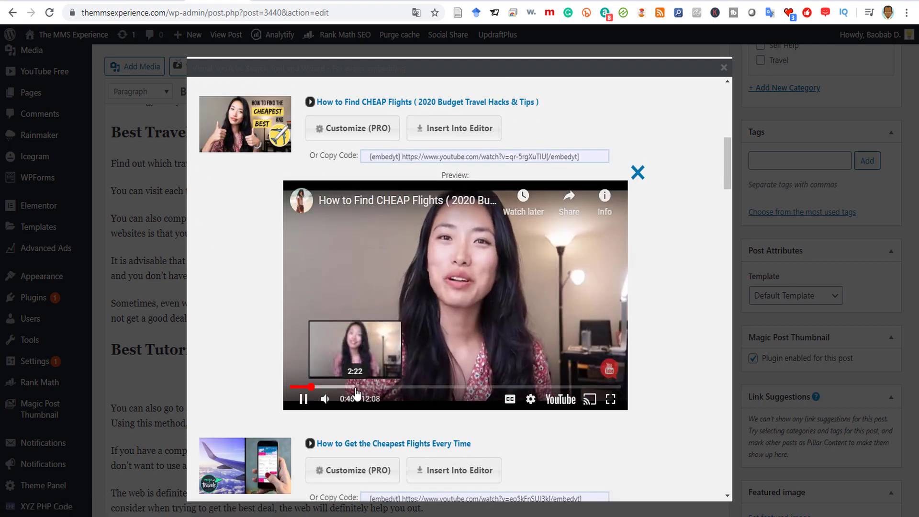
{"action": "left_click", "coordinate": [356, 388]}
{"action": "left_click", "coordinate": [413, 387]}
{"action": "left_click", "coordinate": [303, 399]}
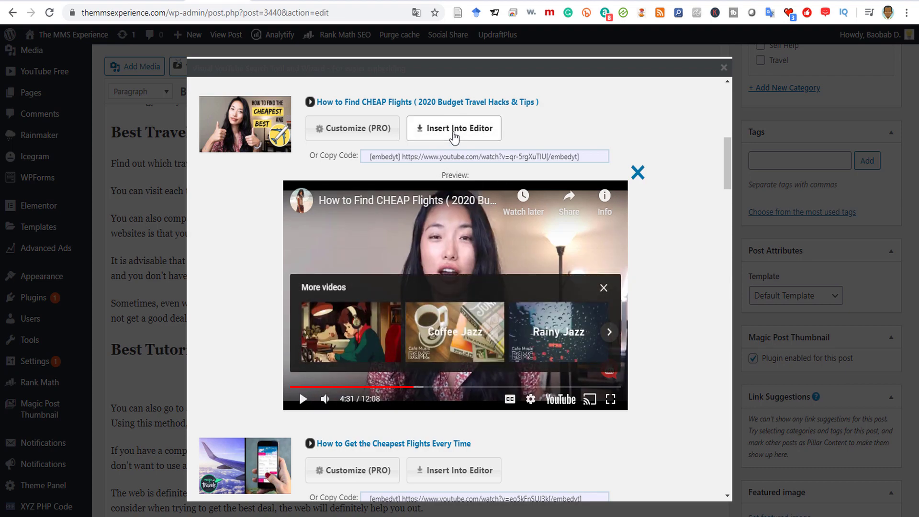
{"action": "left_click", "coordinate": [454, 129]}
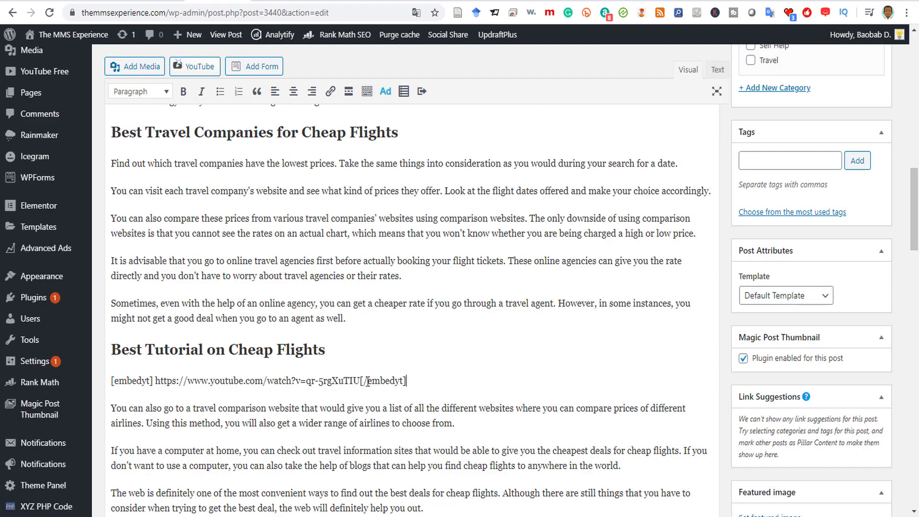
- Review the Rank Math readability and additional checks, including focus keyword reuse, internal and external links, and image alt attributes
{"action": "scroll", "coordinate": [550, 261], "scroll_direction": "down", "scroll_amount": 10}
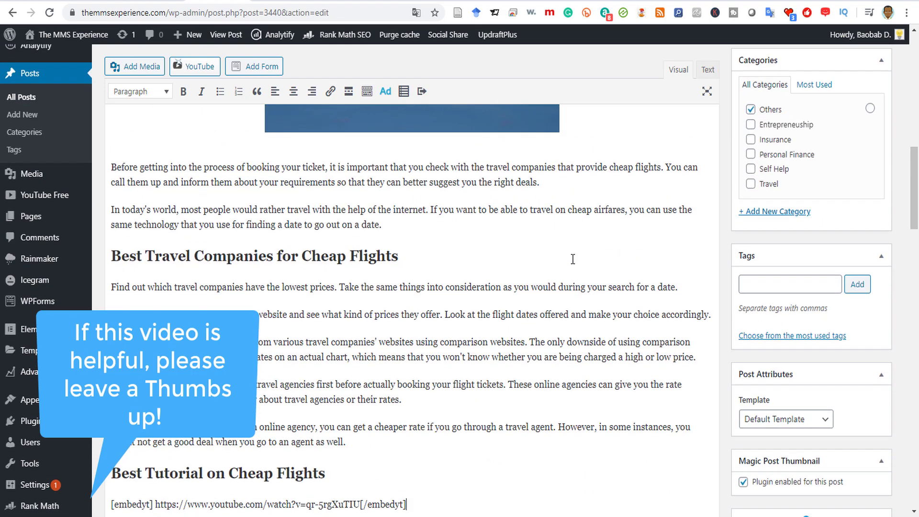
{"action": "scroll", "coordinate": [433, 318], "scroll_direction": "down", "scroll_amount": 15}
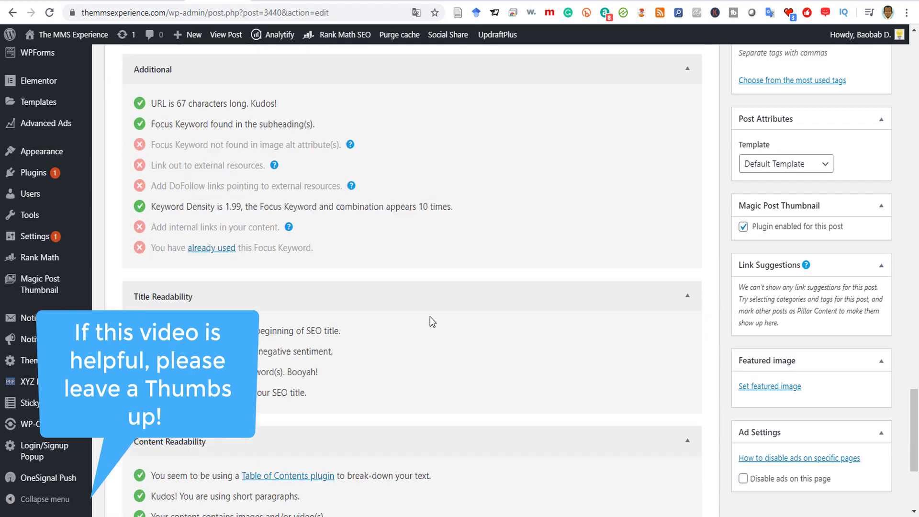
{"action": "scroll", "coordinate": [304, 344], "scroll_direction": "up", "scroll_amount": 3}
{"action": "scroll", "coordinate": [132, 373], "scroll_direction": "down", "scroll_amount": 3}
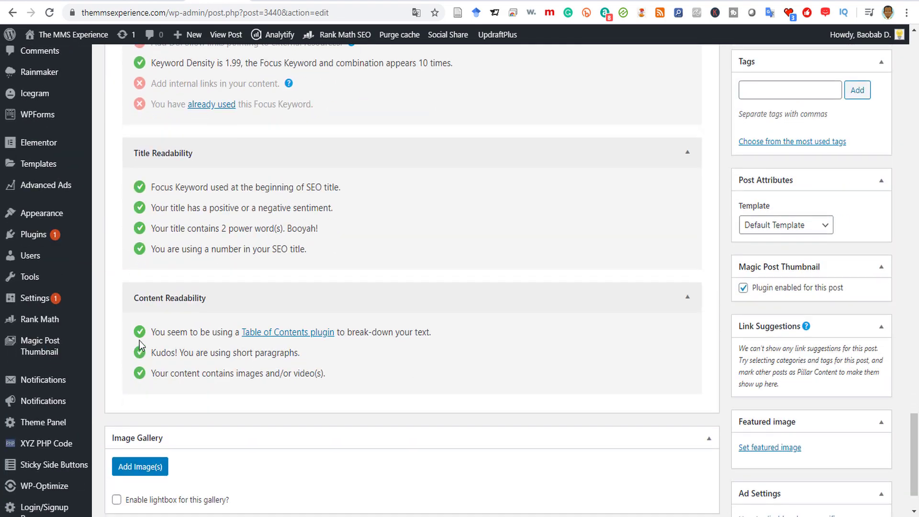
{"action": "scroll", "coordinate": [148, 366], "scroll_direction": "up", "scroll_amount": 6}
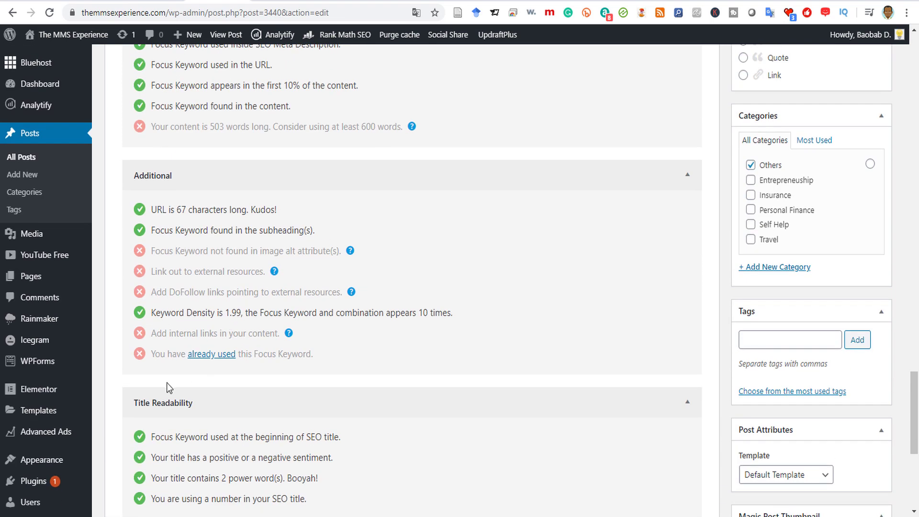
{"action": "left_click_drag", "start_coordinate": [313, 354], "coordinate": [129, 364]}
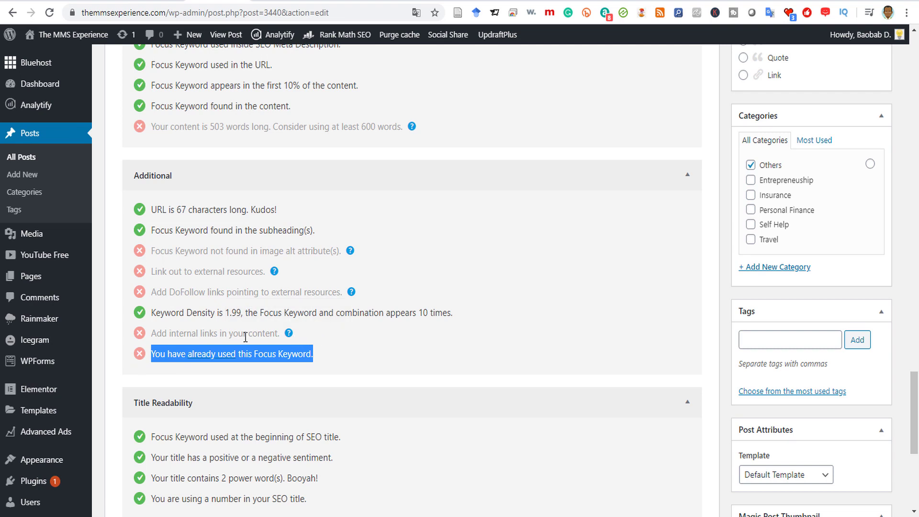
{"action": "left_click_drag", "start_coordinate": [153, 333], "coordinate": [270, 333]}
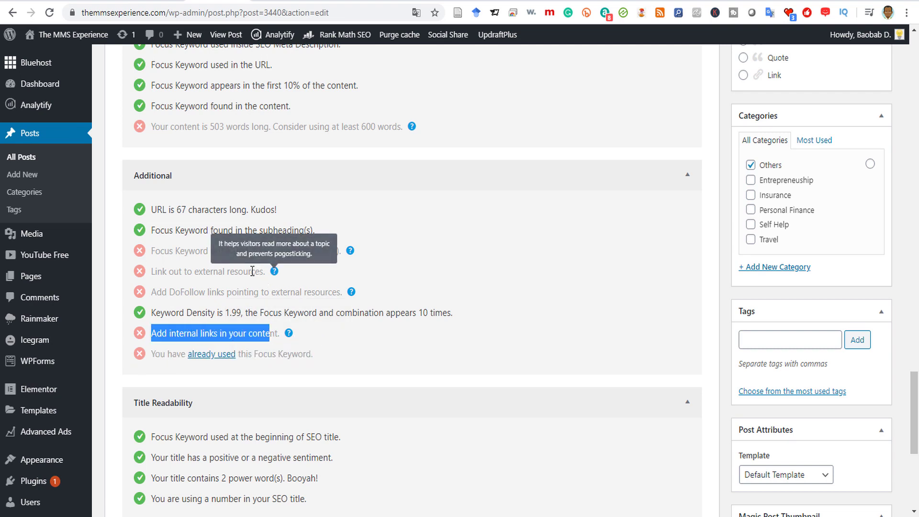
{"action": "left_click_drag", "start_coordinate": [248, 271], "coordinate": [318, 251]}
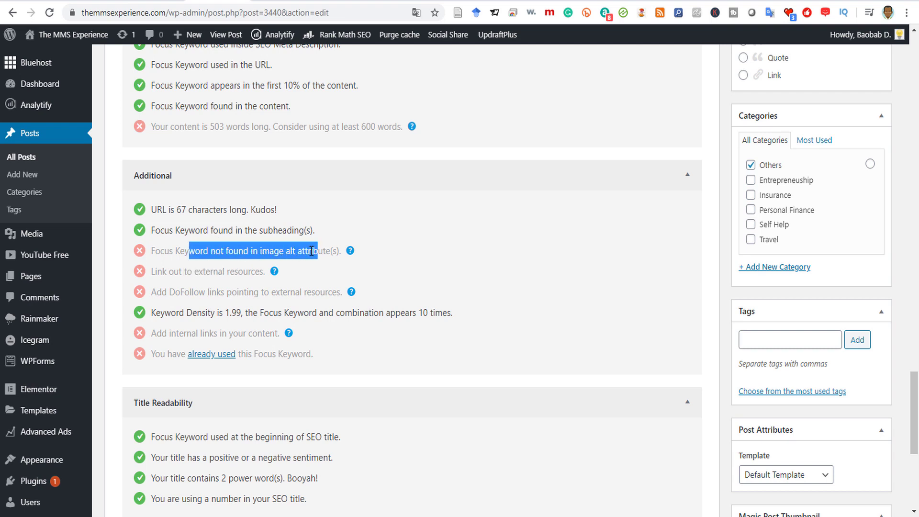
- Open the image details of the airplane picture under the "Cheap Flights: Overview" heading
{"action": "left_click", "coordinate": [489, 190]}
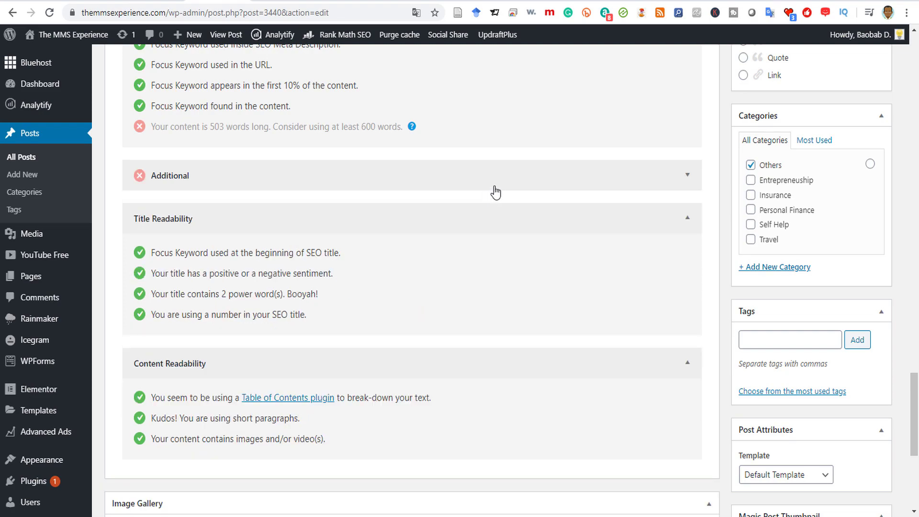
{"action": "scroll", "coordinate": [518, 193], "scroll_direction": "up", "scroll_amount": 20}
{"action": "scroll", "coordinate": [514, 216], "scroll_direction": "up", "scroll_amount": 9}
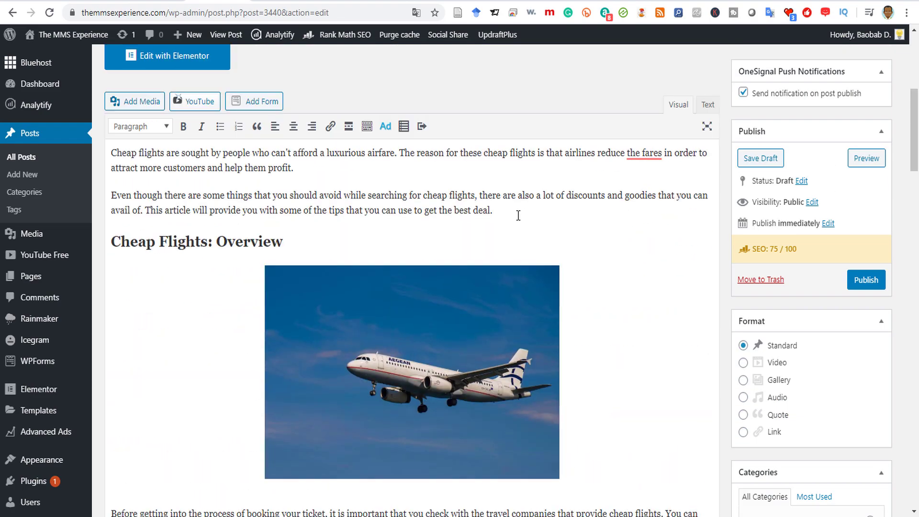
{"action": "scroll", "coordinate": [517, 242], "scroll_direction": "down", "scroll_amount": 2}
{"action": "left_click", "coordinate": [402, 270]}
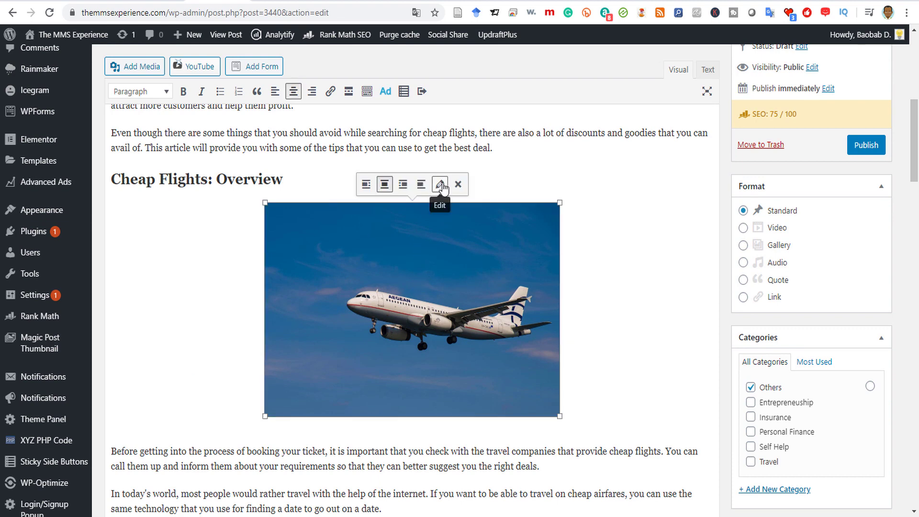
{"action": "left_click", "coordinate": [440, 185]}
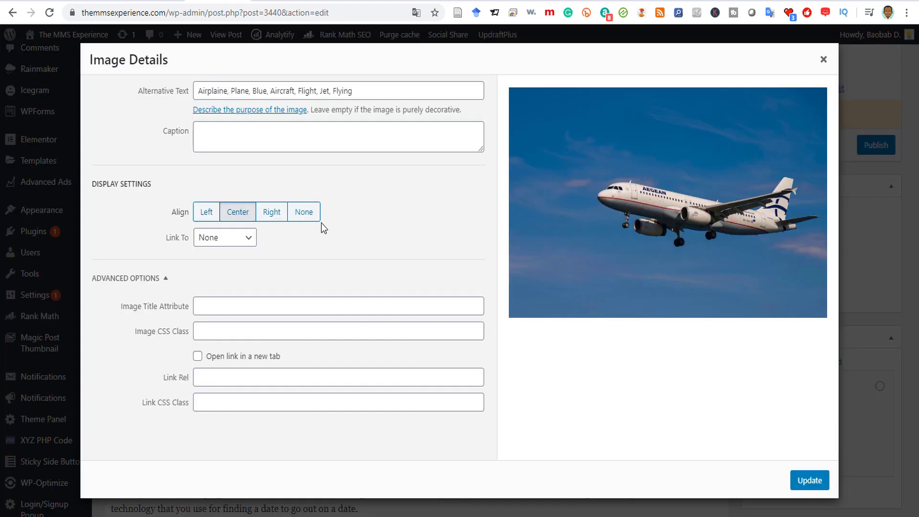
- Add "Cheap flights 2020," at the start of the airplane image's alternative text and update the image
{"action": "left_click_drag", "start_coordinate": [200, 92], "coordinate": [379, 90]}
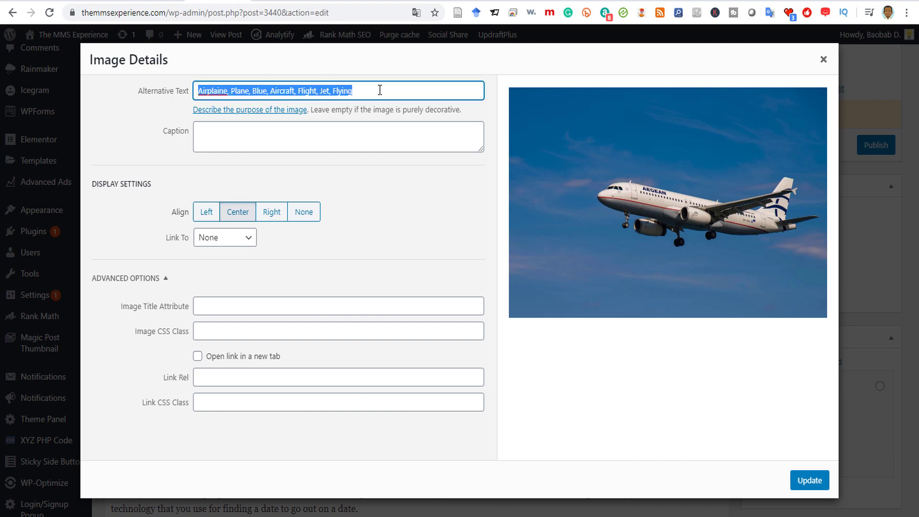
{"action": "left_click", "coordinate": [228, 90]}
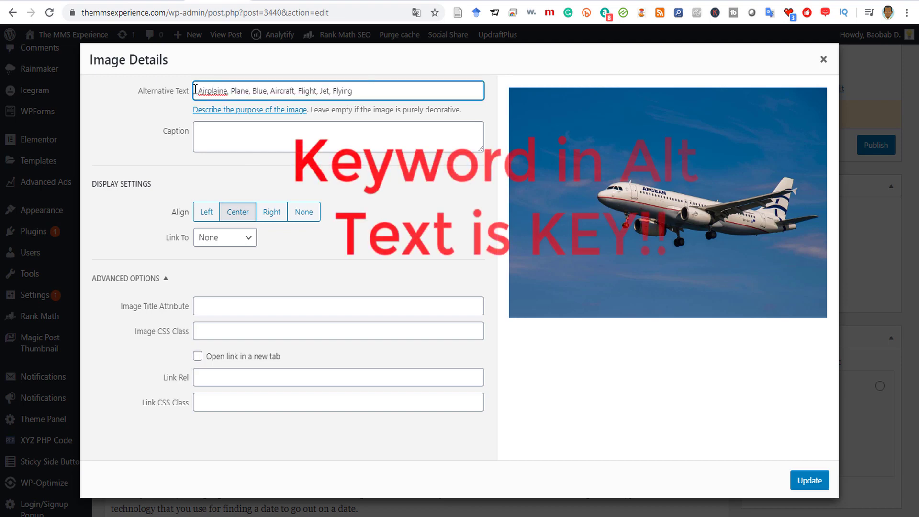
{"action": "left_click_drag", "start_coordinate": [199, 90], "coordinate": [380, 99]}
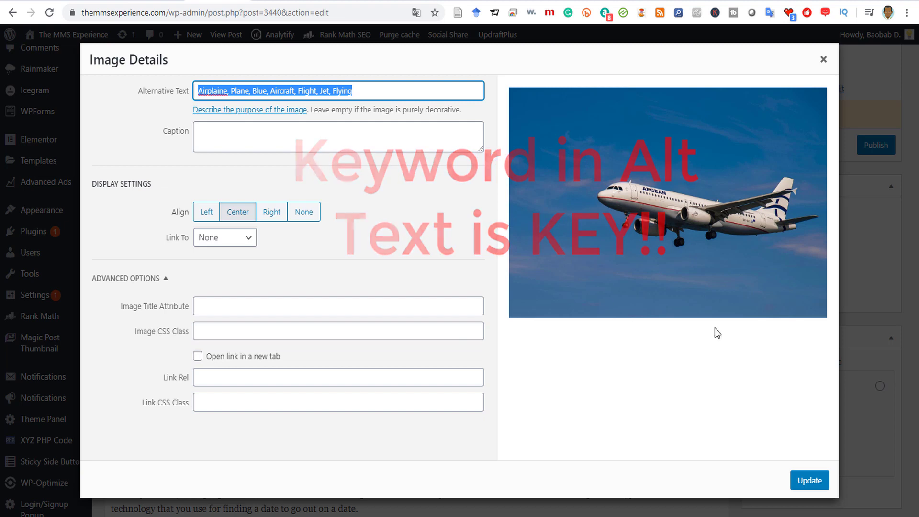
{"action": "left_click", "coordinate": [200, 94]}
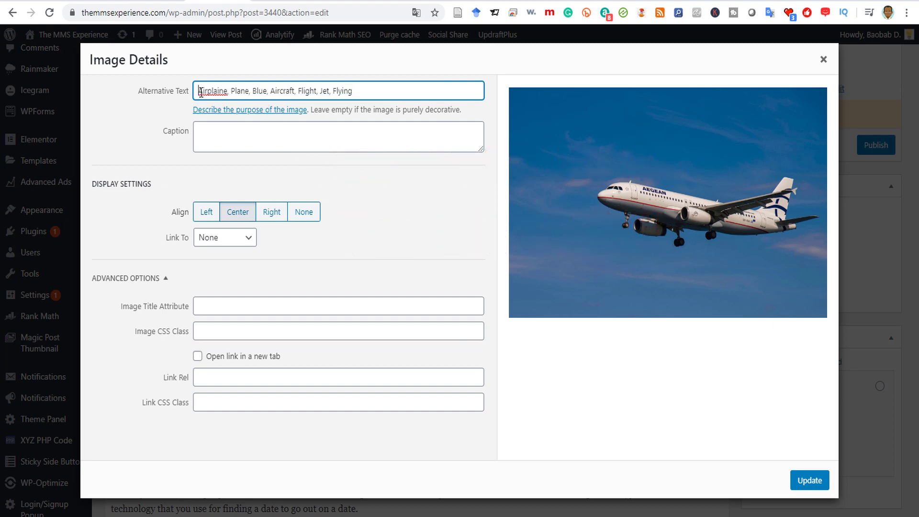
{"action": "type", "text": "Cheap flig"}
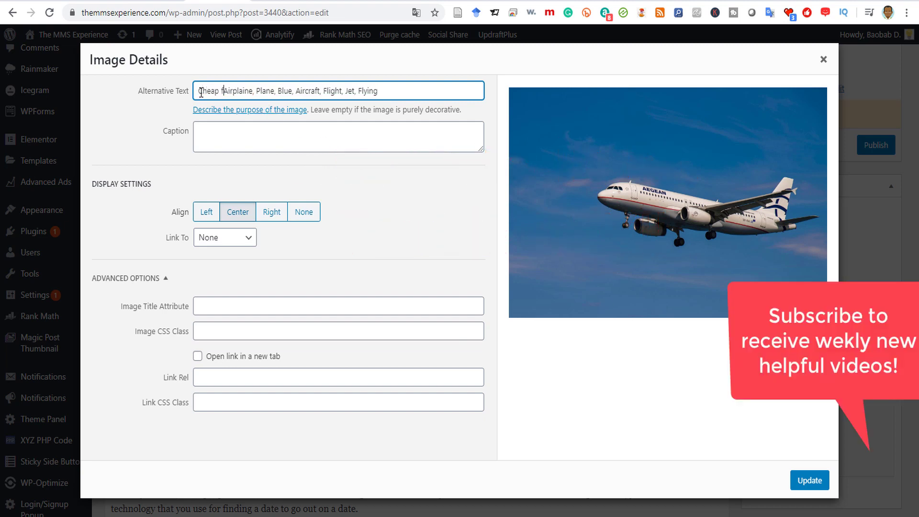
{"action": "type", "text": "hst "}
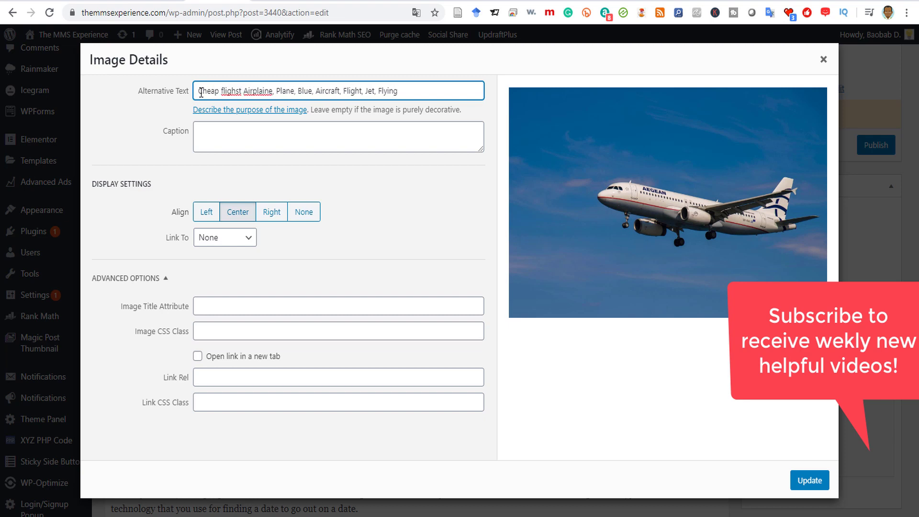
{"action": "type", "text": "2020,"}
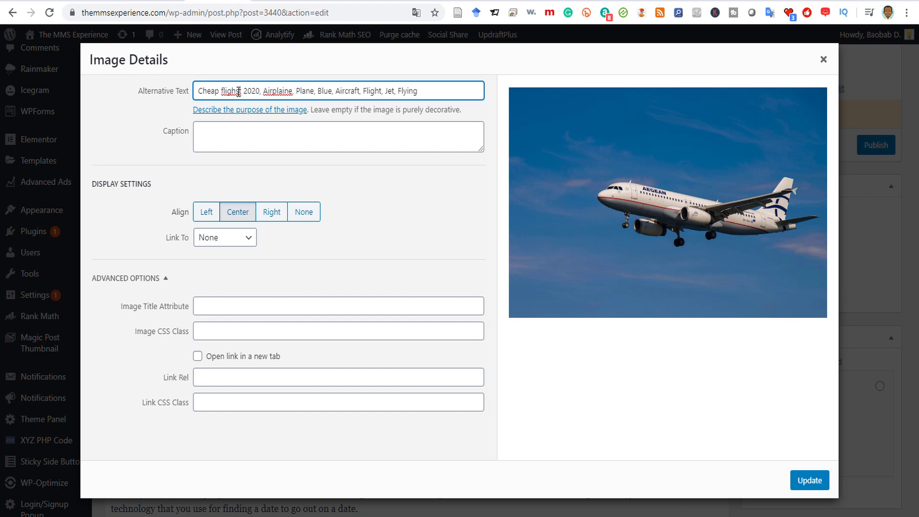
{"action": "key", "text": "BackSpace"}
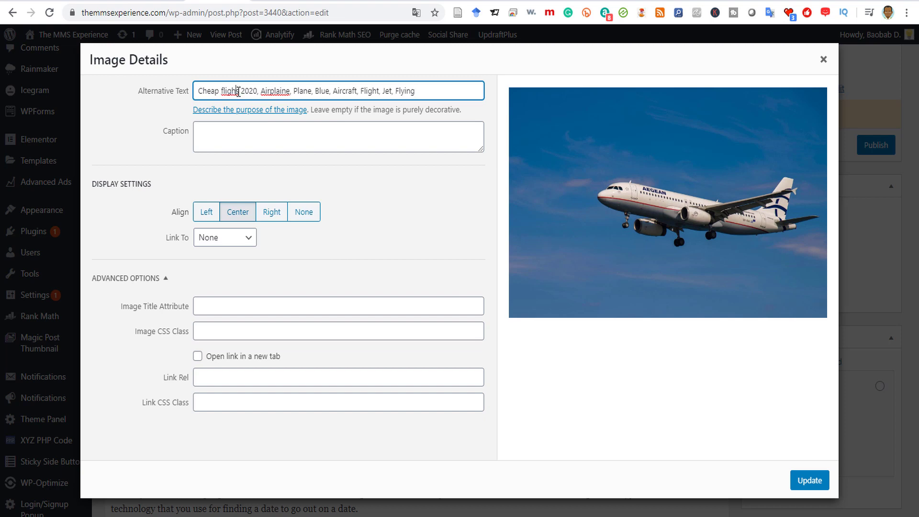
{"action": "type", "text": "t"}
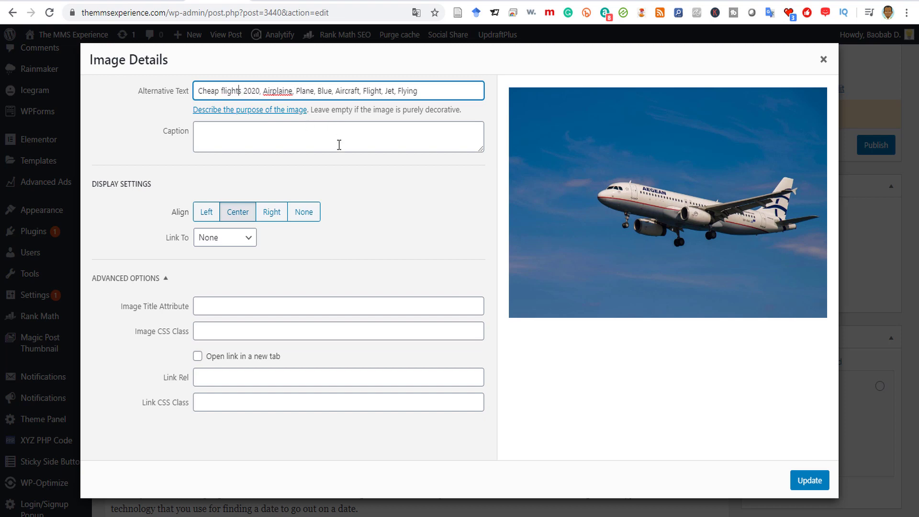
{"action": "left_click", "coordinate": [809, 480]}
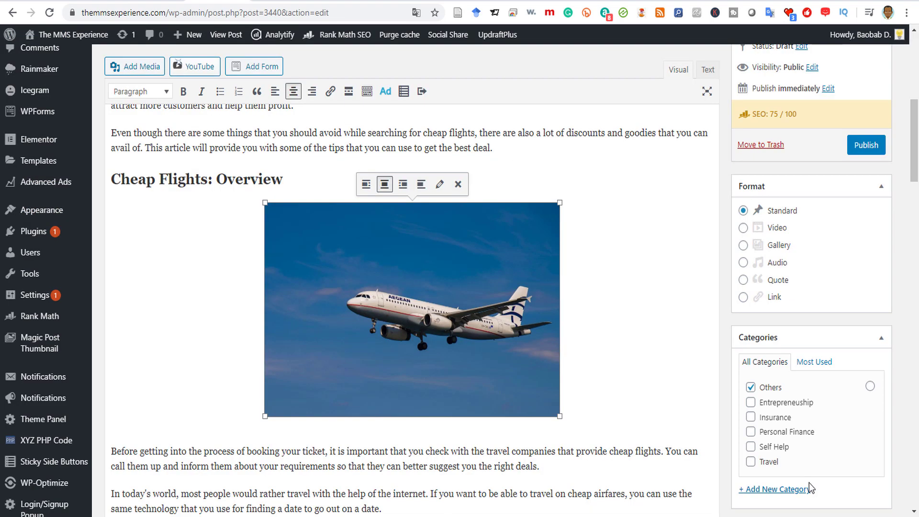
- Review the post's SEO score and the Rank Math basic and additional checks, including image alt attributes, external and internal links
{"action": "left_click_drag", "start_coordinate": [797, 114], "coordinate": [772, 114]}
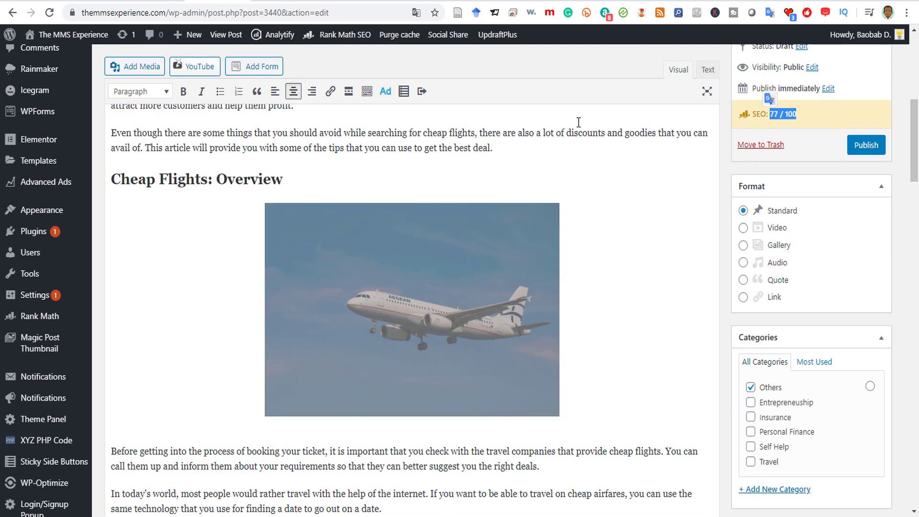
{"action": "left_click", "coordinate": [578, 122]}
{"action": "scroll", "coordinate": [246, 242], "scroll_direction": "up", "scroll_amount": 2}
{"action": "scroll", "coordinate": [364, 317], "scroll_direction": "down", "scroll_amount": 1}
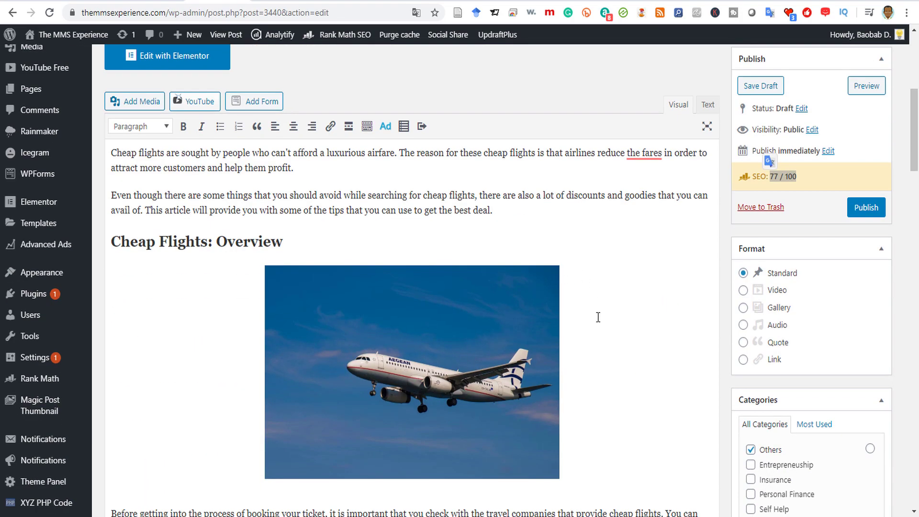
{"action": "scroll", "coordinate": [598, 317], "scroll_direction": "down", "scroll_amount": 15}
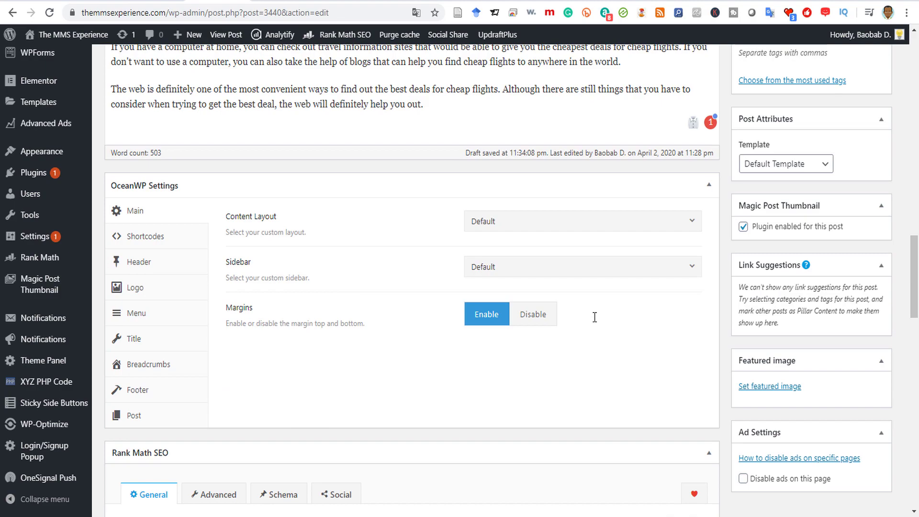
{"action": "scroll", "coordinate": [447, 273], "scroll_direction": "up", "scroll_amount": 8}
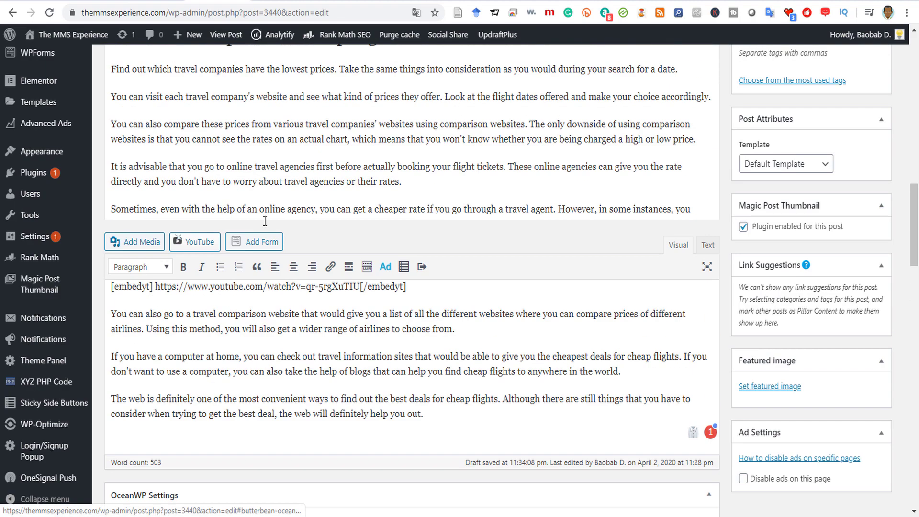
{"action": "scroll", "coordinate": [494, 279], "scroll_direction": "down", "scroll_amount": 9}
{"action": "scroll", "coordinate": [494, 279], "scroll_direction": "down", "scroll_amount": 15}
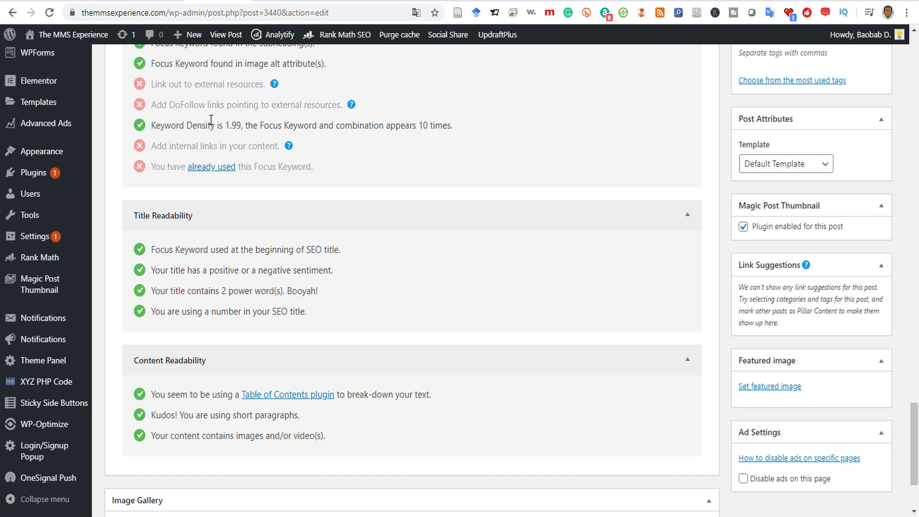
{"action": "mouse_move", "coordinate": [352, 516]}
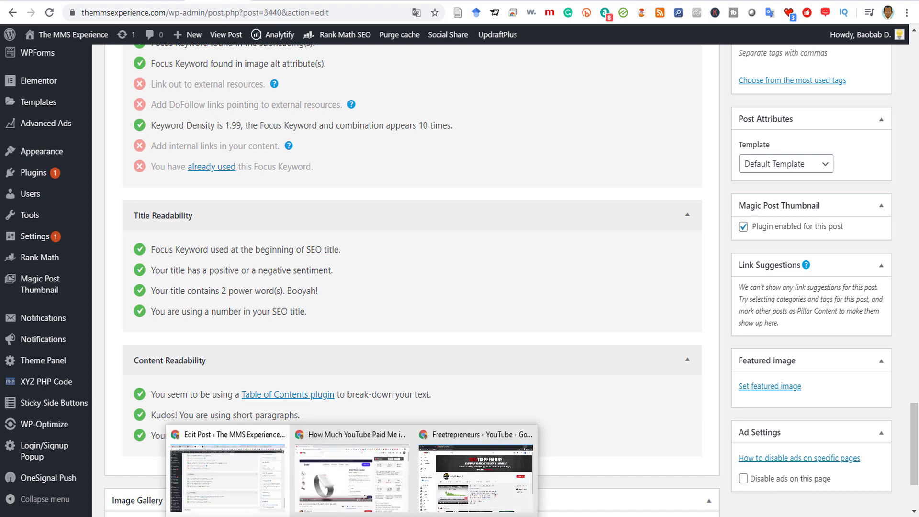
{"action": "left_click", "coordinate": [441, 482]}
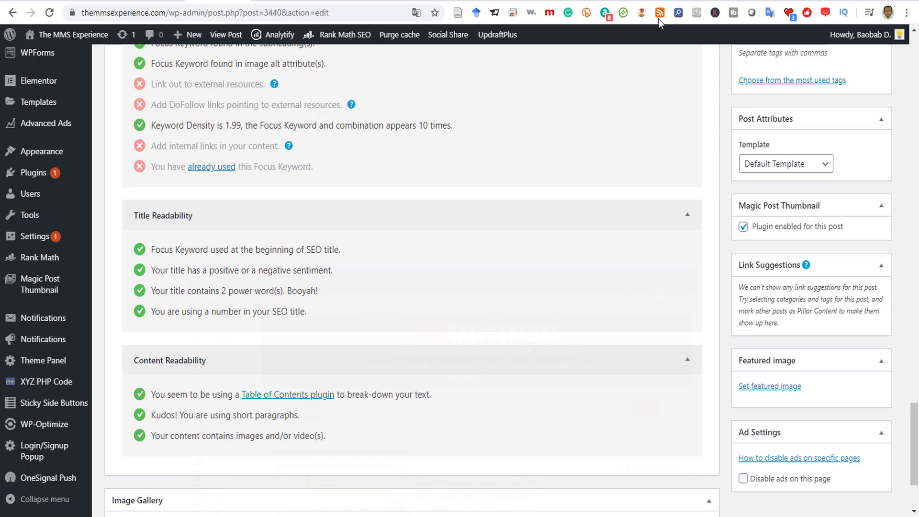
{"action": "scroll", "coordinate": [322, 257], "scroll_direction": "up", "scroll_amount": 6}
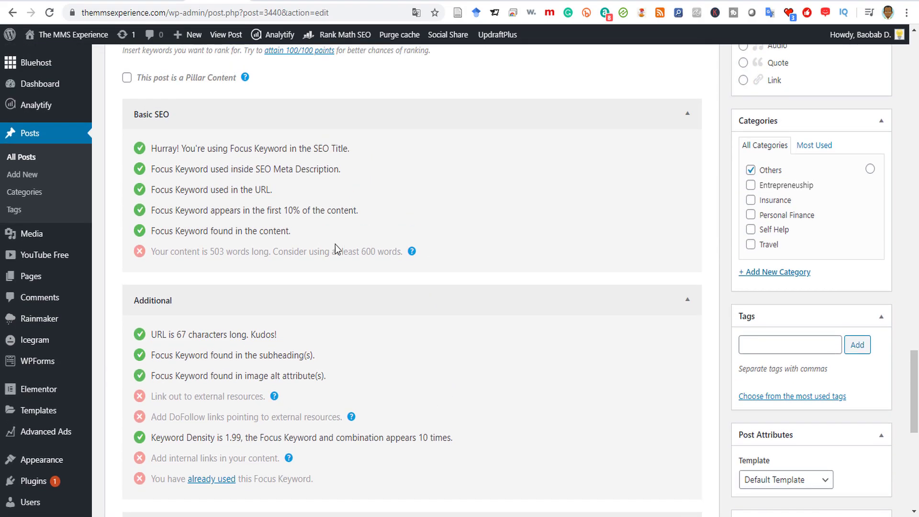
- Search Google for "cheap flights" in a new browser tab
{"action": "key", "text": "ctrl+t"}
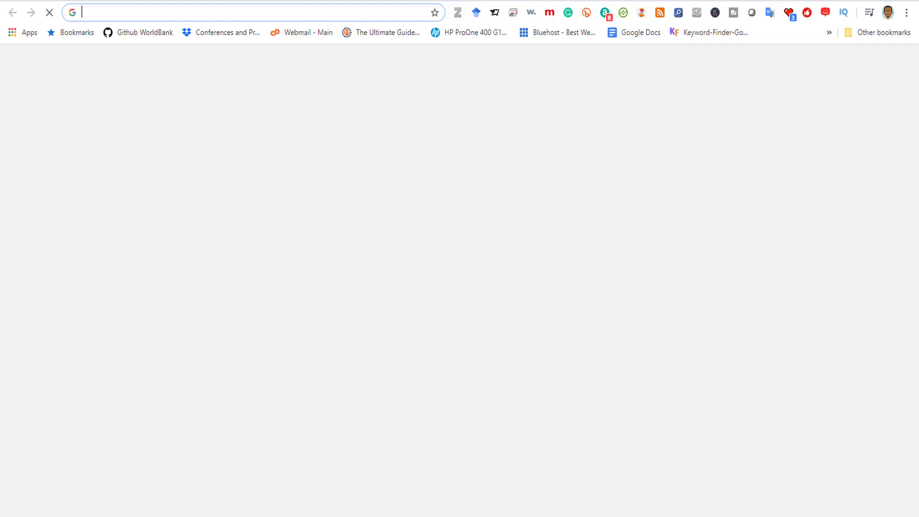
{"action": "type", "text": "che"}
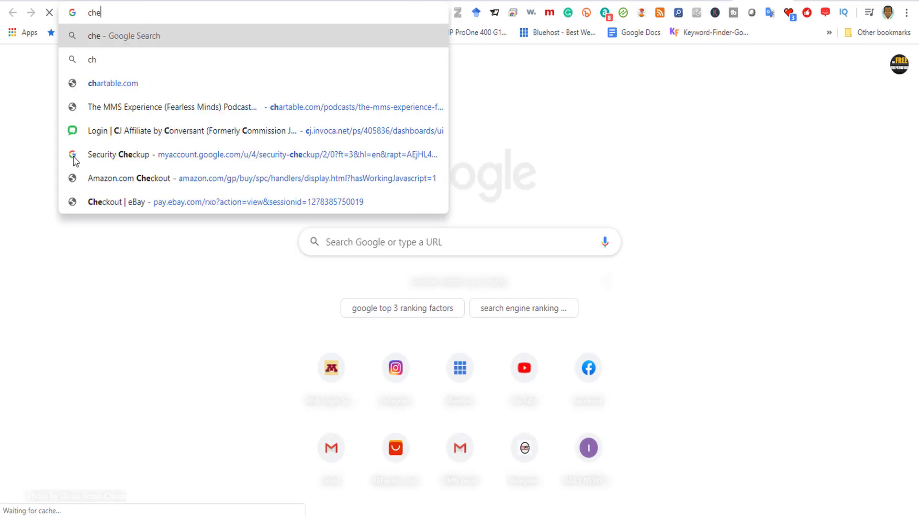
{"action": "type", "text": "ap flights"}
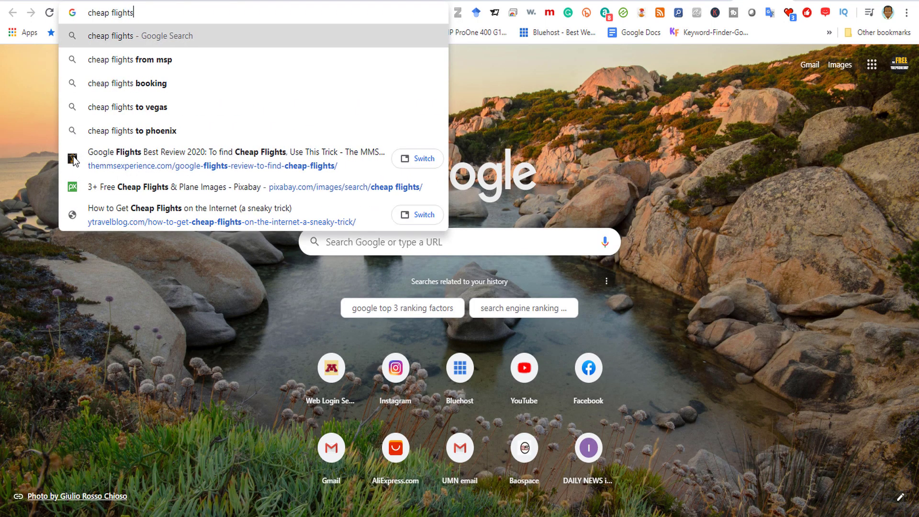
{"action": "key", "text": "Return"}
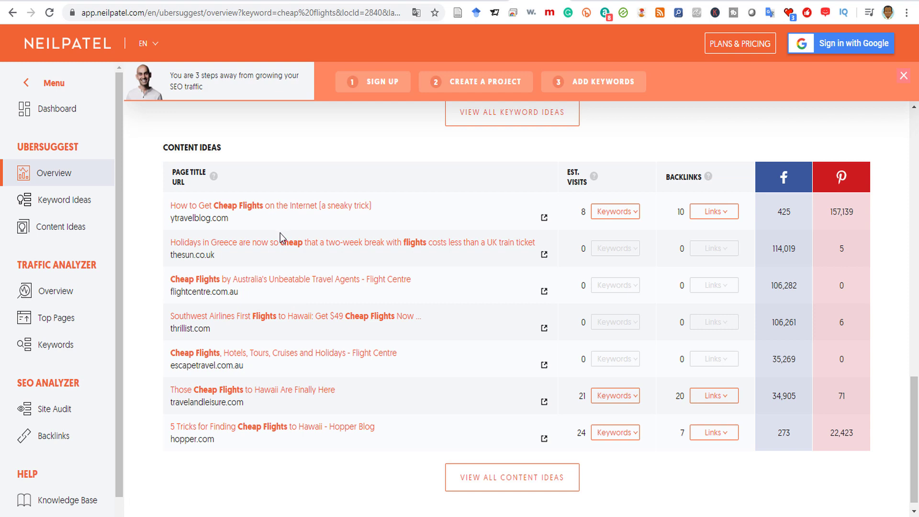
- Copy the link address of ytravelblog.com's "How to Get Cheap Flights on the Internet" from Ubersuggest's content ideas and return to the post editor
{"action": "right_click", "coordinate": [251, 203]}
{"action": "left_click", "coordinate": [297, 302]}
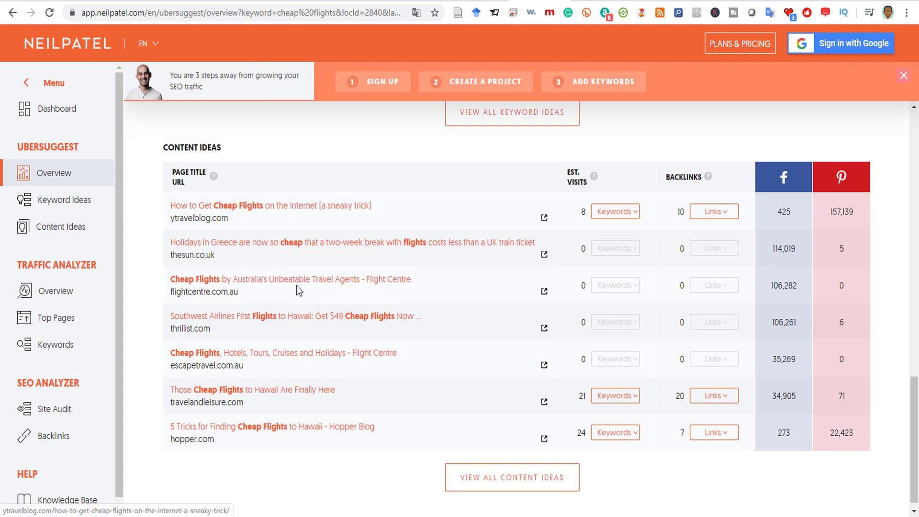
{"action": "left_click", "coordinate": [208, 3]}
- Link "cheap flights" in the first paragraph's second sentence to the copied ytravelblog.com article address, and check the SEO score
{"action": "scroll", "coordinate": [287, 194], "scroll_direction": "up", "scroll_amount": 15}
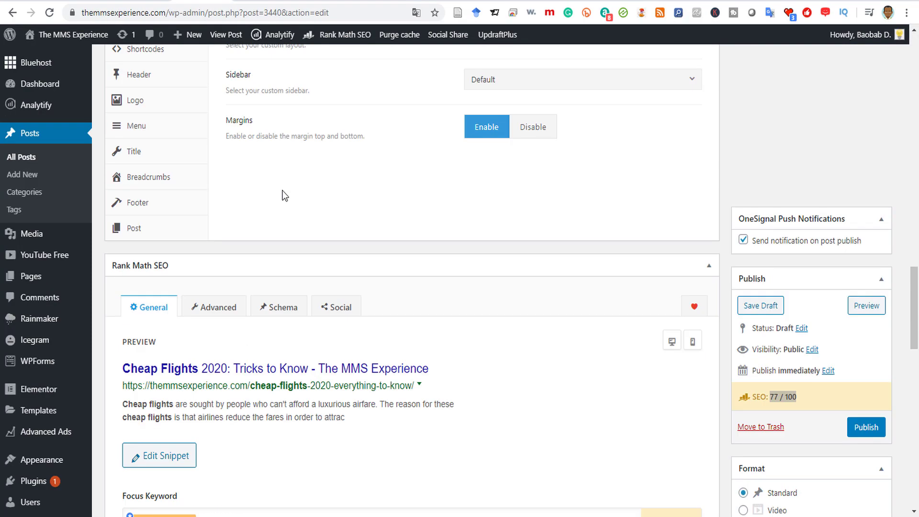
{"action": "scroll", "coordinate": [289, 170], "scroll_direction": "down", "scroll_amount": 5}
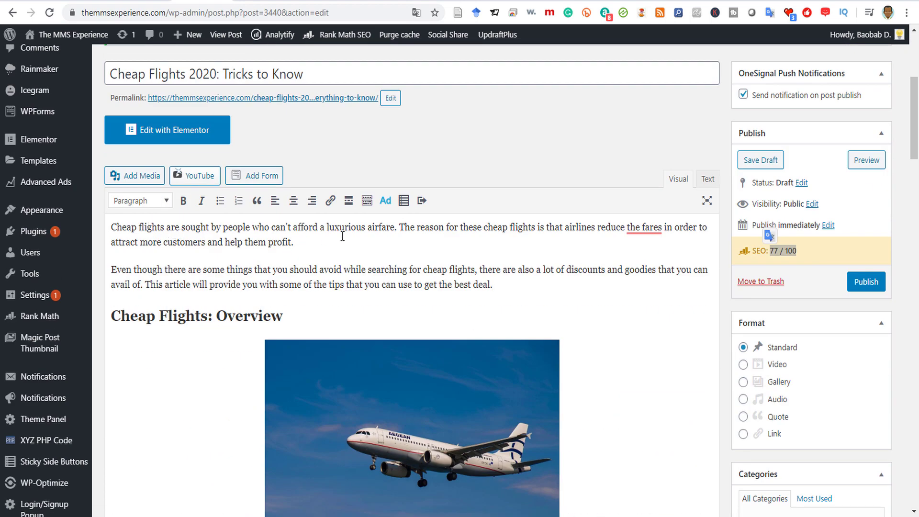
{"action": "left_click_drag", "start_coordinate": [485, 227], "coordinate": [535, 221]}
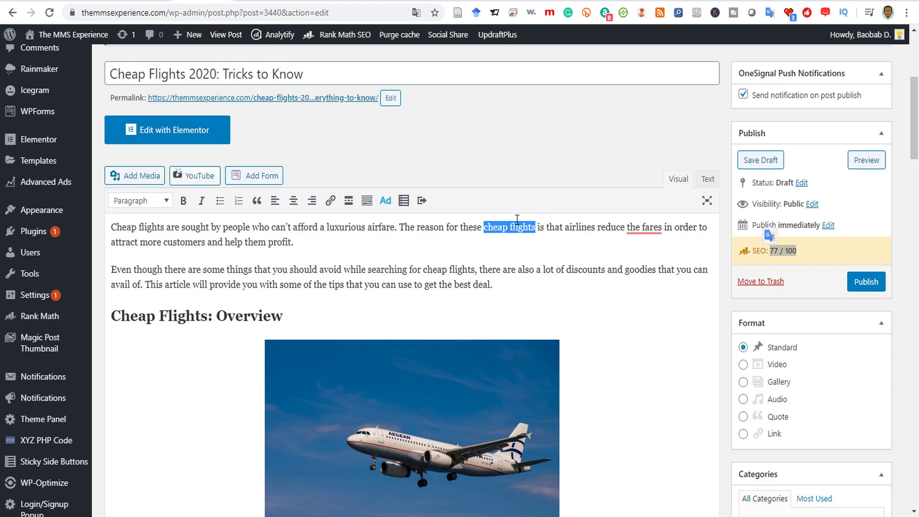
{"action": "right_click", "coordinate": [506, 225]}
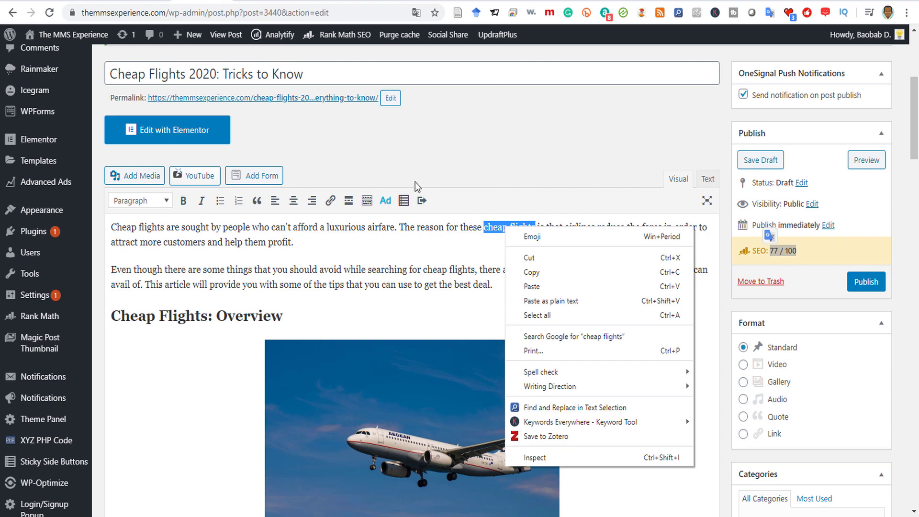
{"action": "left_click", "coordinate": [351, 189]}
{"action": "left_click", "coordinate": [330, 201]}
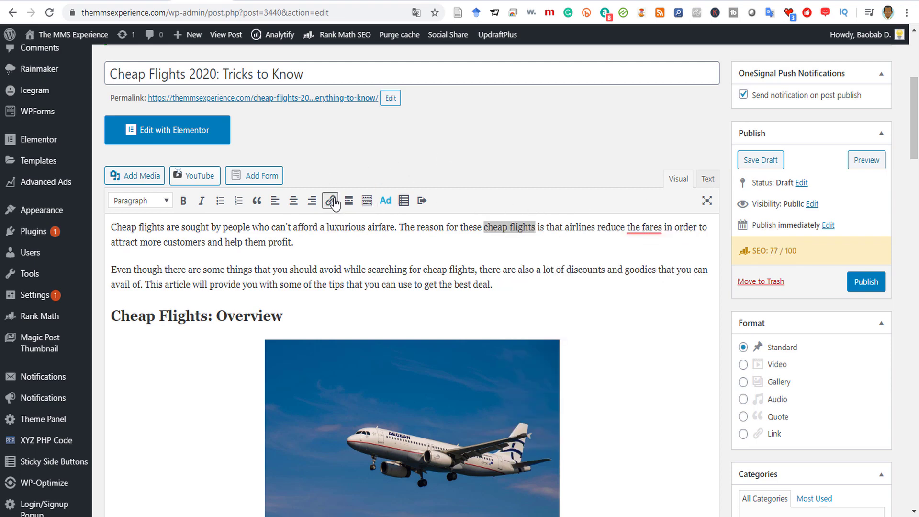
{"action": "key", "text": "ctrl+v"}
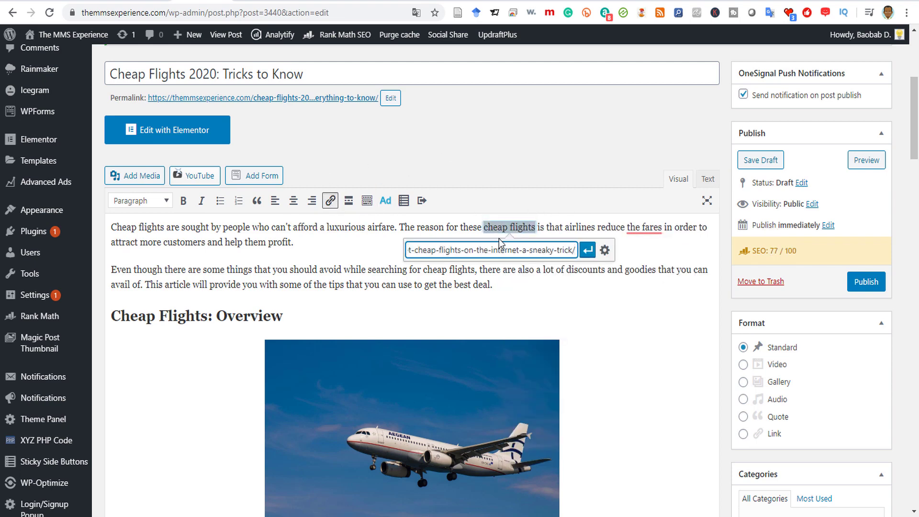
{"action": "key", "text": "Return"}
{"action": "left_click", "coordinate": [623, 321]}
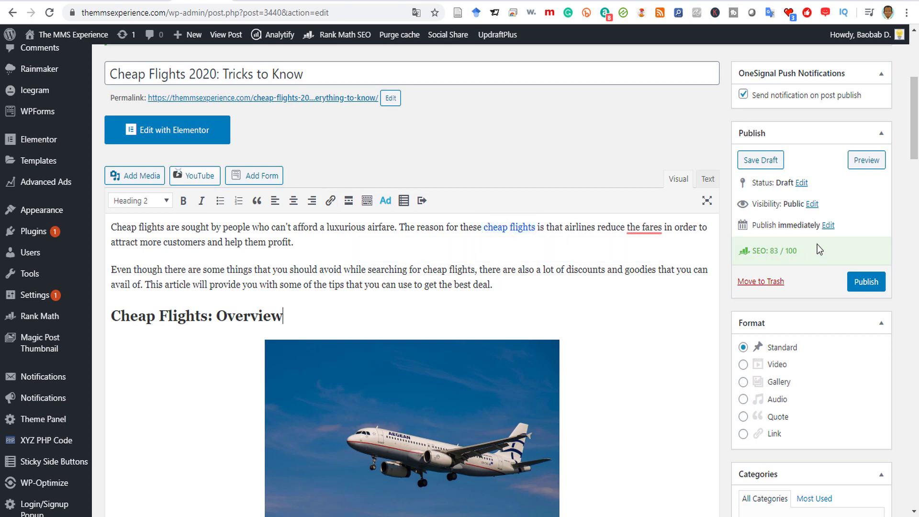
{"action": "left_click_drag", "start_coordinate": [796, 251], "coordinate": [773, 252]}
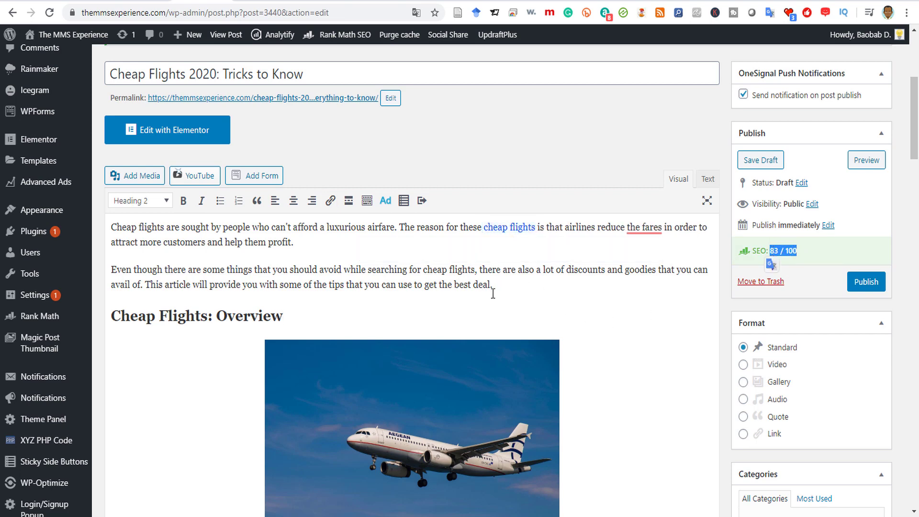
- Accept the grammar suggestion to remove "the" before "fares" in the post's first paragraph
{"action": "mouse_move", "coordinate": [630, 226]}
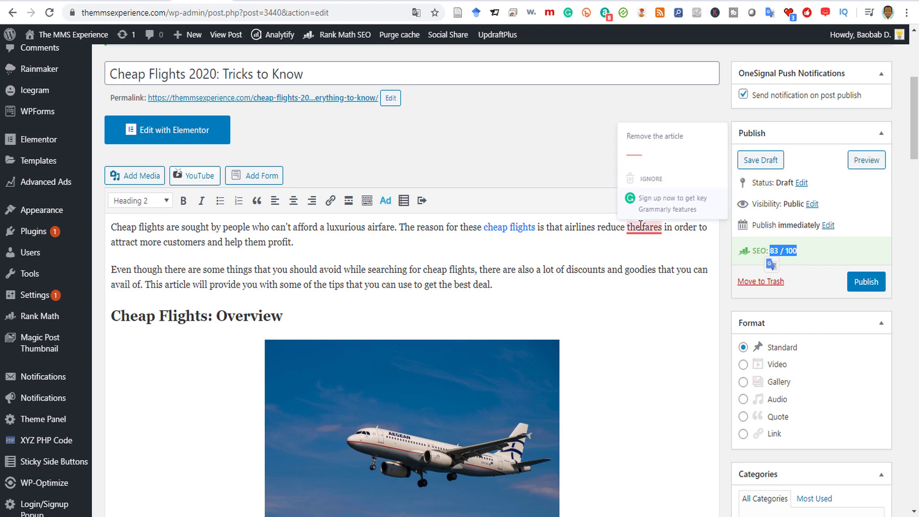
{"action": "left_click", "coordinate": [652, 161]}
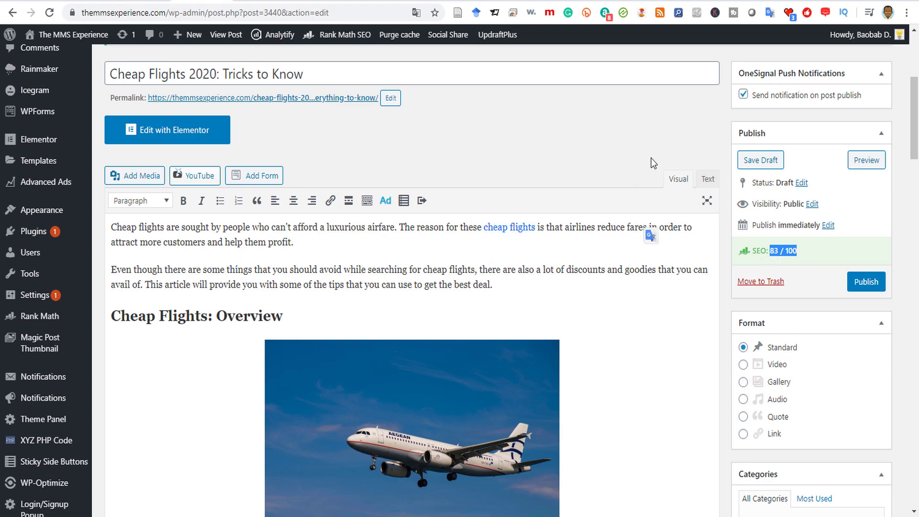
{"action": "scroll", "coordinate": [628, 344], "scroll_direction": "down", "scroll_amount": 9}
{"action": "scroll", "coordinate": [309, 340], "scroll_direction": "down", "scroll_amount": 5}
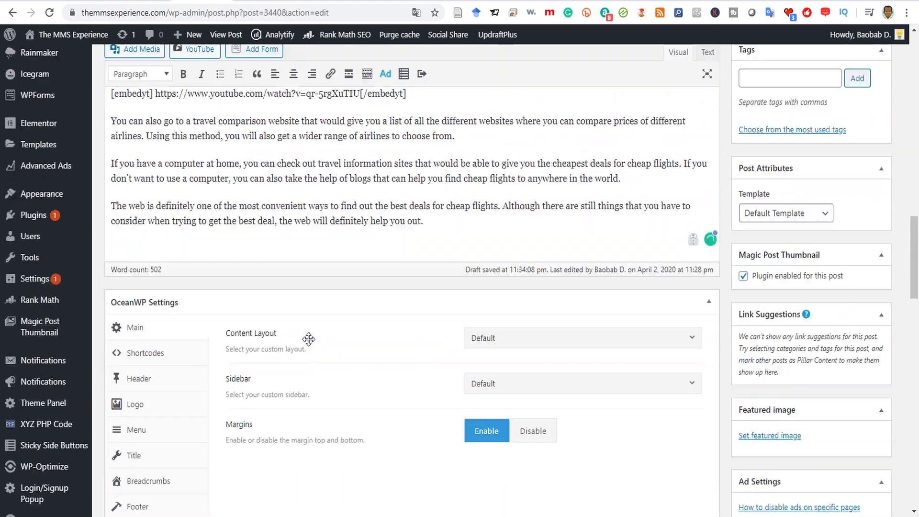
{"action": "scroll", "coordinate": [308, 337], "scroll_direction": "up", "scroll_amount": 15}
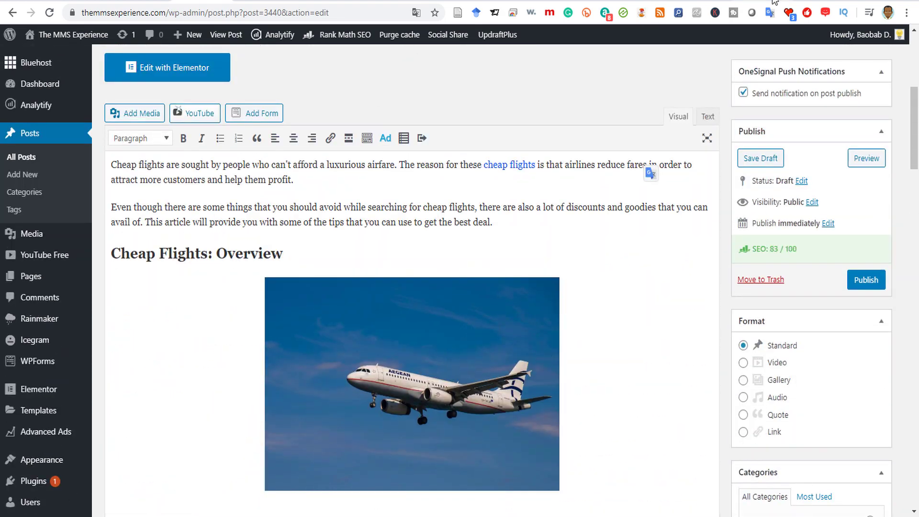
- Copy the link address of escapetravel.com.au's "Cheap Flights, Hotels, Tours, Cruises and Holidays" from Ubersuggest's content ideas and return to the post editor
{"action": "left_click", "coordinate": [698, 4]}
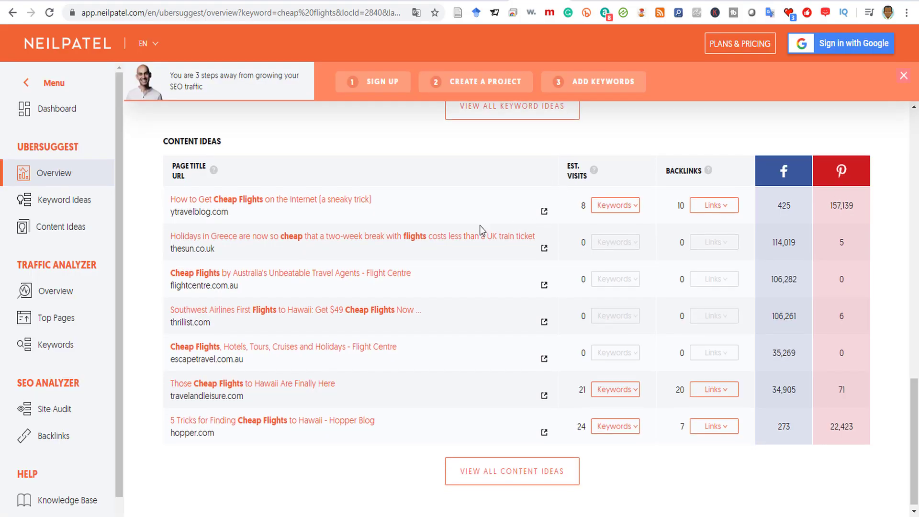
{"action": "scroll", "coordinate": [335, 235], "scroll_direction": "down", "scroll_amount": 1}
{"action": "right_click", "coordinate": [201, 304]}
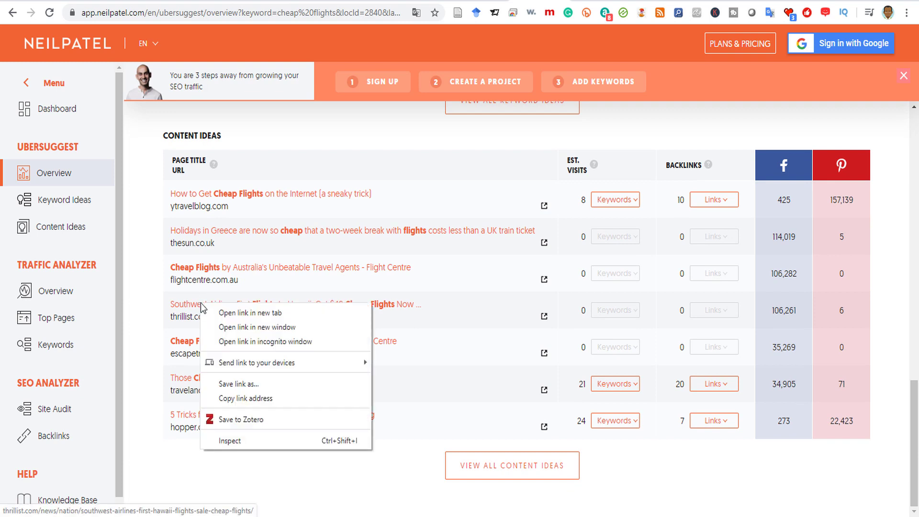
{"action": "right_click", "coordinate": [179, 345]}
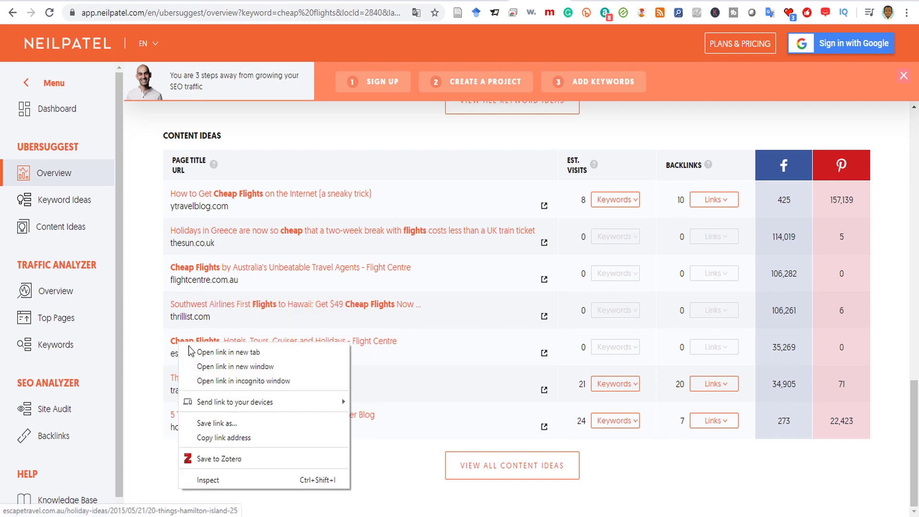
{"action": "left_click", "coordinate": [214, 438]}
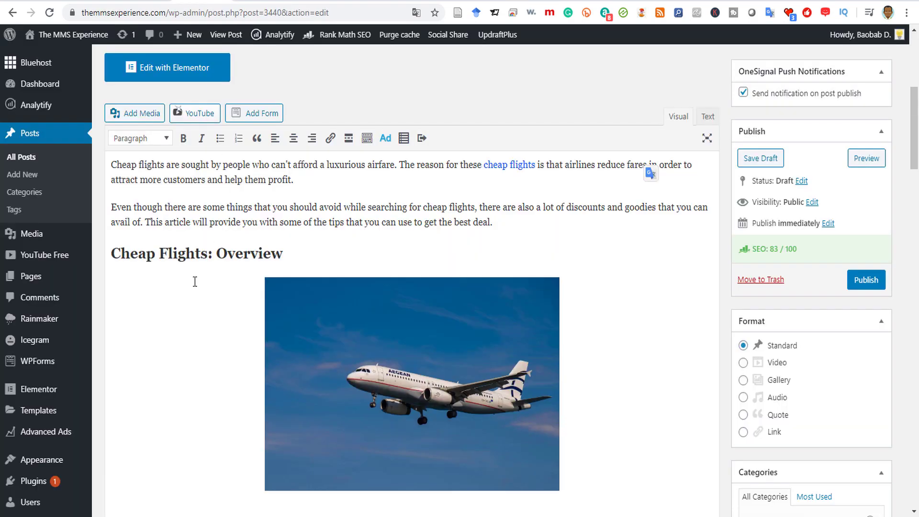
- Link "booking your ticket" in the paragraph below the airplane image to the copied escapetravel.com.au address, and check the SEO score
{"action": "scroll", "coordinate": [195, 281], "scroll_direction": "down", "scroll_amount": 8}
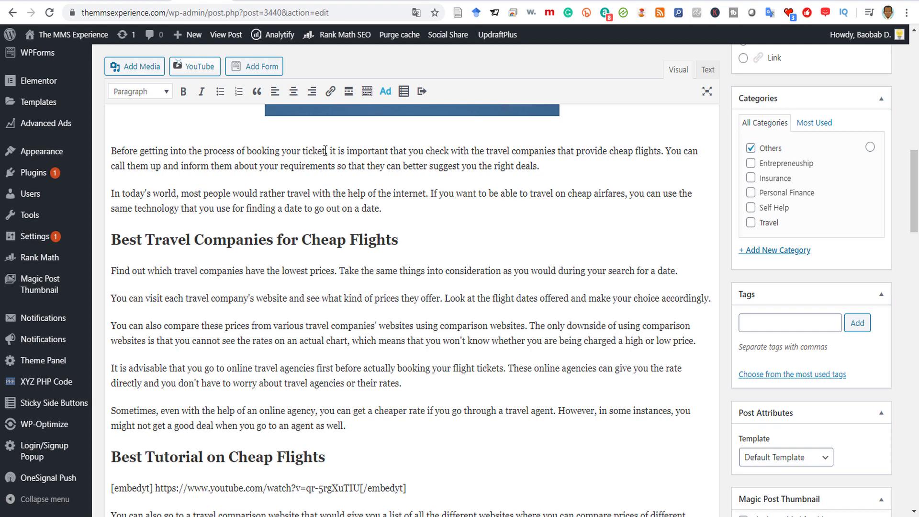
{"action": "left_click_drag", "start_coordinate": [325, 151], "coordinate": [246, 153]}
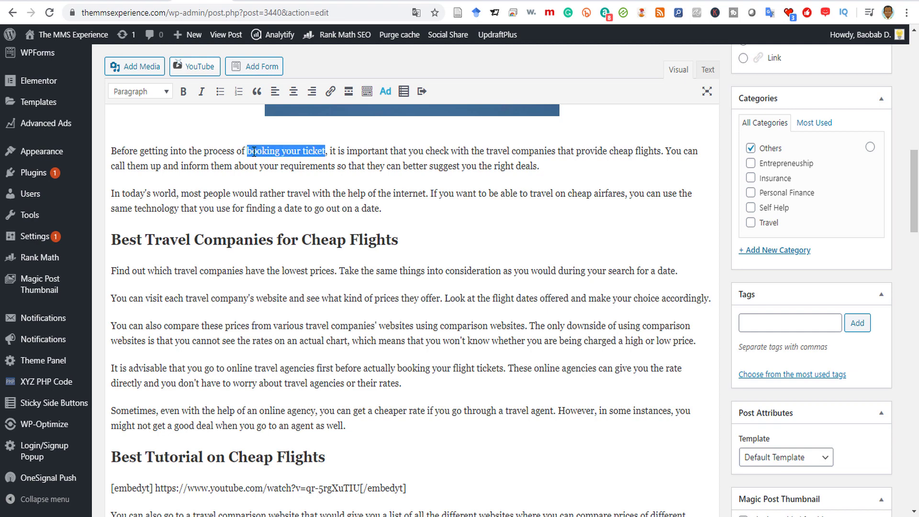
{"action": "right_click", "coordinate": [253, 152]}
{"action": "left_click", "coordinate": [330, 92]}
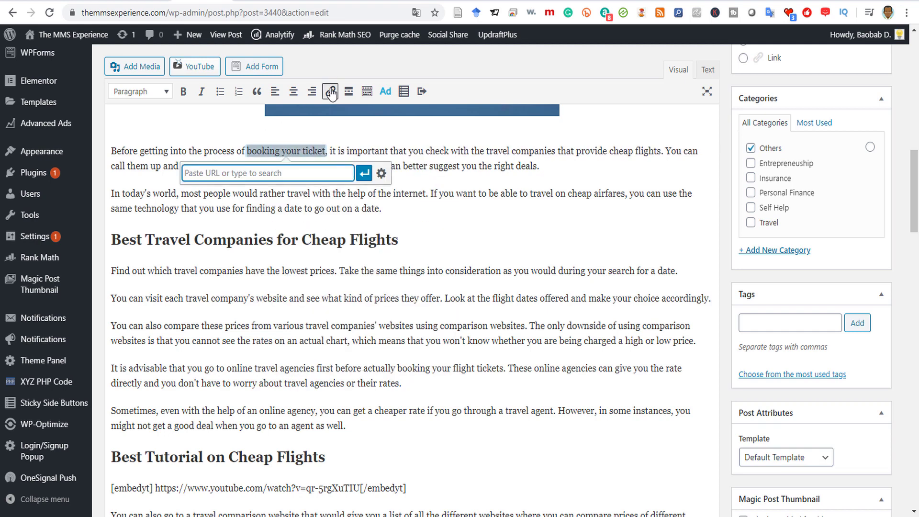
{"action": "key", "text": "ctrl+v"}
{"action": "key", "text": "Return"}
{"action": "scroll", "coordinate": [653, 204], "scroll_direction": "up", "scroll_amount": 10}
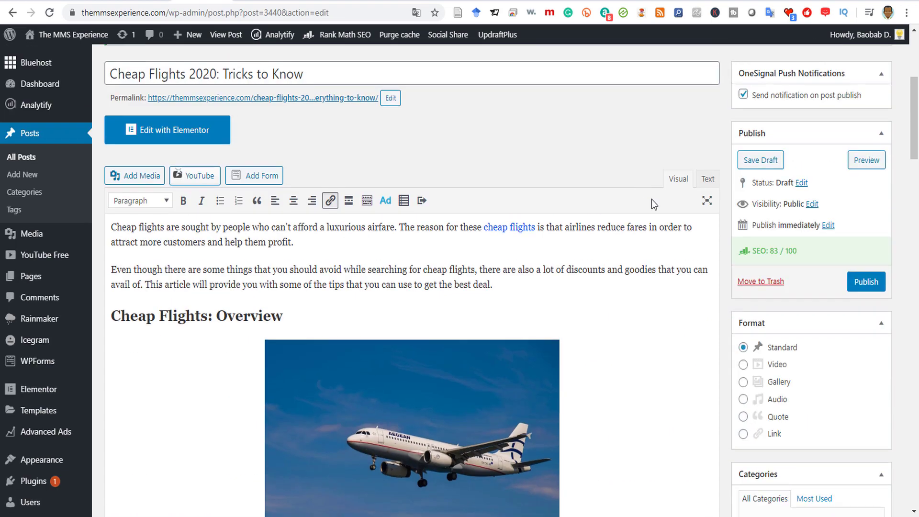
- Examine the headings, images and internal links in the Google Flights review post, down to its "Also Read:" list
{"action": "scroll", "coordinate": [338, 293], "scroll_direction": "down", "scroll_amount": 15}
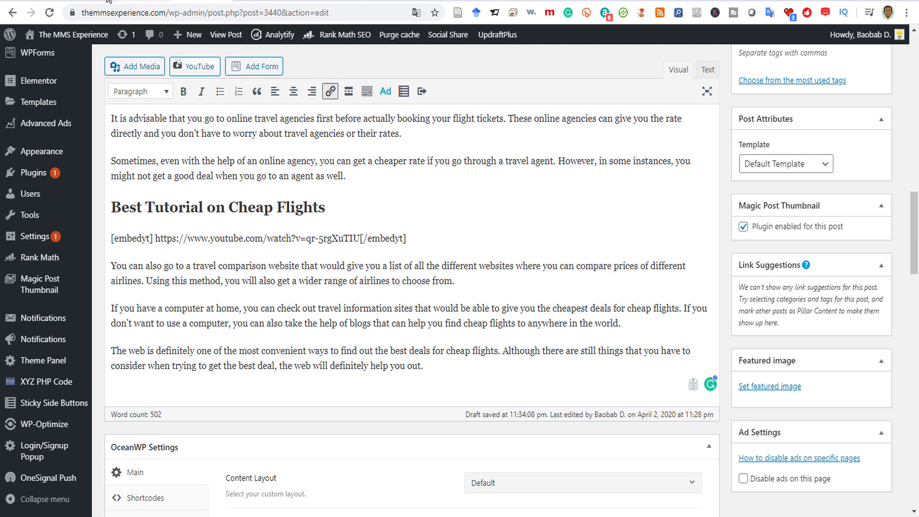
{"action": "left_click", "coordinate": [88, 1]}
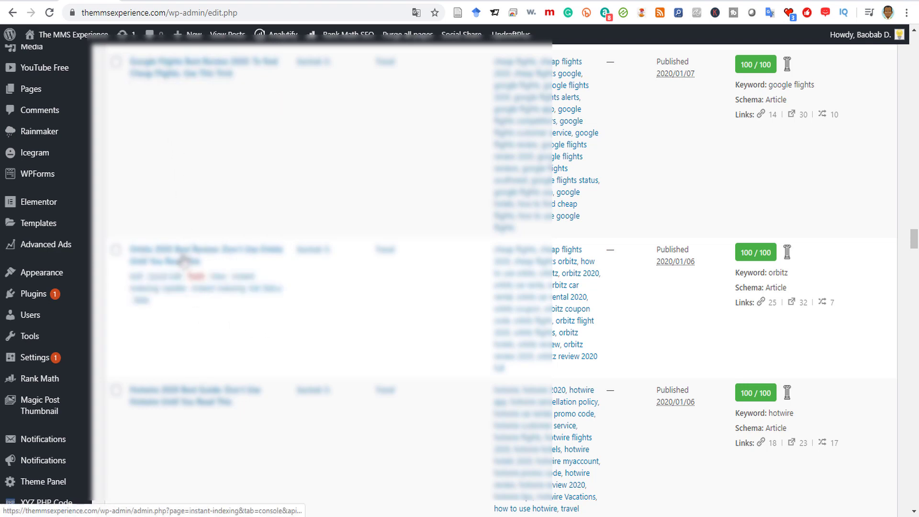
{"action": "left_click", "coordinate": [148, 1]}
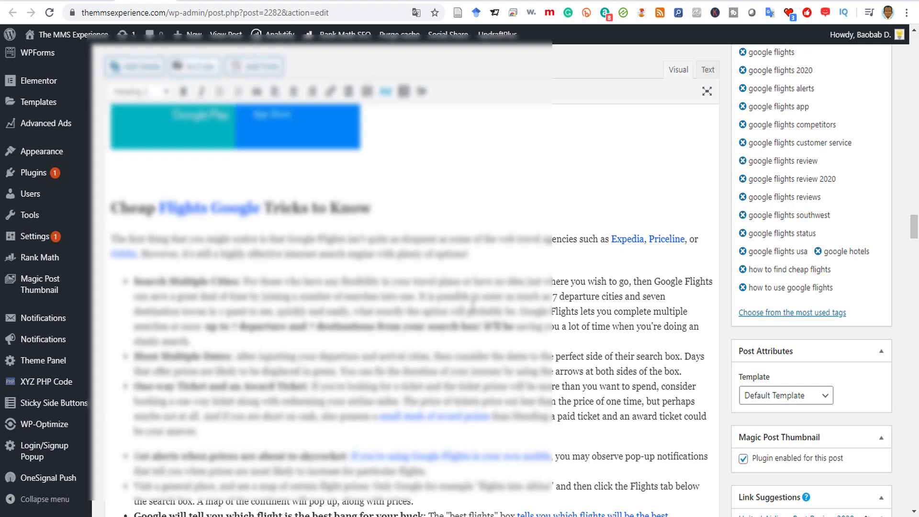
{"action": "scroll", "coordinate": [611, 296], "scroll_direction": "down", "scroll_amount": 20}
{"action": "scroll", "coordinate": [611, 296], "scroll_direction": "down", "scroll_amount": 10}
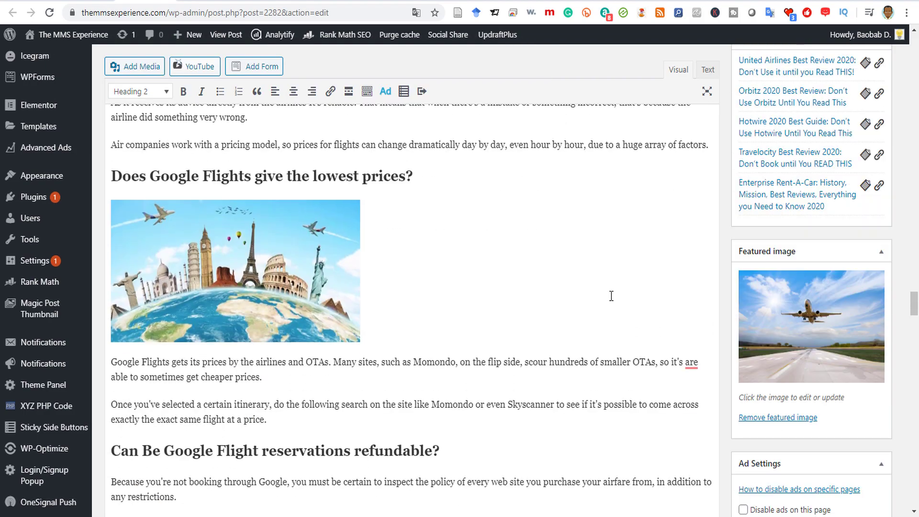
{"action": "scroll", "coordinate": [413, 250], "scroll_direction": "up", "scroll_amount": 5}
{"action": "scroll", "coordinate": [386, 283], "scroll_direction": "down", "scroll_amount": 3}
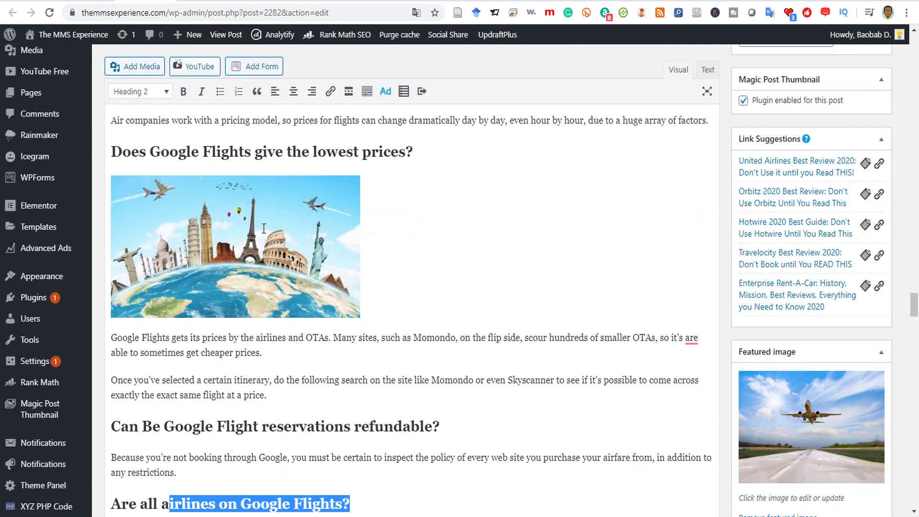
{"action": "scroll", "coordinate": [256, 224], "scroll_direction": "down", "scroll_amount": 5}
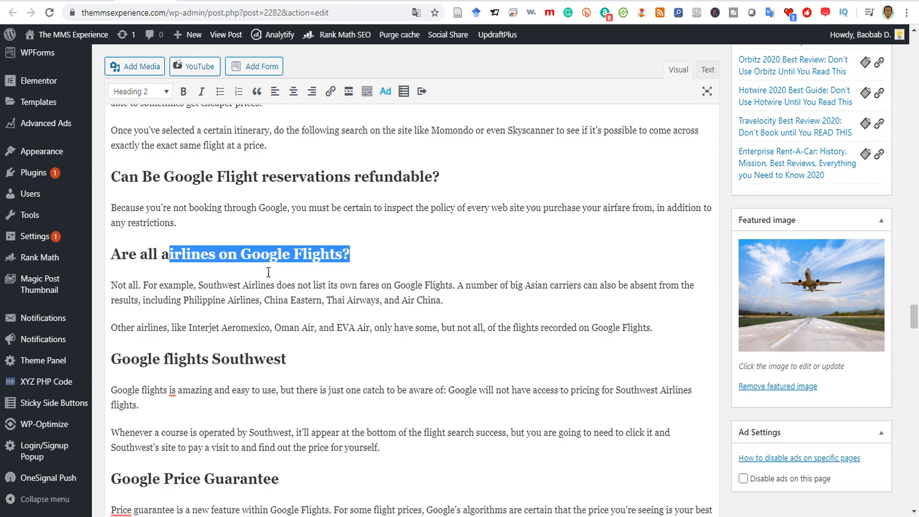
{"action": "scroll", "coordinate": [268, 272], "scroll_direction": "down", "scroll_amount": 20}
{"action": "scroll", "coordinate": [377, 350], "scroll_direction": "up", "scroll_amount": 6}
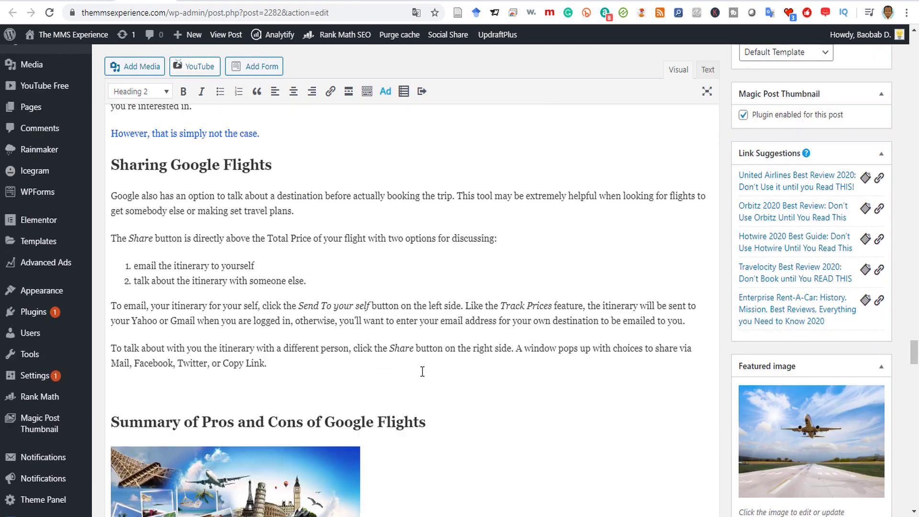
{"action": "scroll", "coordinate": [422, 371], "scroll_direction": "down", "scroll_amount": 15}
{"action": "scroll", "coordinate": [281, 452], "scroll_direction": "up", "scroll_amount": 5}
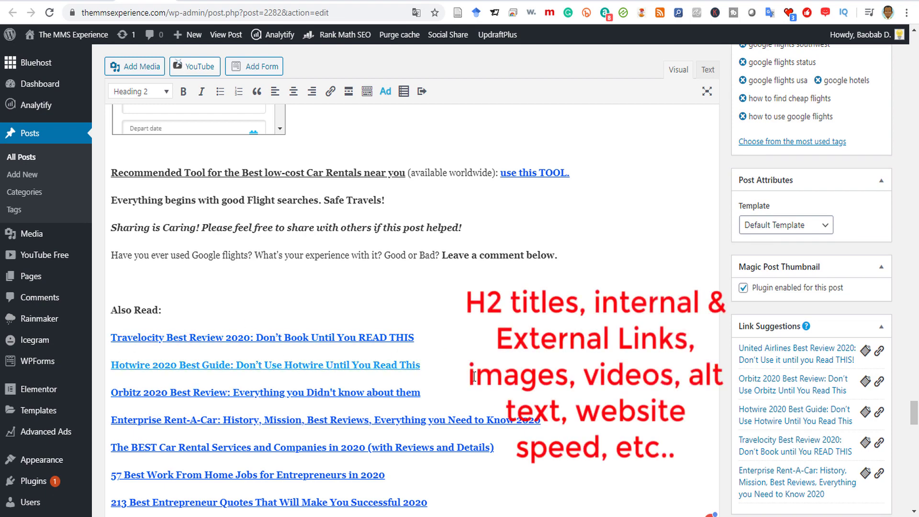
- Copy the "Also Read:" heading with its Travelocity, Hotwire and Orbitz links, and return to the cheap flights post
{"action": "left_click_drag", "start_coordinate": [476, 391], "coordinate": [114, 308]}
{"action": "right_click", "coordinate": [118, 308]}
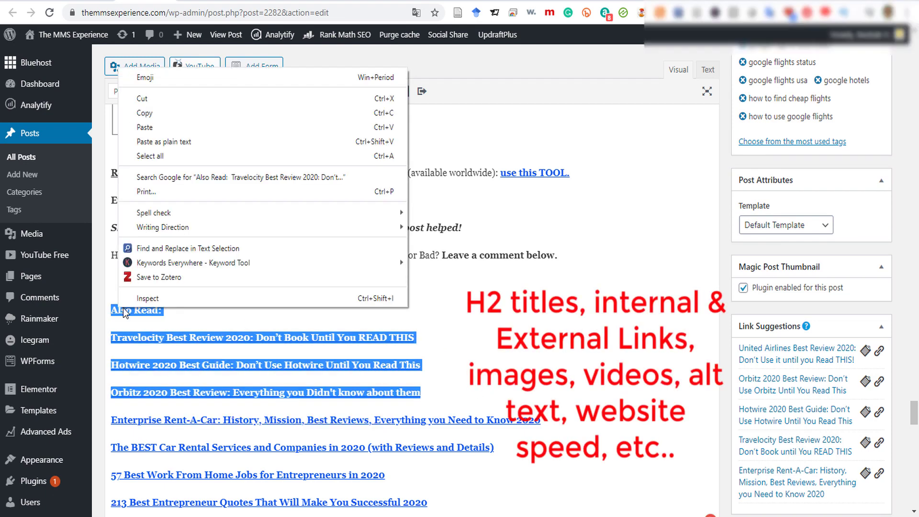
{"action": "left_click", "coordinate": [143, 113]}
{"action": "left_click", "coordinate": [213, 4]}
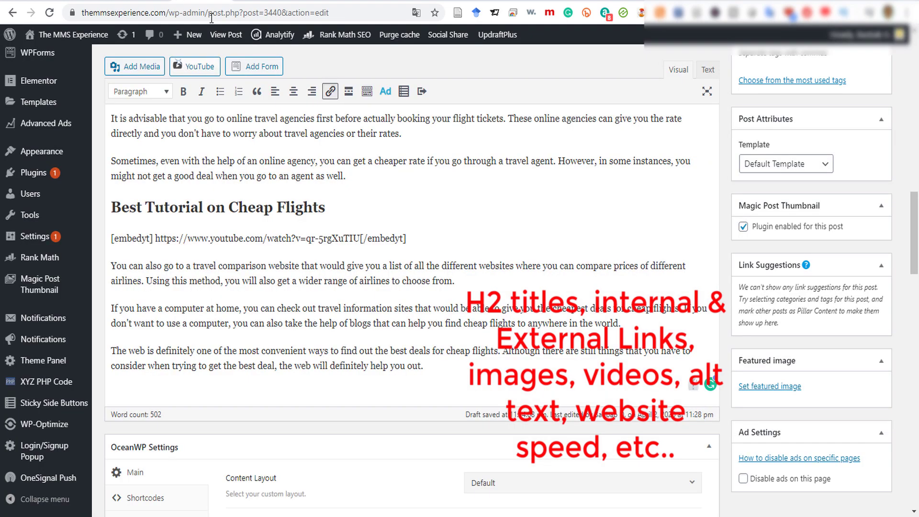
- Paste the copied "Also Read:" links below the post's closing paragraph after a blank line, and check the SEO score
{"action": "left_click", "coordinate": [428, 377]}
{"action": "key", "text": "Return"}
{"action": "key", "text": "Return"}
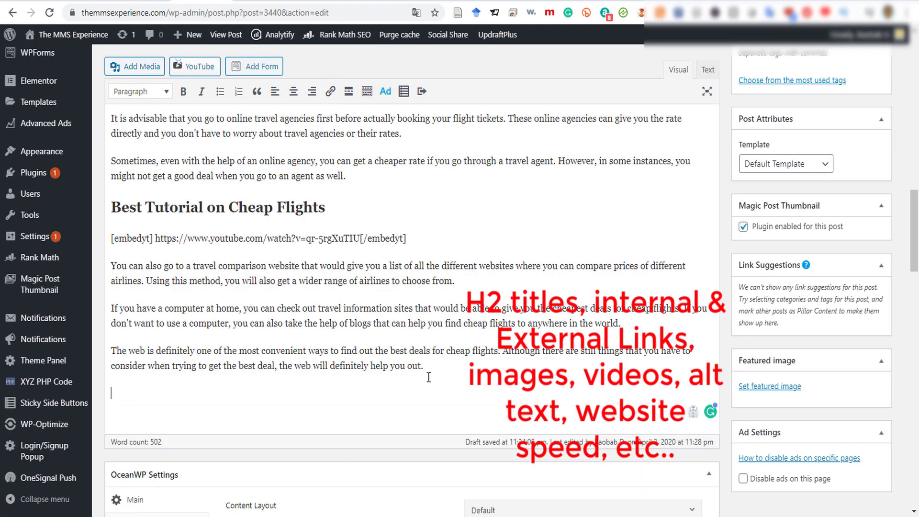
{"action": "key", "text": "ctrl+v"}
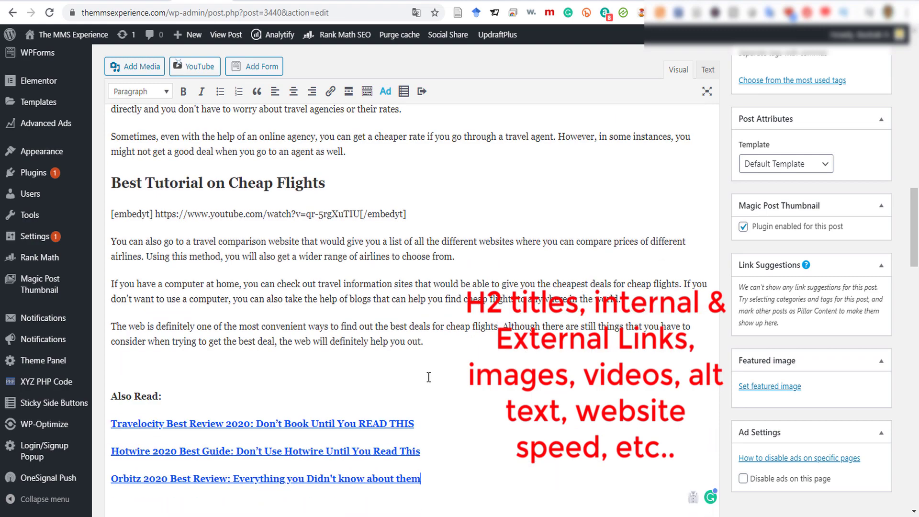
{"action": "scroll", "coordinate": [628, 289], "scroll_direction": "up", "scroll_amount": 20}
{"action": "scroll", "coordinate": [628, 289], "scroll_direction": "up", "scroll_amount": 2}
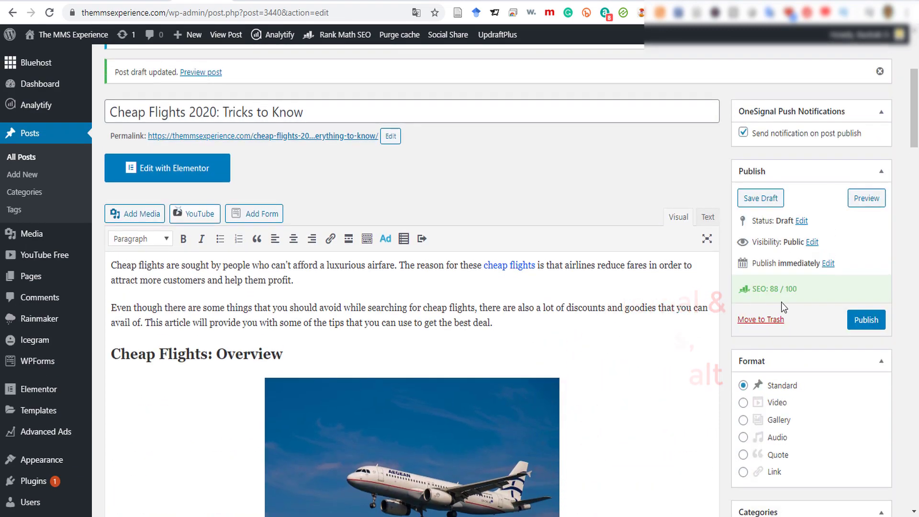
{"action": "left_click_drag", "start_coordinate": [797, 288], "coordinate": [754, 286]}
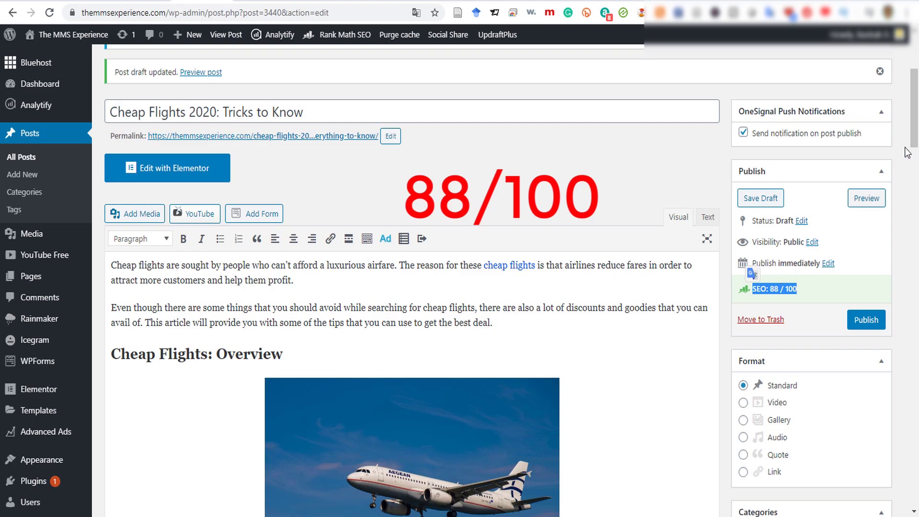
- Duplicate the "Also Read:" heading and Travelocity link from the post's end below the last paragraph of the "Best Travel Companies for Cheap Flights" section
{"action": "left_click_drag", "start_coordinate": [914, 131], "coordinate": [914, 248]}
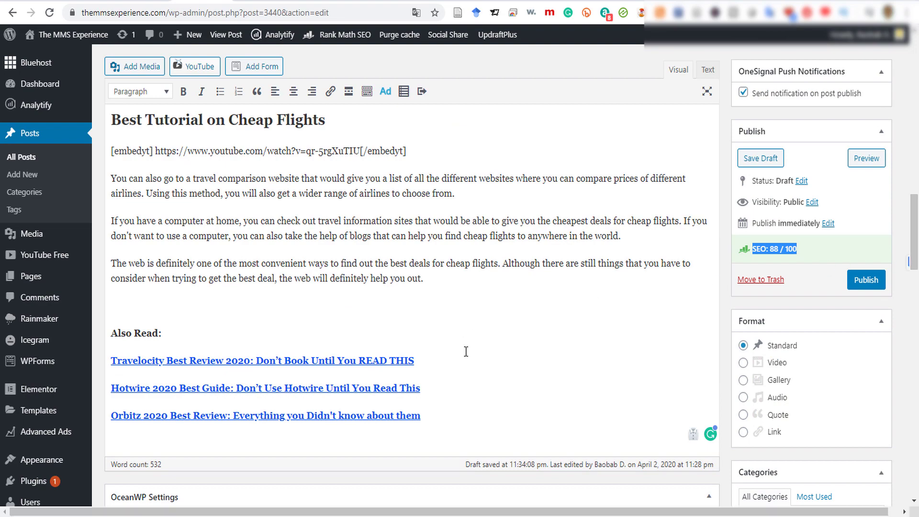
{"action": "scroll", "coordinate": [465, 351], "scroll_direction": "up", "scroll_amount": 7}
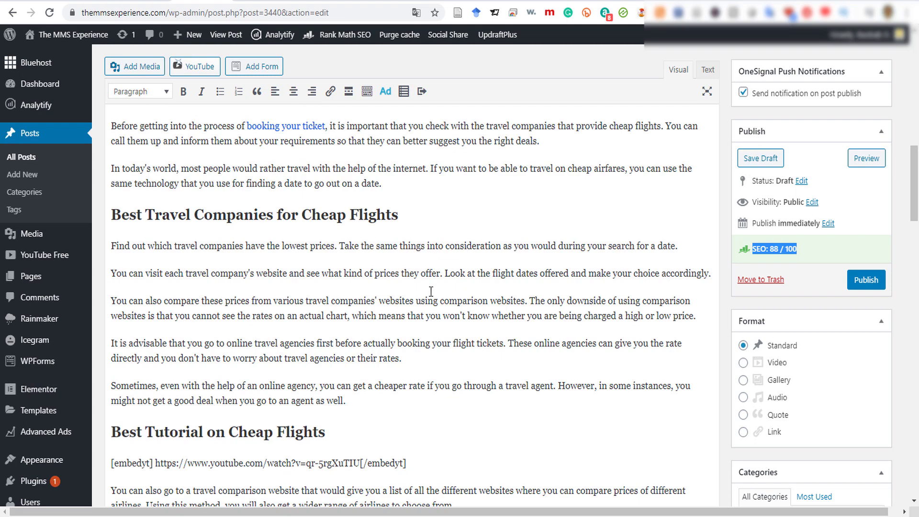
{"action": "scroll", "coordinate": [473, 344], "scroll_direction": "up", "scroll_amount": 3}
{"action": "scroll", "coordinate": [473, 350], "scroll_direction": "down", "scroll_amount": 12}
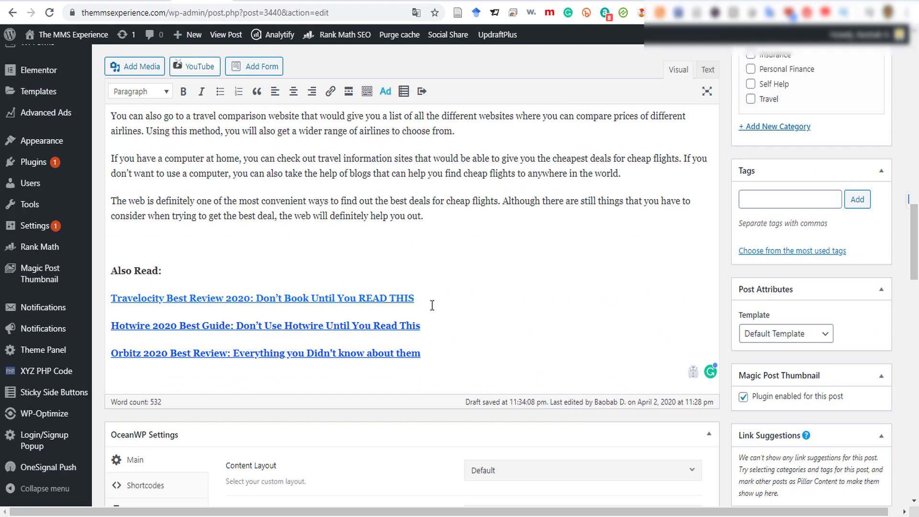
{"action": "left_click_drag", "start_coordinate": [437, 300], "coordinate": [111, 266]}
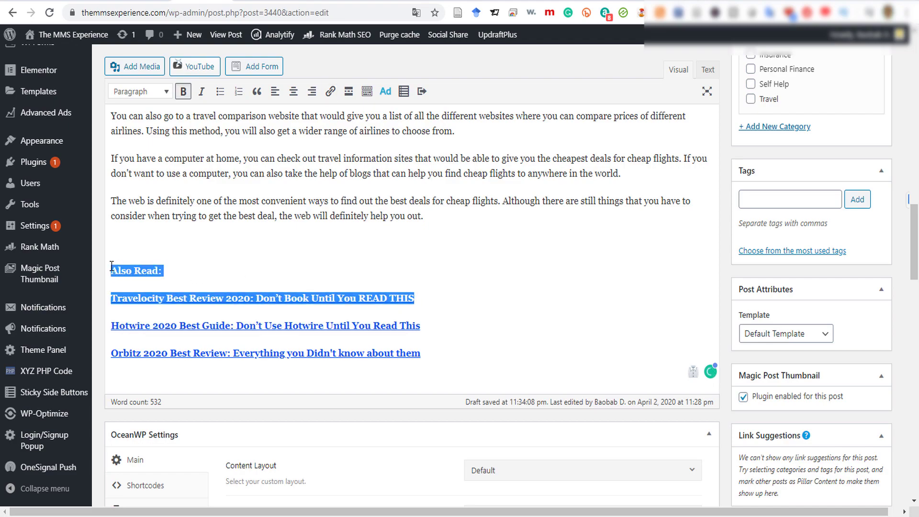
{"action": "scroll", "coordinate": [143, 265], "scroll_direction": "up", "scroll_amount": 19}
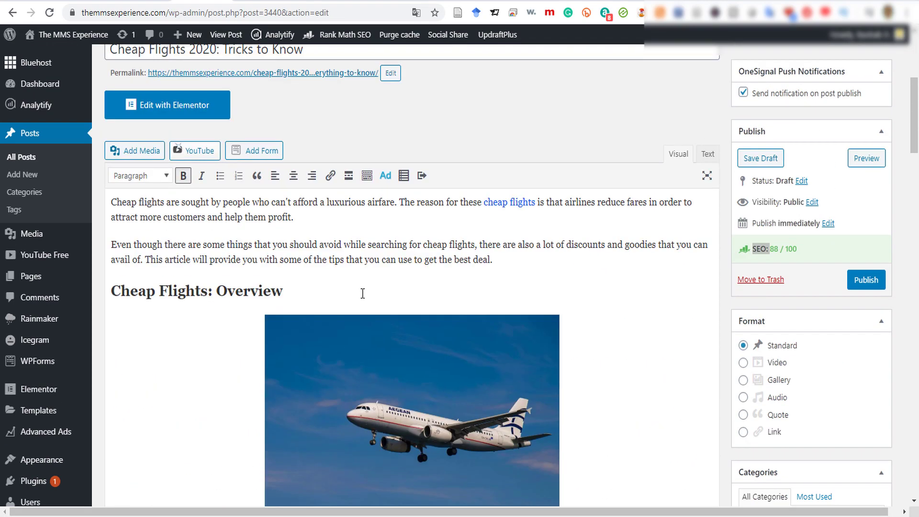
{"action": "scroll", "coordinate": [364, 293], "scroll_direction": "down", "scroll_amount": 6}
{"action": "scroll", "coordinate": [294, 270], "scroll_direction": "down", "scroll_amount": 3}
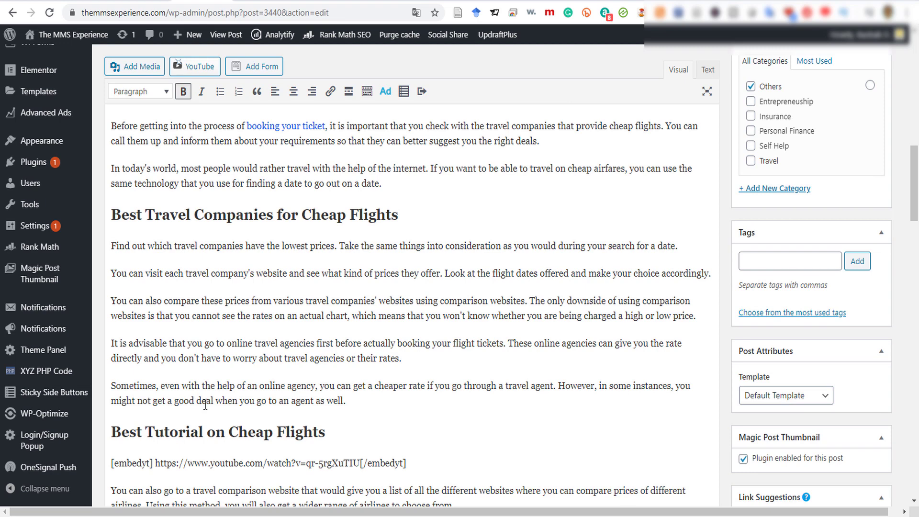
{"action": "left_click", "coordinate": [385, 407]}
{"action": "key", "text": "Return"}
{"action": "key", "text": "ctrl+v"}
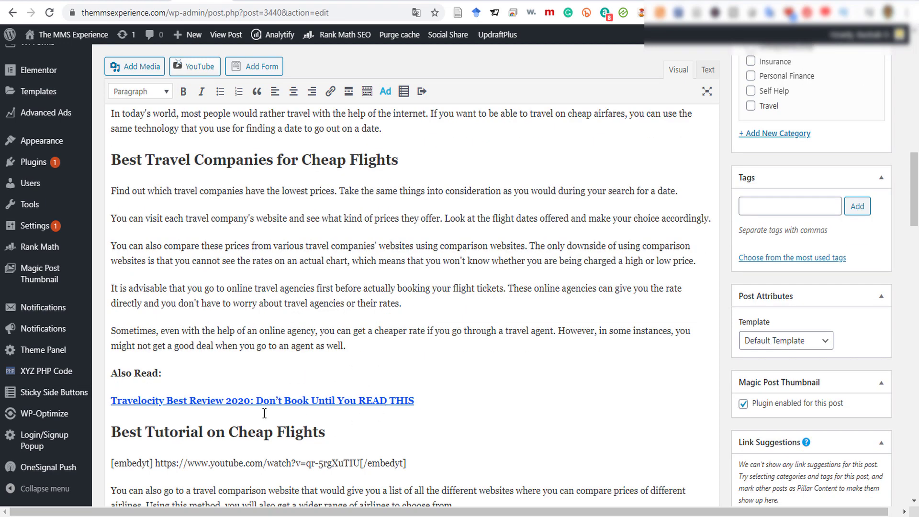
{"action": "scroll", "coordinate": [203, 395], "scroll_direction": "up", "scroll_amount": 5}
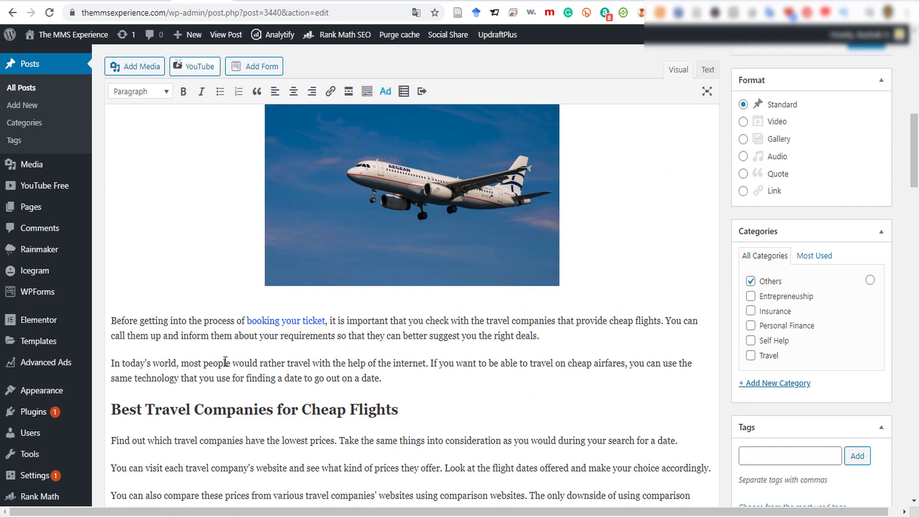
{"action": "scroll", "coordinate": [283, 324], "scroll_direction": "down", "scroll_amount": 8}
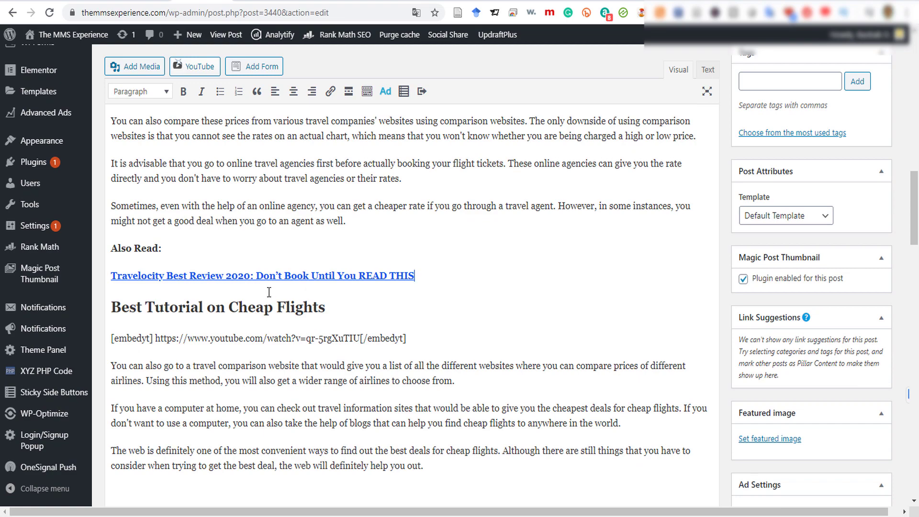
- Review the text and internal link in the "Best Travel Companies for Cheap Flights" section, and return to the start of the post
{"action": "scroll", "coordinate": [237, 290], "scroll_direction": "up", "scroll_amount": 4}
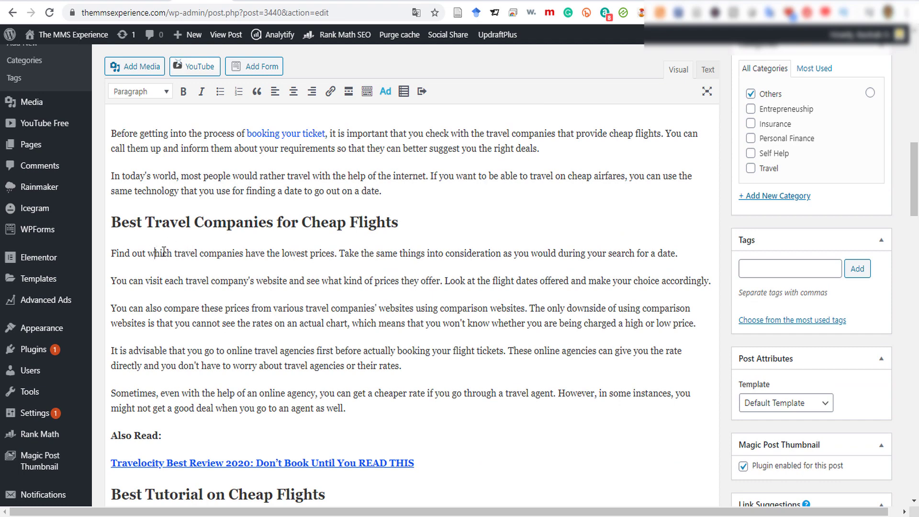
{"action": "left_click_drag", "start_coordinate": [157, 252], "coordinate": [347, 406]}
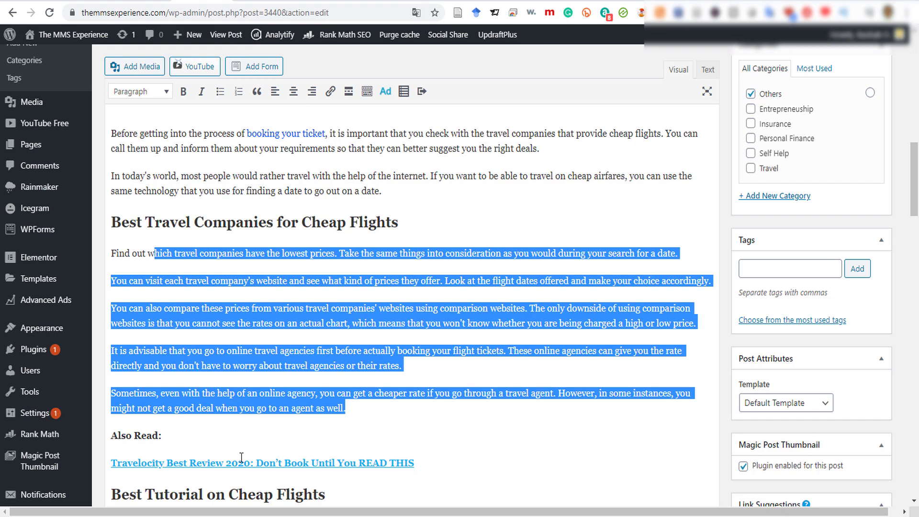
{"action": "left_click_drag", "start_coordinate": [913, 181], "coordinate": [914, 114]}
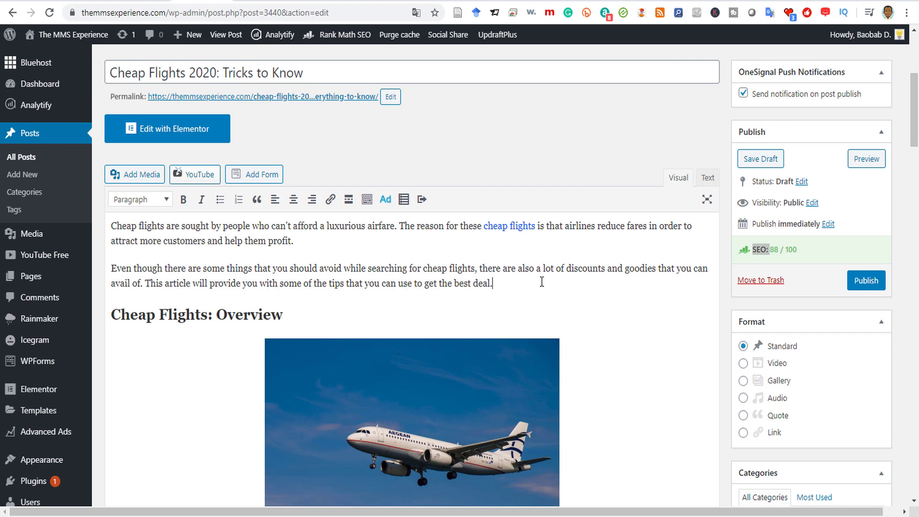
- Examine the Google Flights review post's table of contents, jump through it to "Google Flights Price Guarantee", and read the sections that follow
{"action": "left_click", "coordinate": [252, 1]}
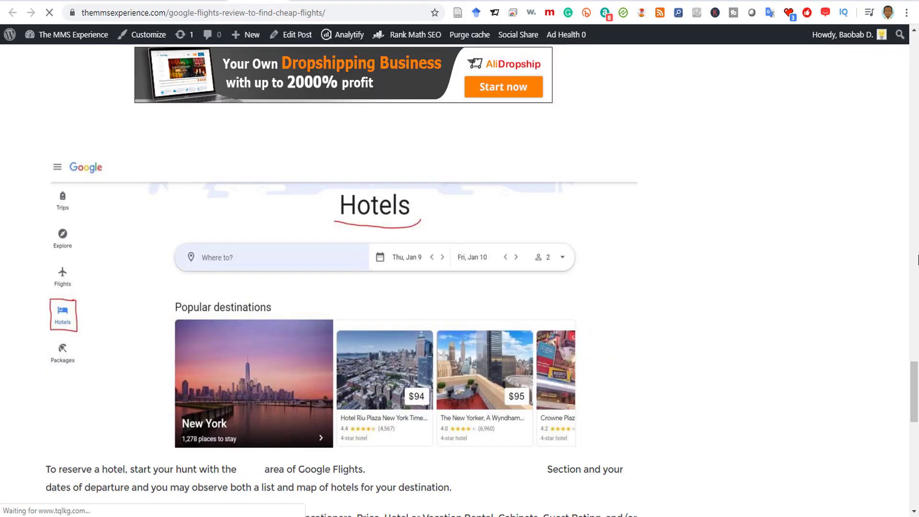
{"action": "left_click_drag", "start_coordinate": [912, 375], "coordinate": [915, 79]}
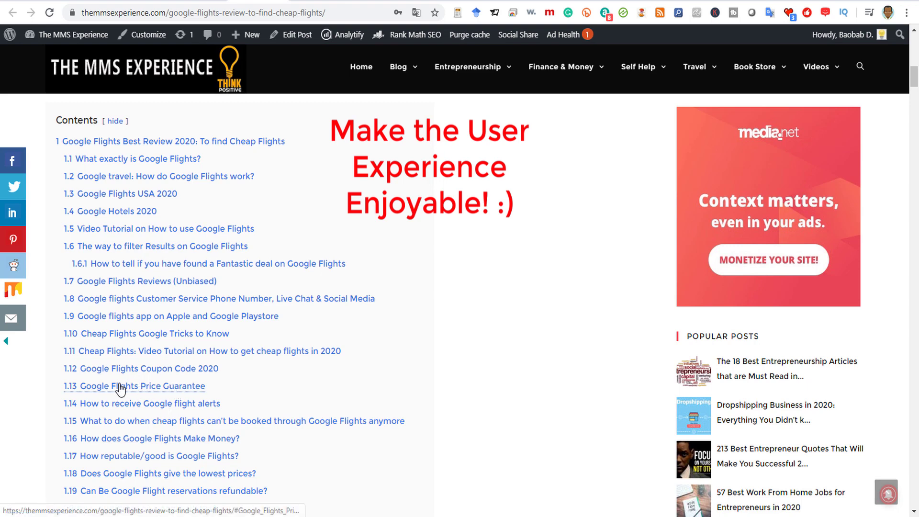
{"action": "left_click", "coordinate": [171, 386]}
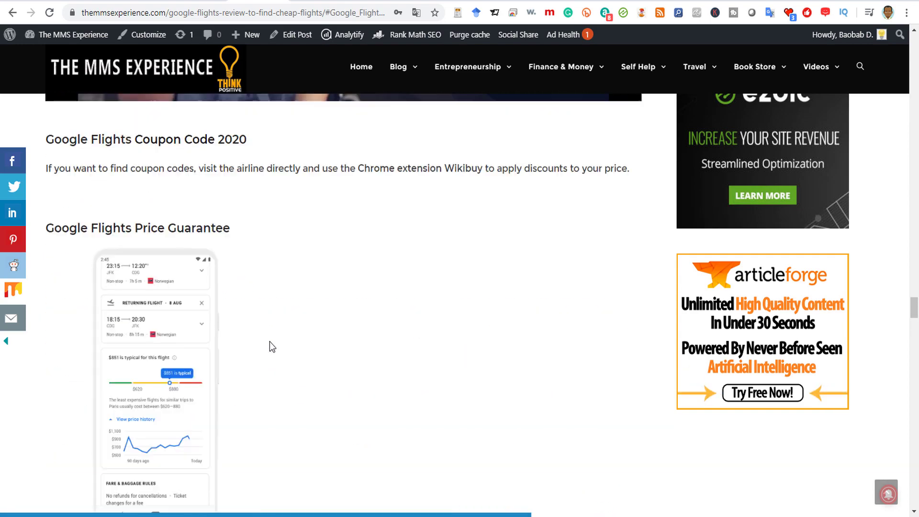
{"action": "scroll", "coordinate": [317, 322], "scroll_direction": "down", "scroll_amount": 9}
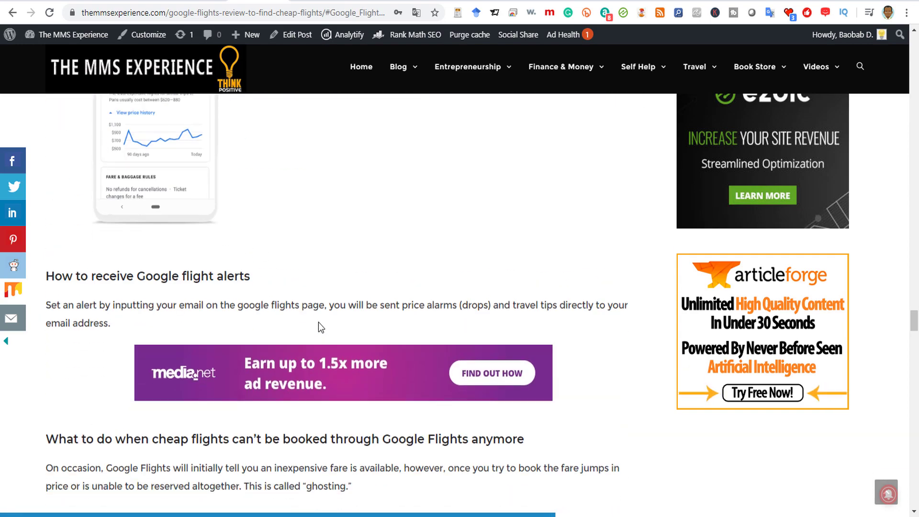
{"action": "scroll", "coordinate": [158, 302], "scroll_direction": "down", "scroll_amount": 3}
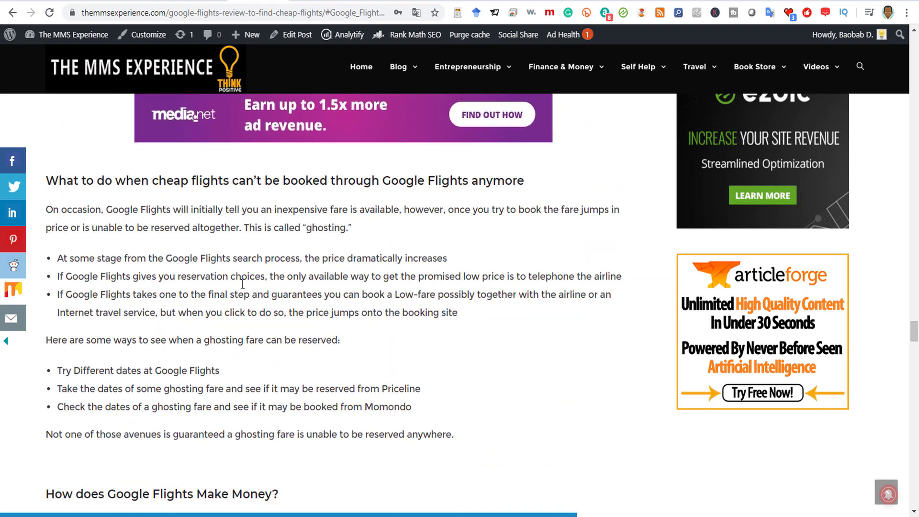
- In the cheap flights post, insert a table of contents with default settings on a new line above the "Cheap Flights: Overview" heading
{"action": "left_click", "coordinate": [200, 2]}
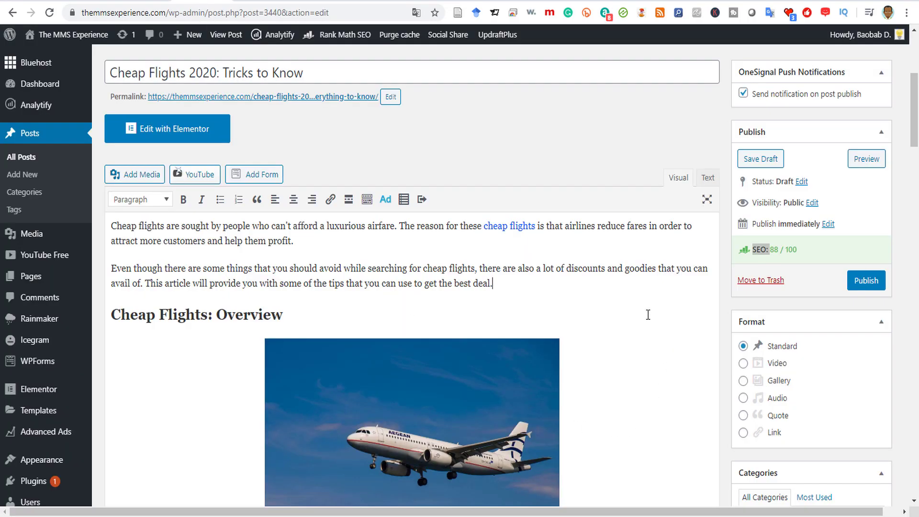
{"action": "left_click", "coordinate": [557, 283]}
{"action": "key", "text": "Return"}
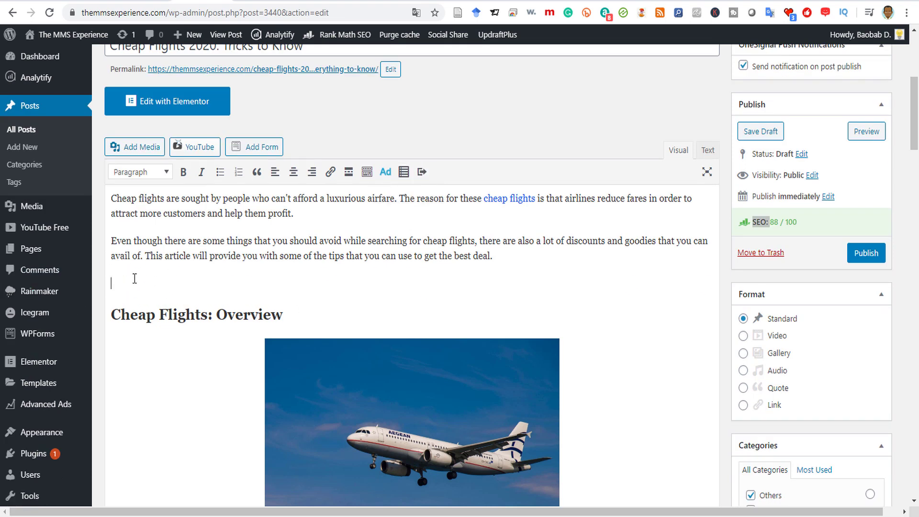
{"action": "left_click", "coordinate": [403, 172]}
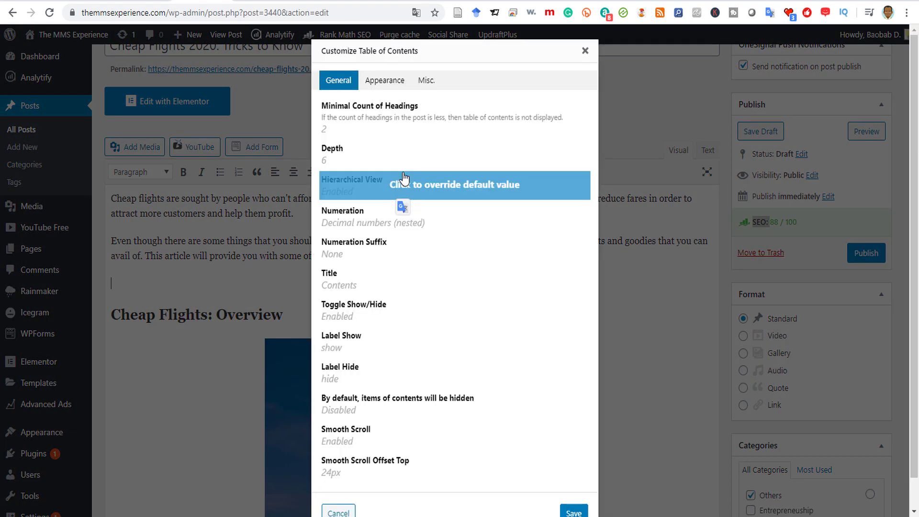
{"action": "scroll", "coordinate": [459, 325], "scroll_direction": "down", "scroll_amount": 1}
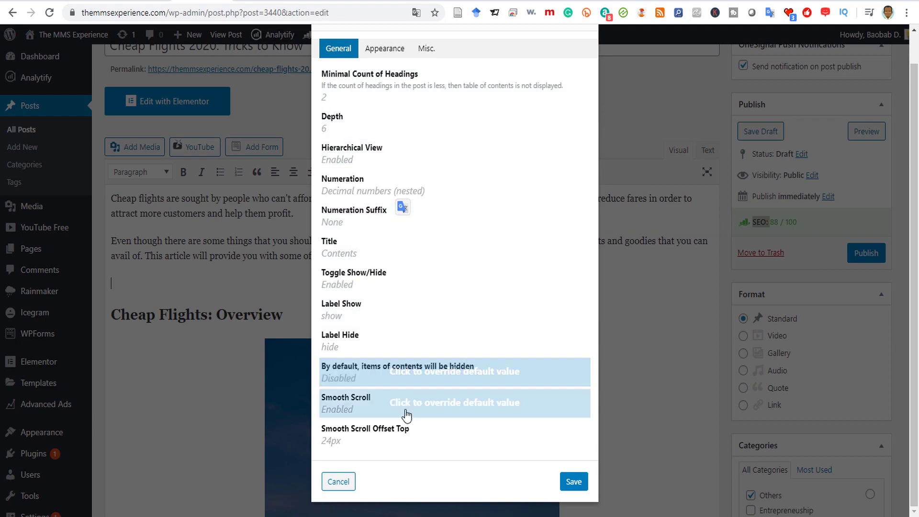
{"action": "left_click", "coordinate": [572, 482]}
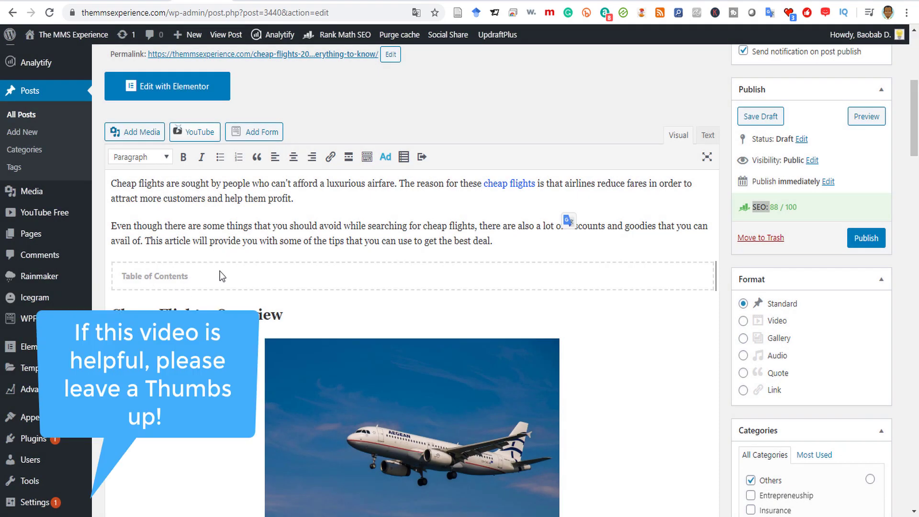
- Check the post's section headings that feed the table of contents, from "Cheap Flights: Overview" to "Best Tutorial on Cheap Flights"
{"action": "scroll", "coordinate": [212, 276], "scroll_direction": "down", "scroll_amount": 1}
{"action": "scroll", "coordinate": [212, 276], "scroll_direction": "down", "scroll_amount": 2}
{"action": "left_click_drag", "start_coordinate": [155, 188], "coordinate": [228, 187]}
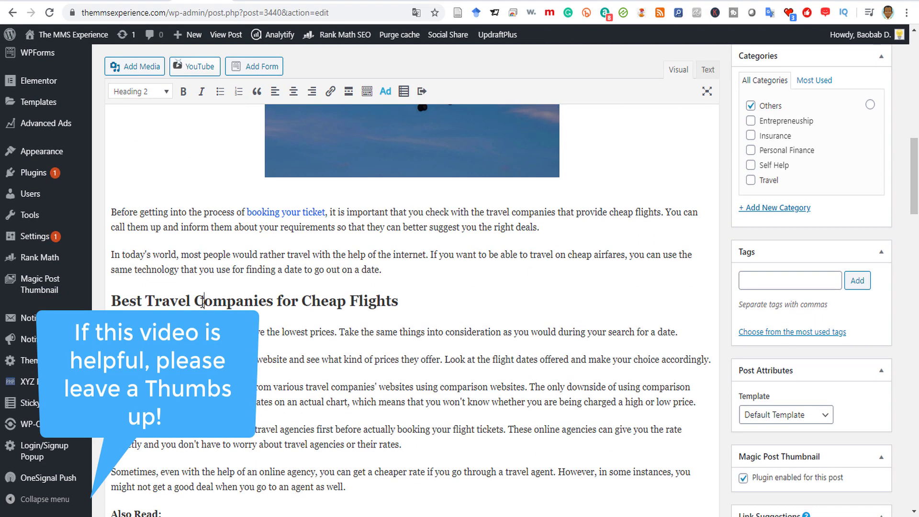
{"action": "left_click_drag", "start_coordinate": [203, 300], "coordinate": [245, 301]}
{"action": "scroll", "coordinate": [243, 303], "scroll_direction": "down", "scroll_amount": 3}
{"action": "left_click_drag", "start_coordinate": [148, 386], "coordinate": [181, 390]}
{"action": "scroll", "coordinate": [270, 323], "scroll_direction": "up", "scroll_amount": 5}
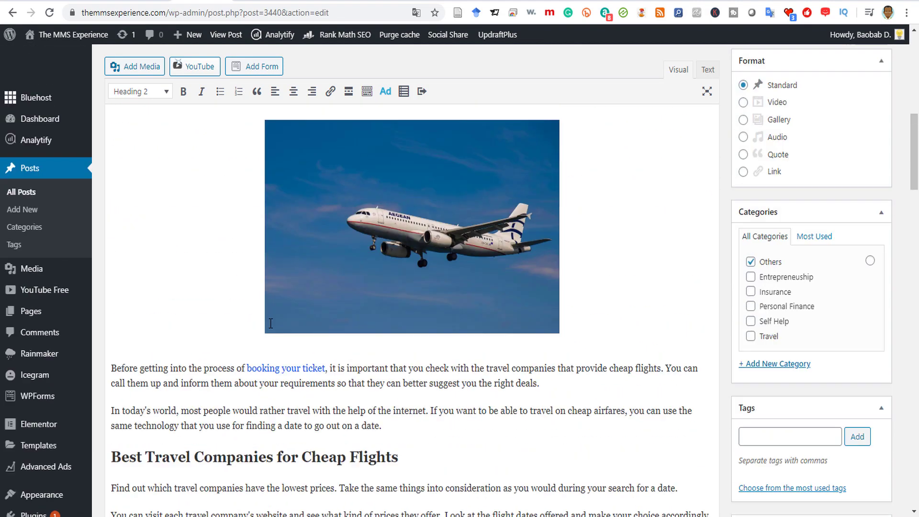
{"action": "scroll", "coordinate": [270, 323], "scroll_direction": "up", "scroll_amount": 5}
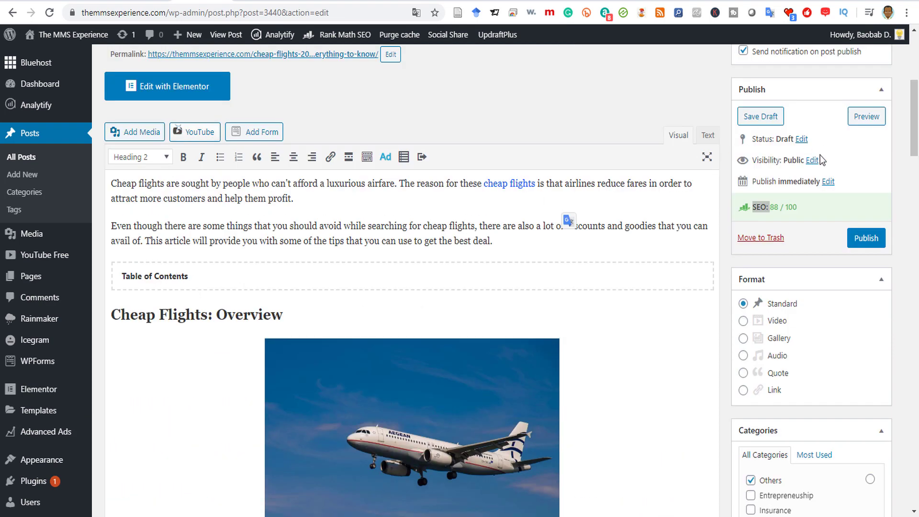
- Preview the cheap flights post and examine its introduction and table of contents
{"action": "left_click", "coordinate": [864, 118]}
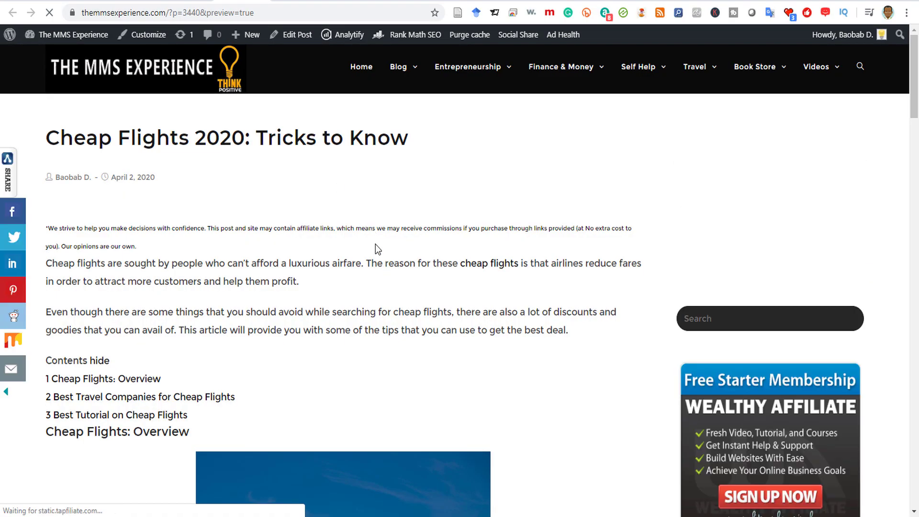
{"action": "scroll", "coordinate": [283, 390], "scroll_direction": "down", "scroll_amount": 2}
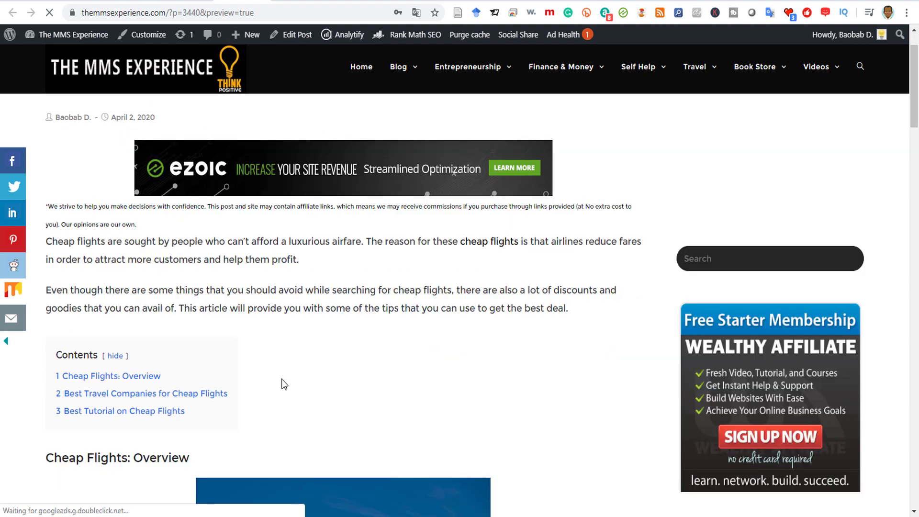
{"action": "scroll", "coordinate": [311, 263], "scroll_direction": "up", "scroll_amount": 2}
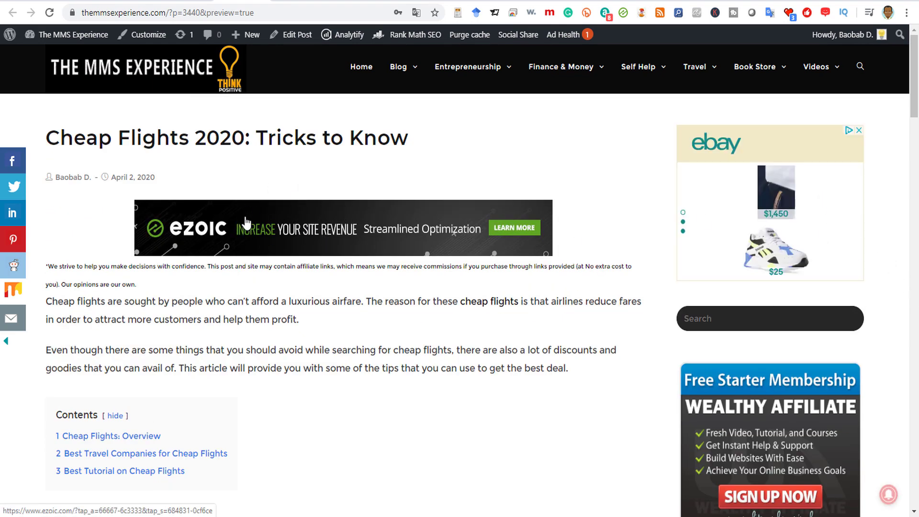
{"action": "scroll", "coordinate": [197, 334], "scroll_direction": "down", "scroll_amount": 4}
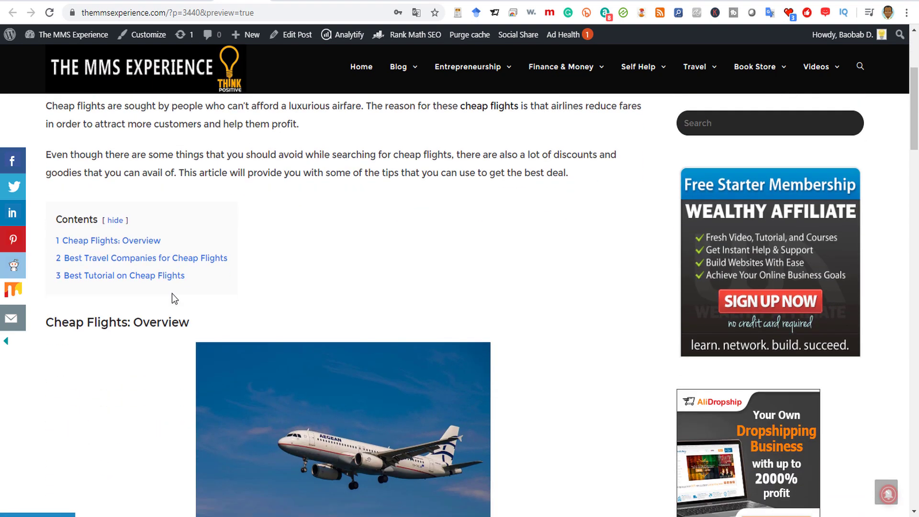
{"action": "scroll", "coordinate": [172, 297], "scroll_direction": "up", "scroll_amount": 3}
{"action": "left_click_drag", "start_coordinate": [100, 226], "coordinate": [219, 288]}
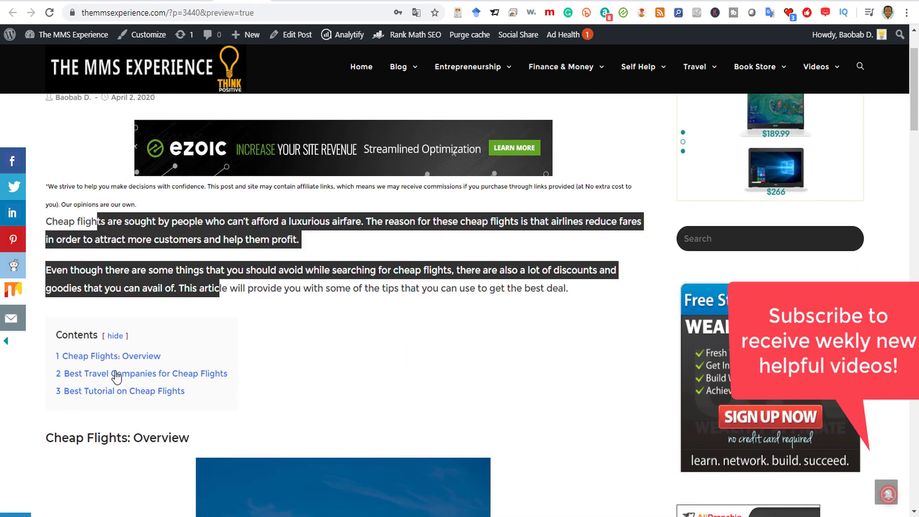
{"action": "scroll", "coordinate": [96, 244], "scroll_direction": "down", "scroll_amount": 2}
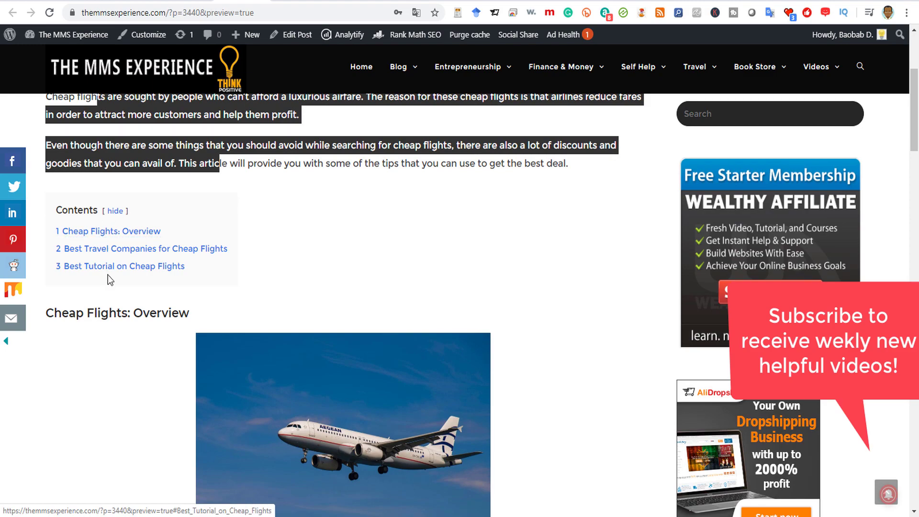
- Examine the rest of the previewed post, including the airplane image, the embedded video, the "Also Read:" links and the page footer
{"action": "scroll", "coordinate": [318, 277], "scroll_direction": "down", "scroll_amount": 7}
{"action": "scroll", "coordinate": [297, 208], "scroll_direction": "up", "scroll_amount": 3}
{"action": "scroll", "coordinate": [300, 365], "scroll_direction": "down", "scroll_amount": 15}
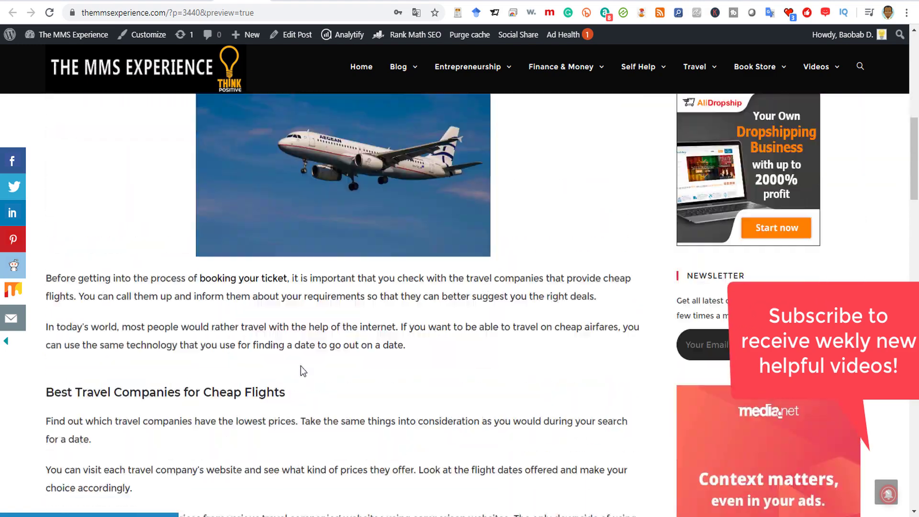
{"action": "scroll", "coordinate": [301, 371], "scroll_direction": "up", "scroll_amount": 10}
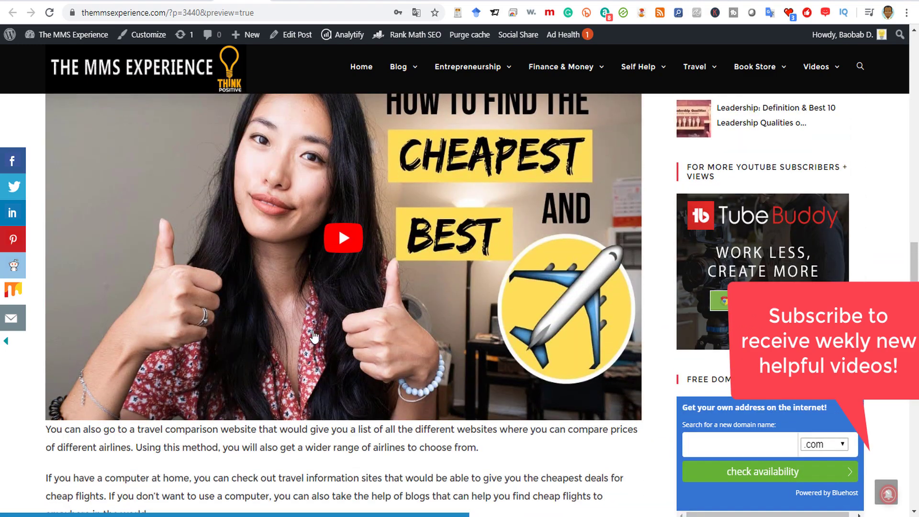
{"action": "scroll", "coordinate": [313, 336], "scroll_direction": "down", "scroll_amount": 3}
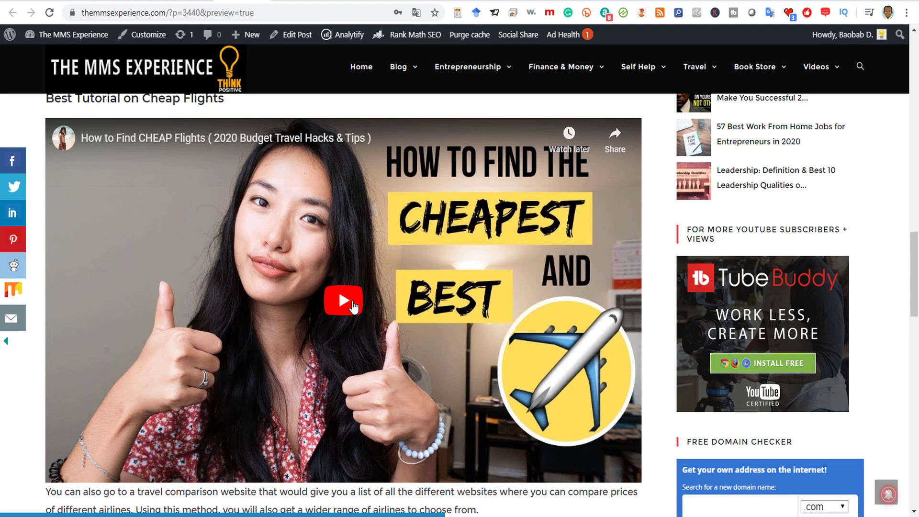
{"action": "scroll", "coordinate": [337, 287], "scroll_direction": "down", "scroll_amount": 15}
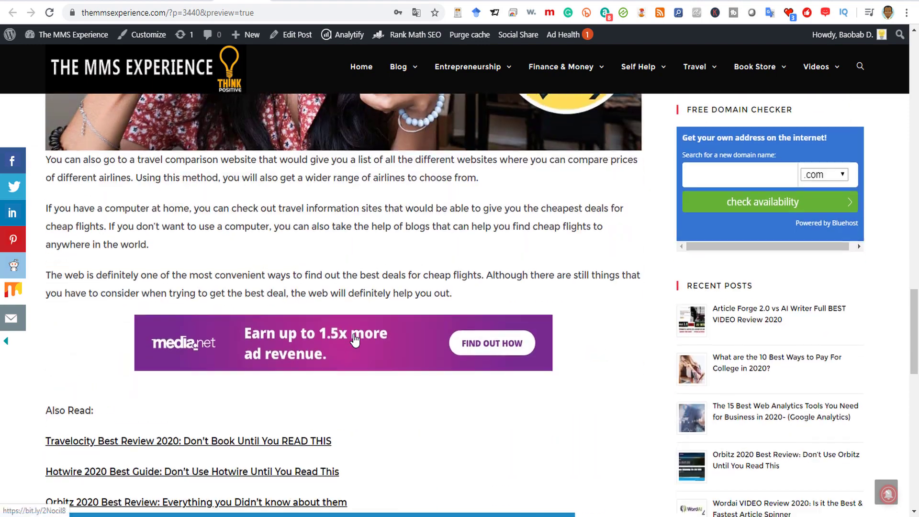
{"action": "scroll", "coordinate": [310, 332], "scroll_direction": "up", "scroll_amount": 10}
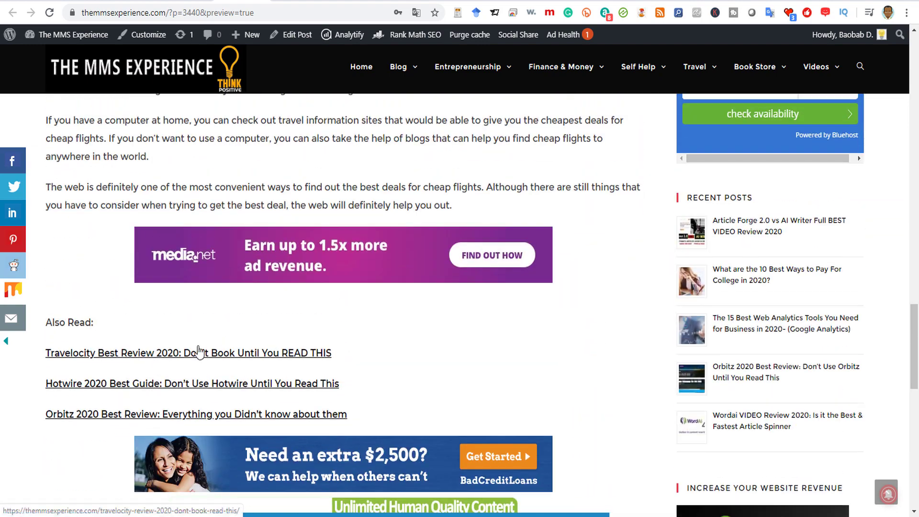
{"action": "scroll", "coordinate": [126, 347], "scroll_direction": "down", "scroll_amount": 5}
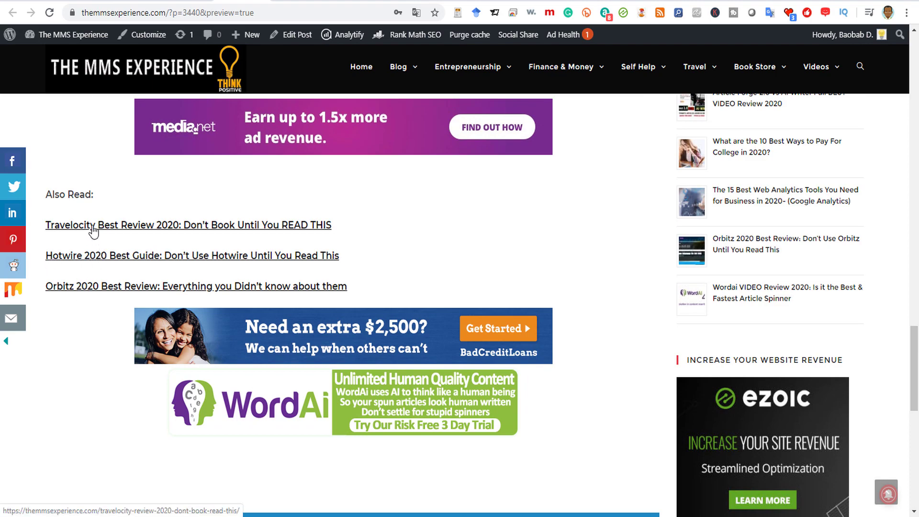
{"action": "scroll", "coordinate": [334, 327], "scroll_direction": "down", "scroll_amount": 6}
{"action": "scroll", "coordinate": [332, 323], "scroll_direction": "down", "scroll_amount": 2}
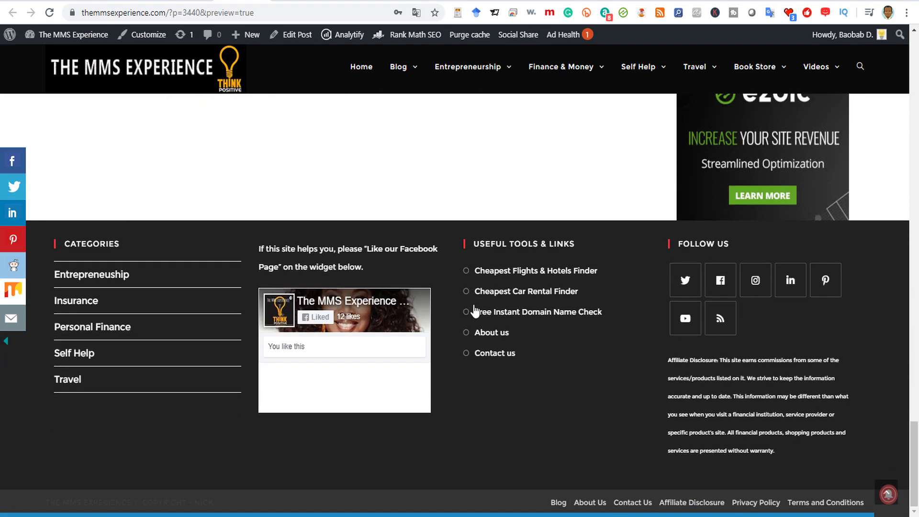
- Return to the post editor and look over the body text down to the closing "Also Read:" links
{"action": "left_click", "coordinate": [178, 1]}
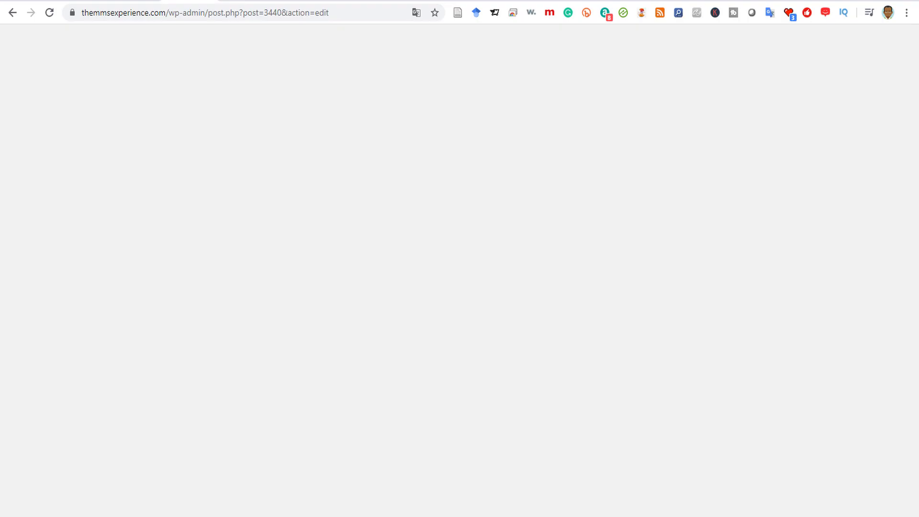
{"action": "scroll", "coordinate": [676, 279], "scroll_direction": "down", "scroll_amount": 15}
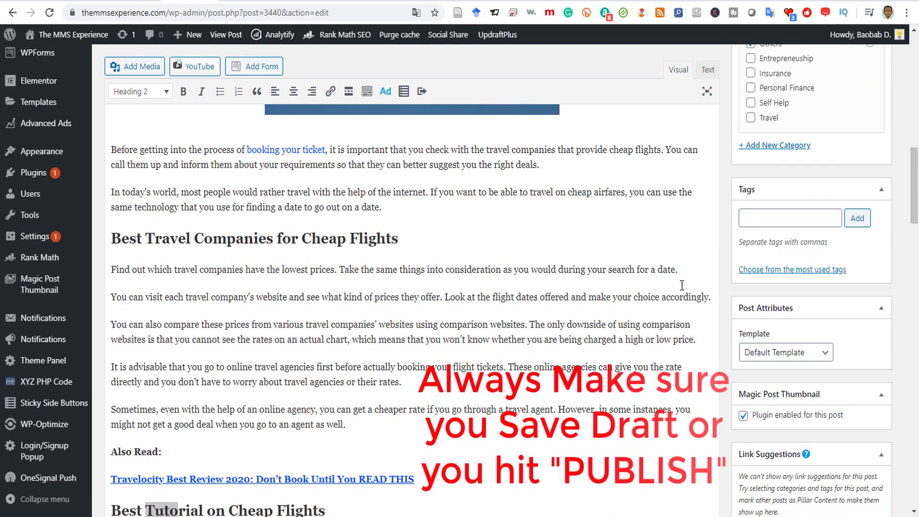
{"action": "scroll", "coordinate": [681, 285], "scroll_direction": "up", "scroll_amount": 4}
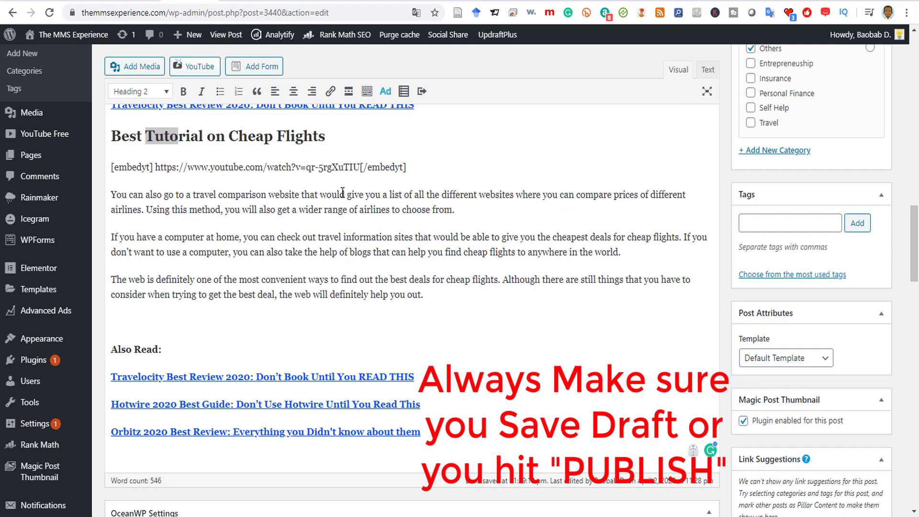
- Review the Rank Math scores and link counts in the all-posts list, and switch to the Freetrepreneurs channel page on YouTube
{"action": "left_click", "coordinate": [92, 2]}
{"action": "scroll", "coordinate": [788, 455], "scroll_direction": "down", "scroll_amount": 10}
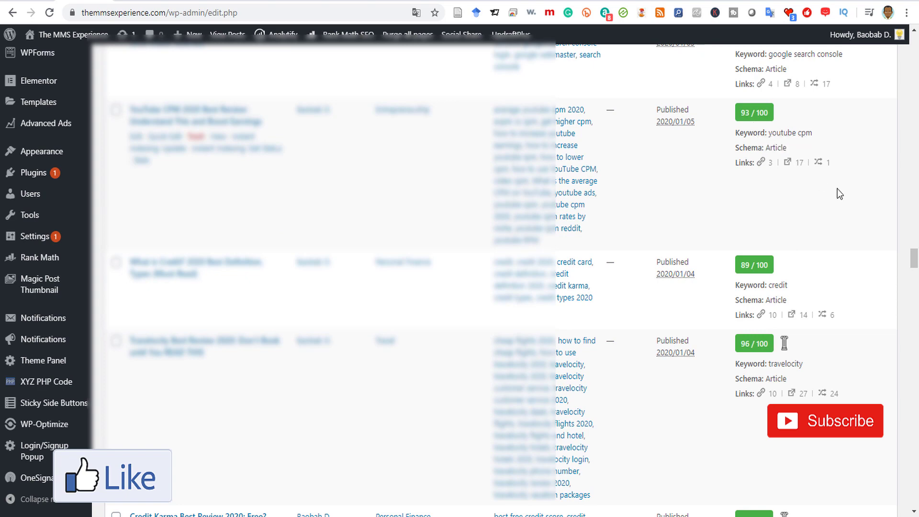
{"action": "scroll", "coordinate": [839, 189], "scroll_direction": "up", "scroll_amount": 12}
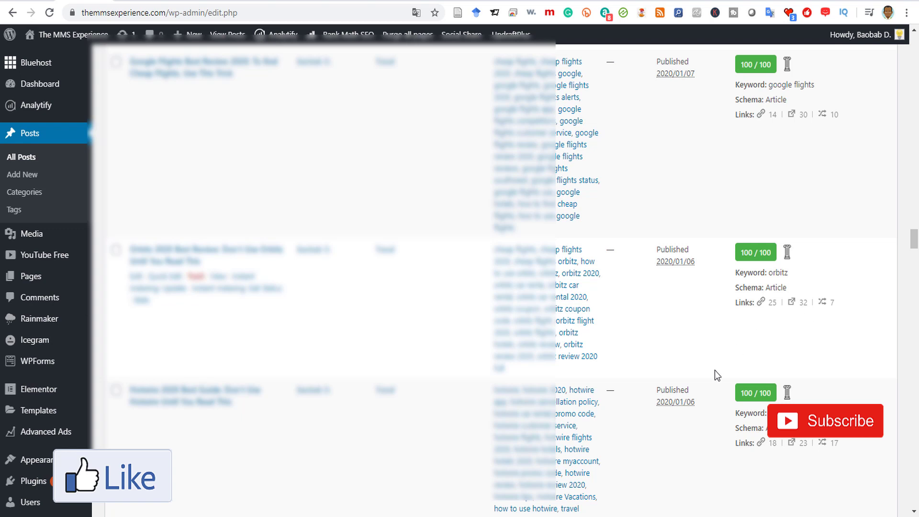
{"action": "mouse_move", "coordinate": [352, 516]}
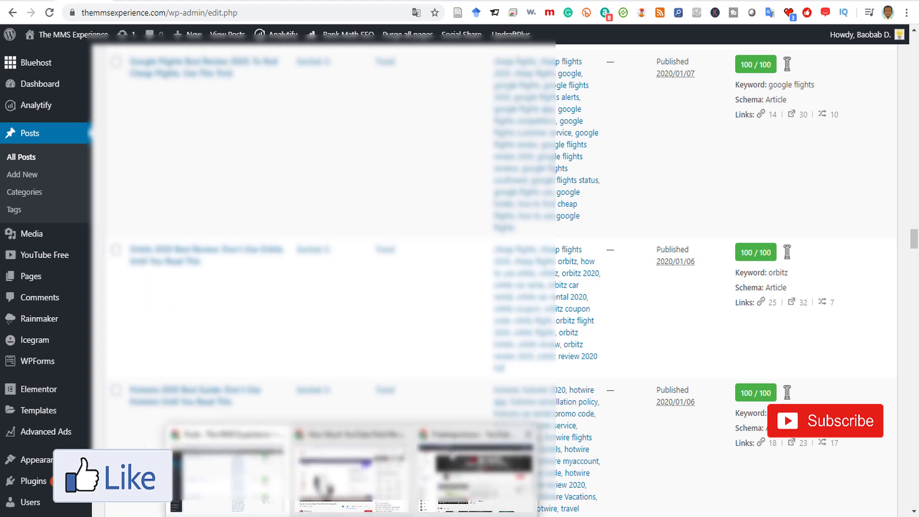
{"action": "left_click", "coordinate": [507, 448]}
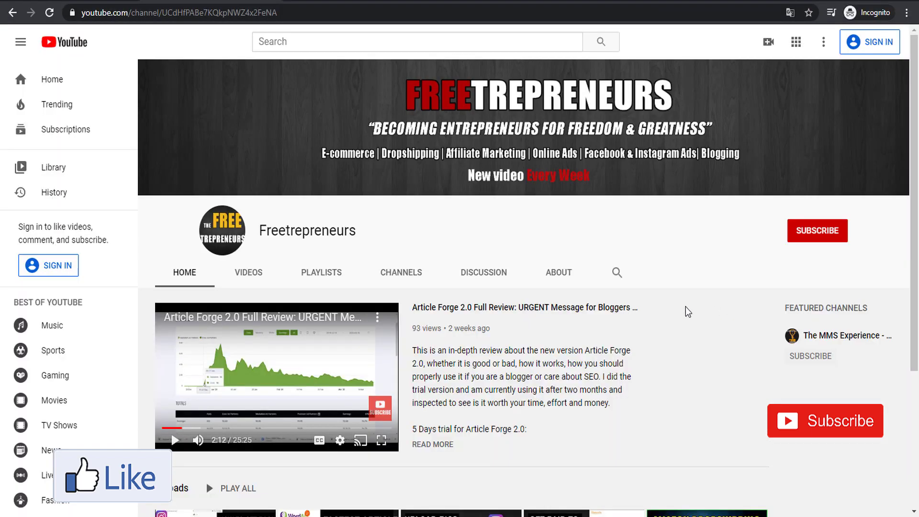